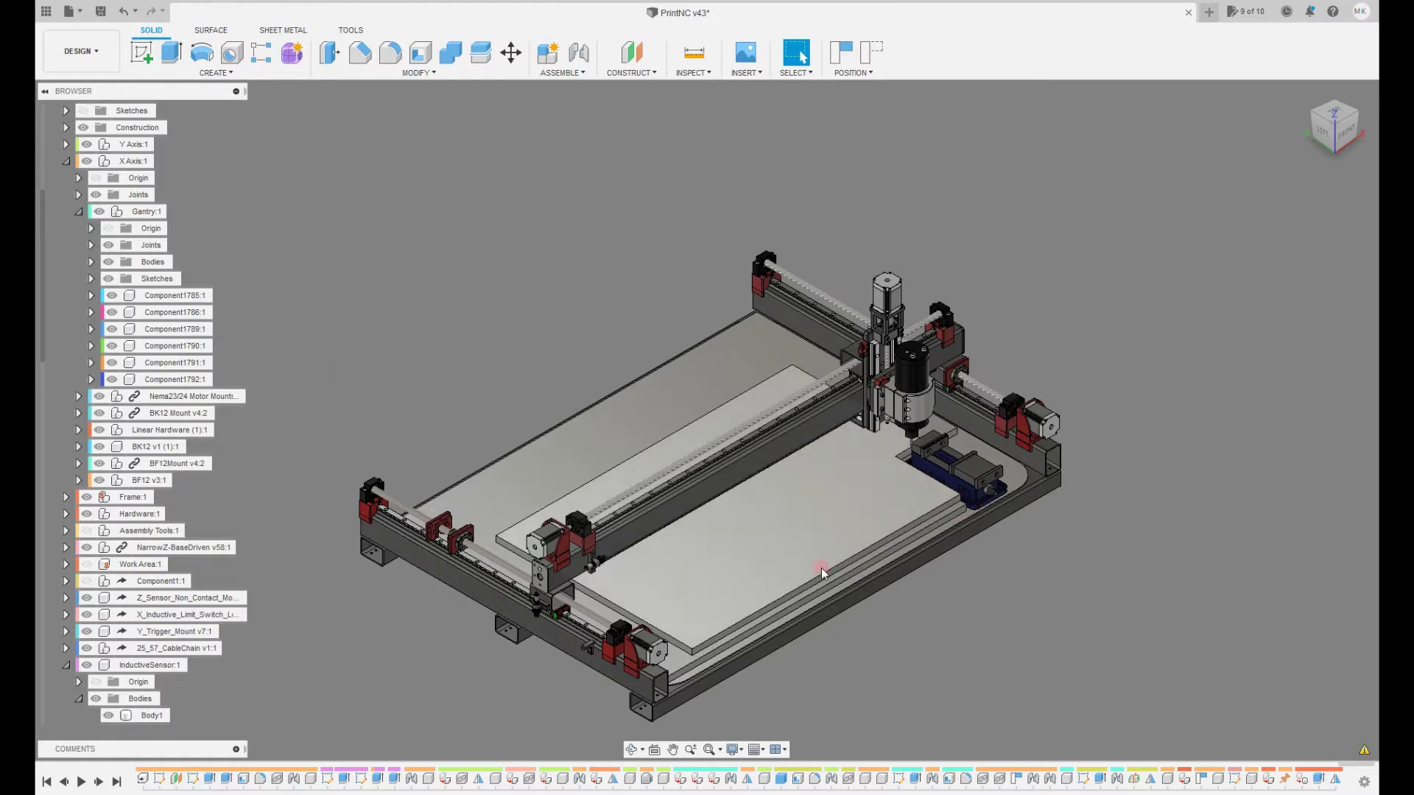
Create a new design, start Insert Derive in it, and save it as Aluminum EndPlate.
scroll(545, 582, up, 2)
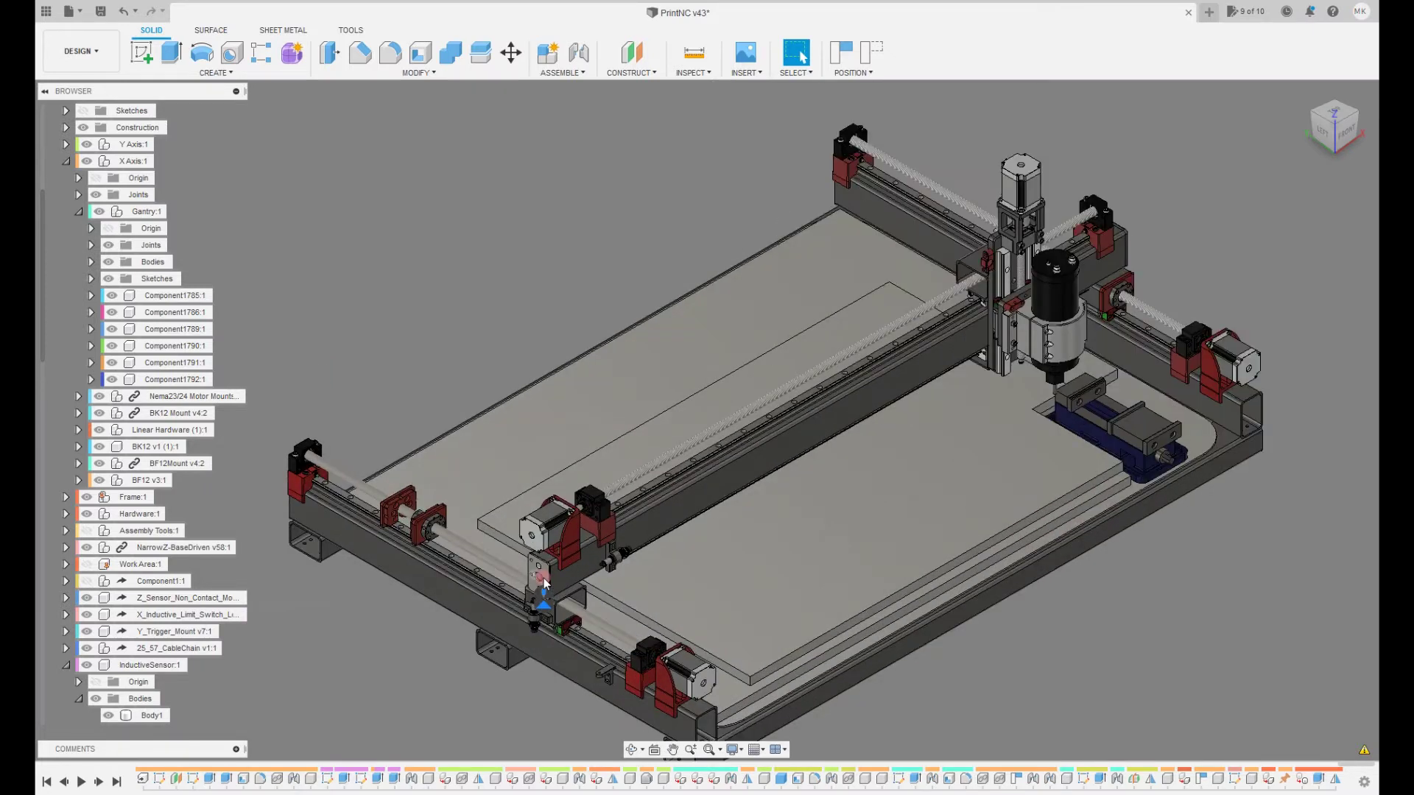
scroll(544, 584, up, 5)
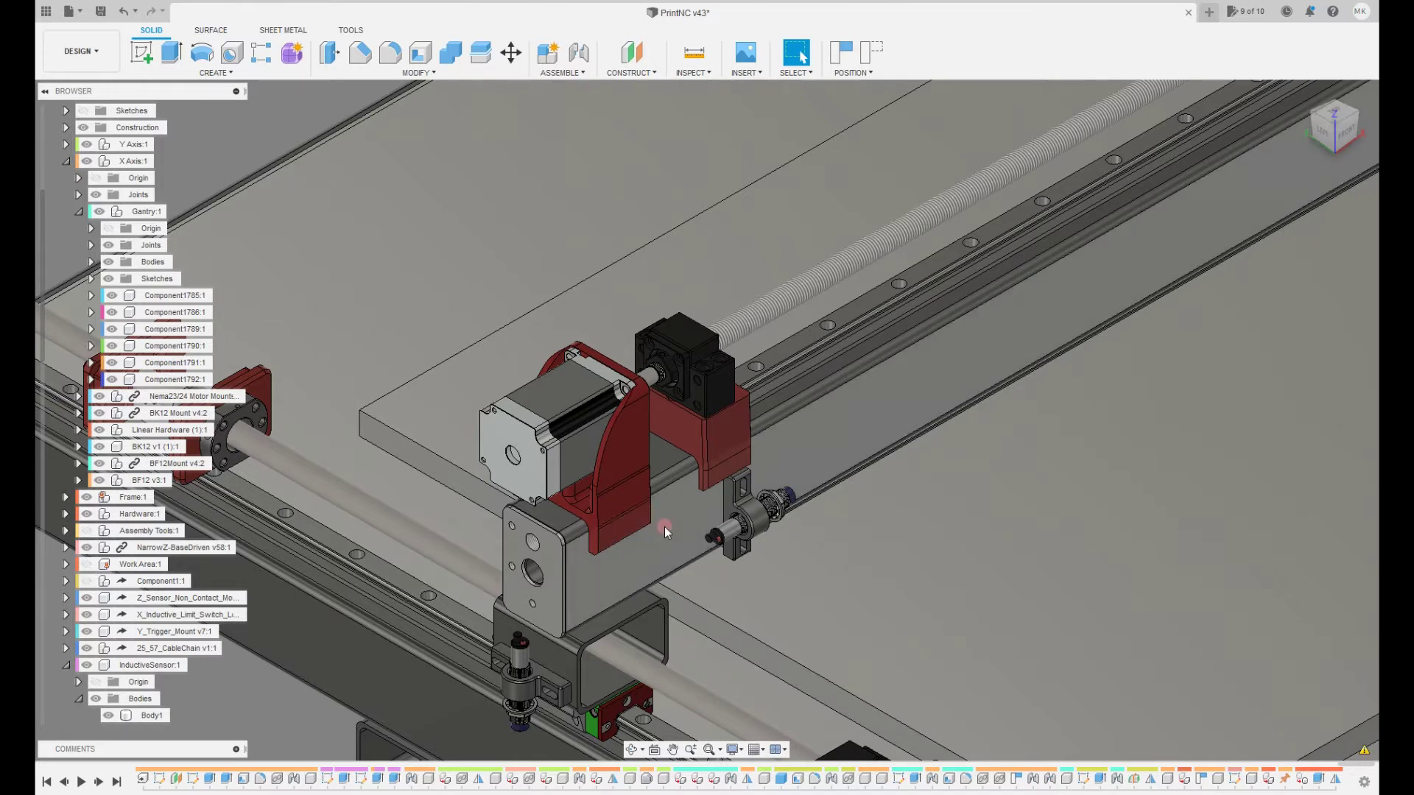
click(1209, 13)
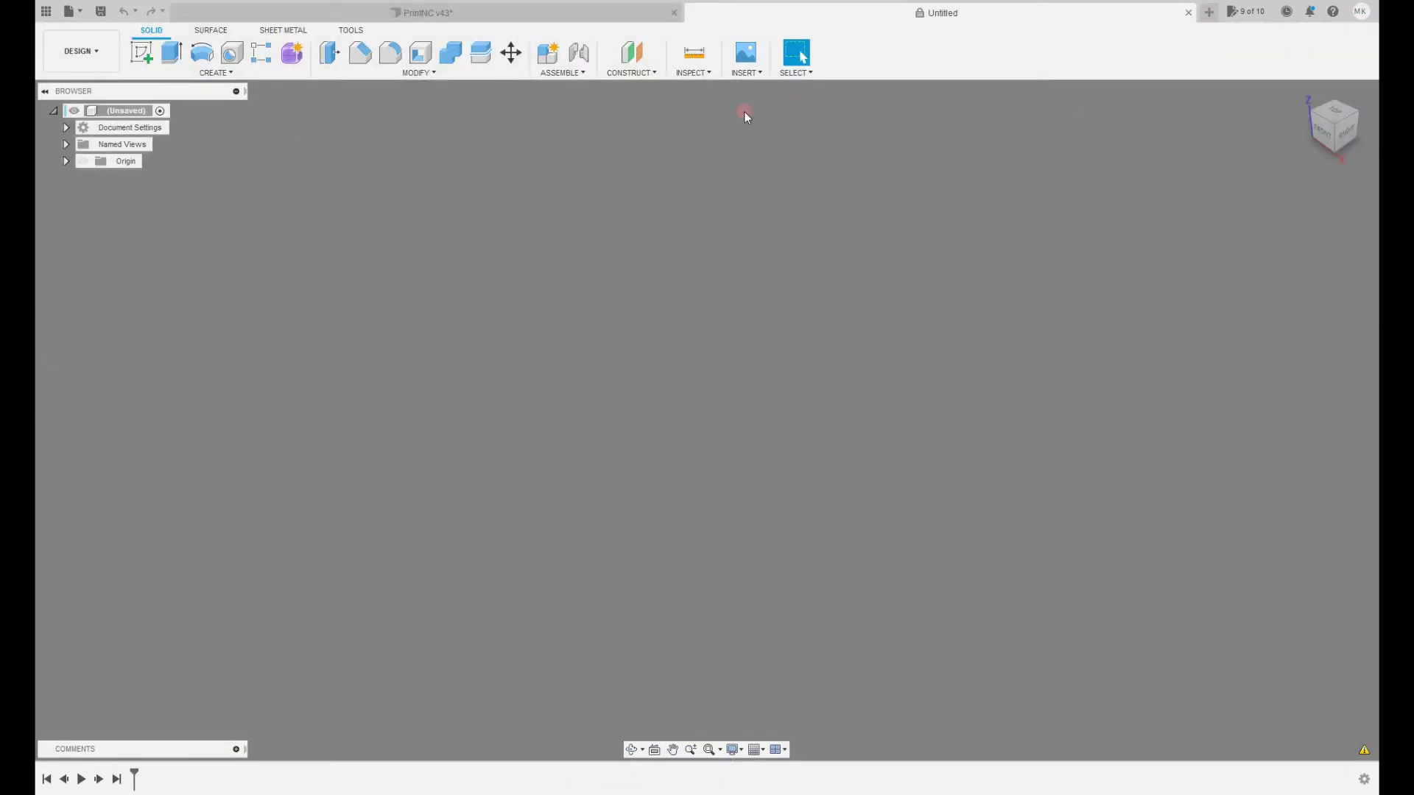
click(755, 74)
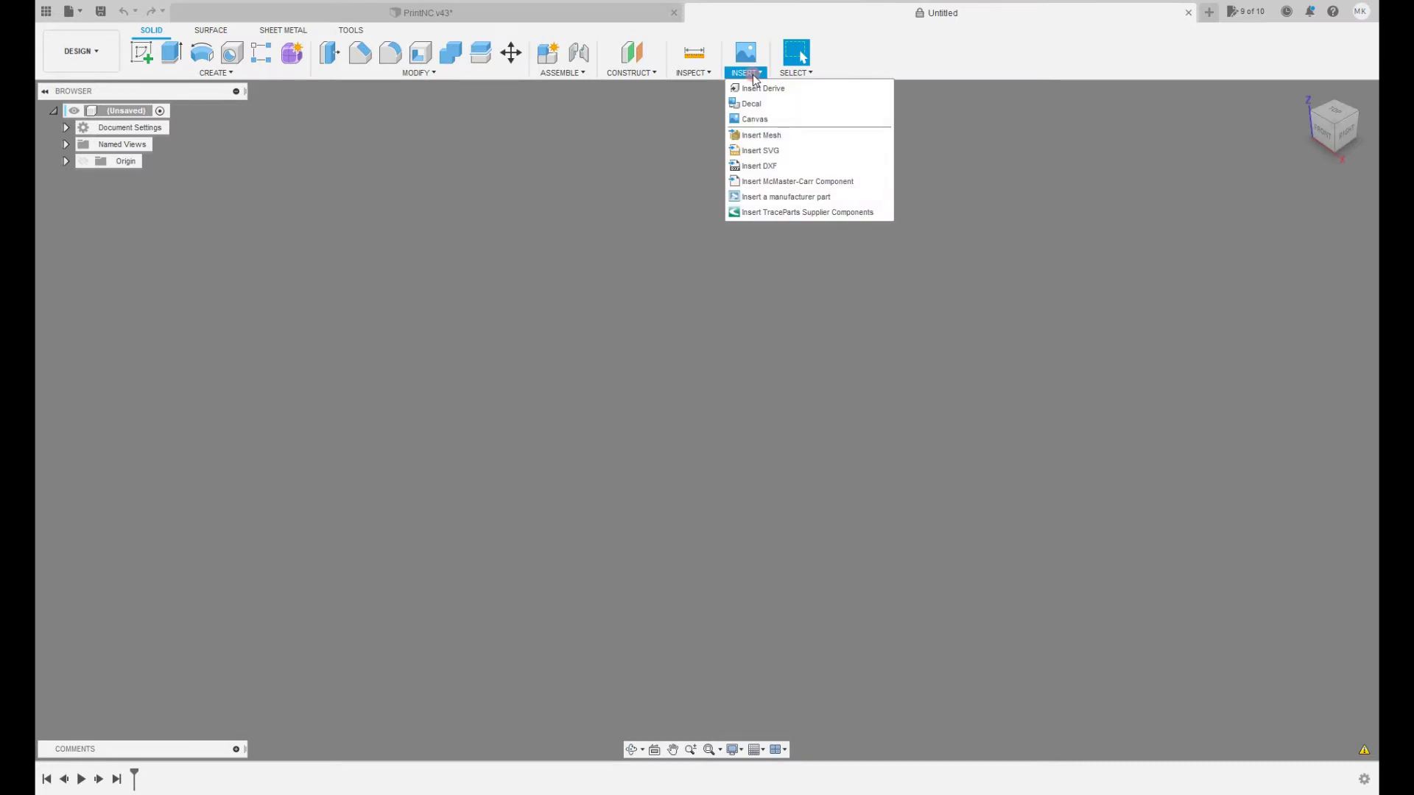
click(757, 88)
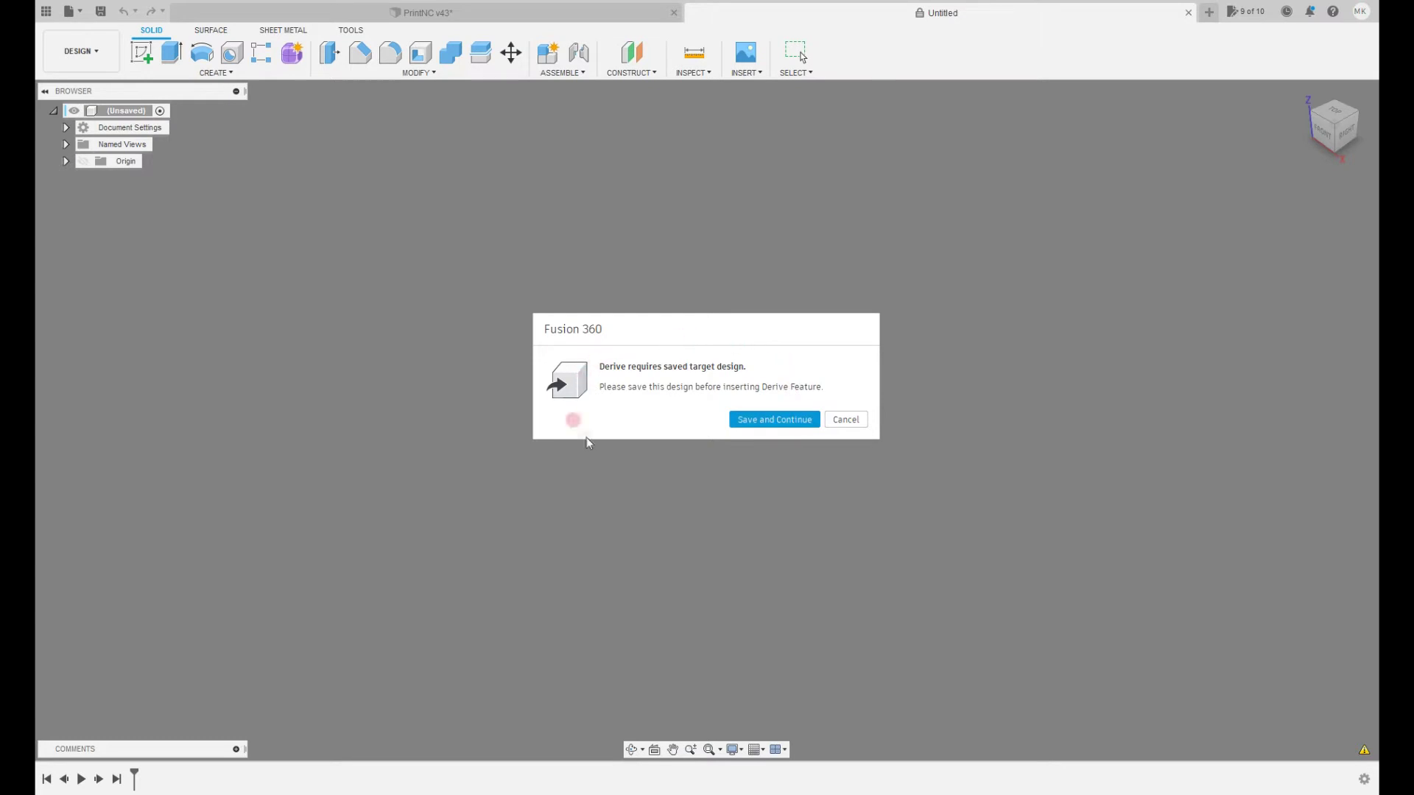
click(782, 420)
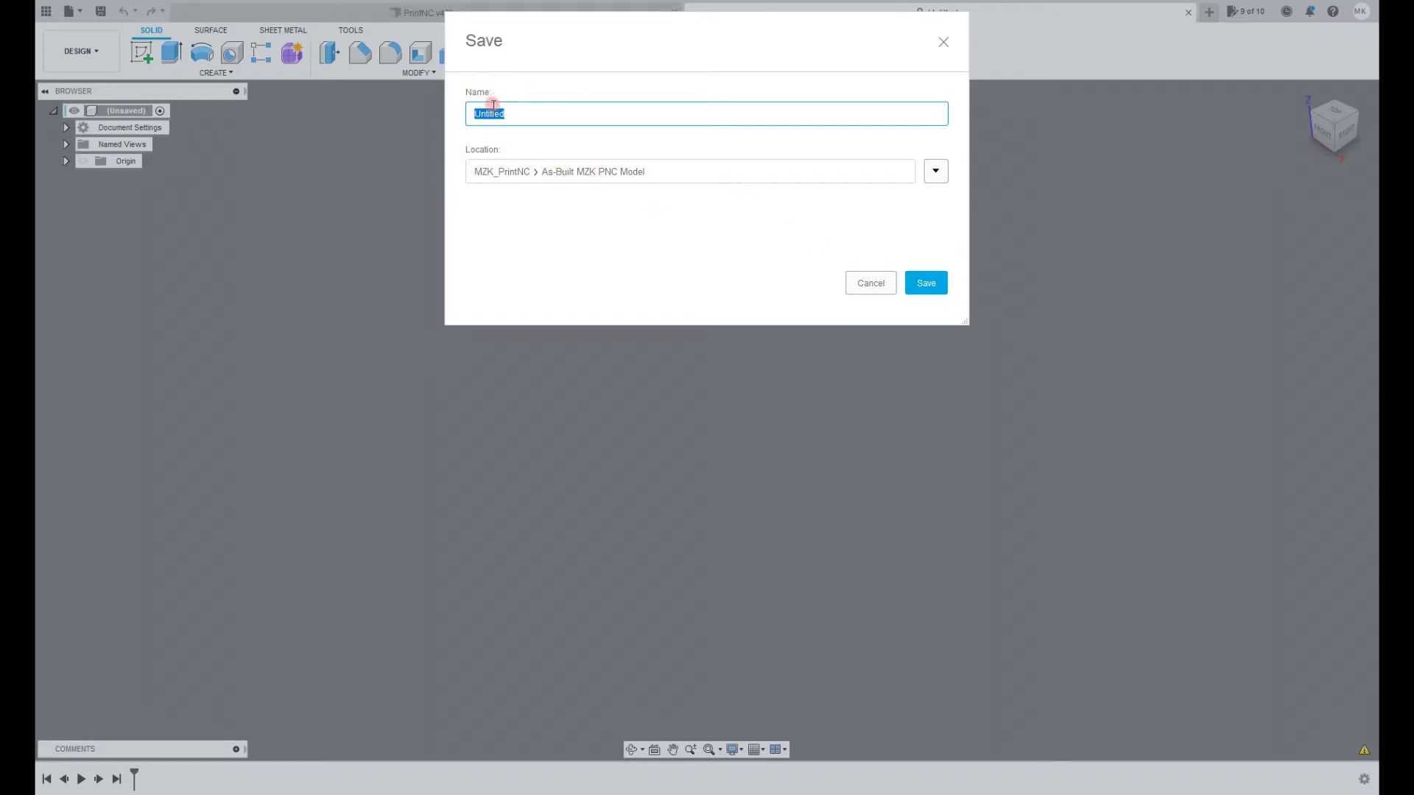
text(Aluminum EndPlate)
click(917, 286)
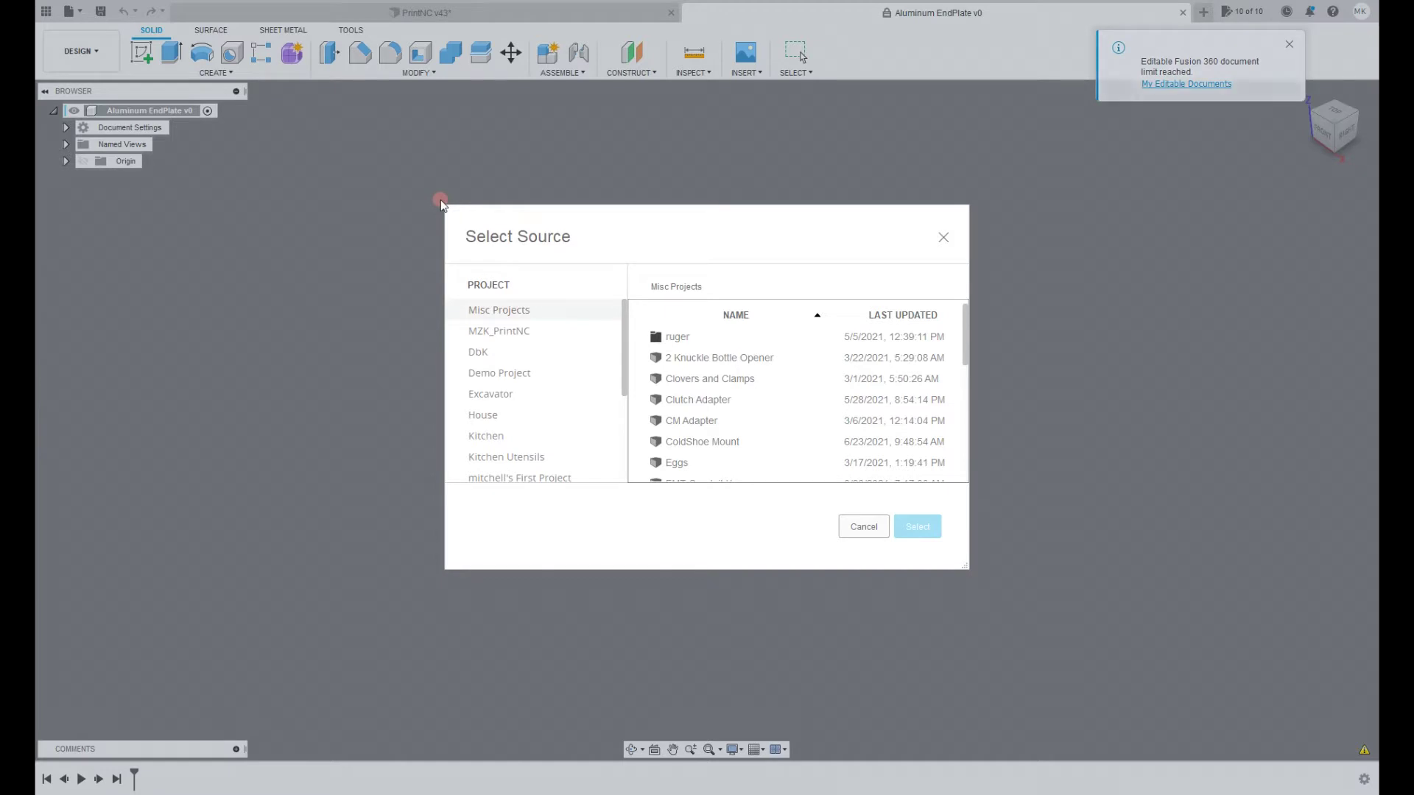
Choose the PrintNC design from the As-Built MZK PNC Model folder of the MZK_PrintNC project as the derive source.
click(536, 335)
double_click(690, 338)
scroll(763, 378, down, 3)
scroll(762, 378, down, 5)
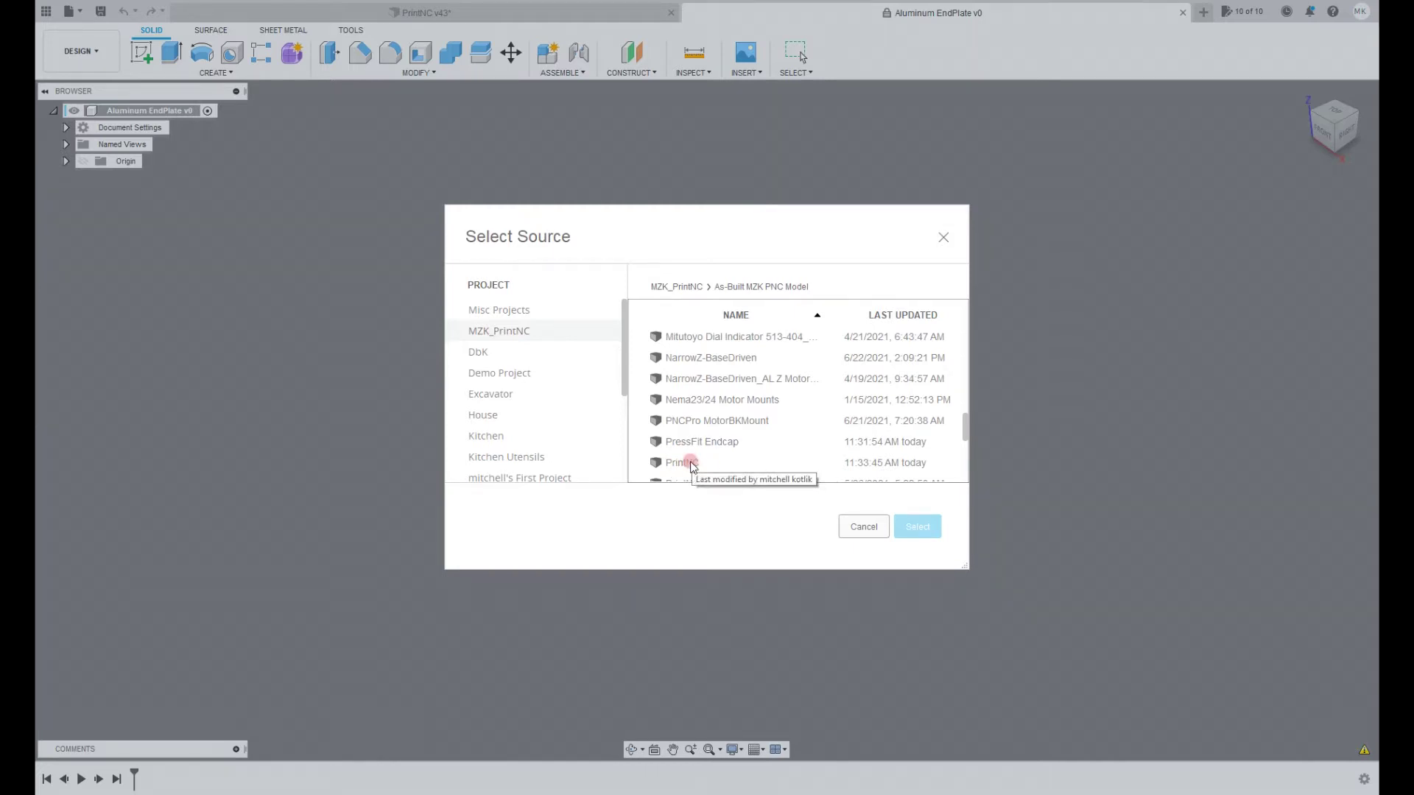
click(689, 462)
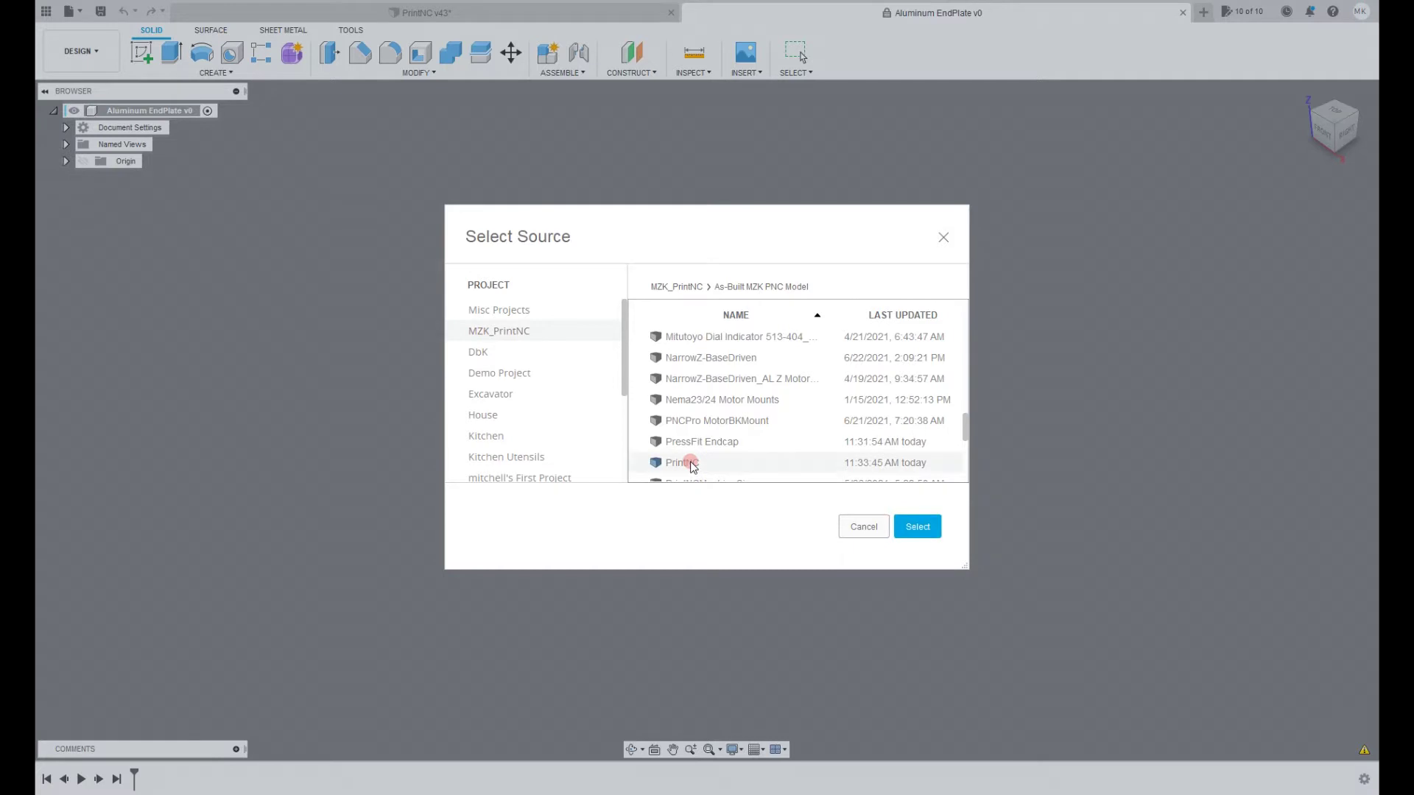
click(907, 526)
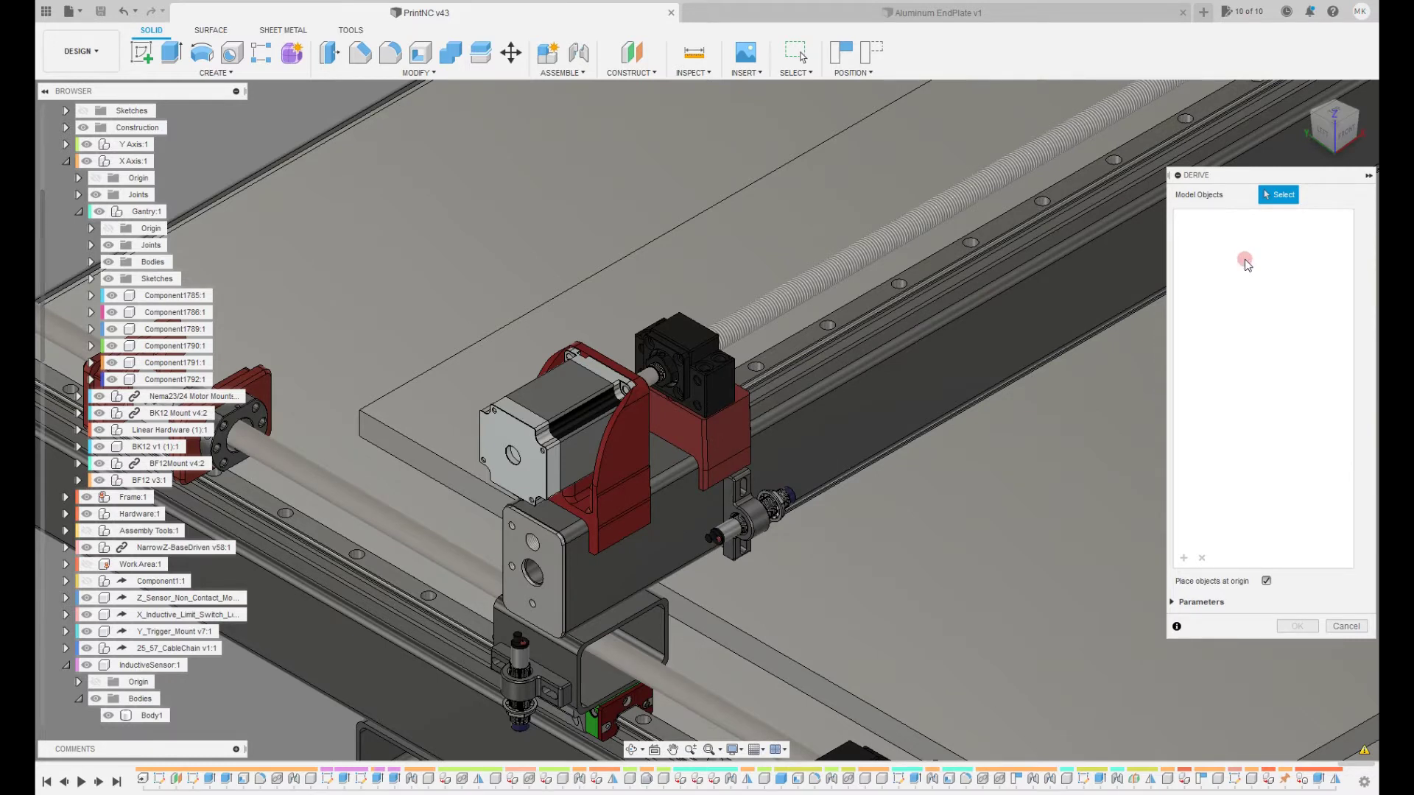
click(543, 558)
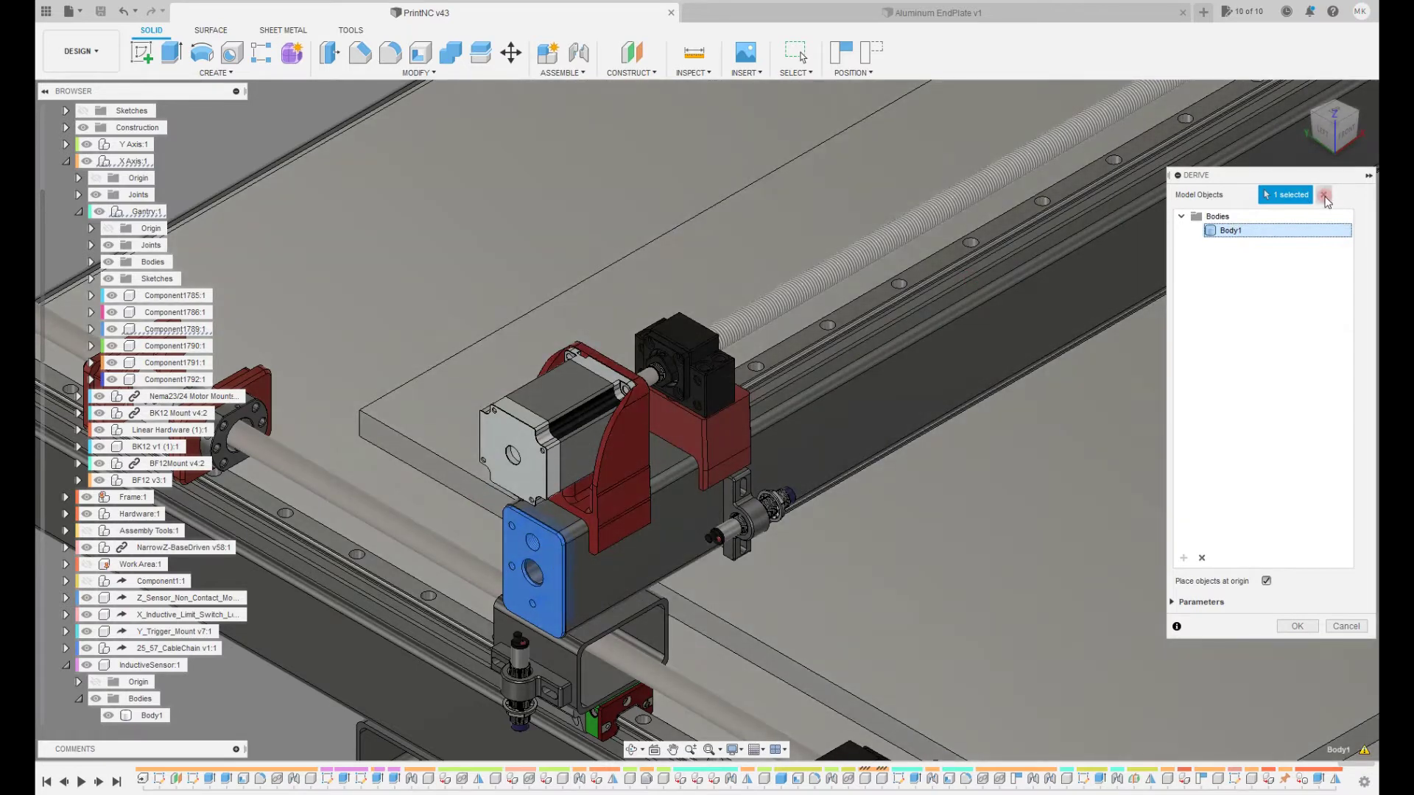
click(1324, 195)
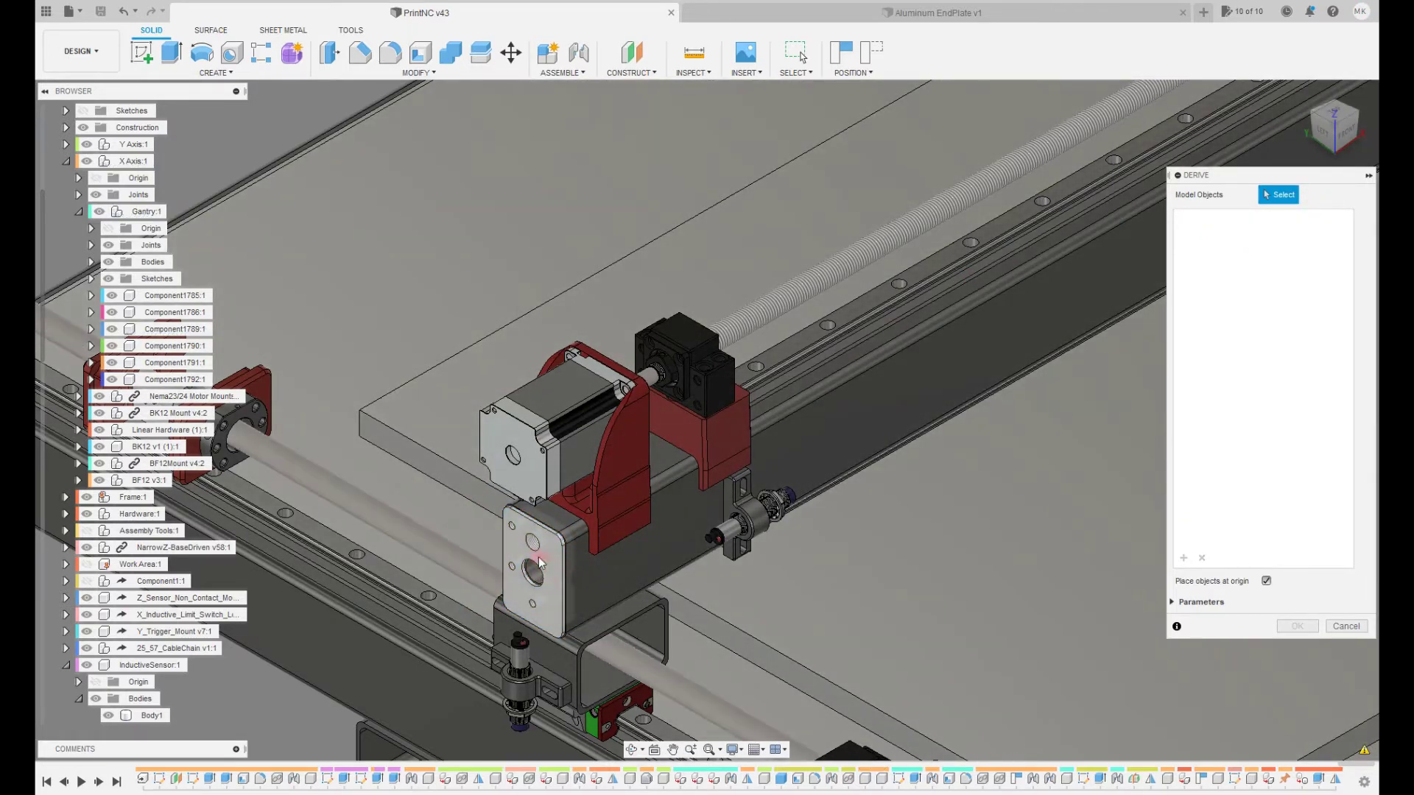
click(543, 558)
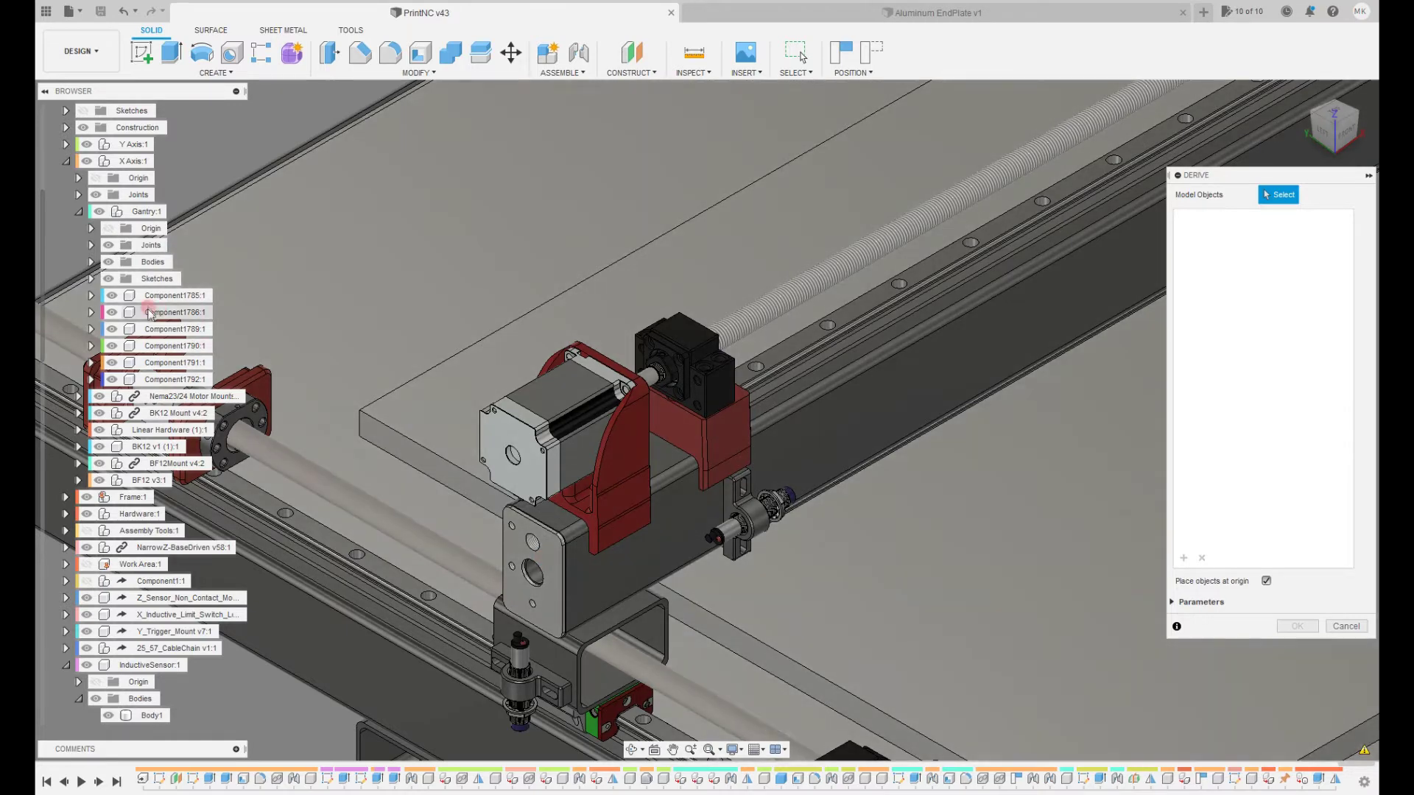
Derive the gantry end plate component Component1789:1 with its bodies and sketches into Aluminum EndPlate, placed at the origin.
click(151, 313)
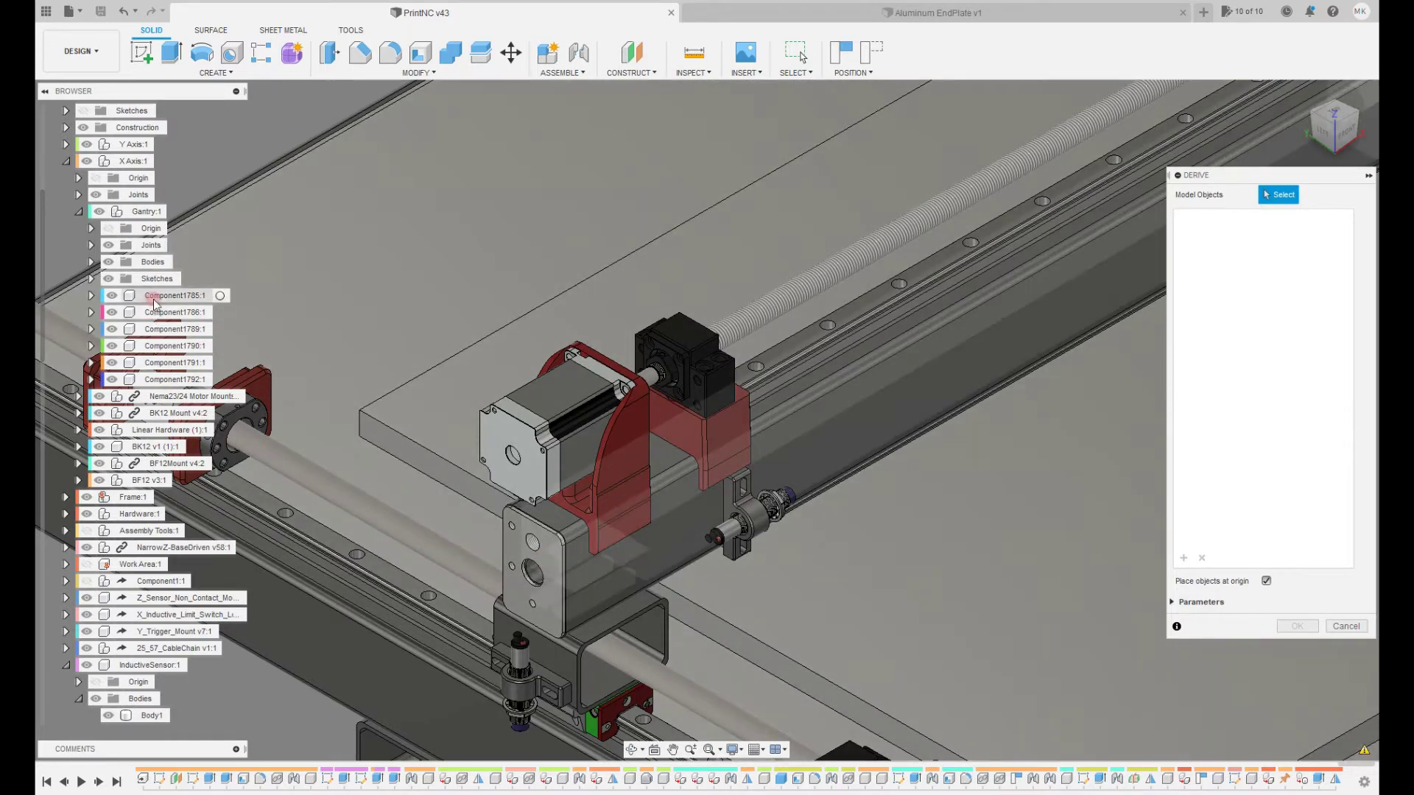
click(151, 329)
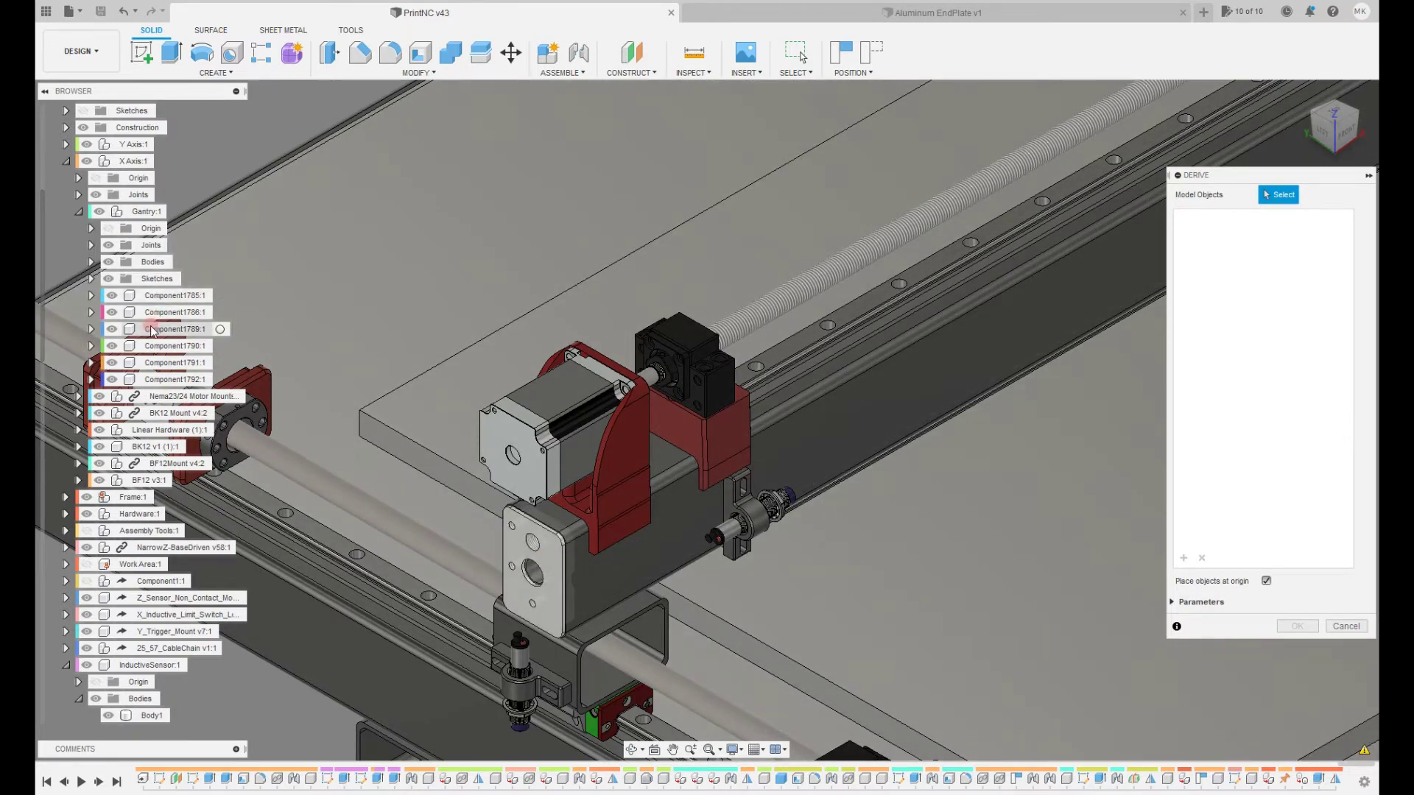
click(151, 329)
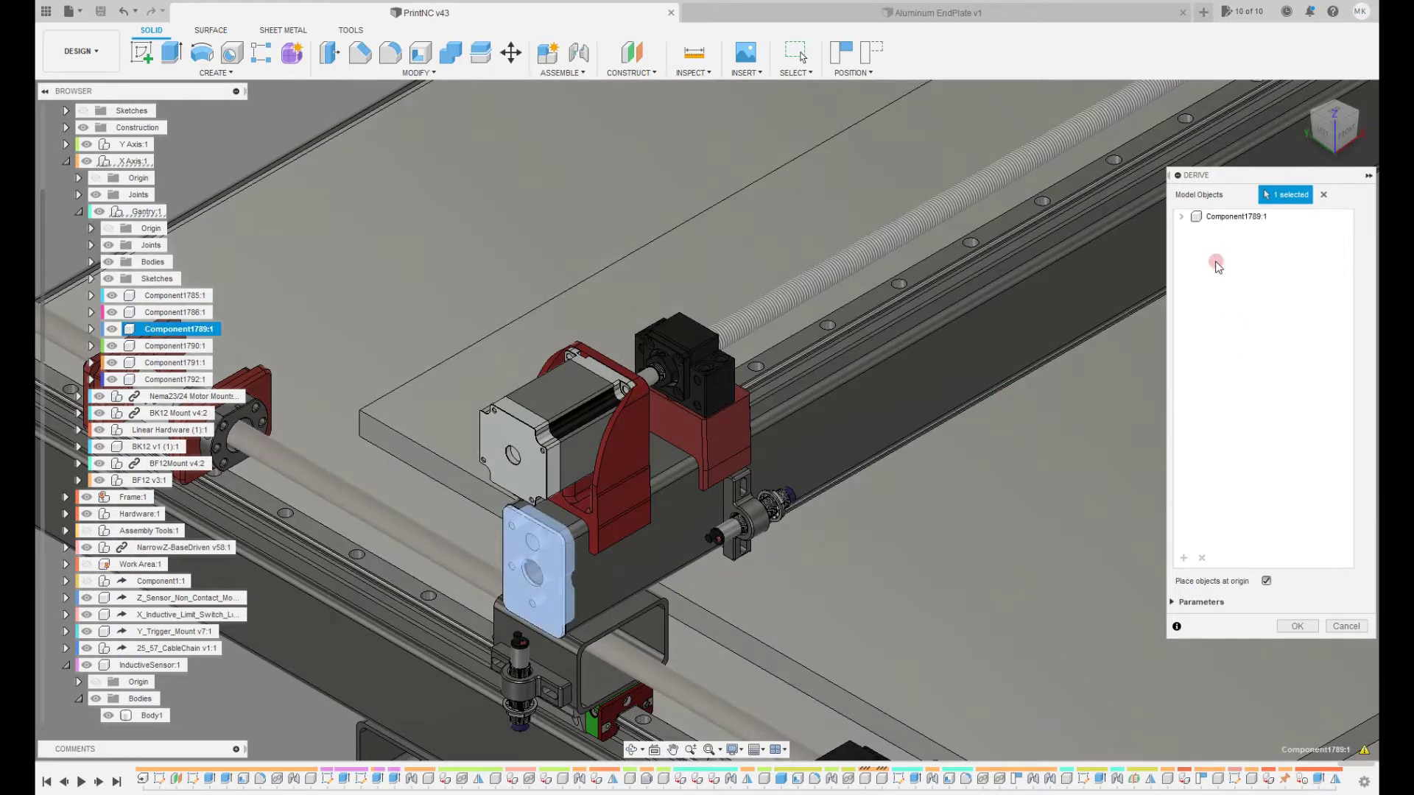
click(1182, 217)
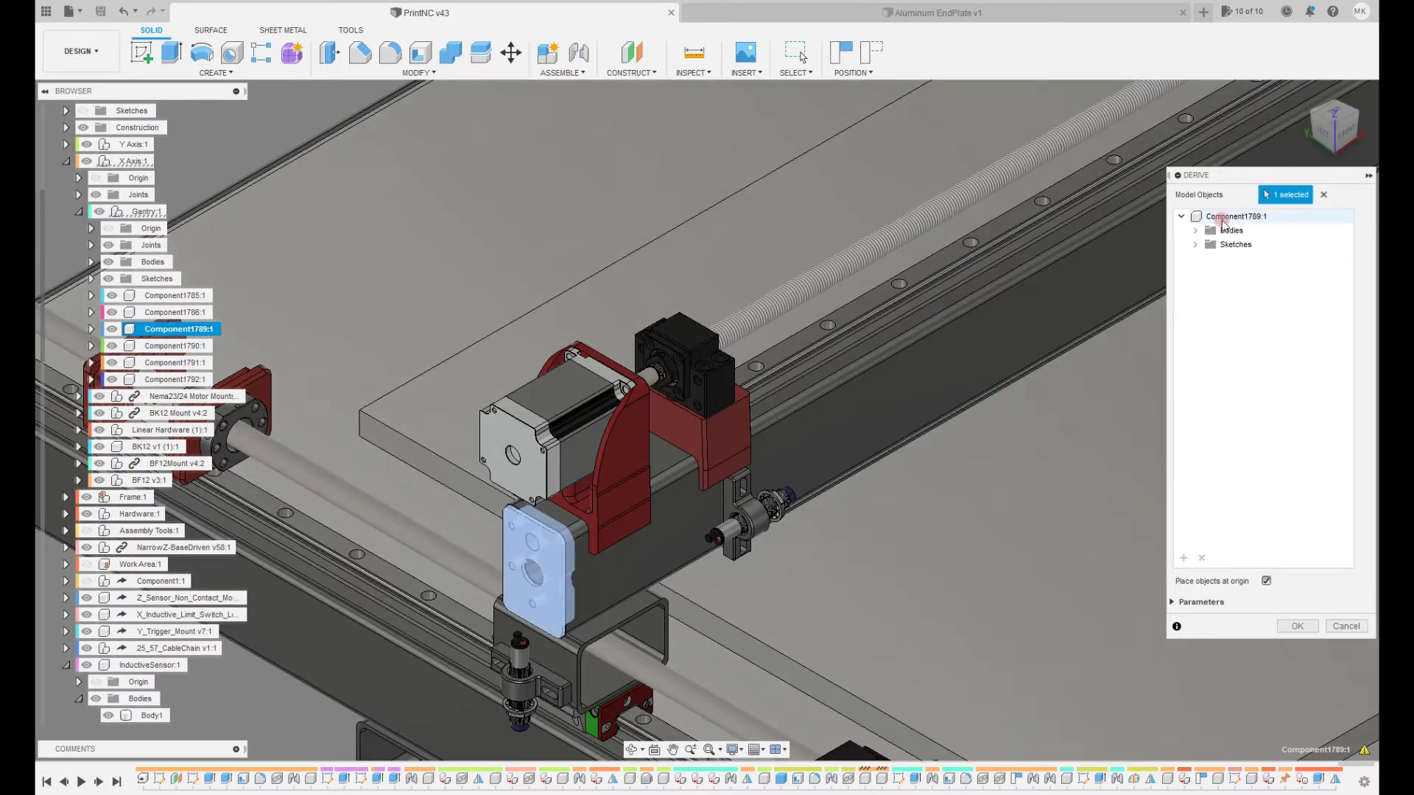
click(1226, 245)
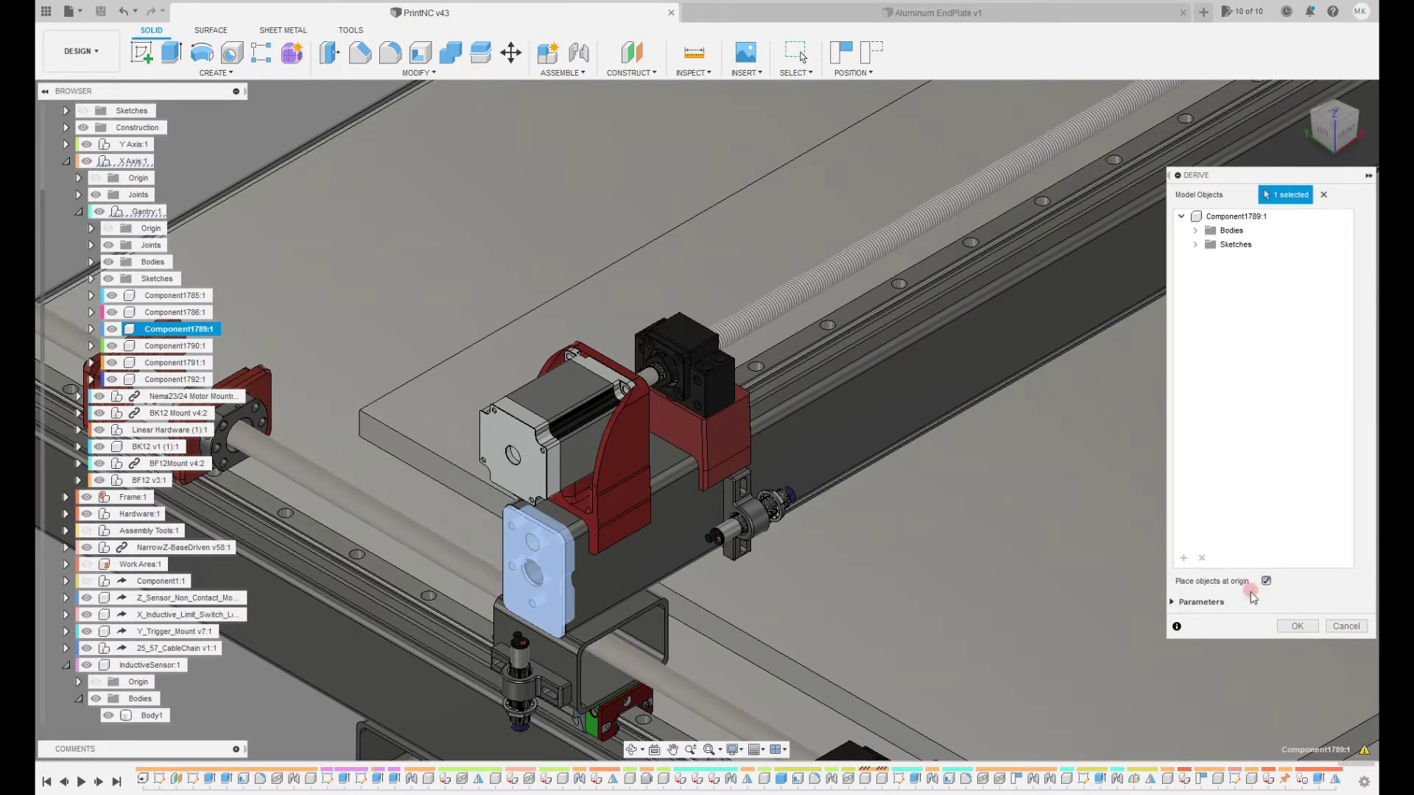
click(1299, 628)
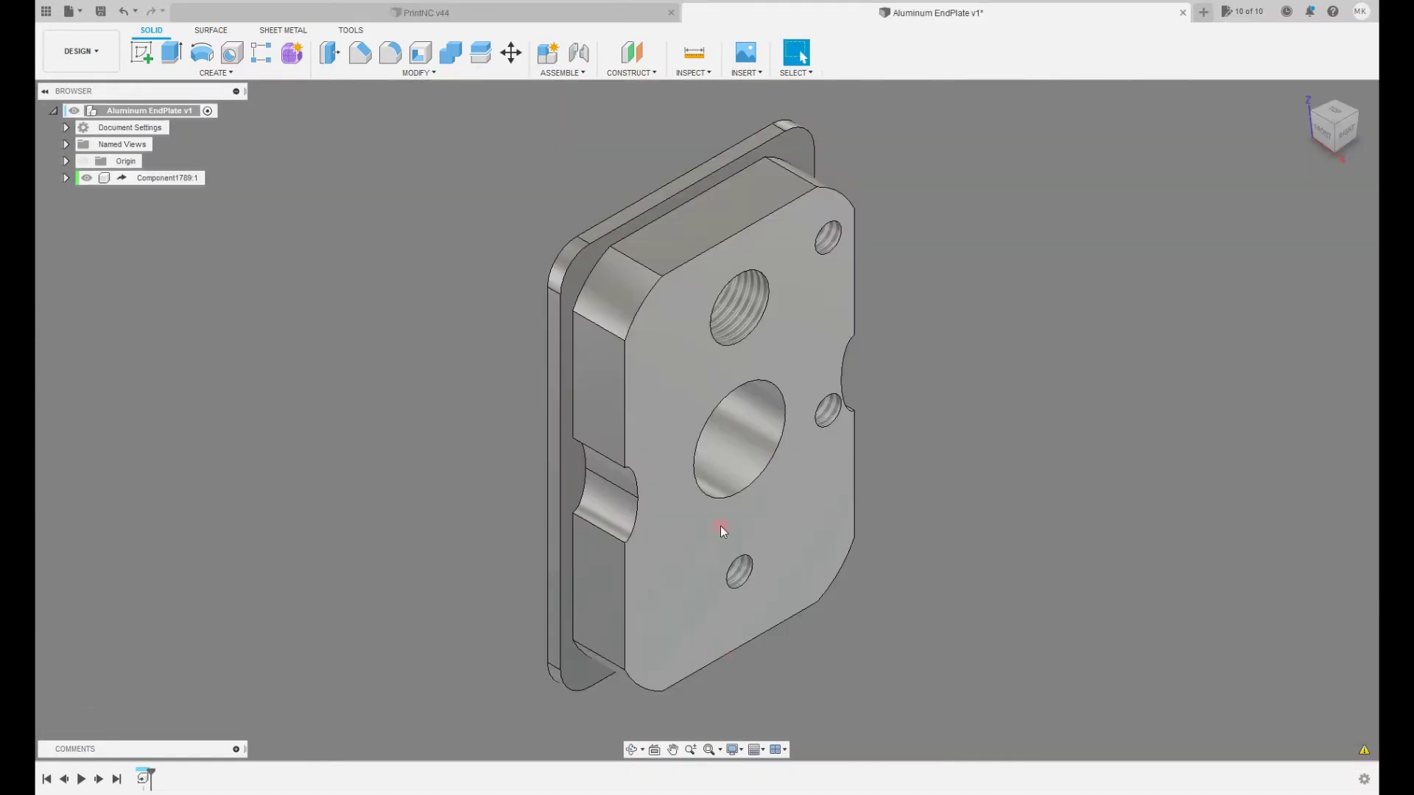
Create a moved copy of the end plate body, offset -3.40 in along Y.
shift+middle_drag(744, 511, 718, 478)
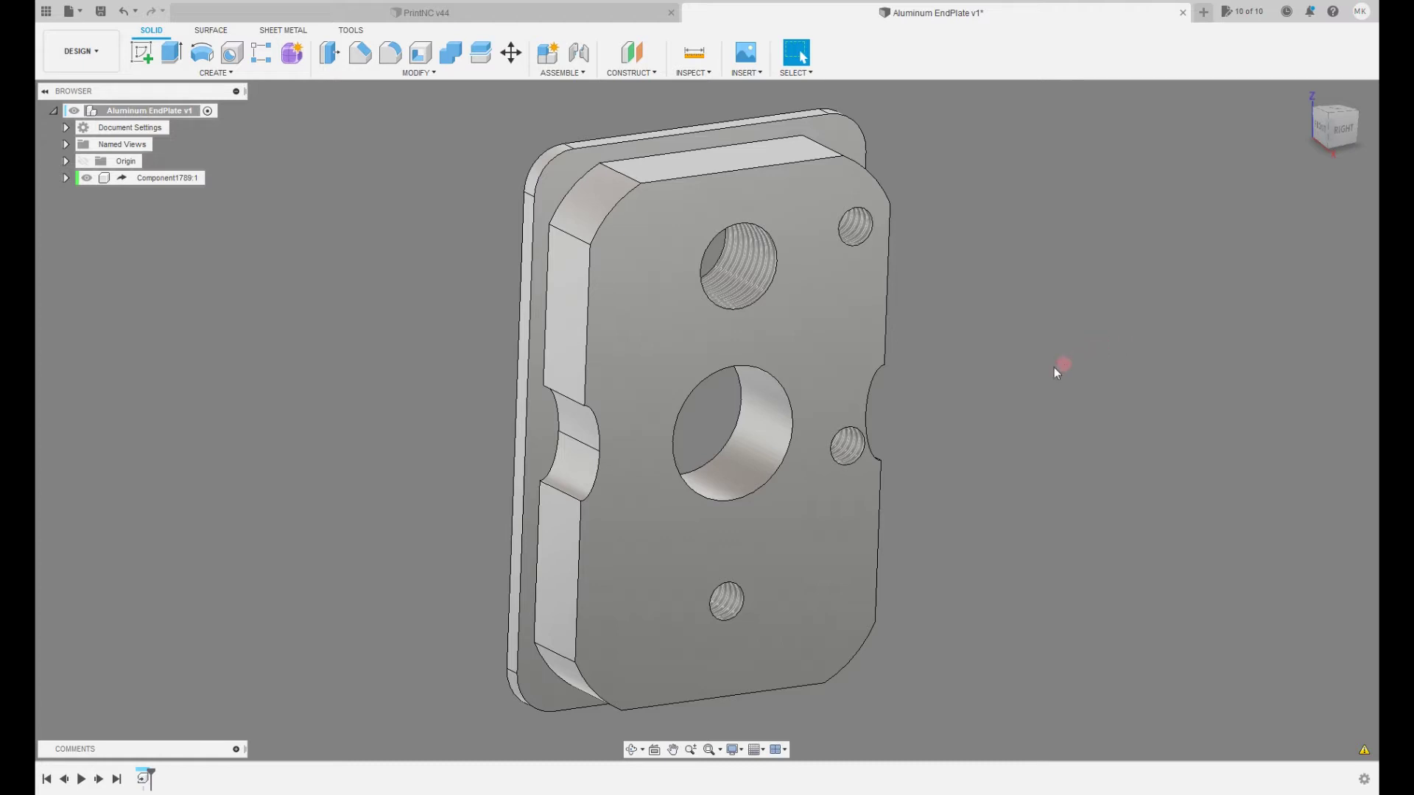
shift+middle_drag(1014, 377, 1071, 283)
scroll(1071, 287, down, 5)
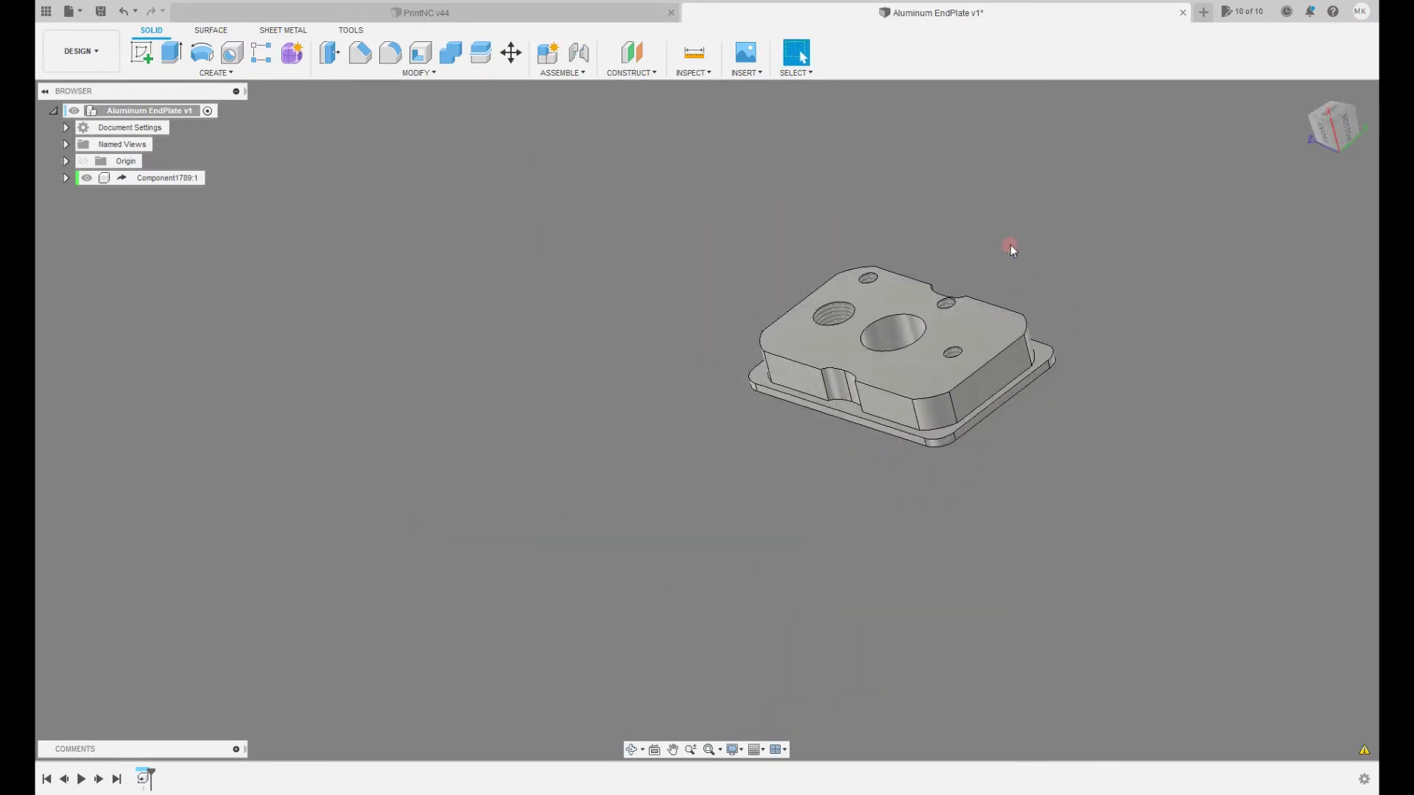
middle_drag(1022, 242, 811, 383)
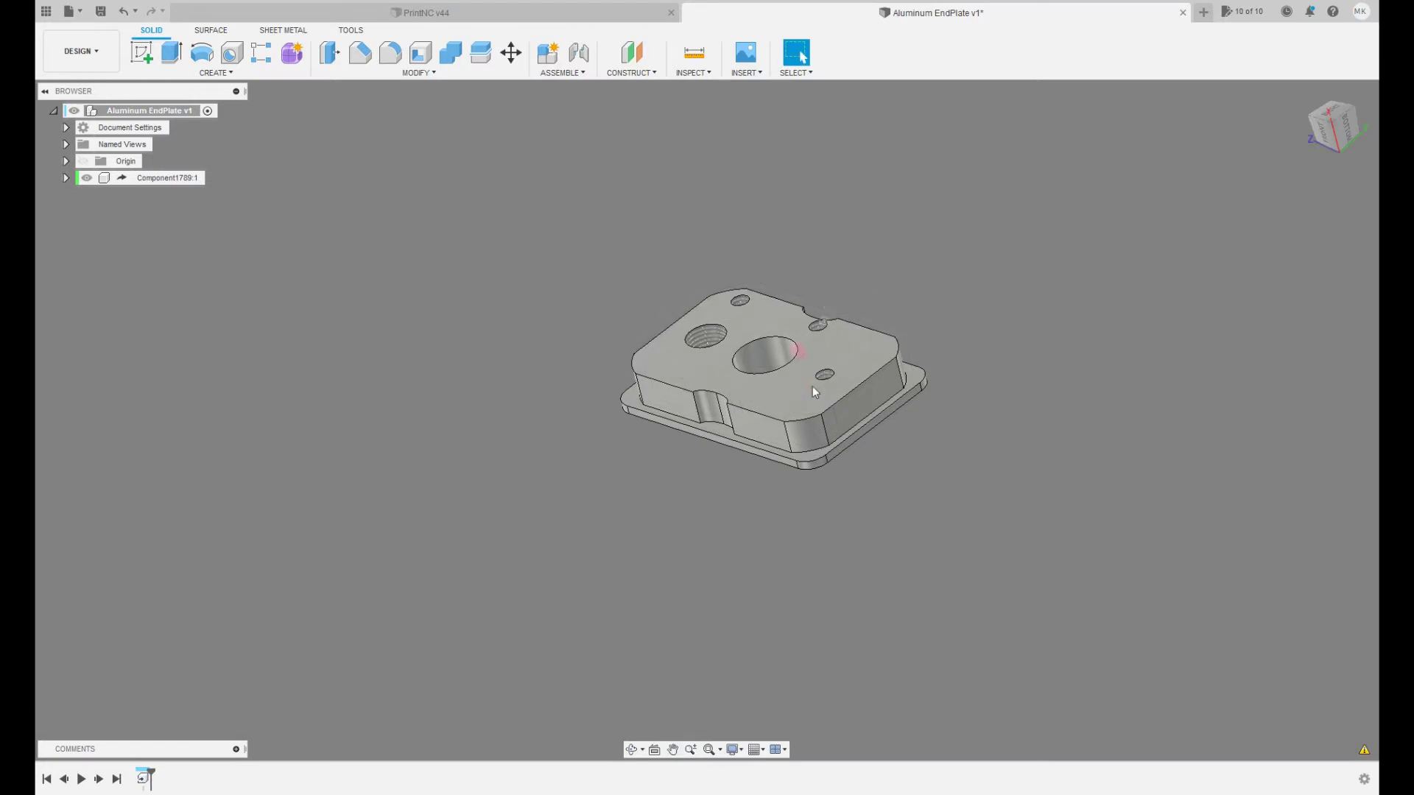
key(m)
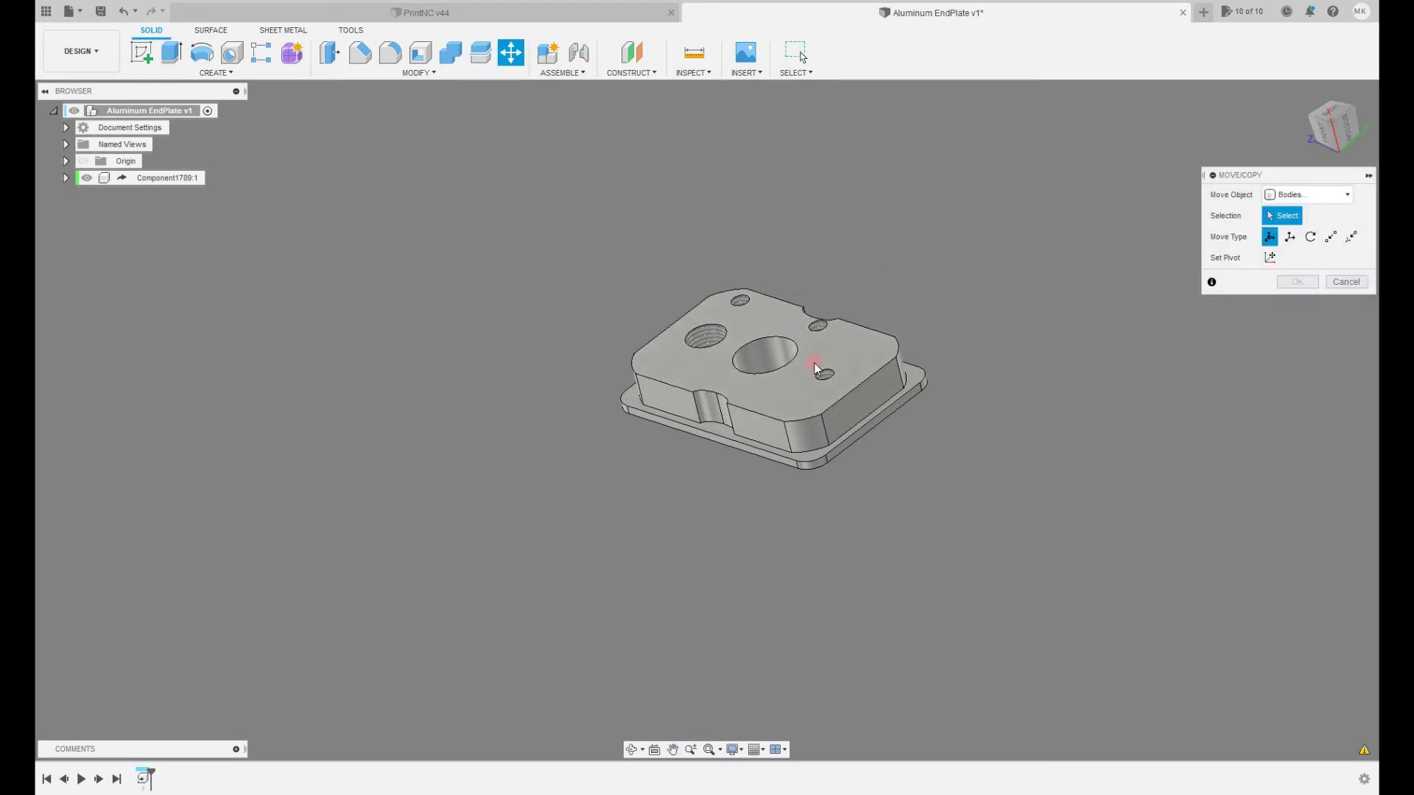
click(761, 359)
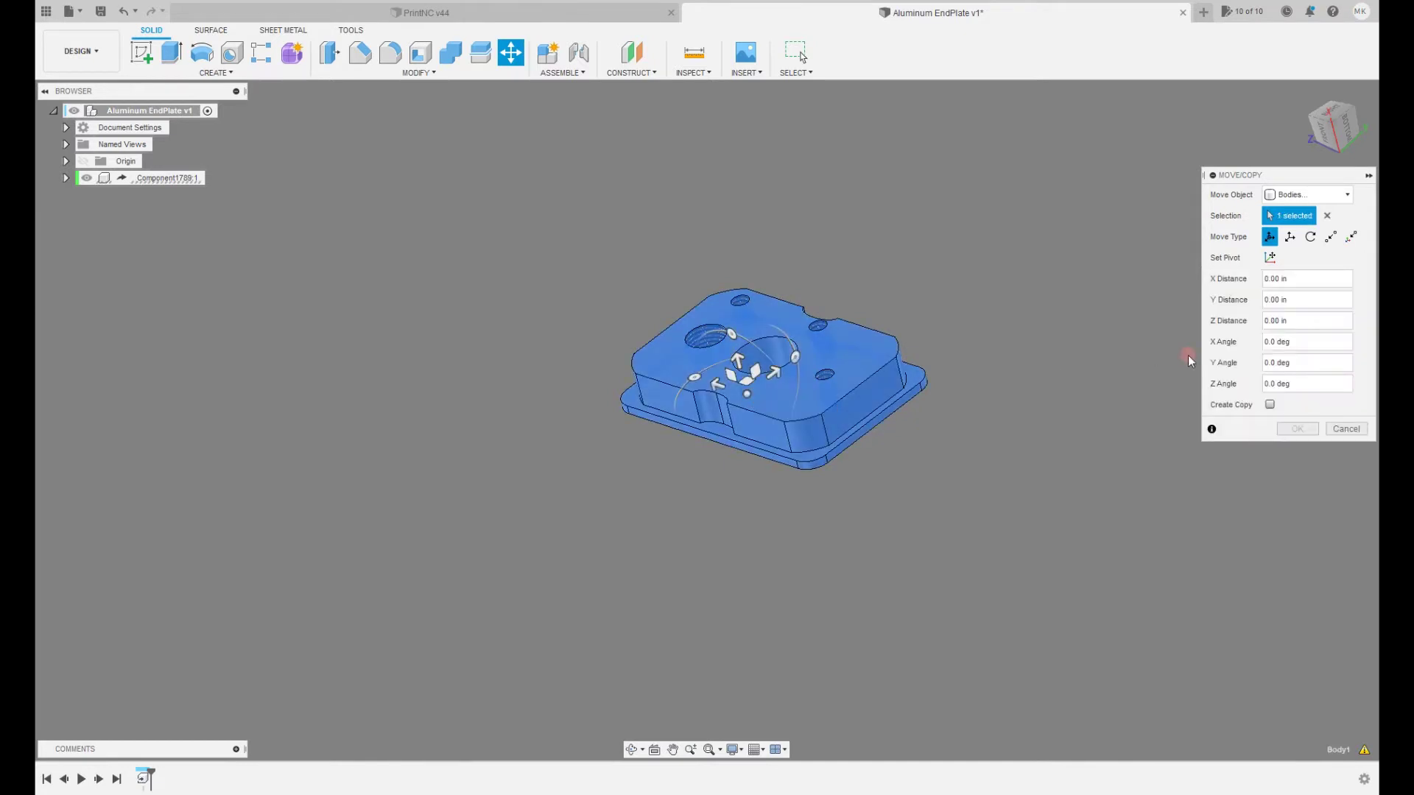
click(1269, 404)
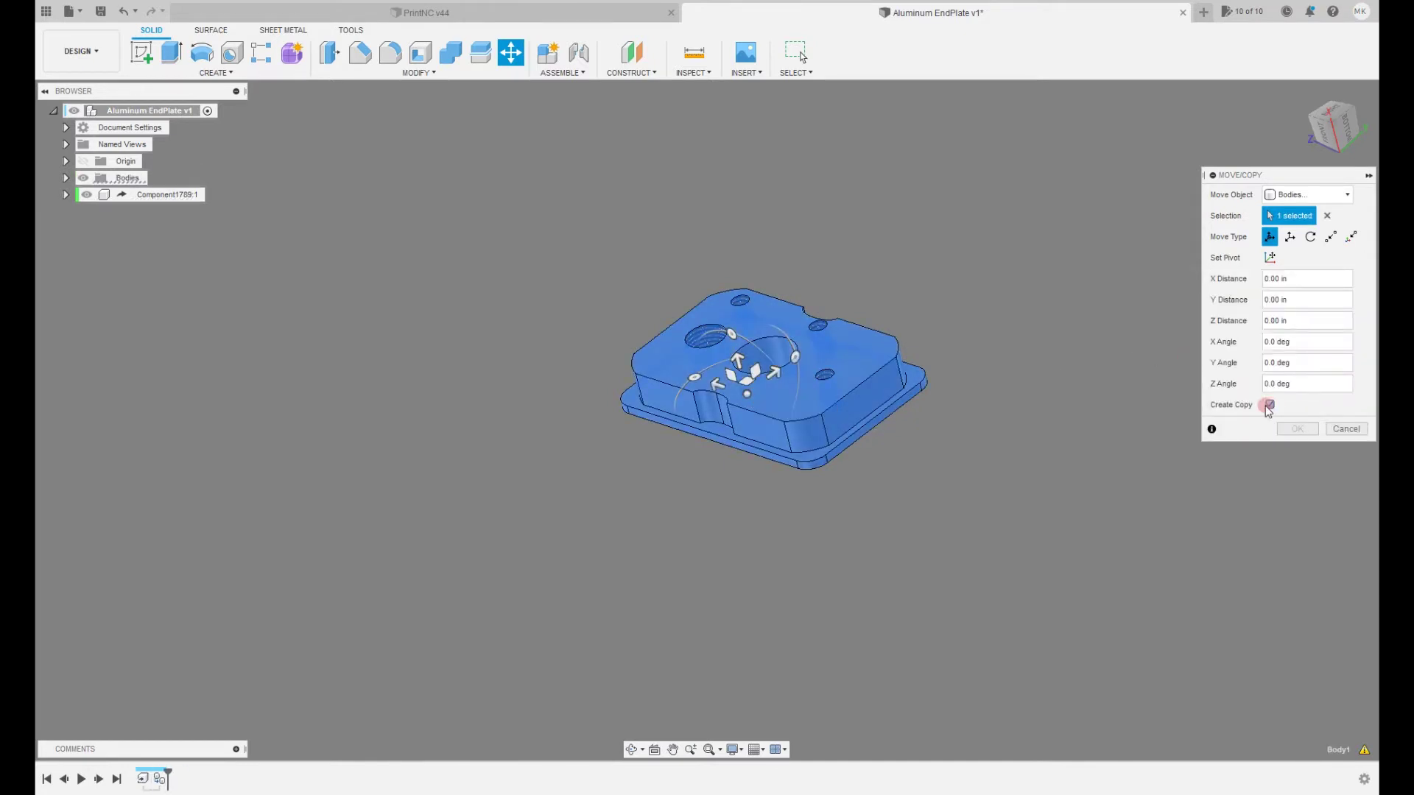
drag(727, 400, 943, 475)
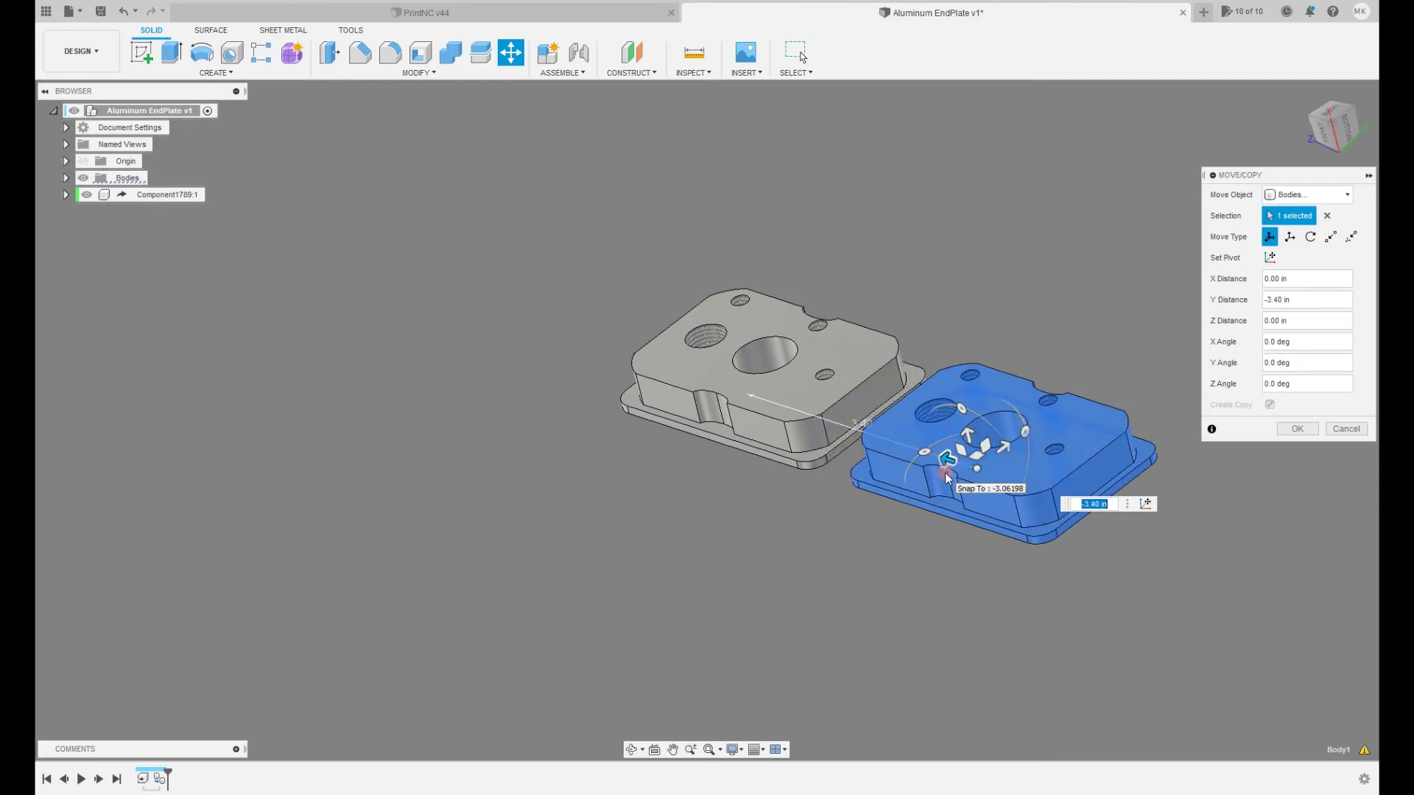
click(1297, 428)
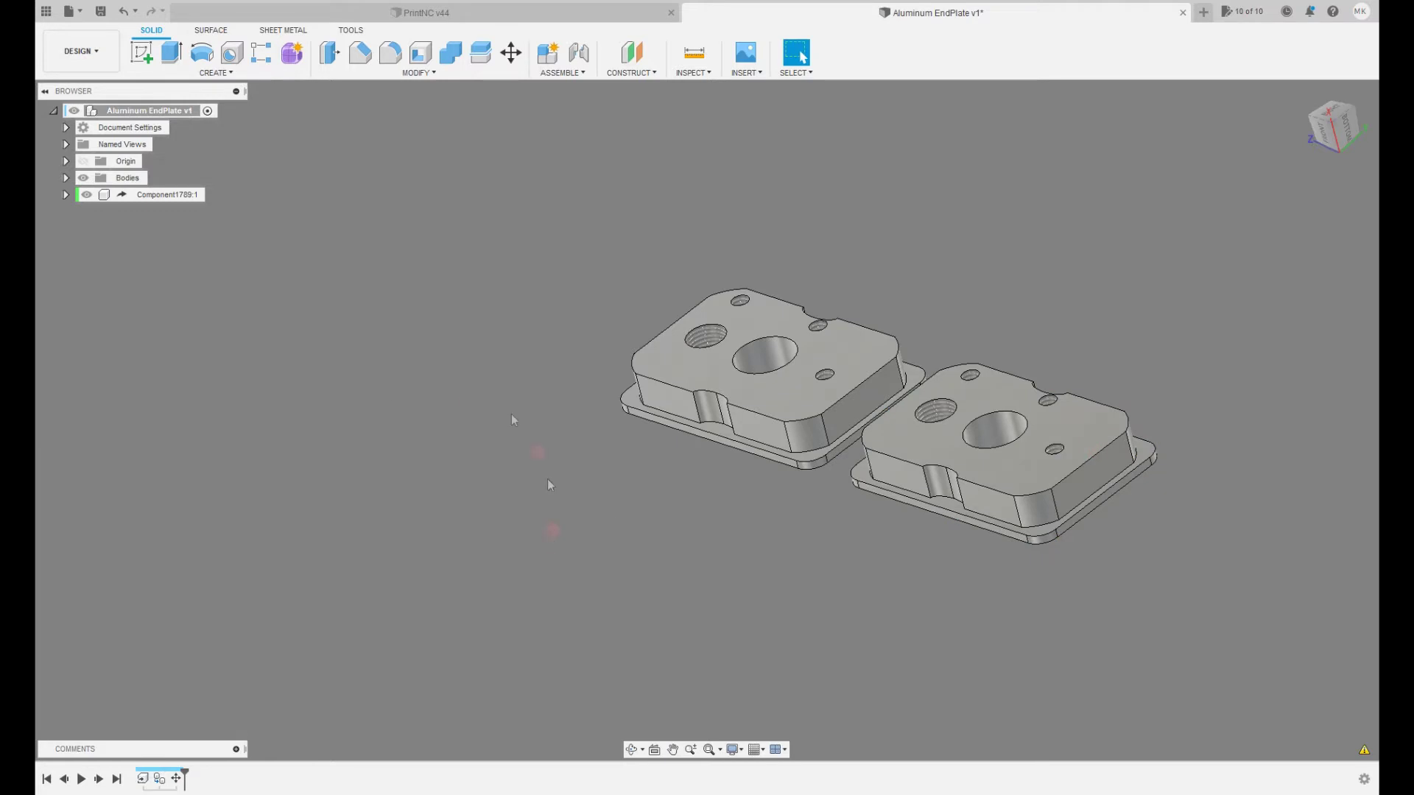
Compare where the derived end plate body and its copy are stored in the component tree.
click(65, 194)
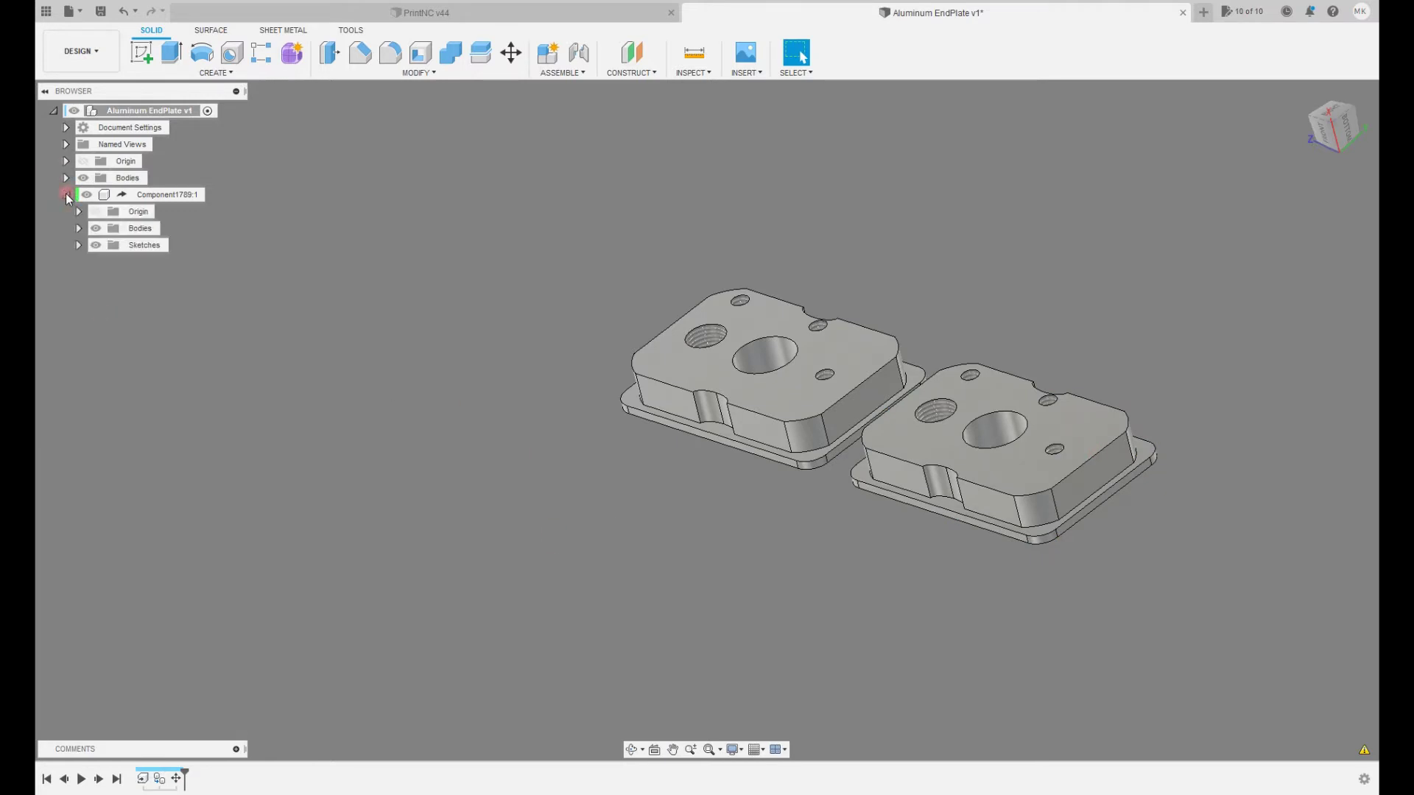
click(78, 228)
click(146, 248)
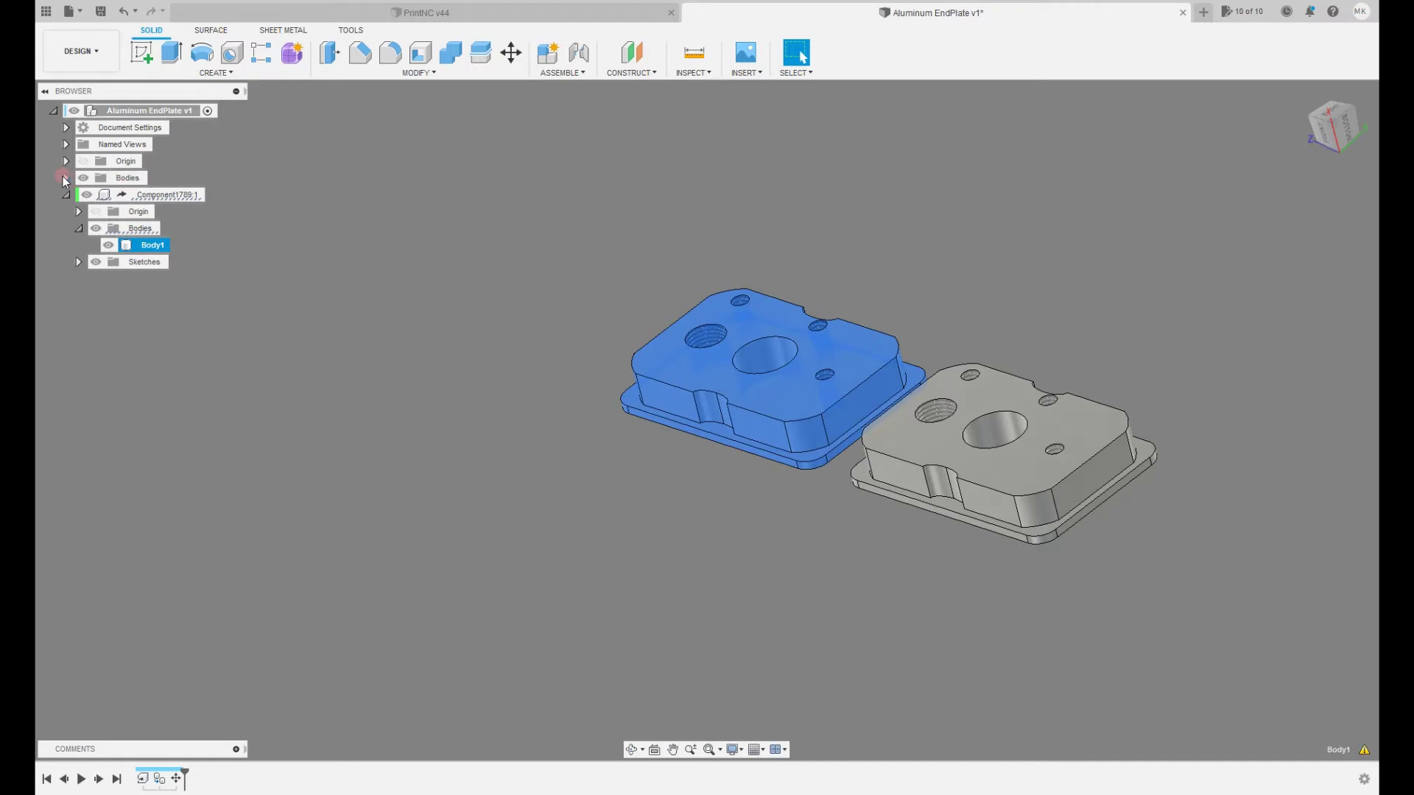
click(66, 178)
click(137, 194)
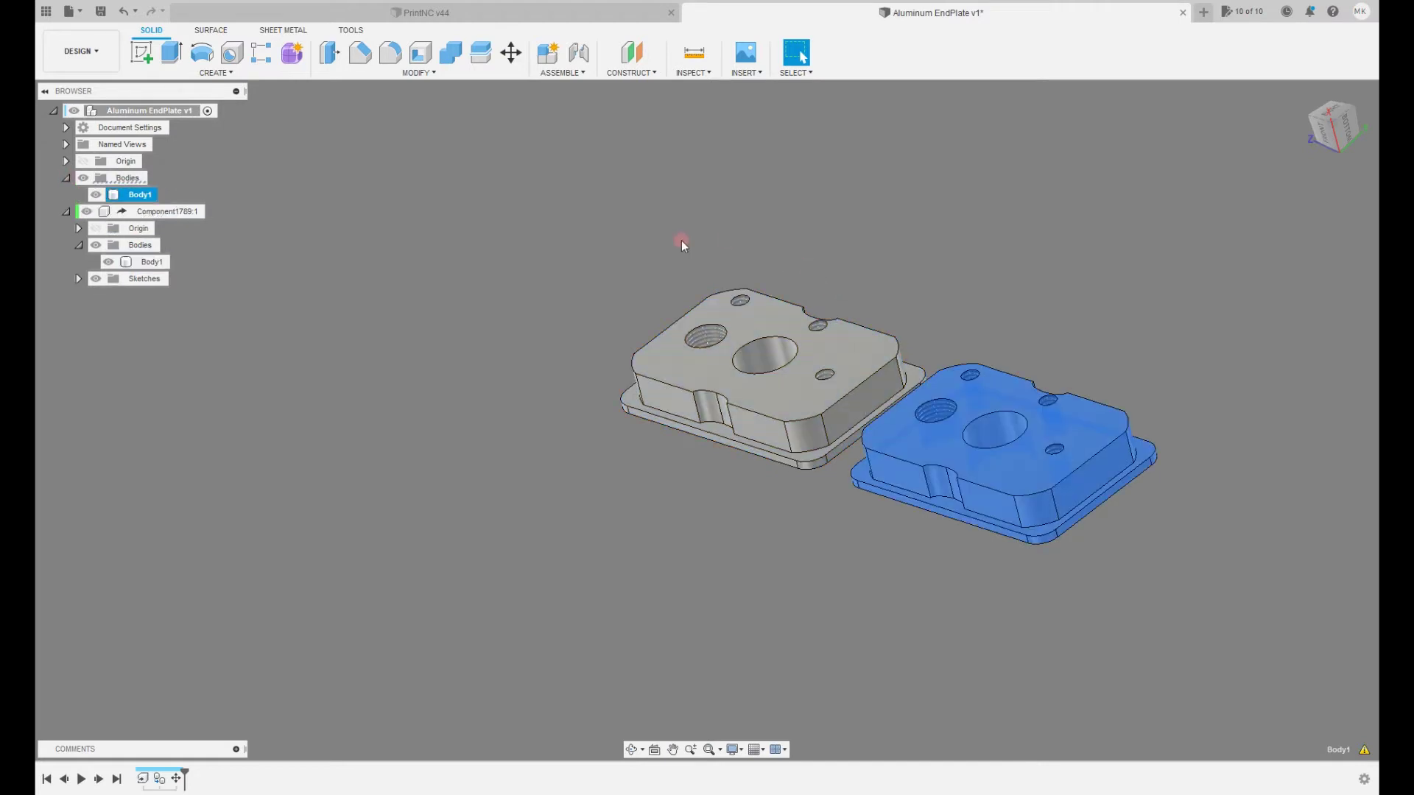
shift+middle_drag(664, 267, 689, 305)
In the PrintNC design, offset the cylindrical face of the gantry end plate's large plain hole by 0.20 in.
click(555, 18)
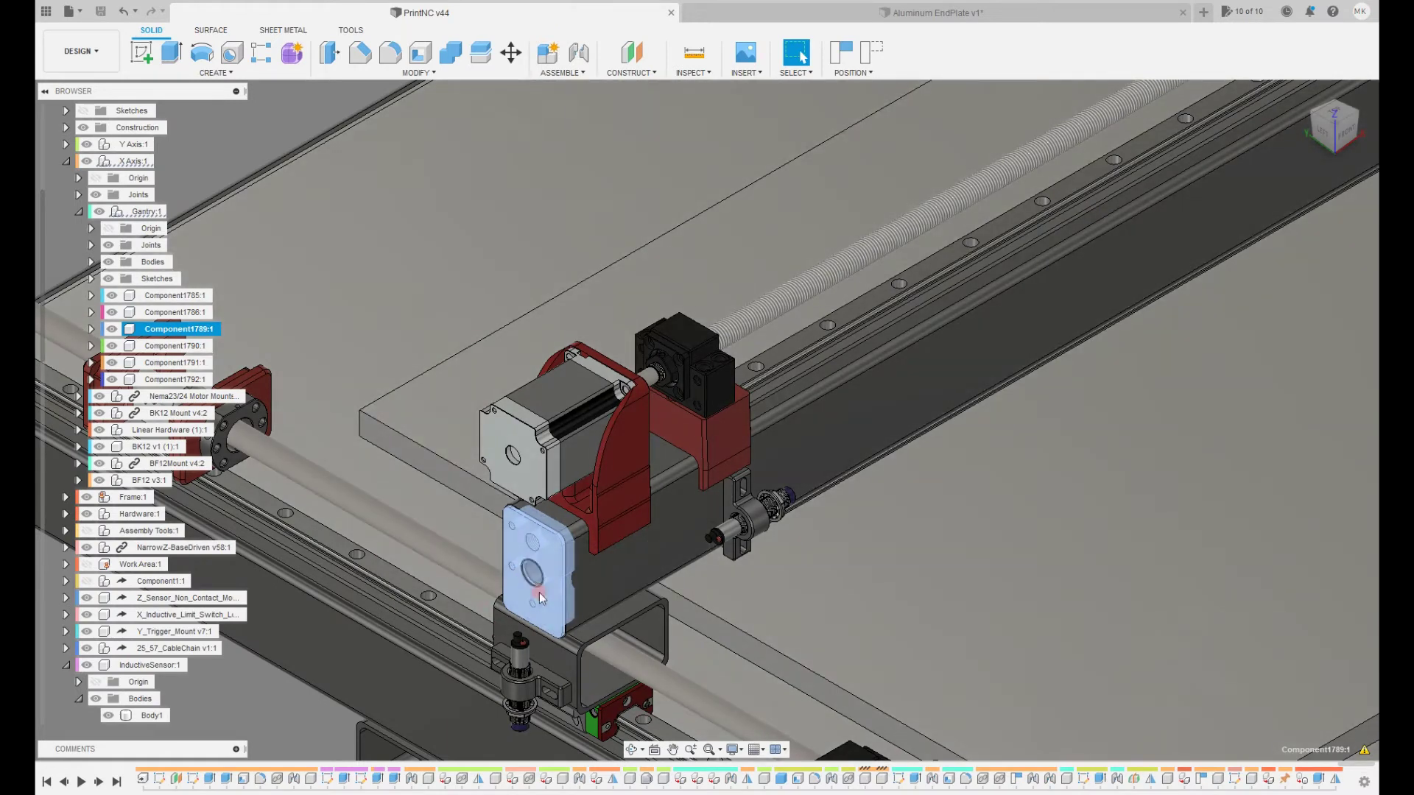
scroll(530, 585, up, 4)
scroll(537, 603, up, 5)
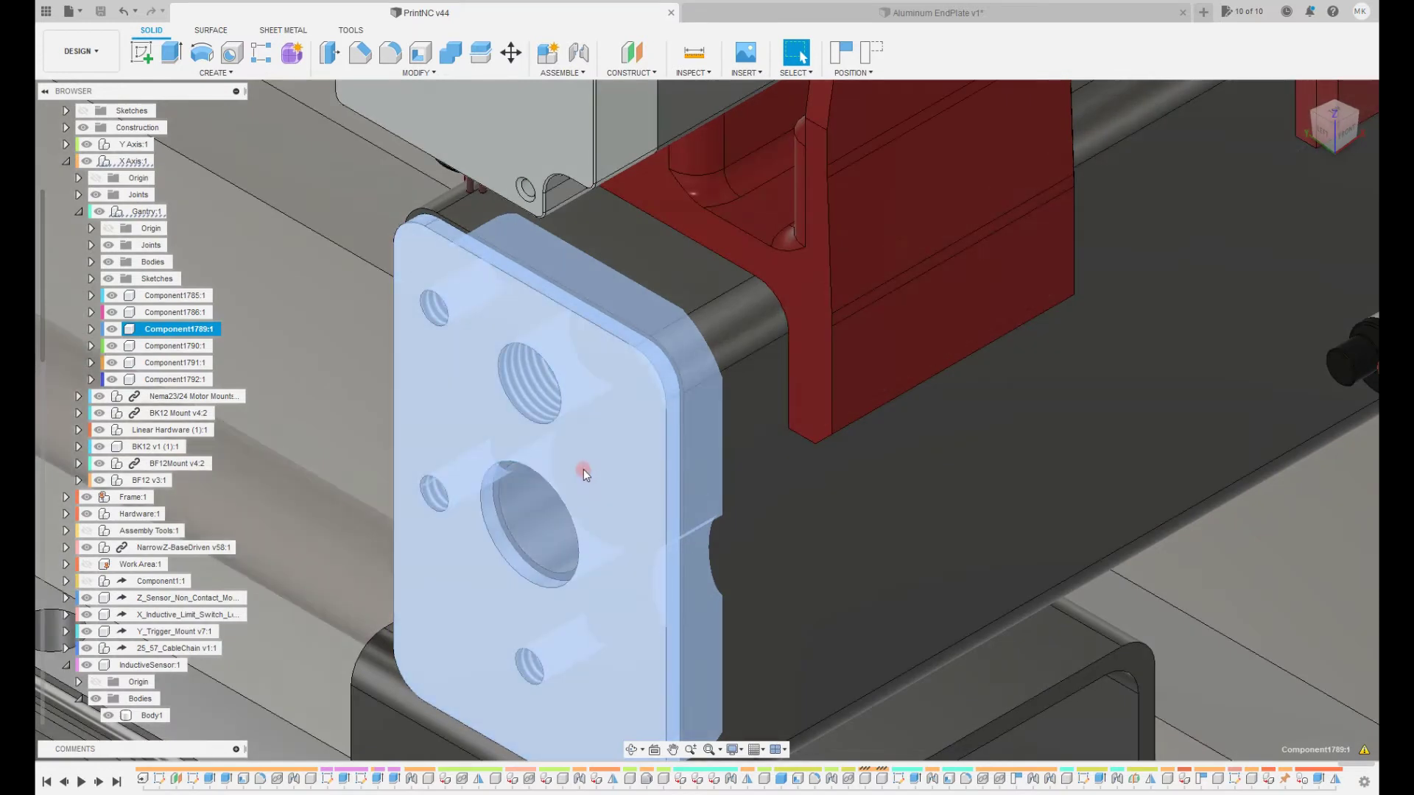
key(Escape)
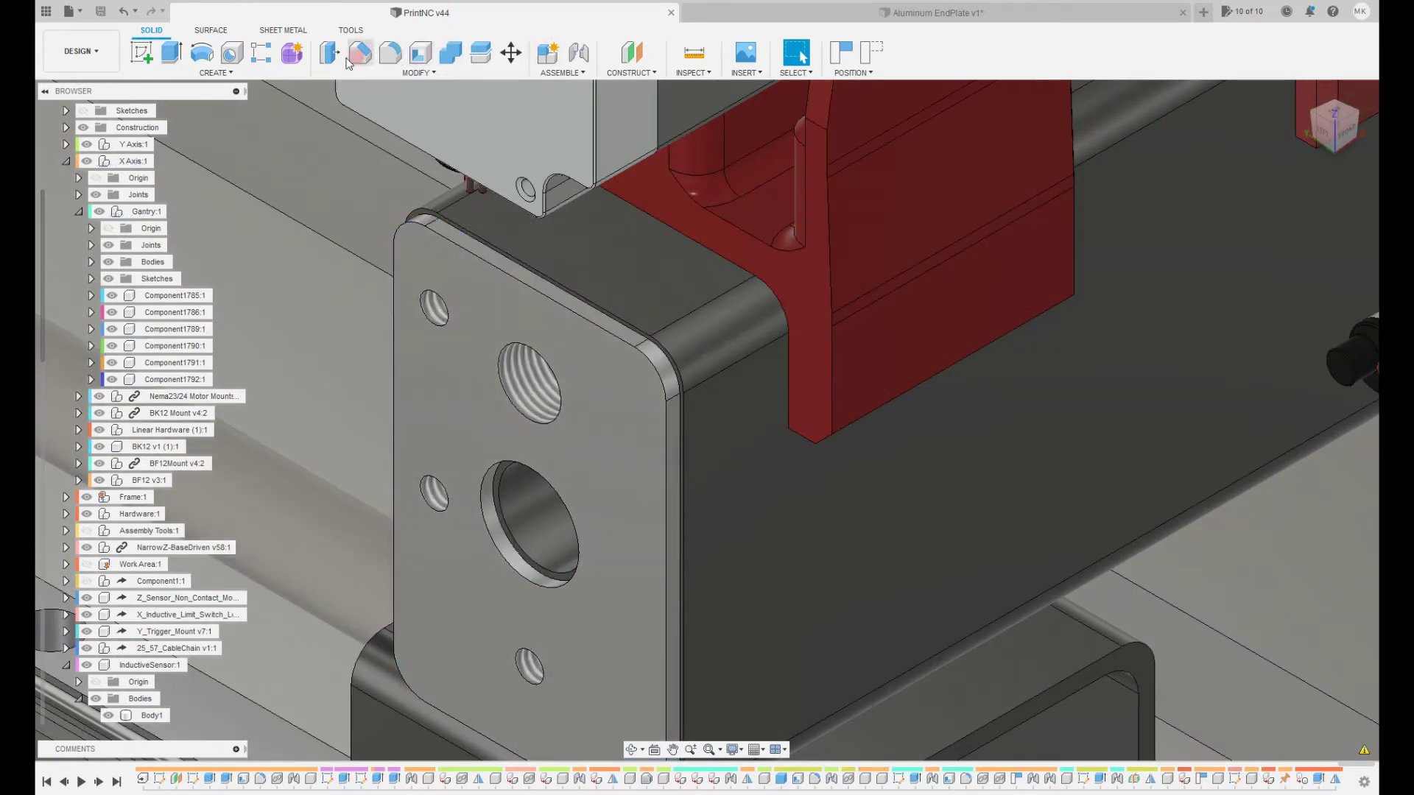
click(344, 66)
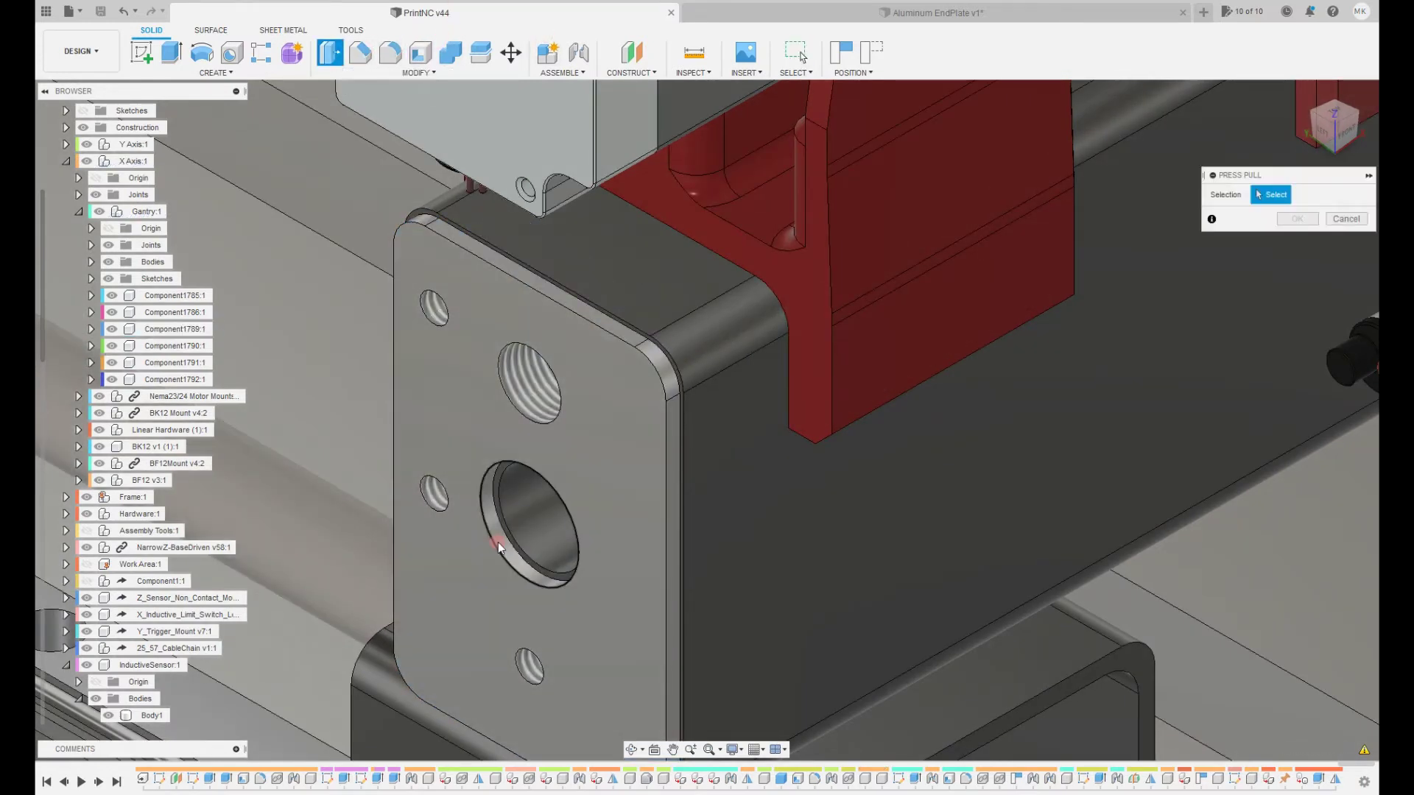
click(501, 545)
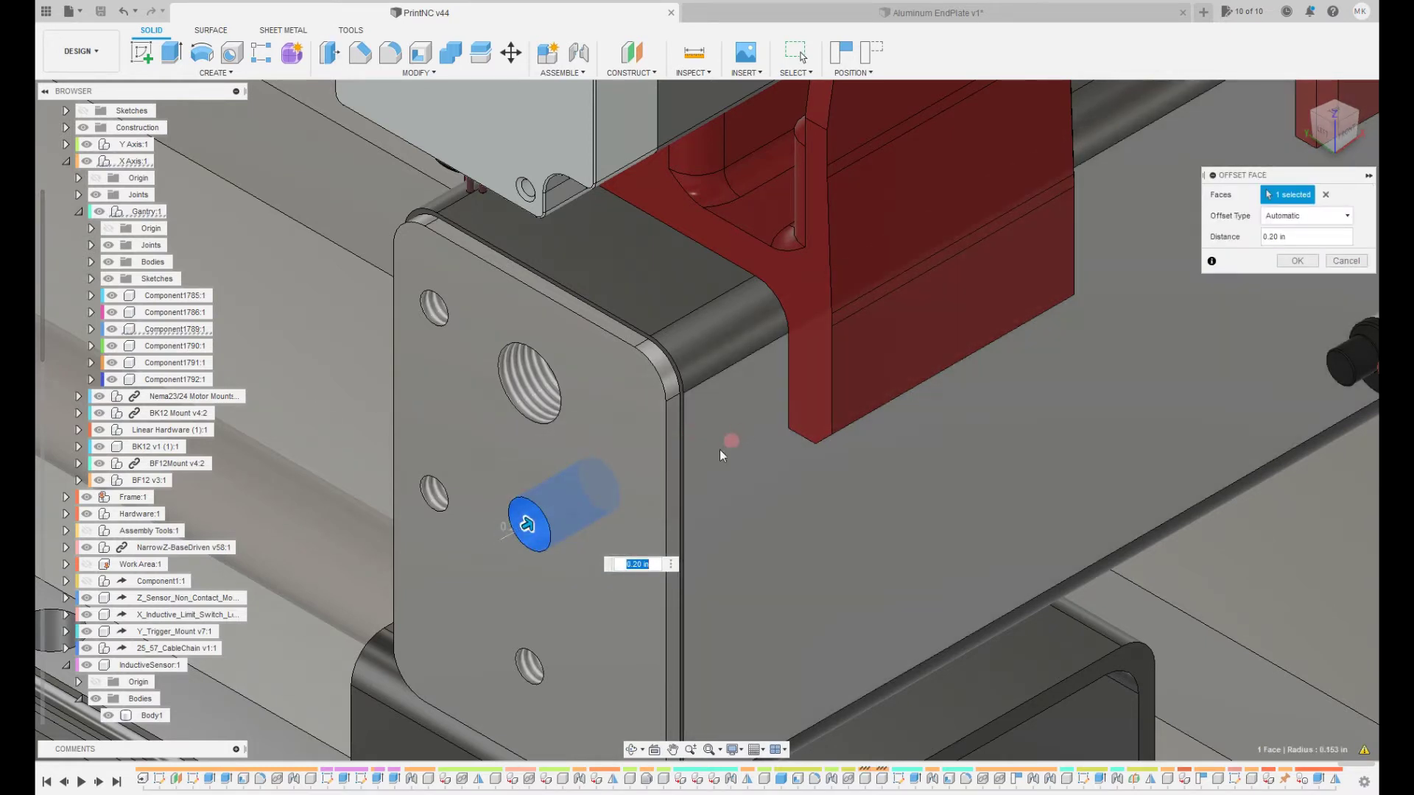
click(1295, 261)
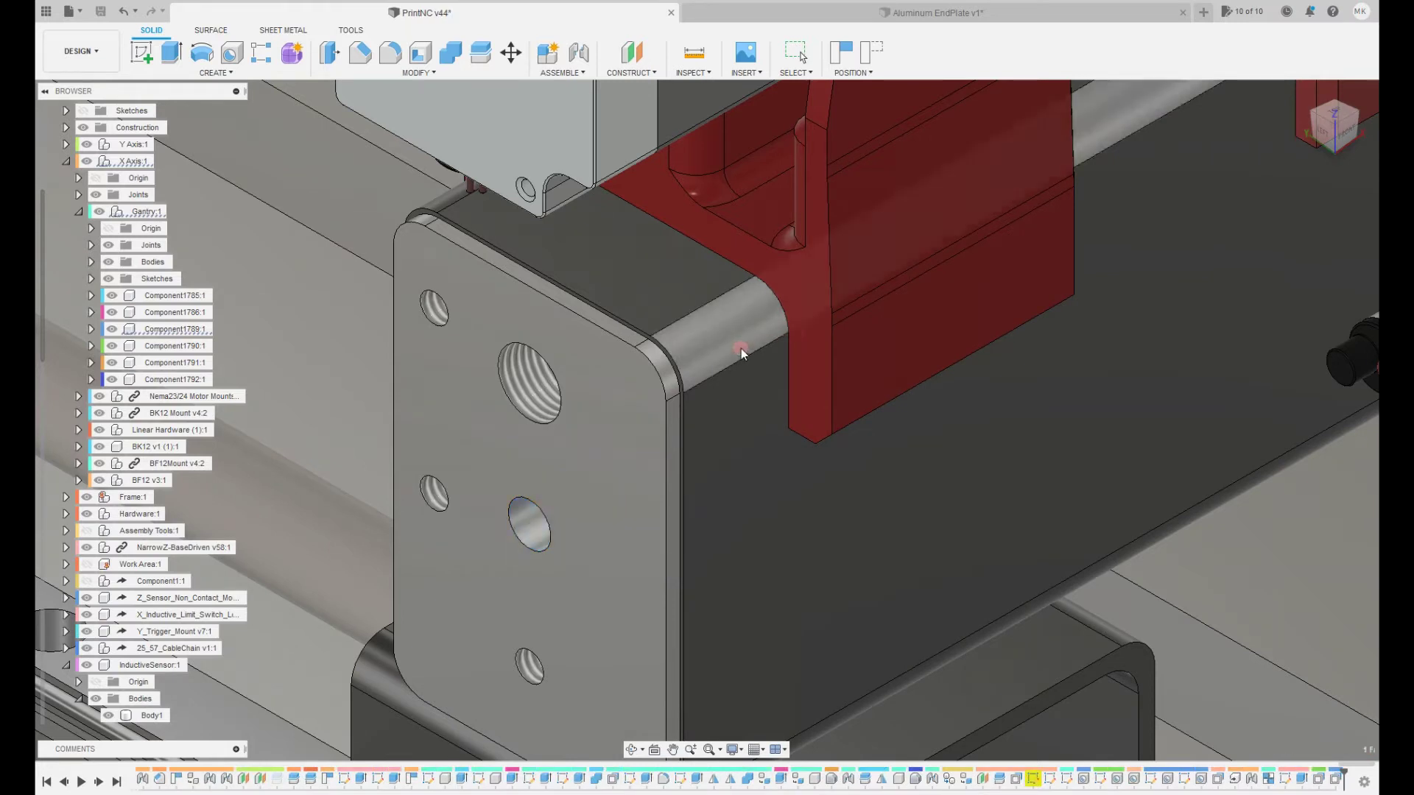
Return to the Aluminum EndPlate design and check the derived plate and its copy against the source edit.
click(841, 23)
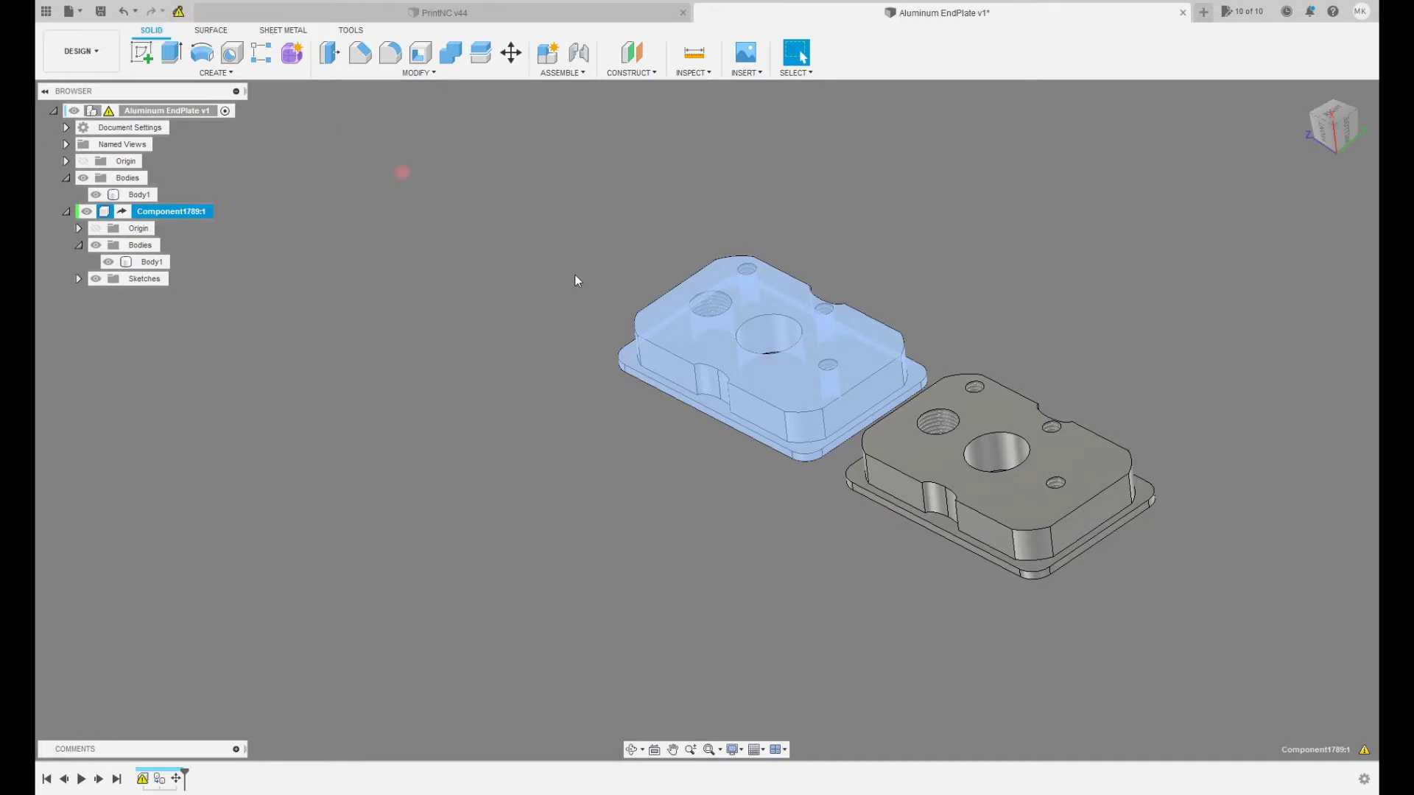
click(458, 228)
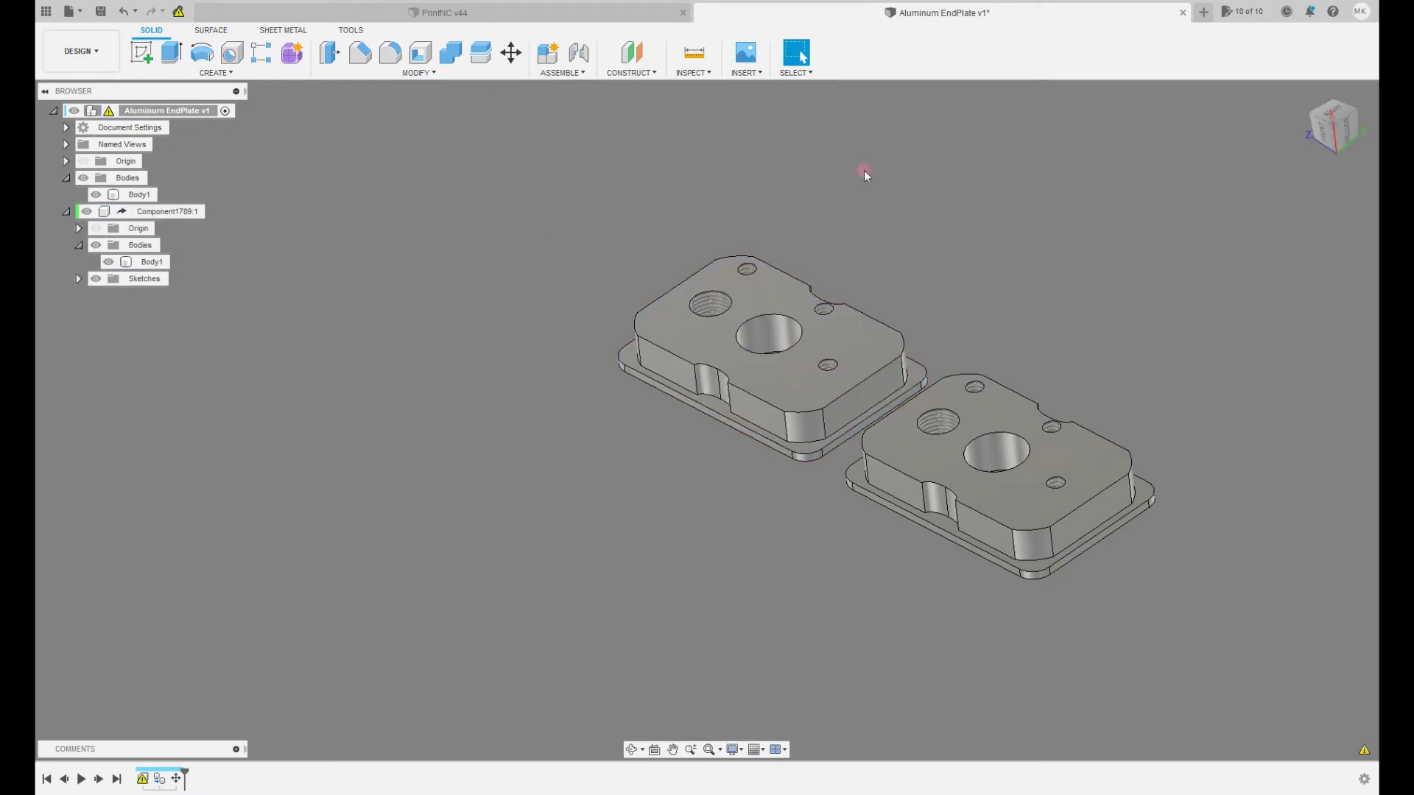
shift+middle_drag(831, 228, 810, 265)
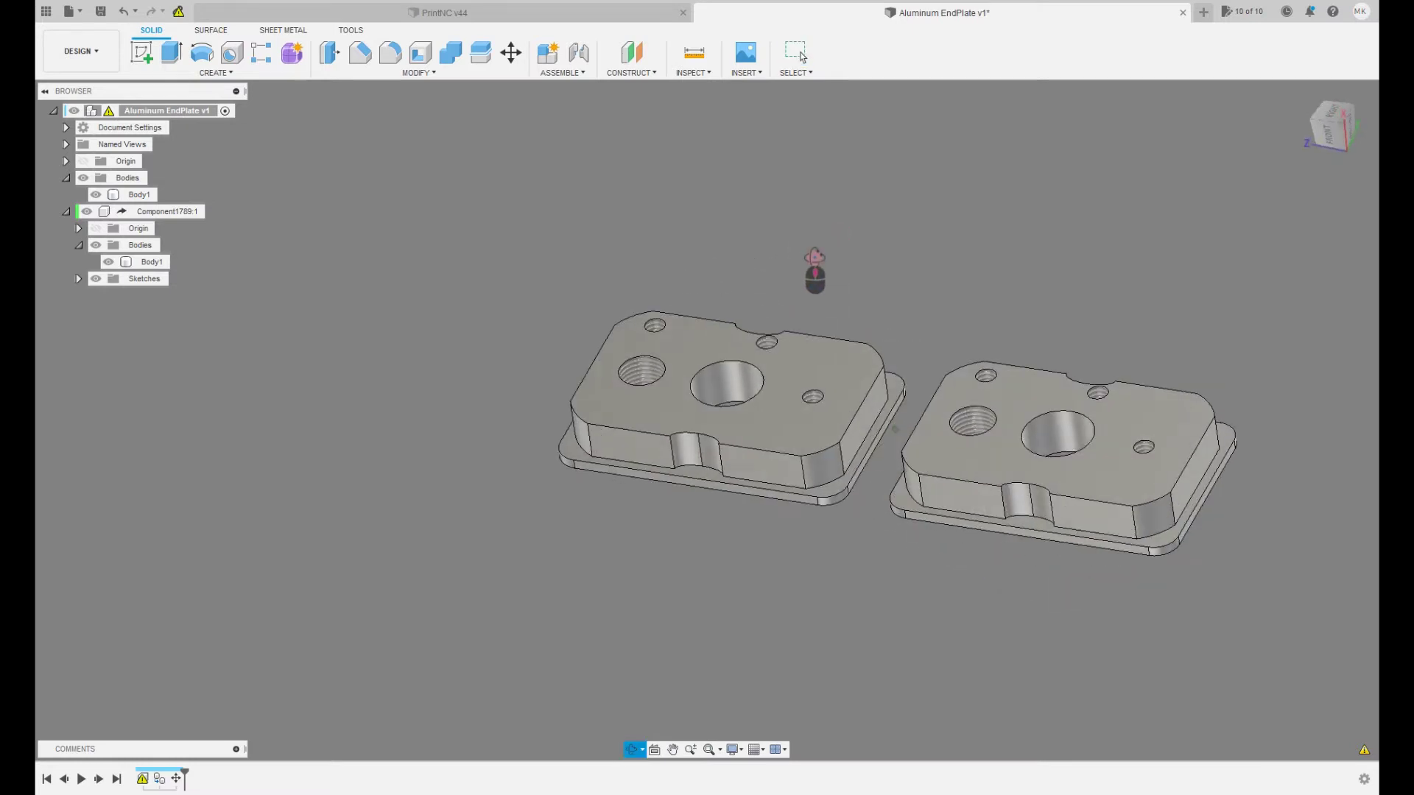
Switch to the Manufacture workspace and create a manufacturing model of the two end plates.
click(82, 51)
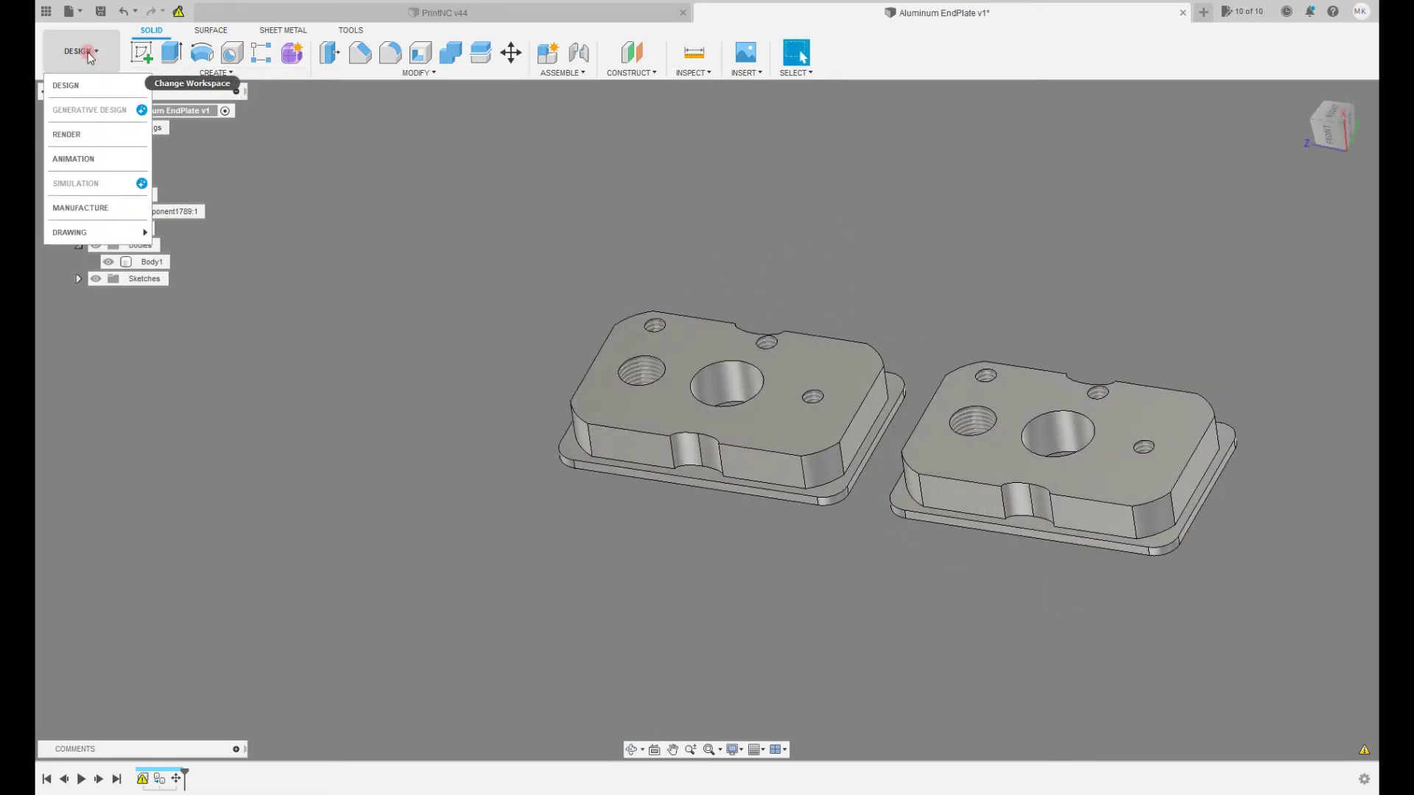
click(80, 209)
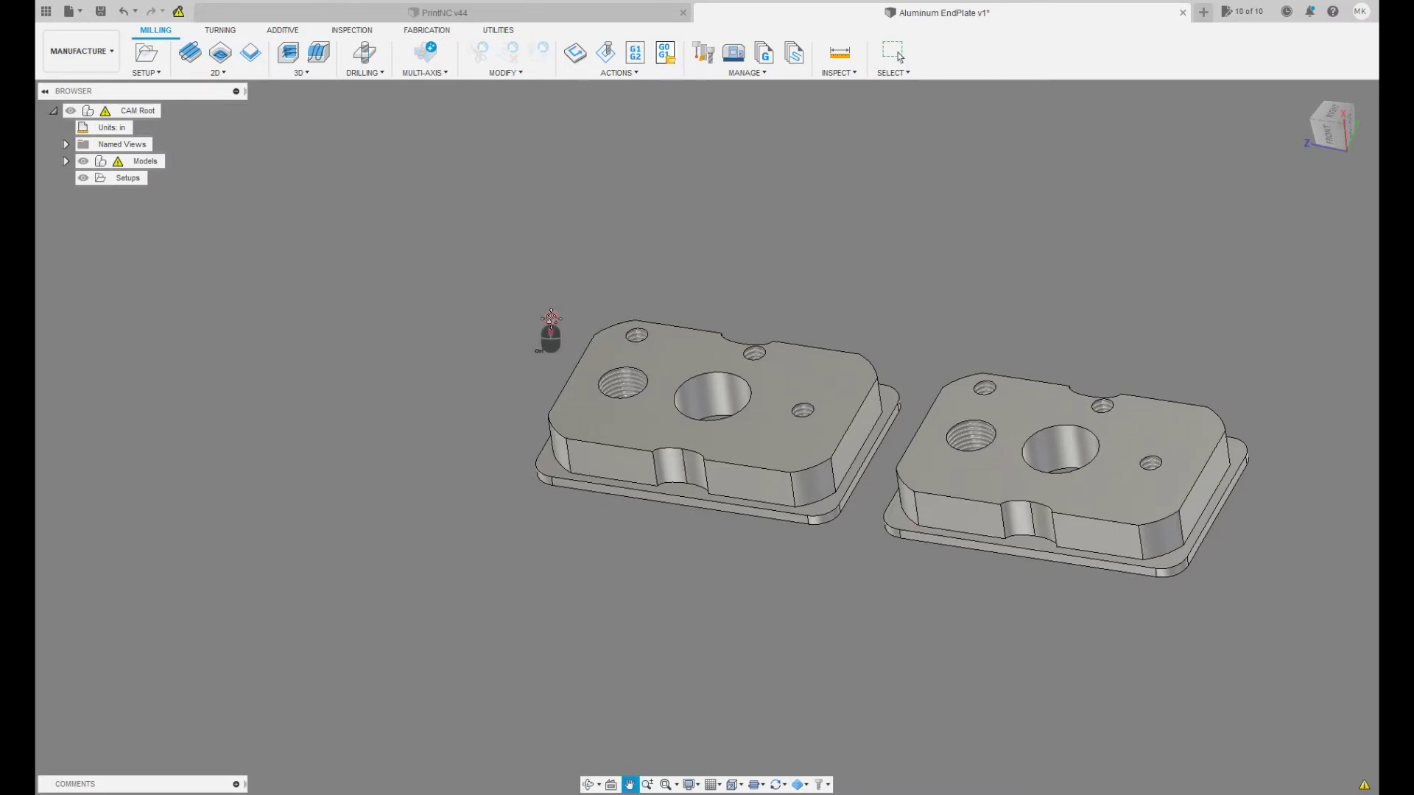
scroll(525, 322, up, 2)
scroll(524, 317, up, 2)
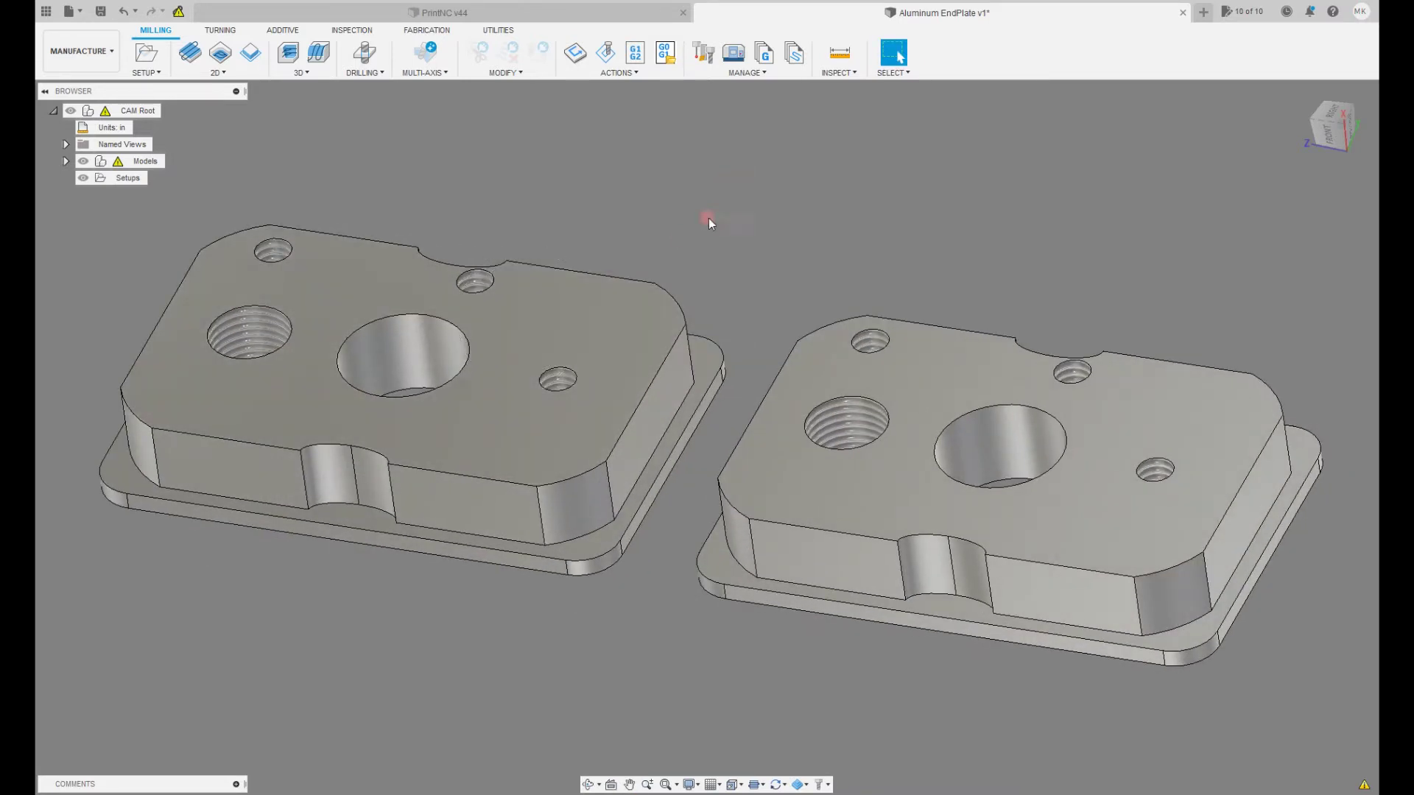
click(156, 73)
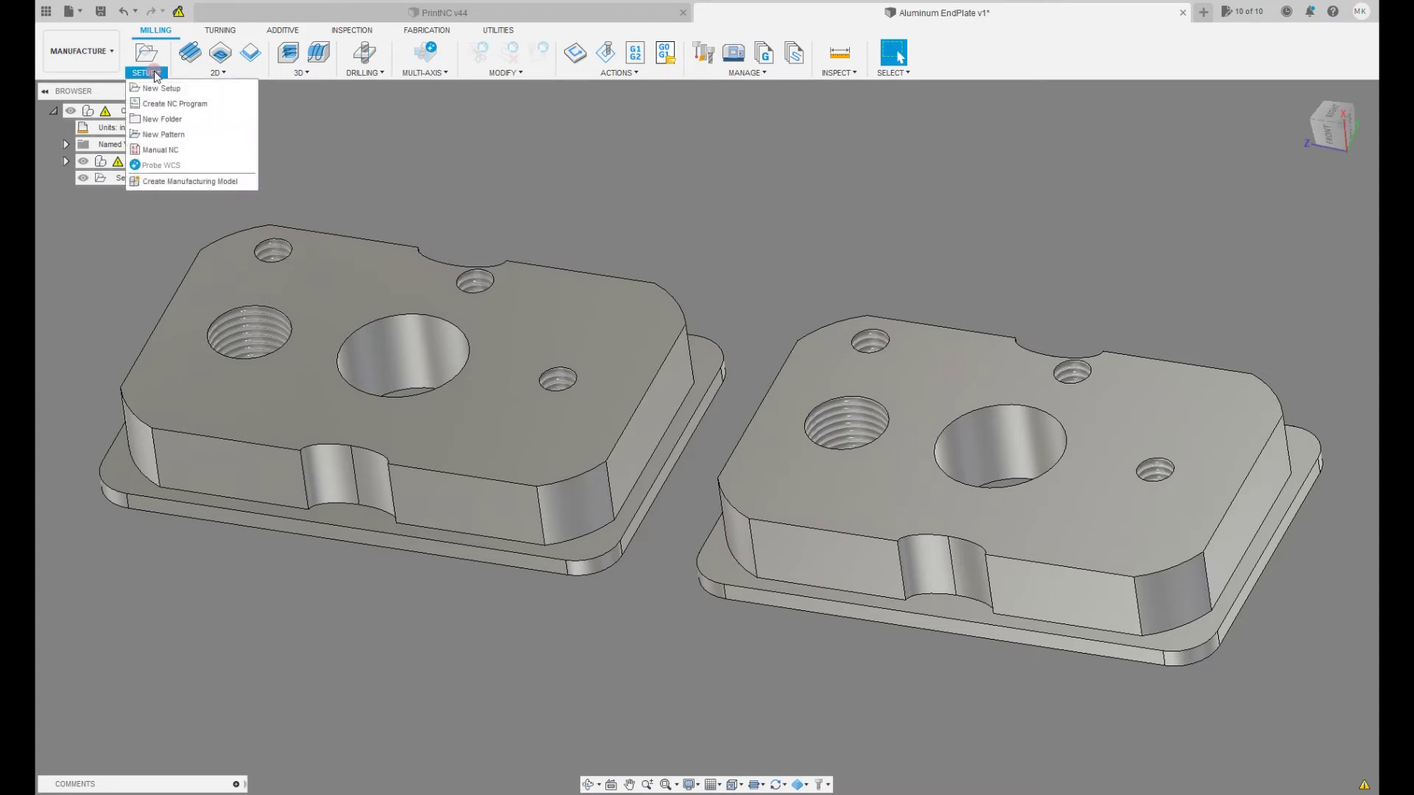
click(169, 181)
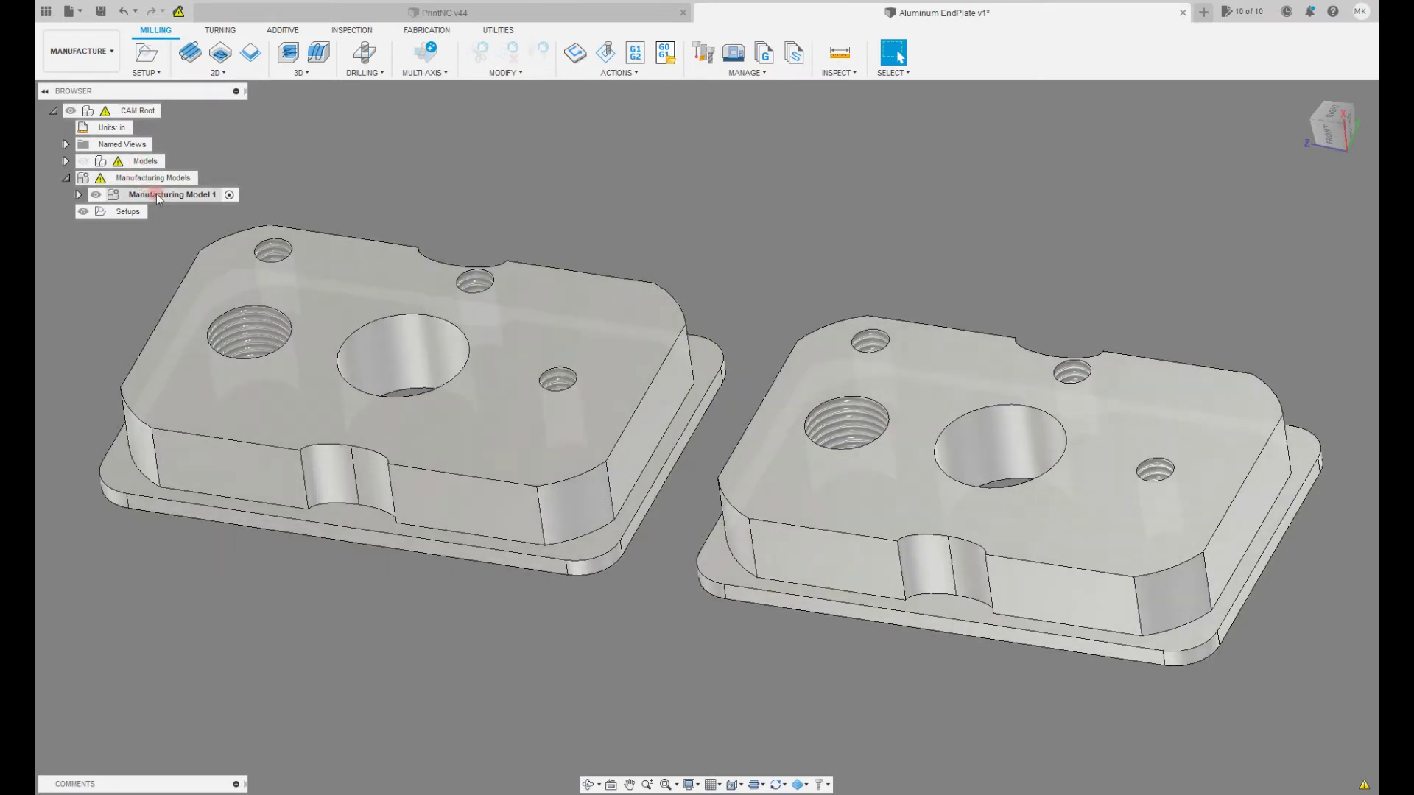
Edit Manufacturing Model 1, delete the large threaded hole from the copied end plate, and finish the edit.
click(157, 195)
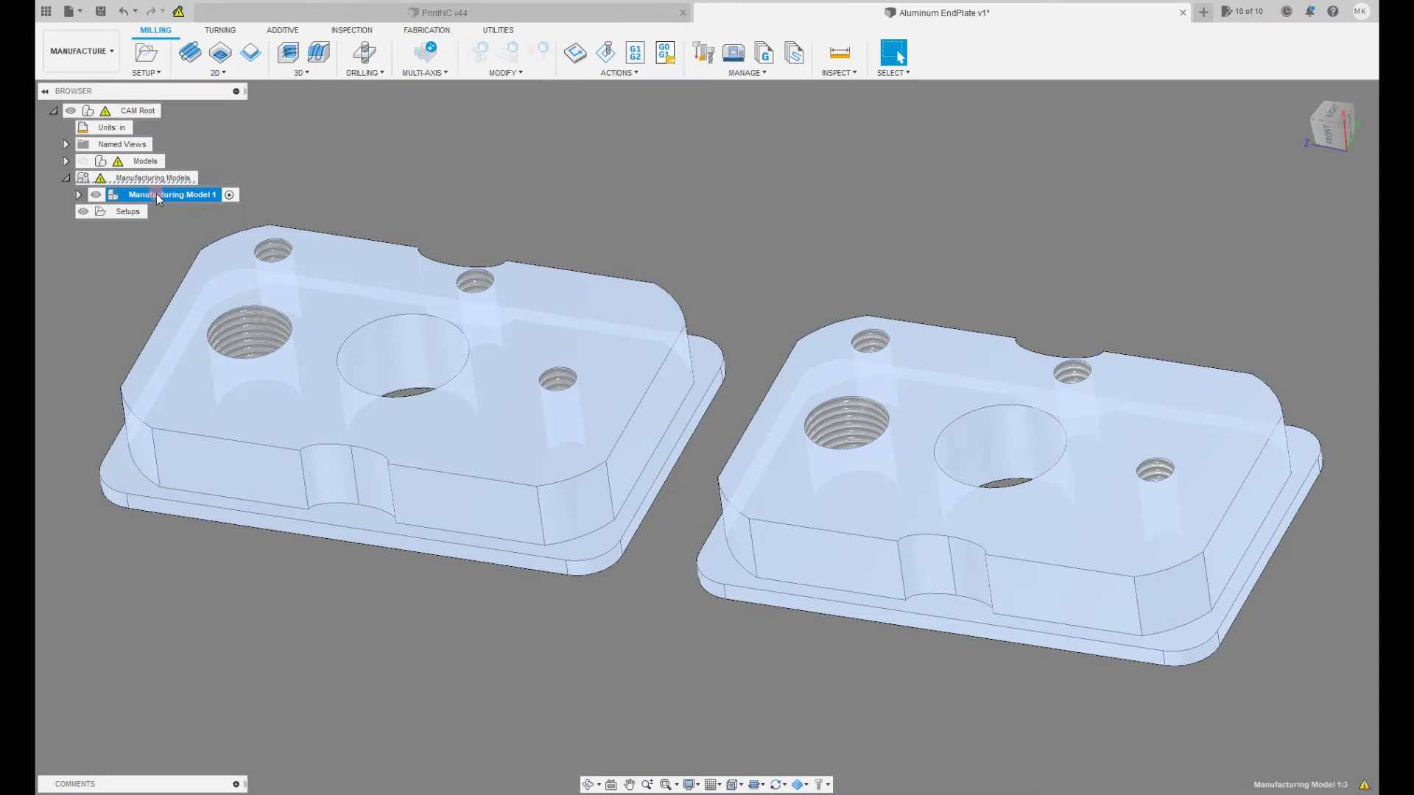
right_click(167, 196)
click(231, 207)
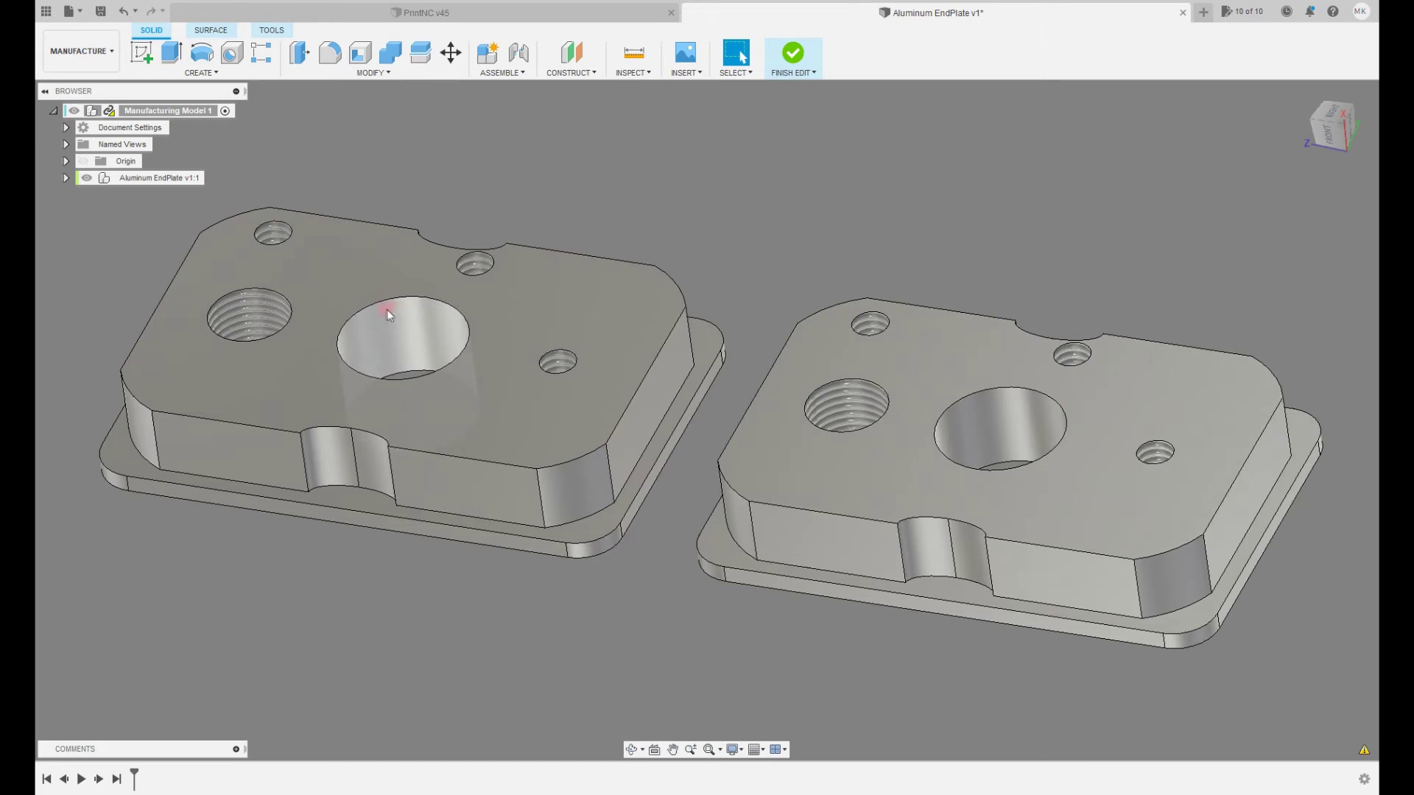
click(856, 401)
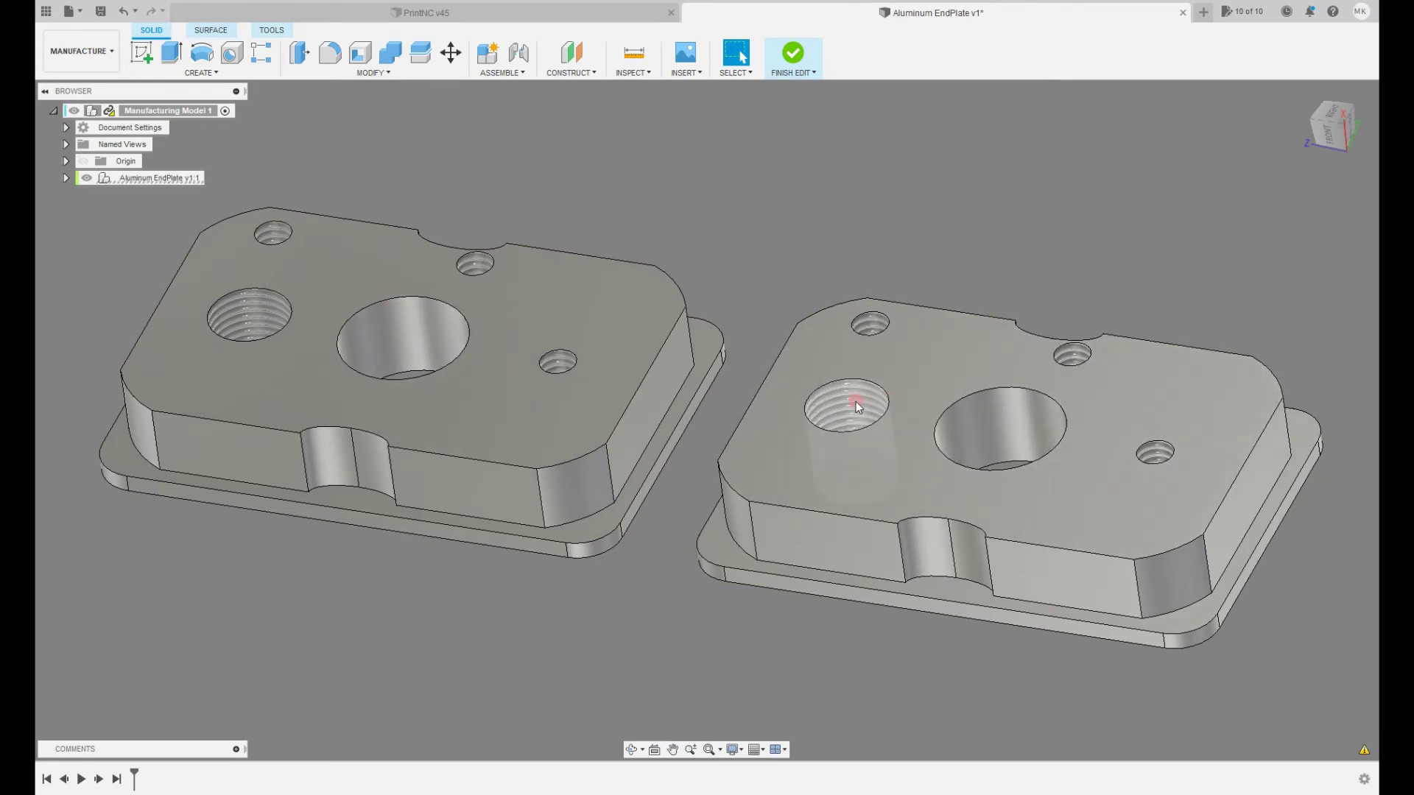
key(Delete)
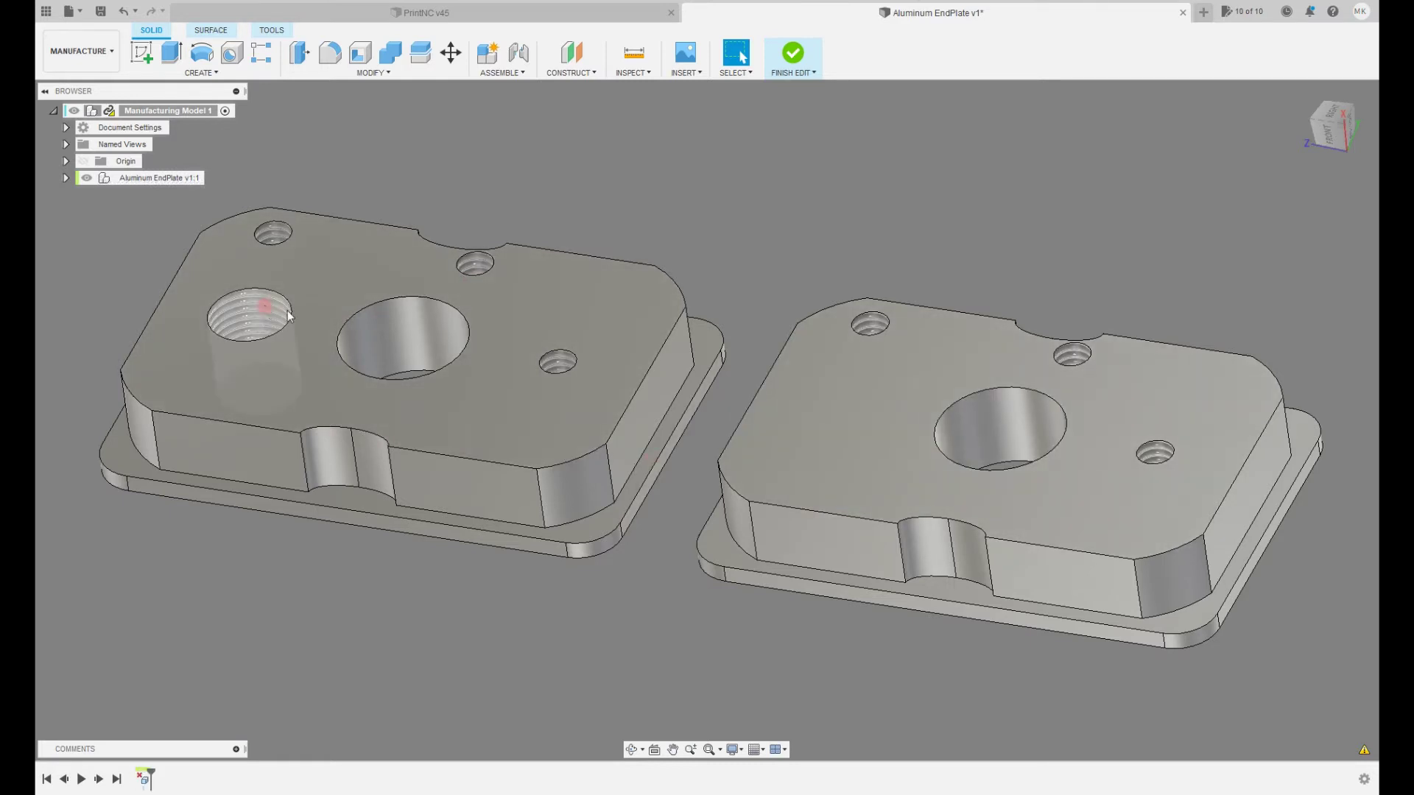
click(788, 51)
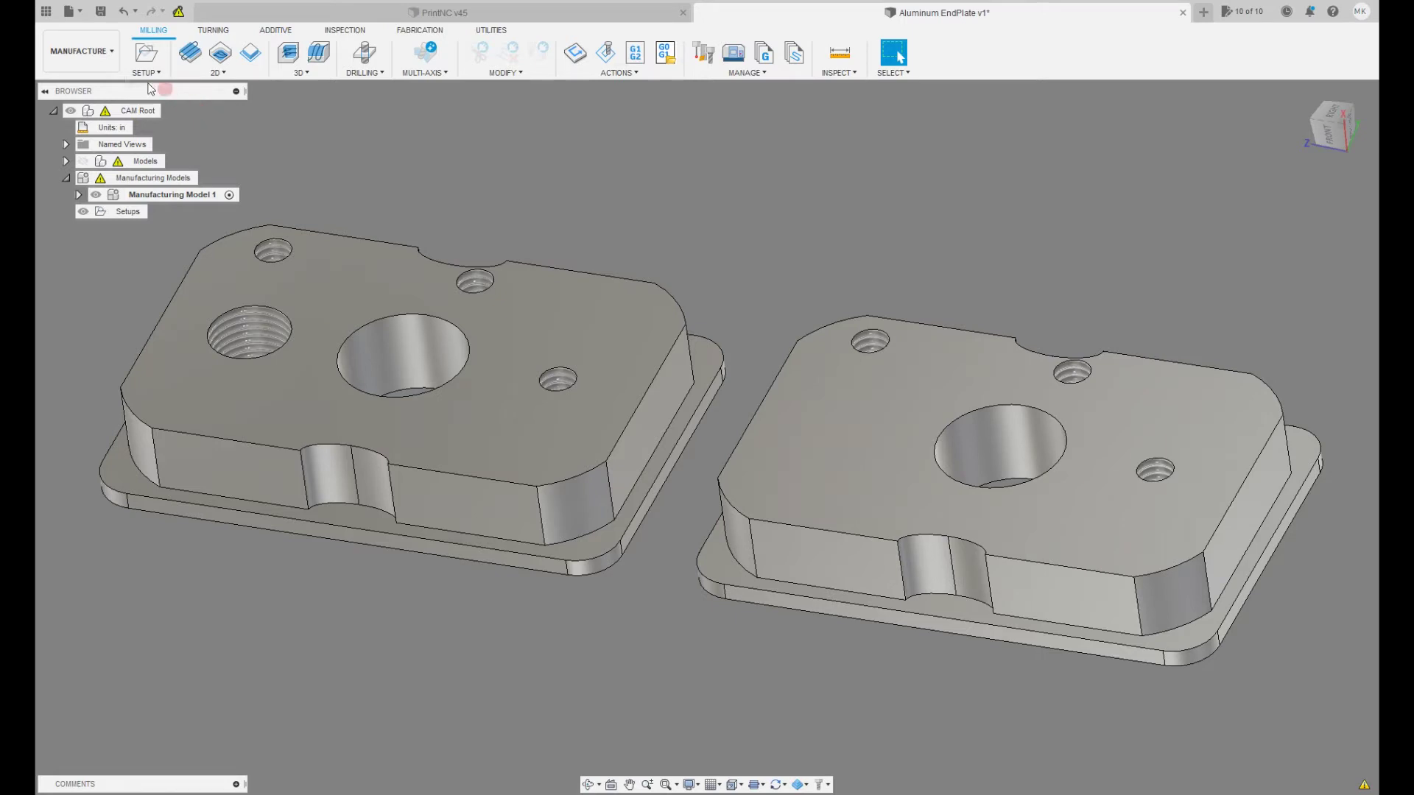
Compare the copied plate's threaded hole in the Design workspace with the manufacturing model, ending in Manufacture.
click(101, 56)
click(91, 92)
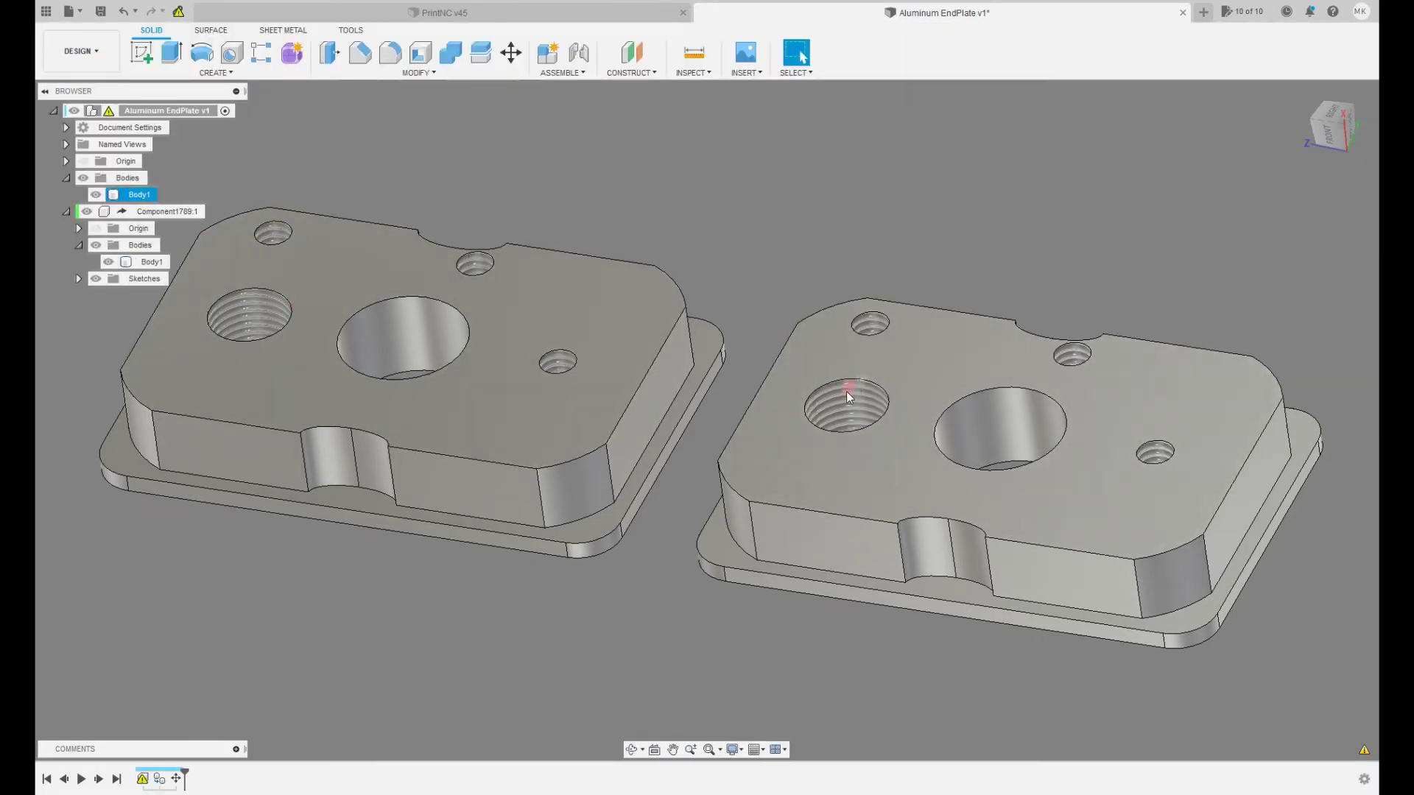
click(86, 53)
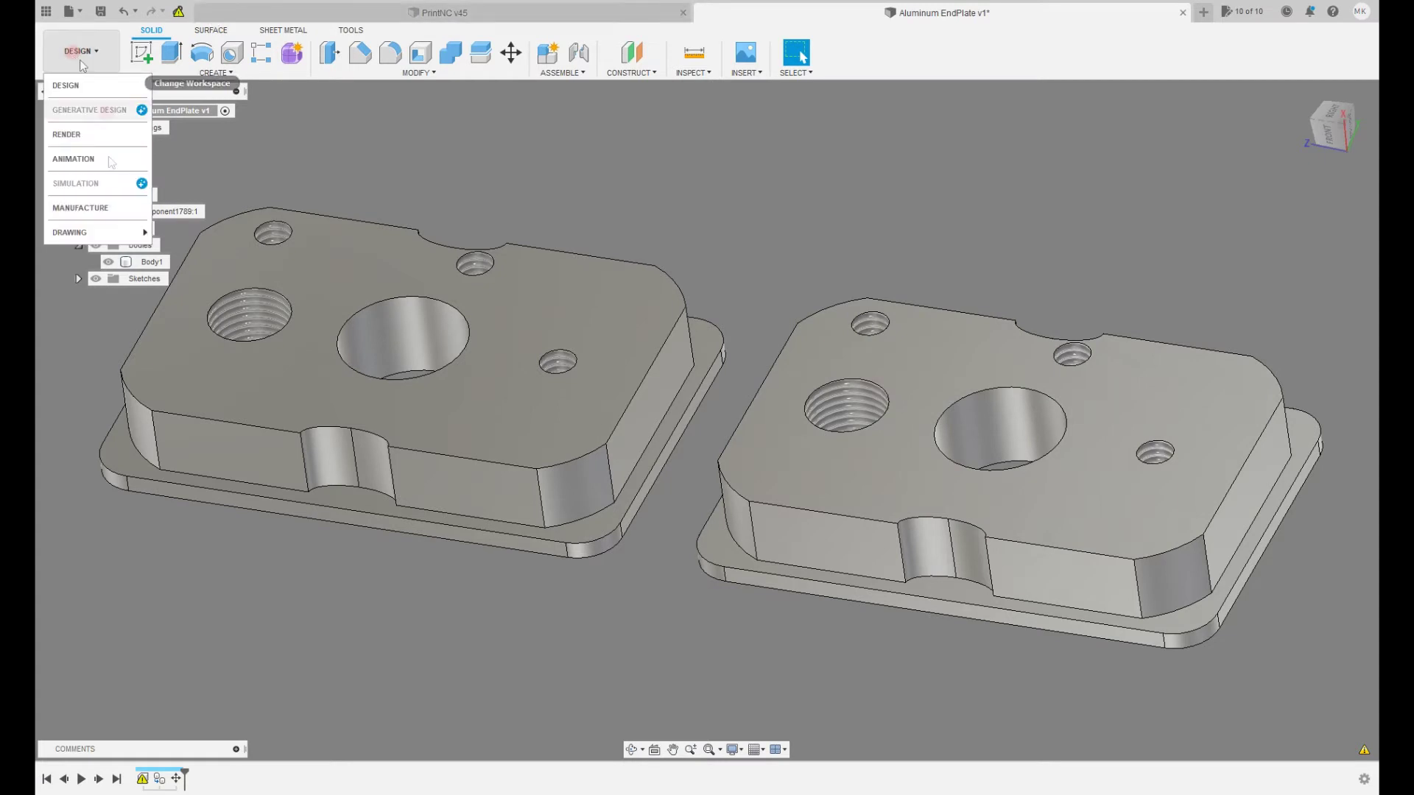
click(97, 207)
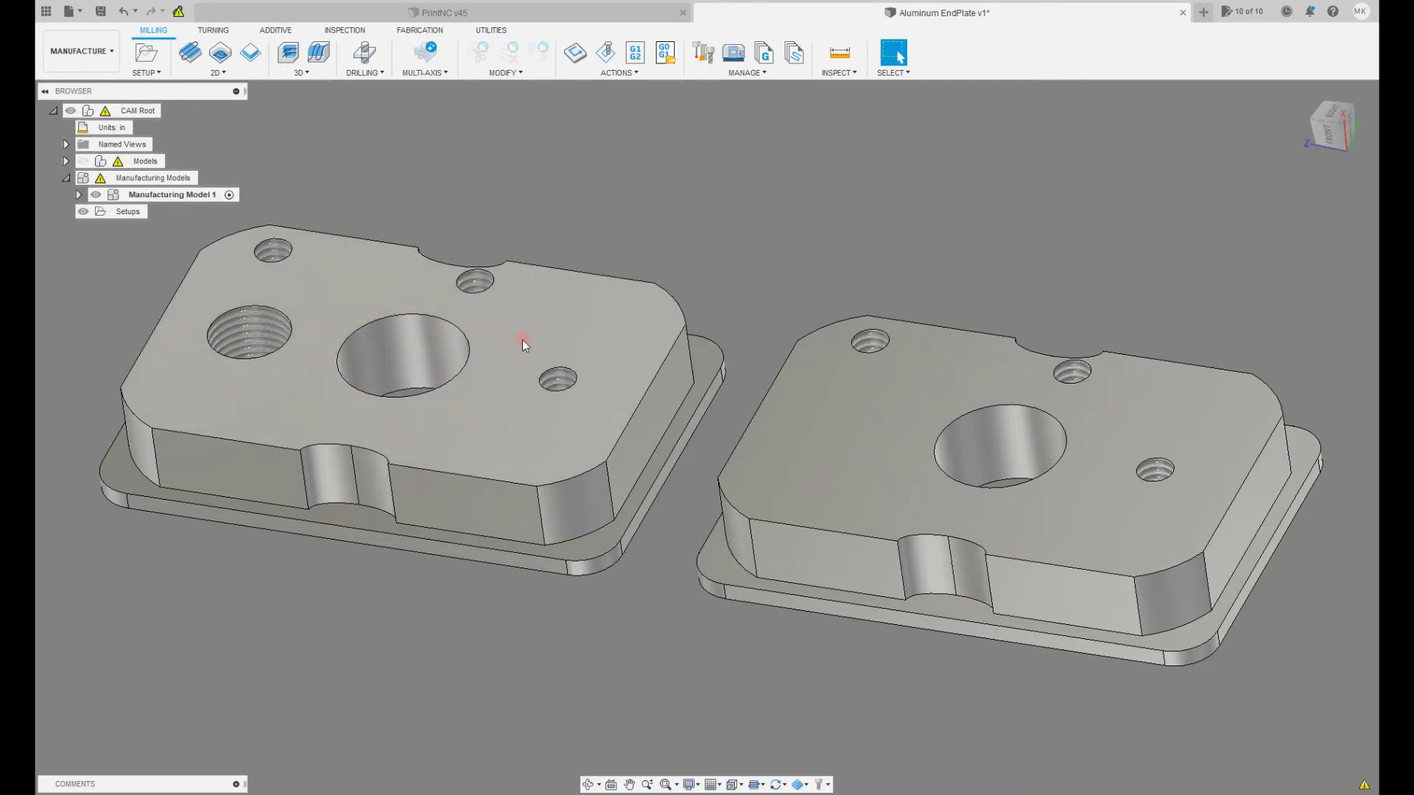
Start a new milling setup, assign the local machine Self Built Print NC (MZK_PNC), and review the stock settings.
click(150, 73)
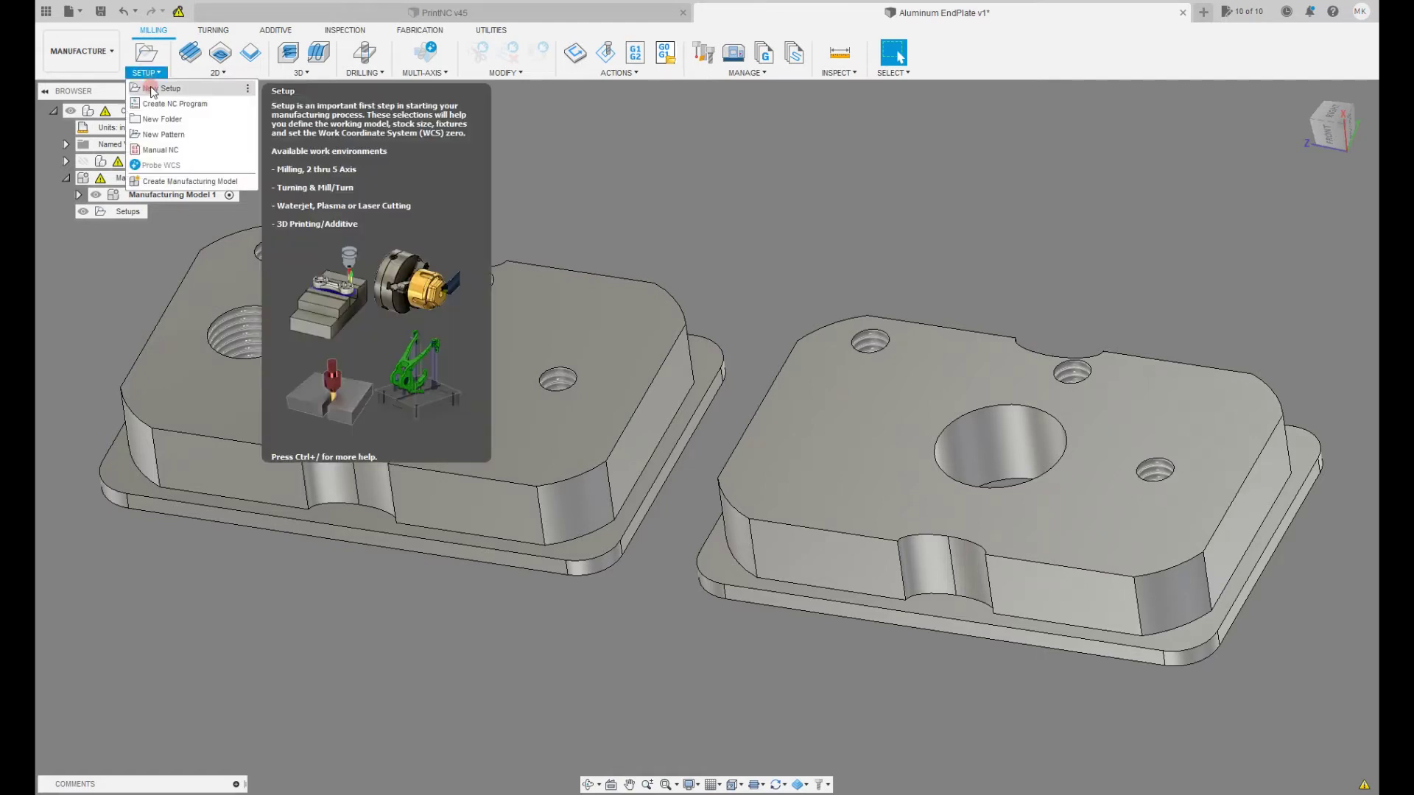
click(152, 88)
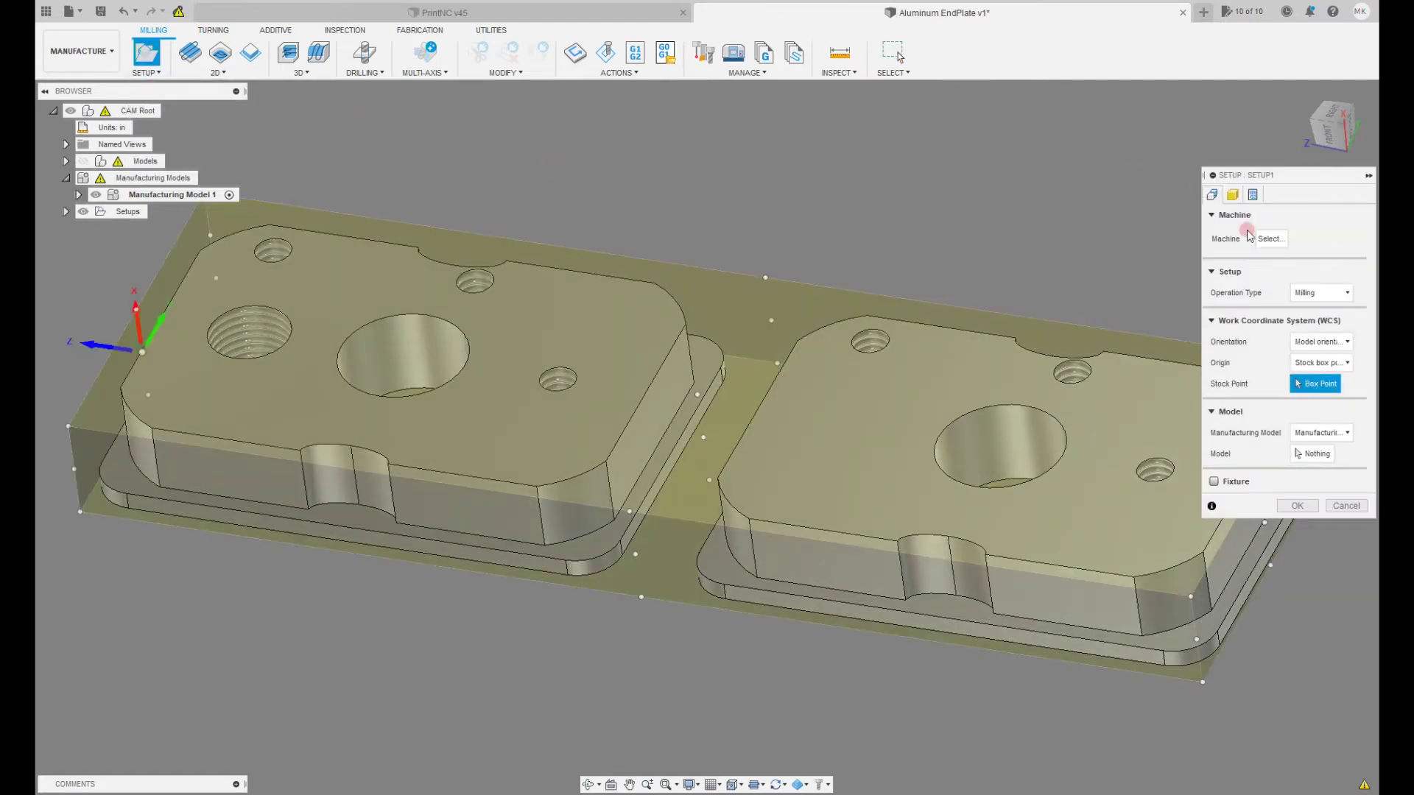
click(1267, 240)
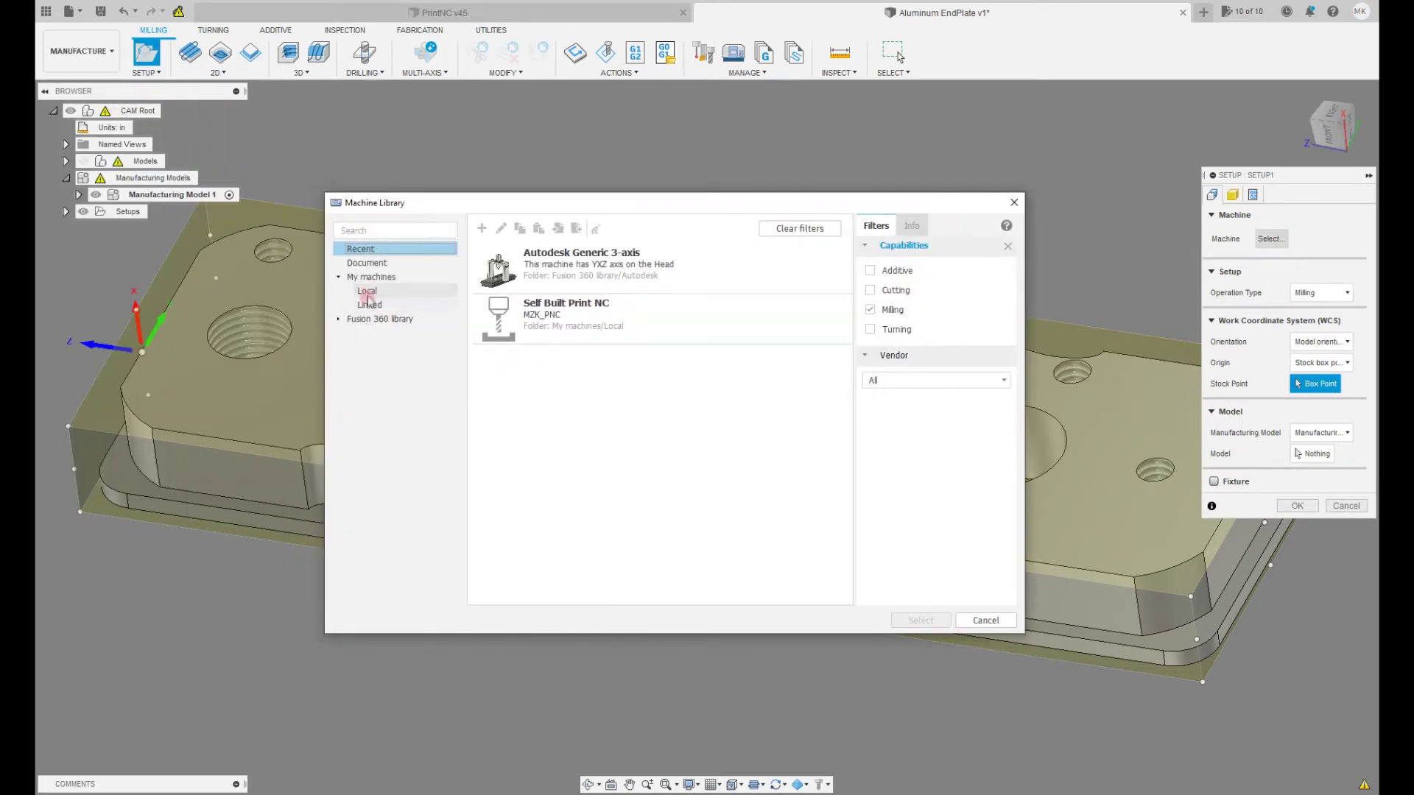
click(379, 277)
click(560, 261)
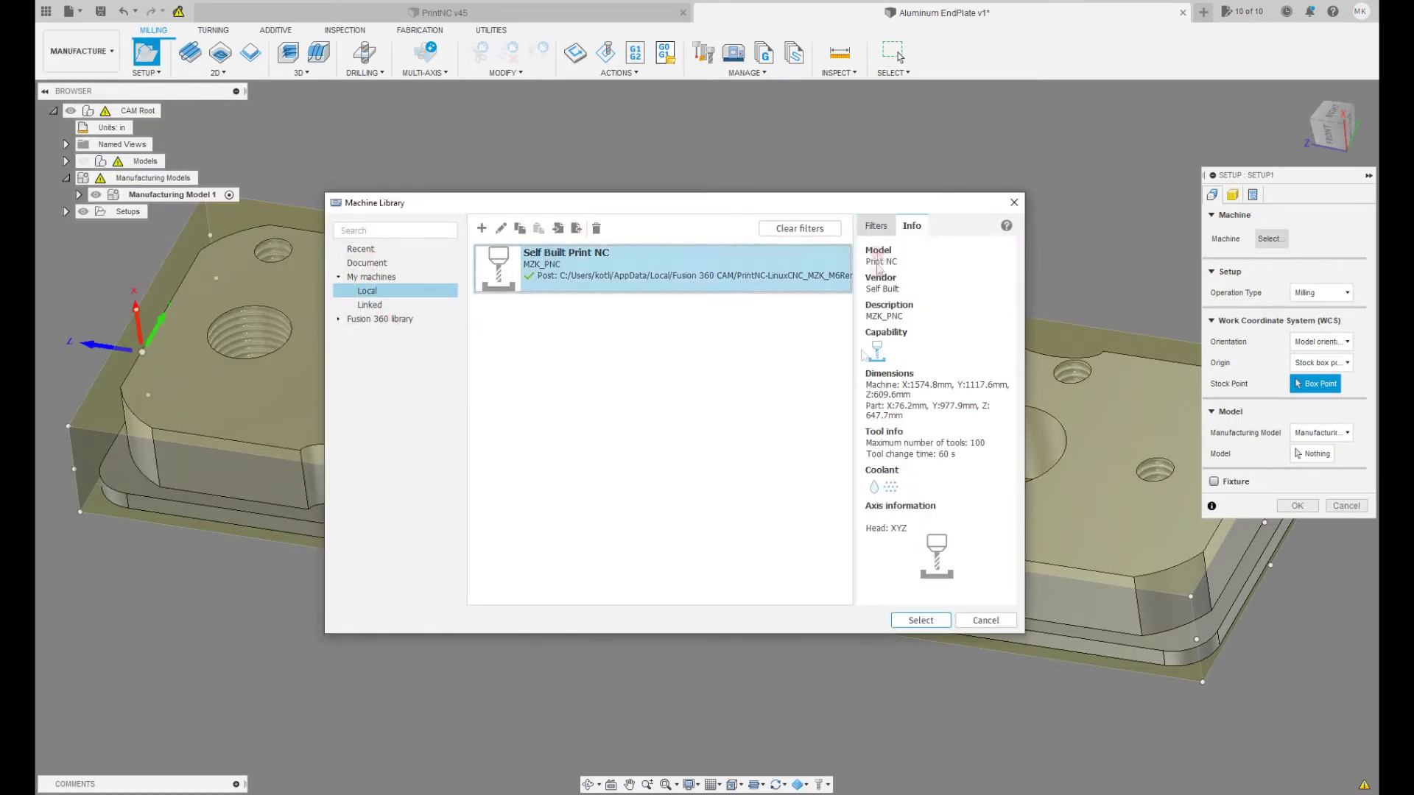
click(920, 620)
click(1296, 313)
click(1232, 194)
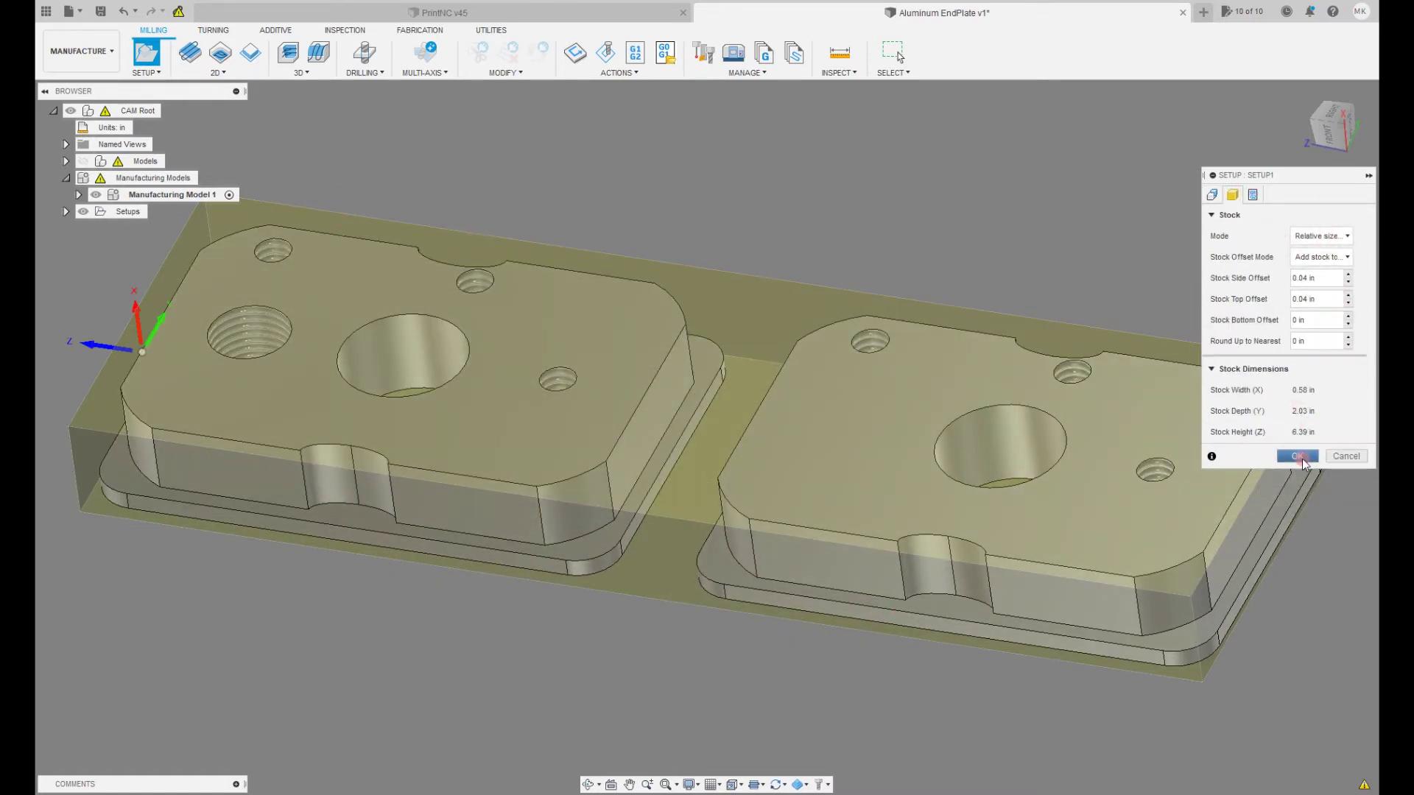
click(1212, 195)
Orient the setup by X and Y axes using the derived plate's long edge with X flipped, and place the origin at the stock's lower corner.
click(1331, 360)
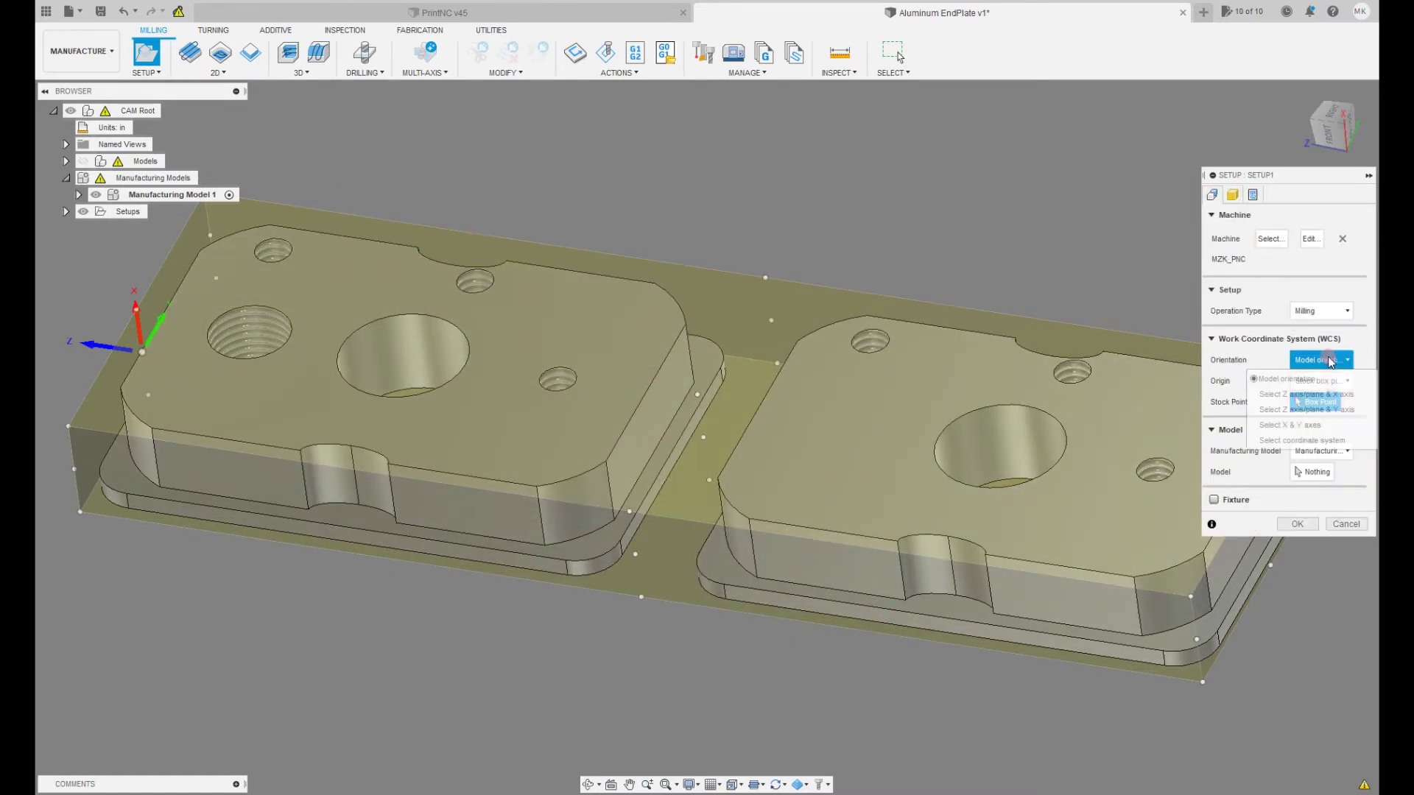
click(221, 437)
click(1297, 401)
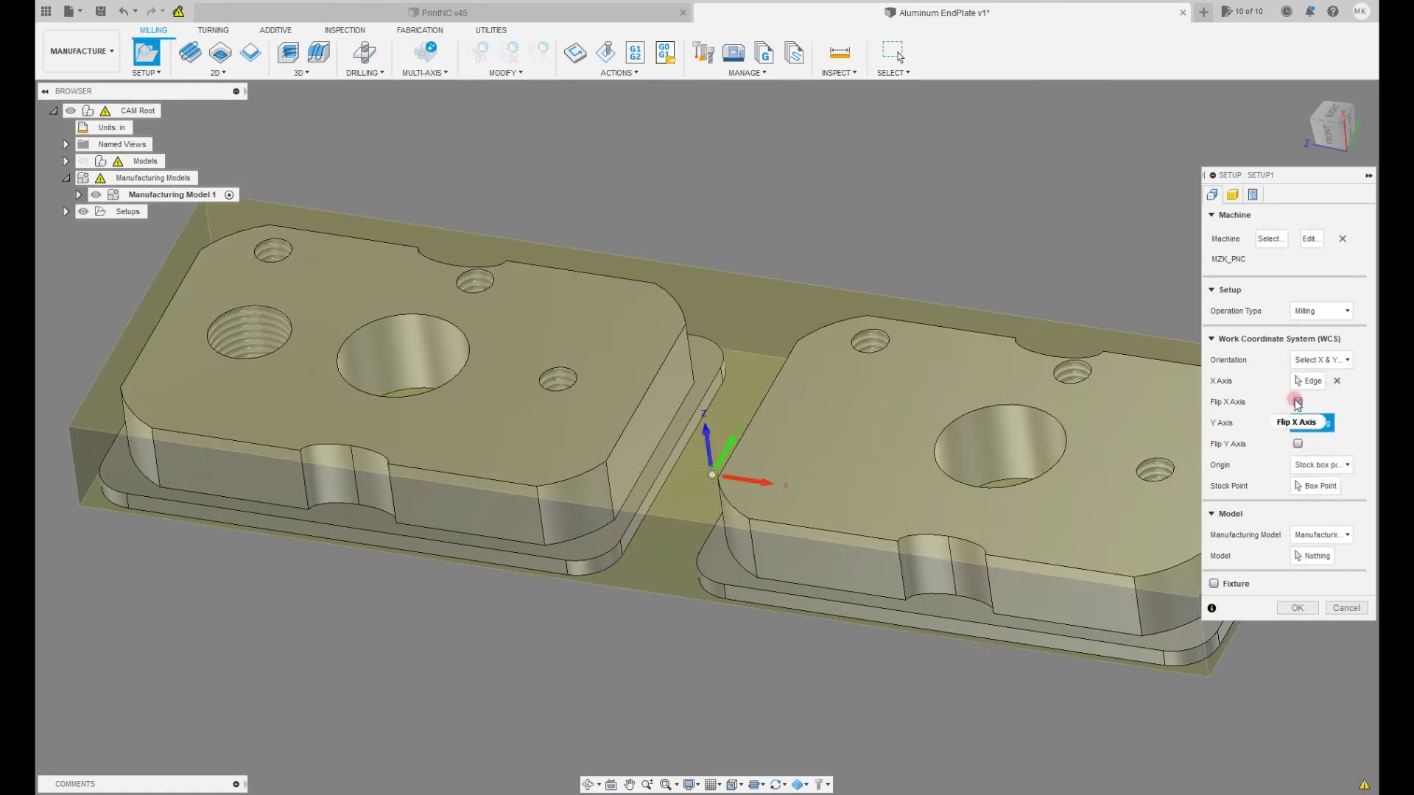
click(1315, 486)
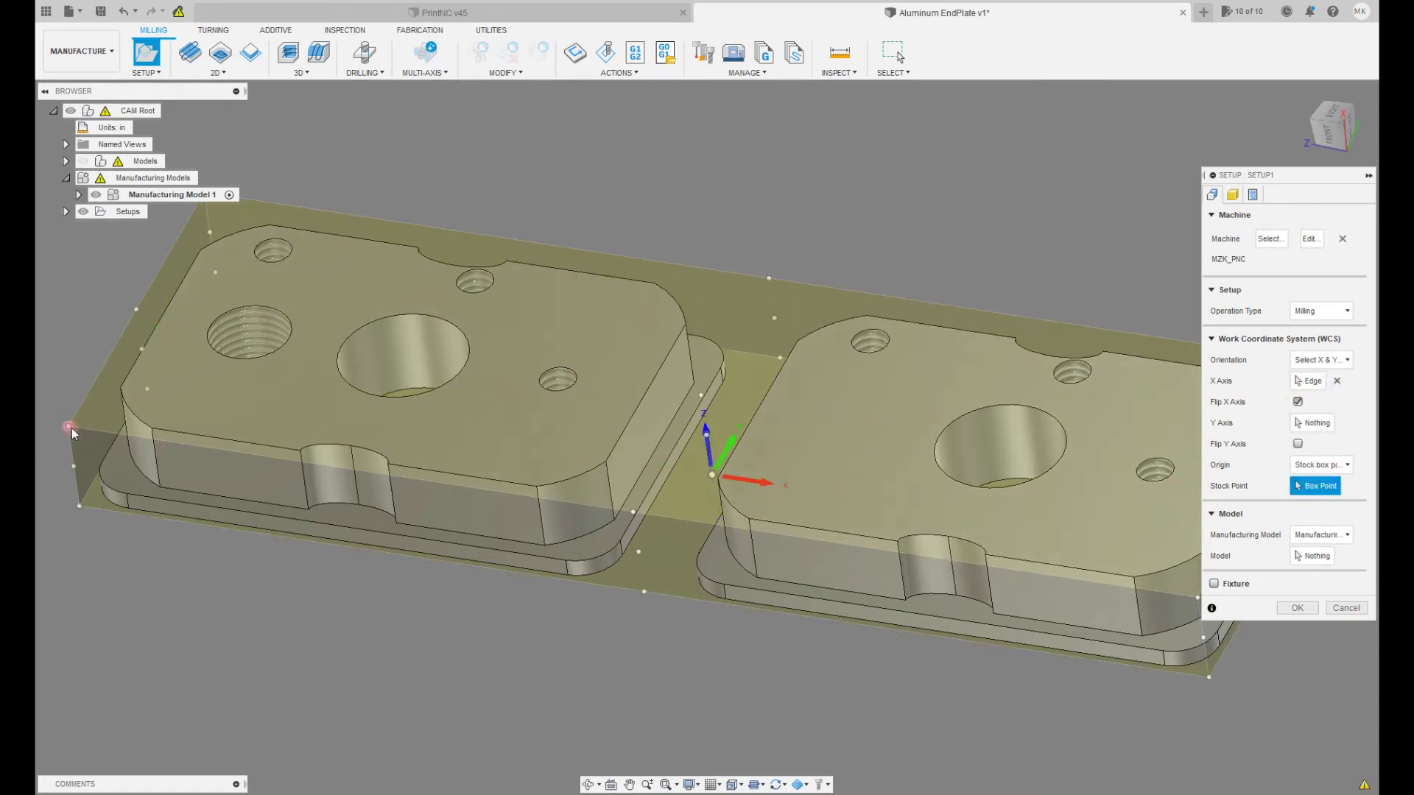
click(79, 508)
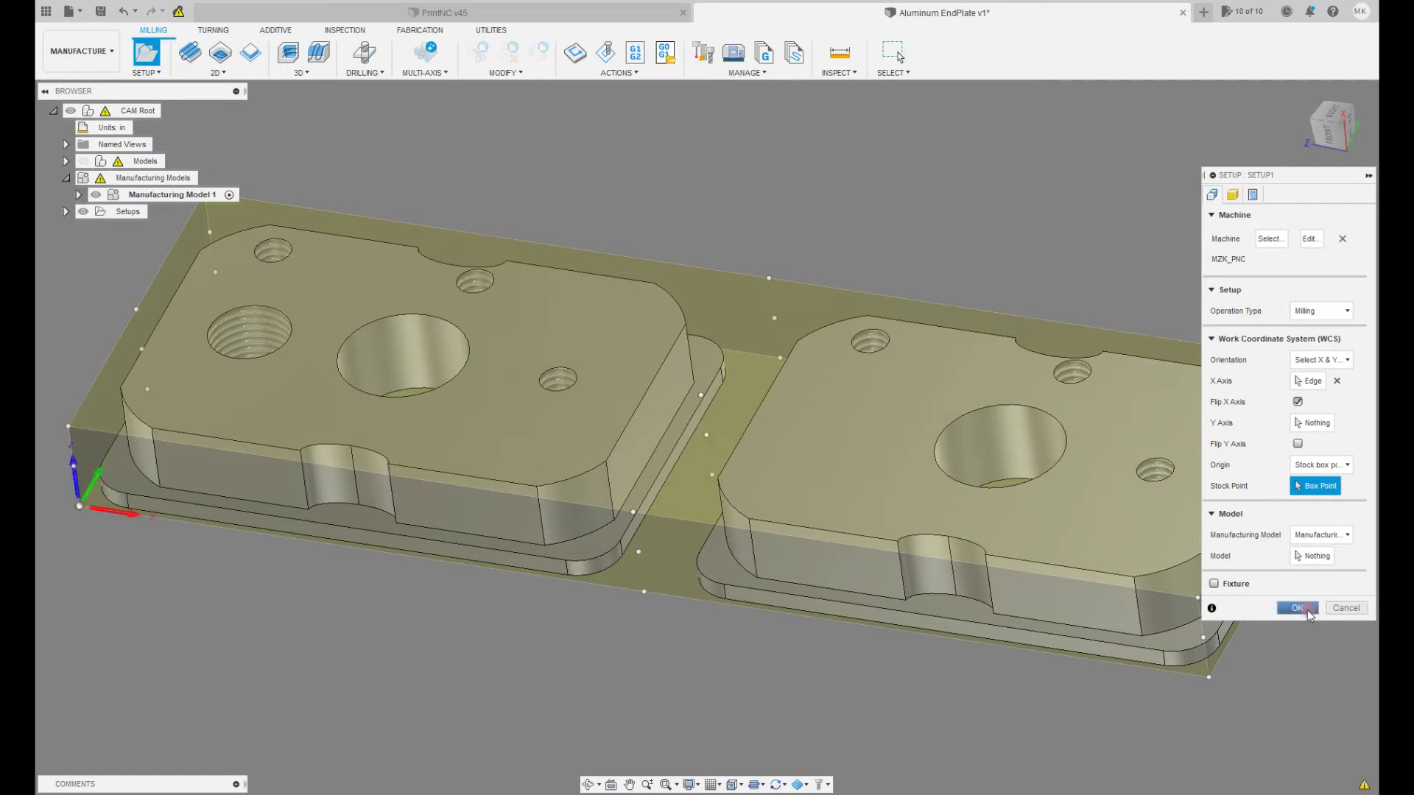
click(1296, 608)
click(818, 416)
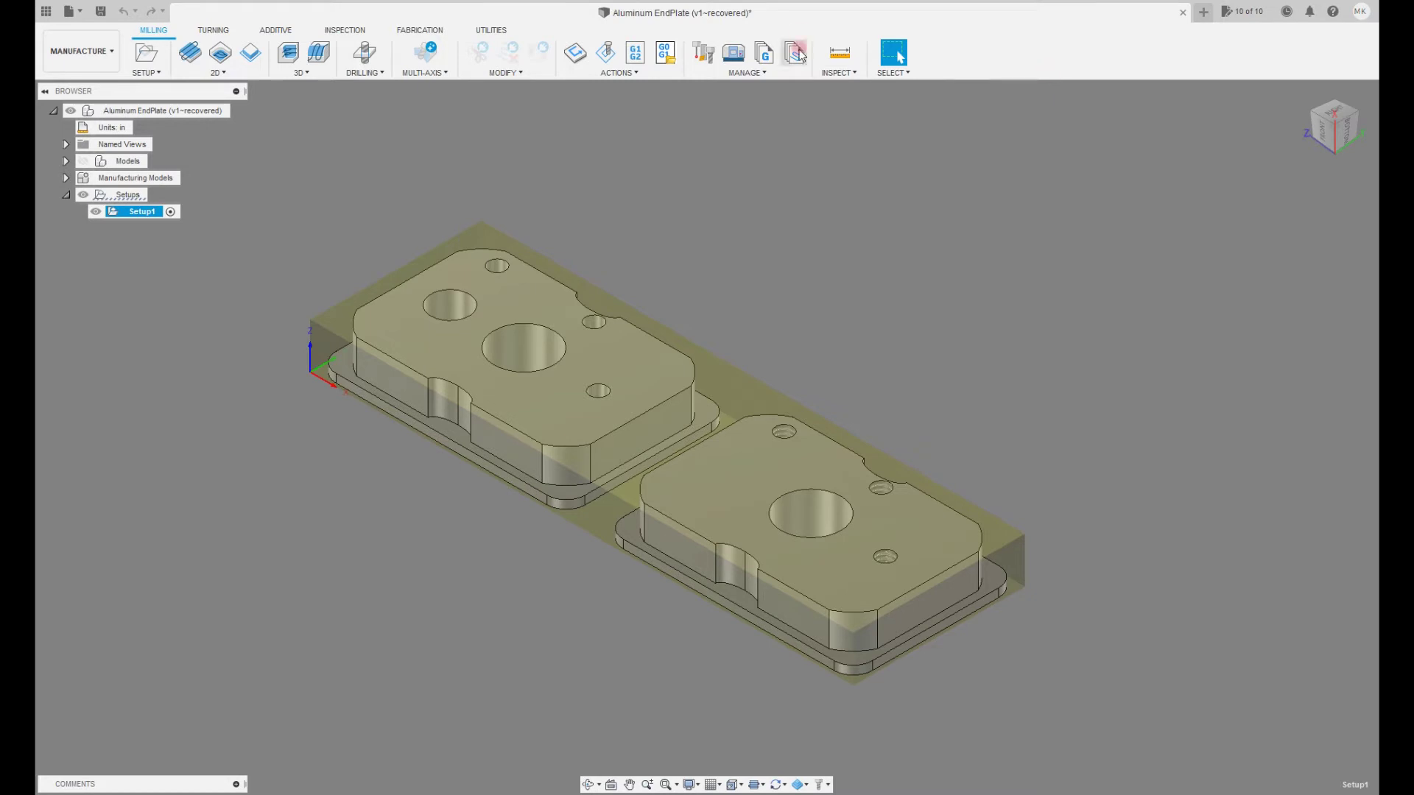
Open the tool library and display the tools in the local Library.
click(701, 53)
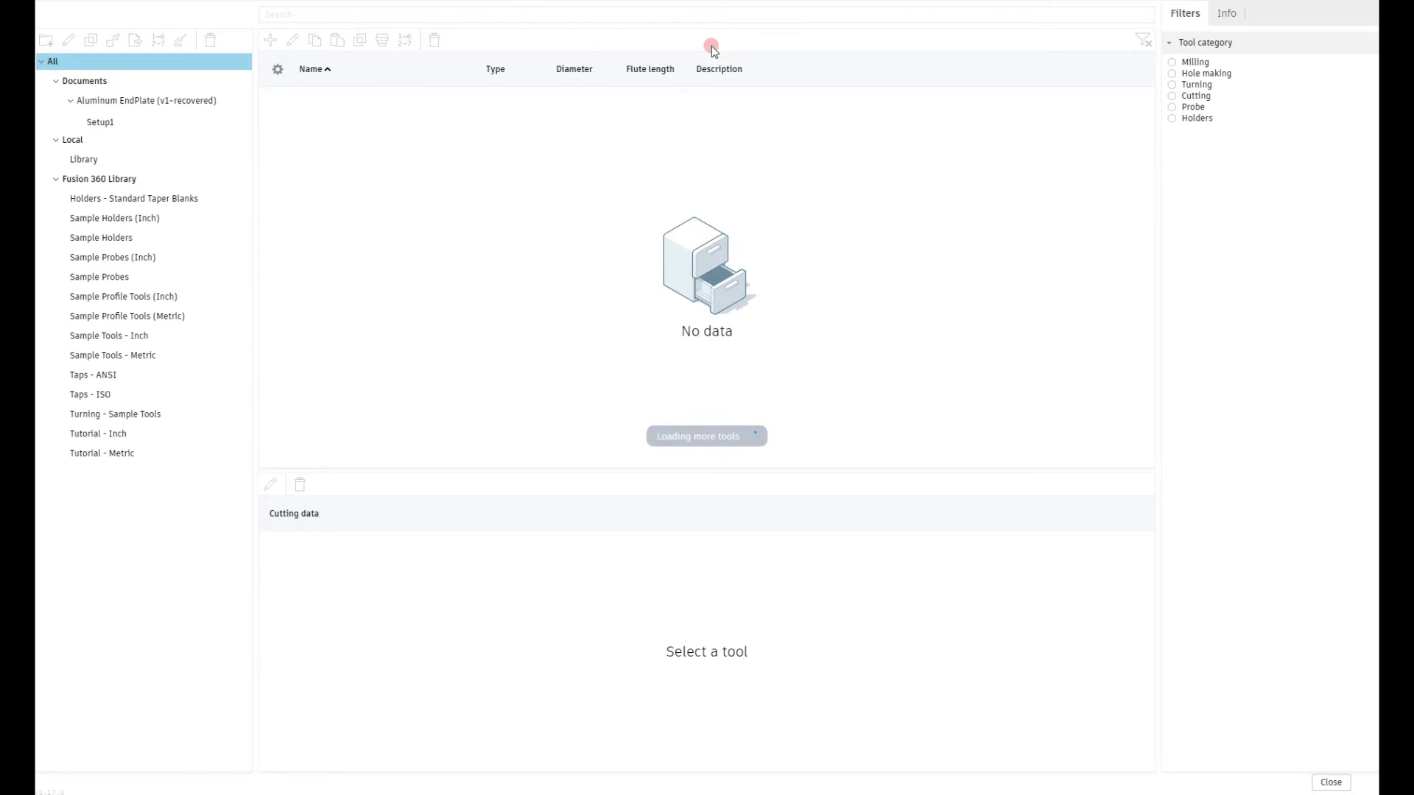
click(87, 159)
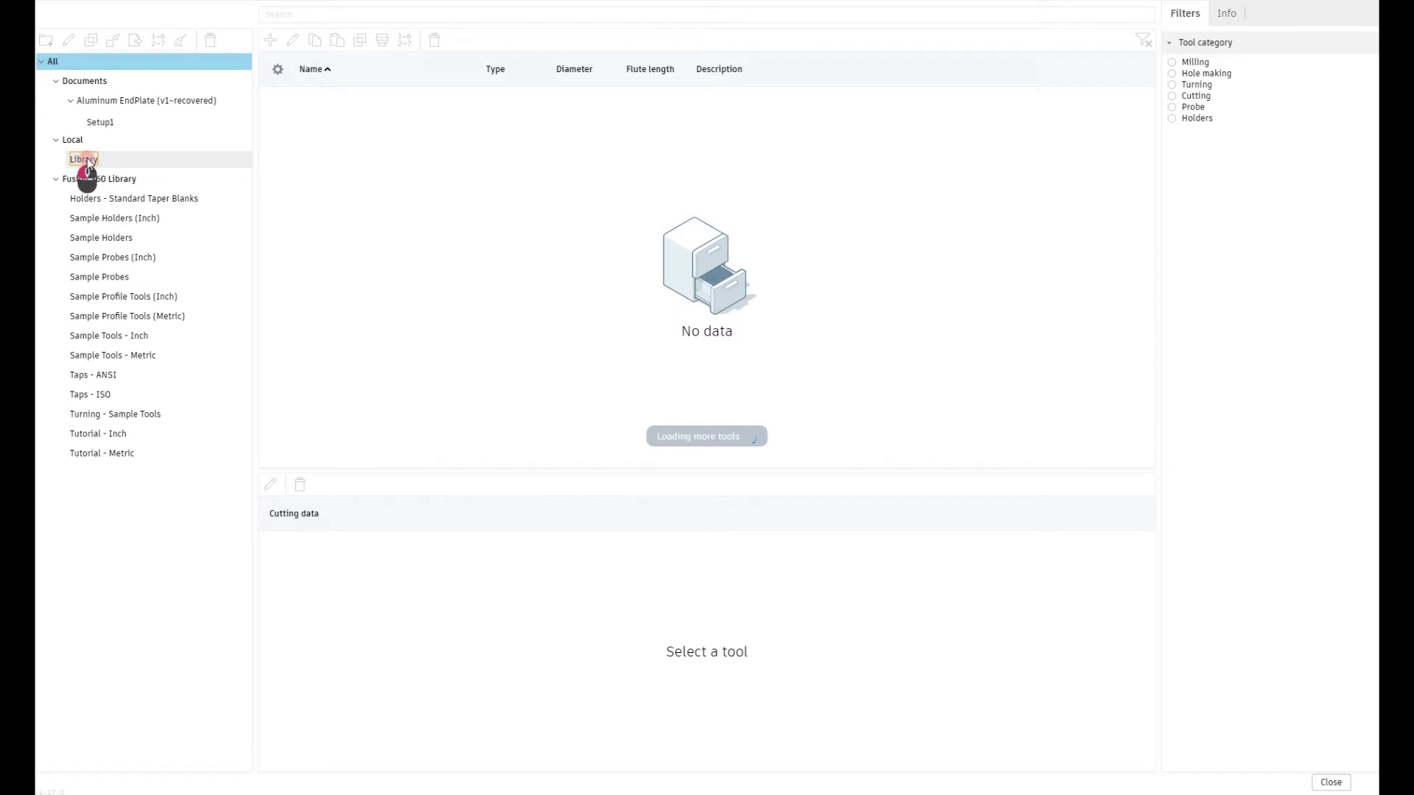
click(87, 159)
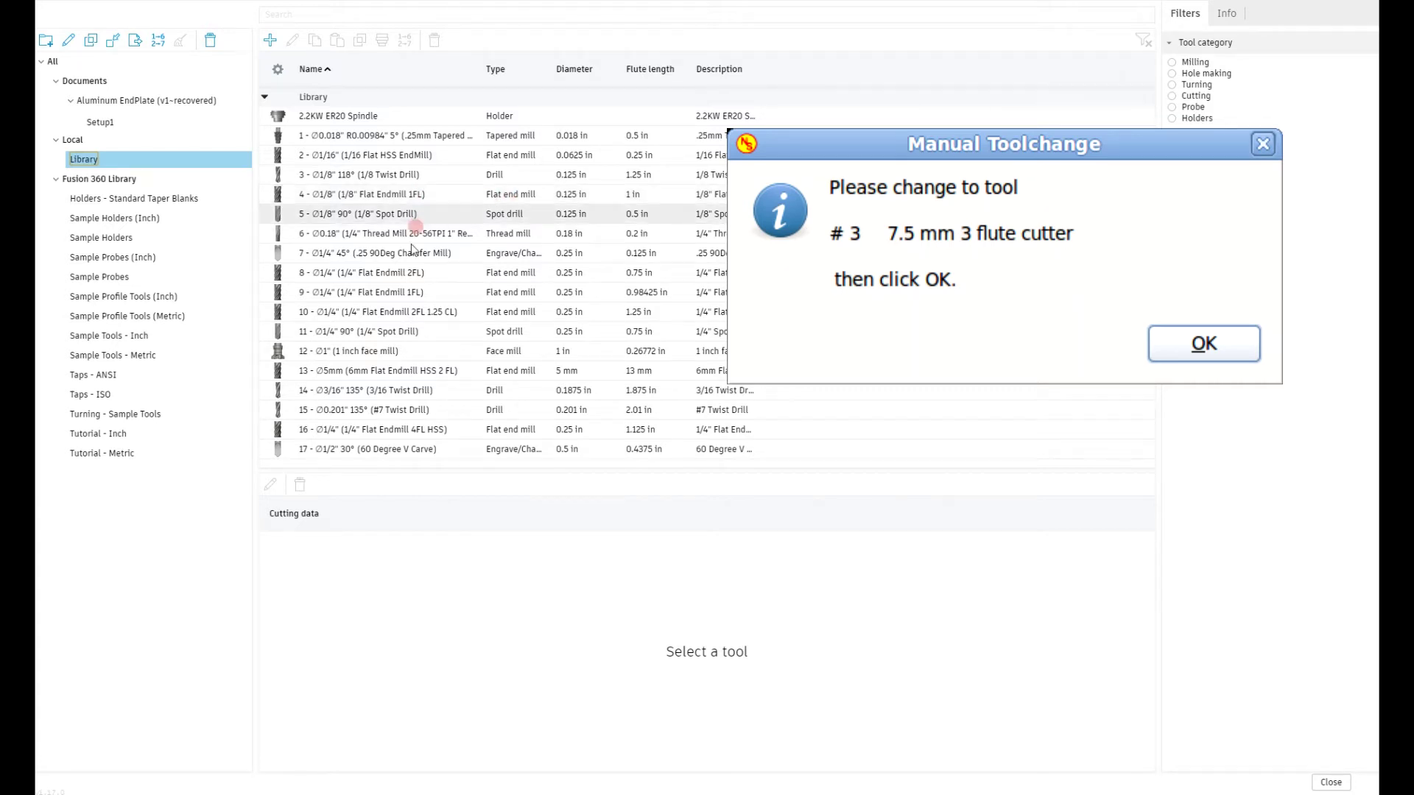
Review tool 9, the 1/4" Flat Endmill 1FL, and its Aluminum - Slotting cutting data, leaving the tool unmodified and closing the tool library.
key(Return)
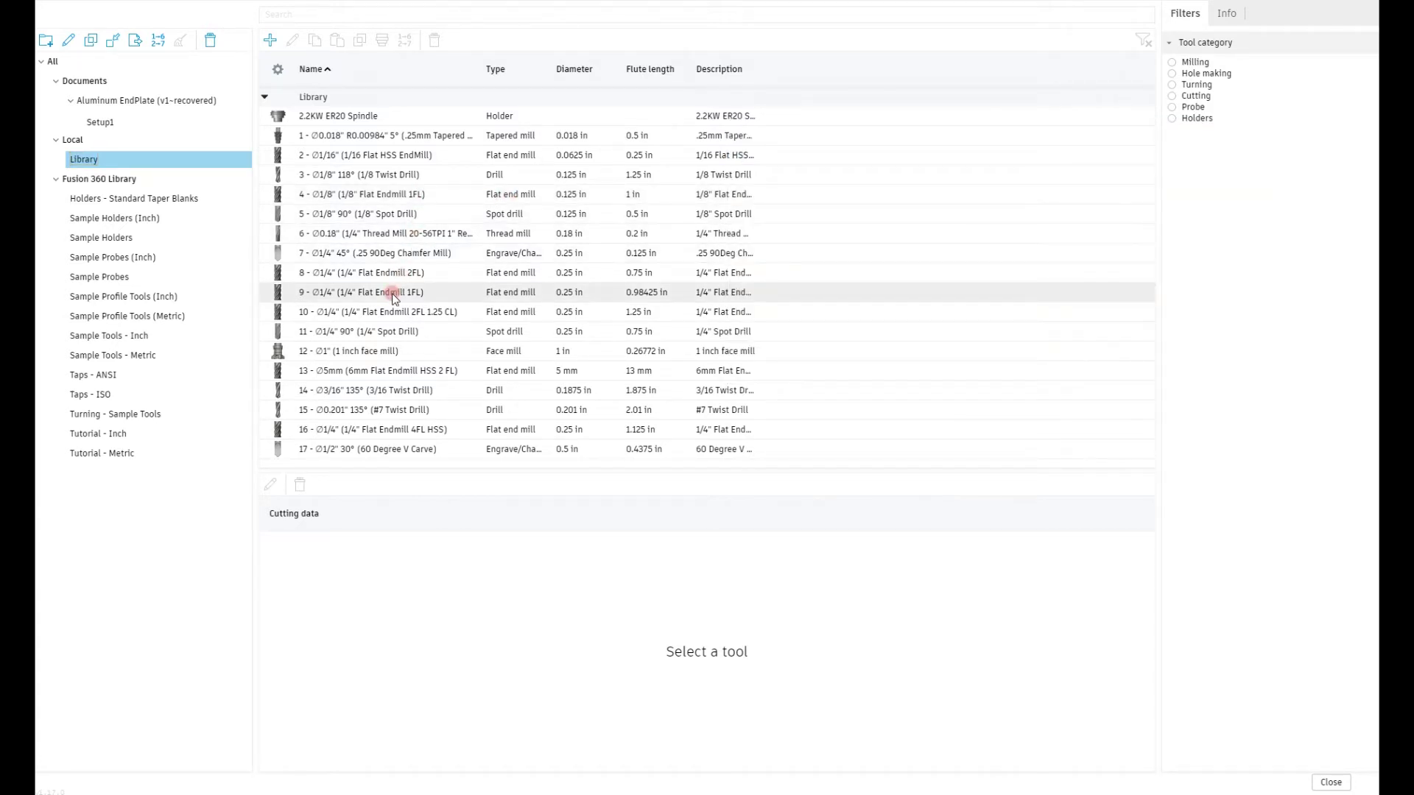
click(393, 293)
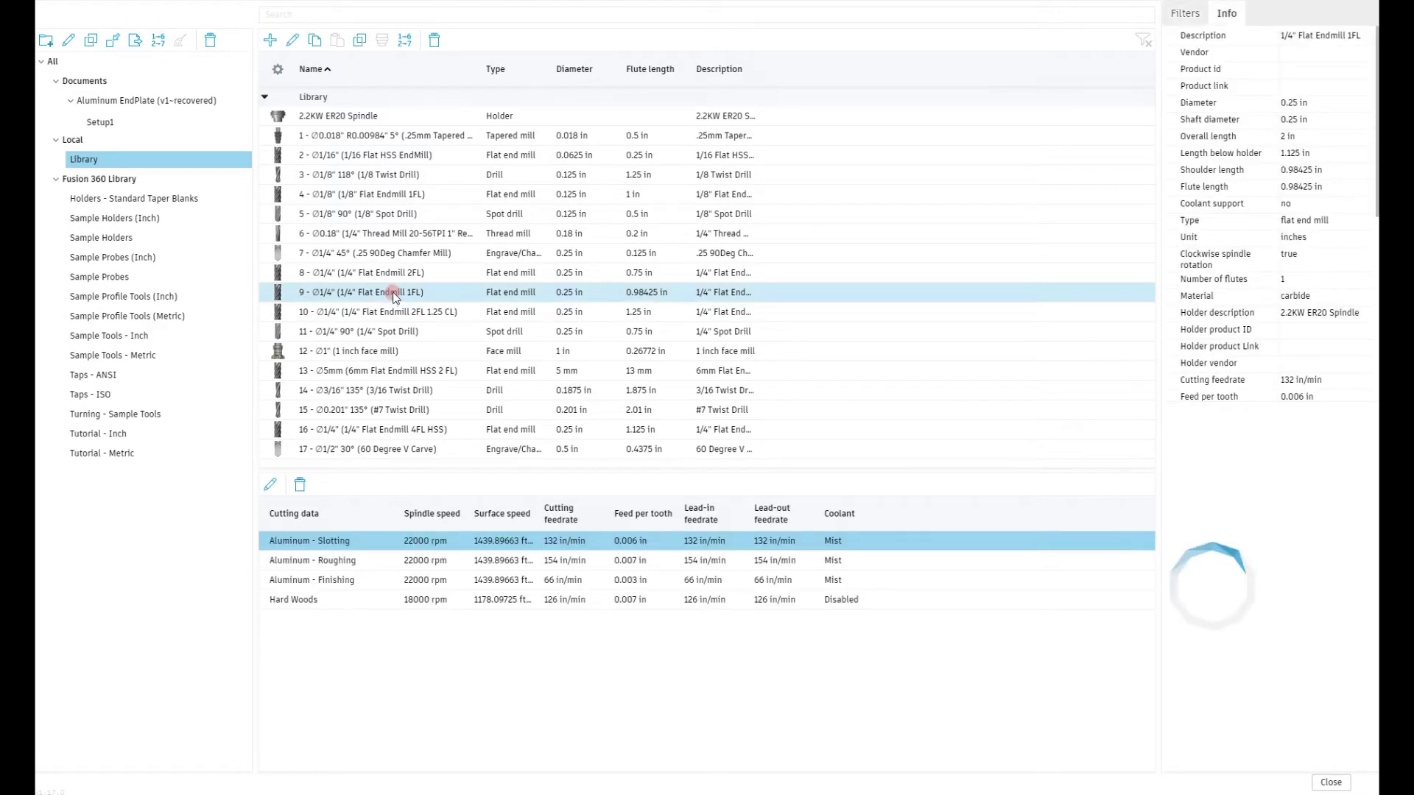
click(362, 544)
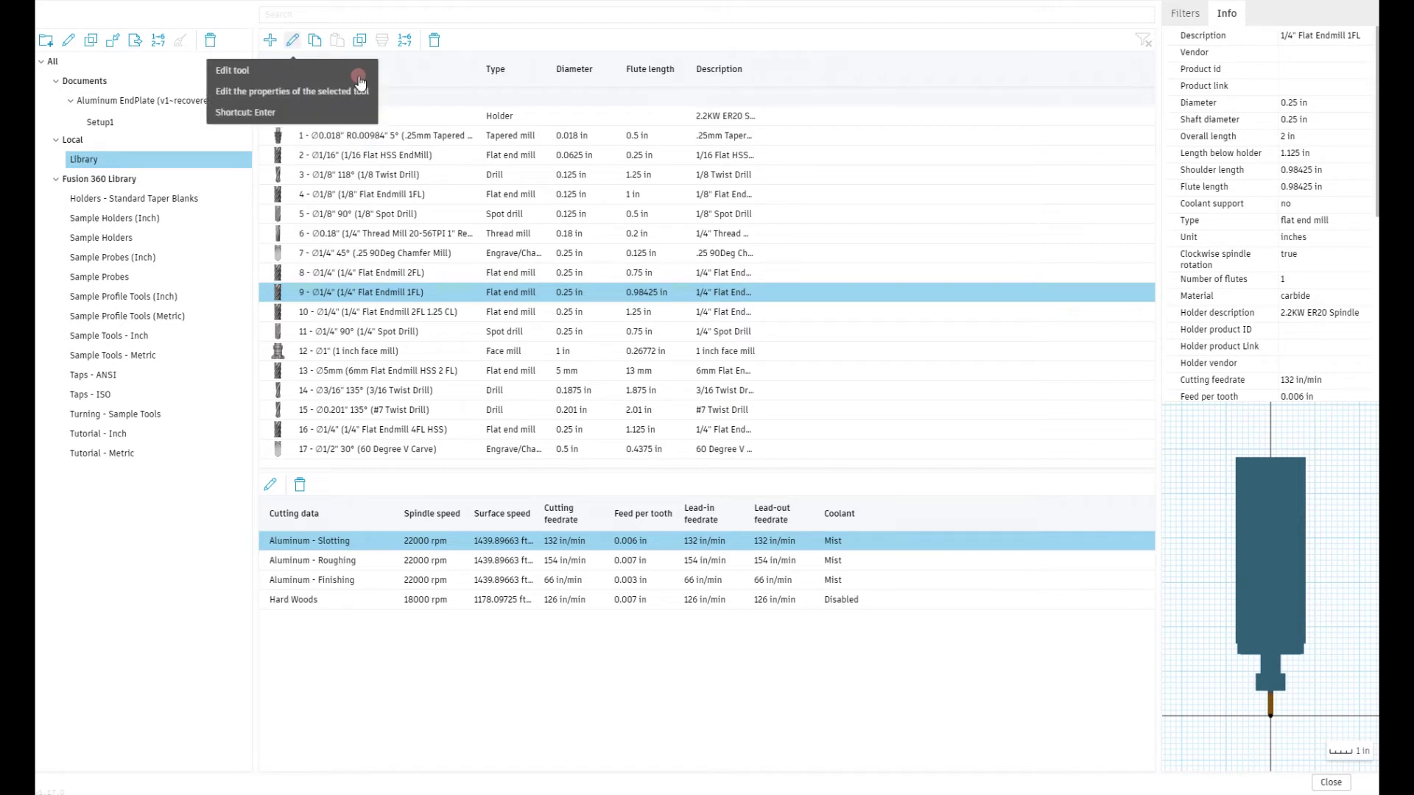
click(292, 41)
click(295, 43)
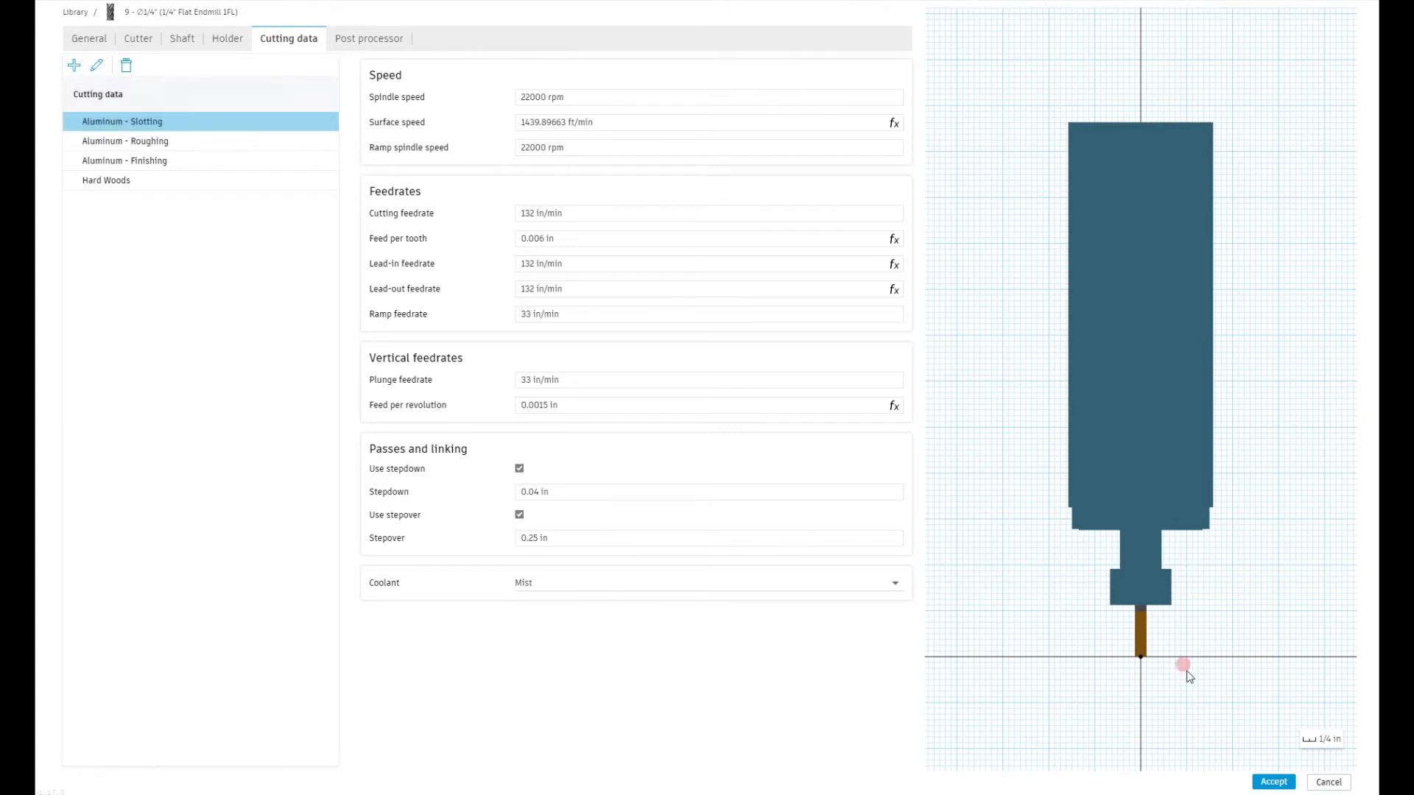
click(1329, 781)
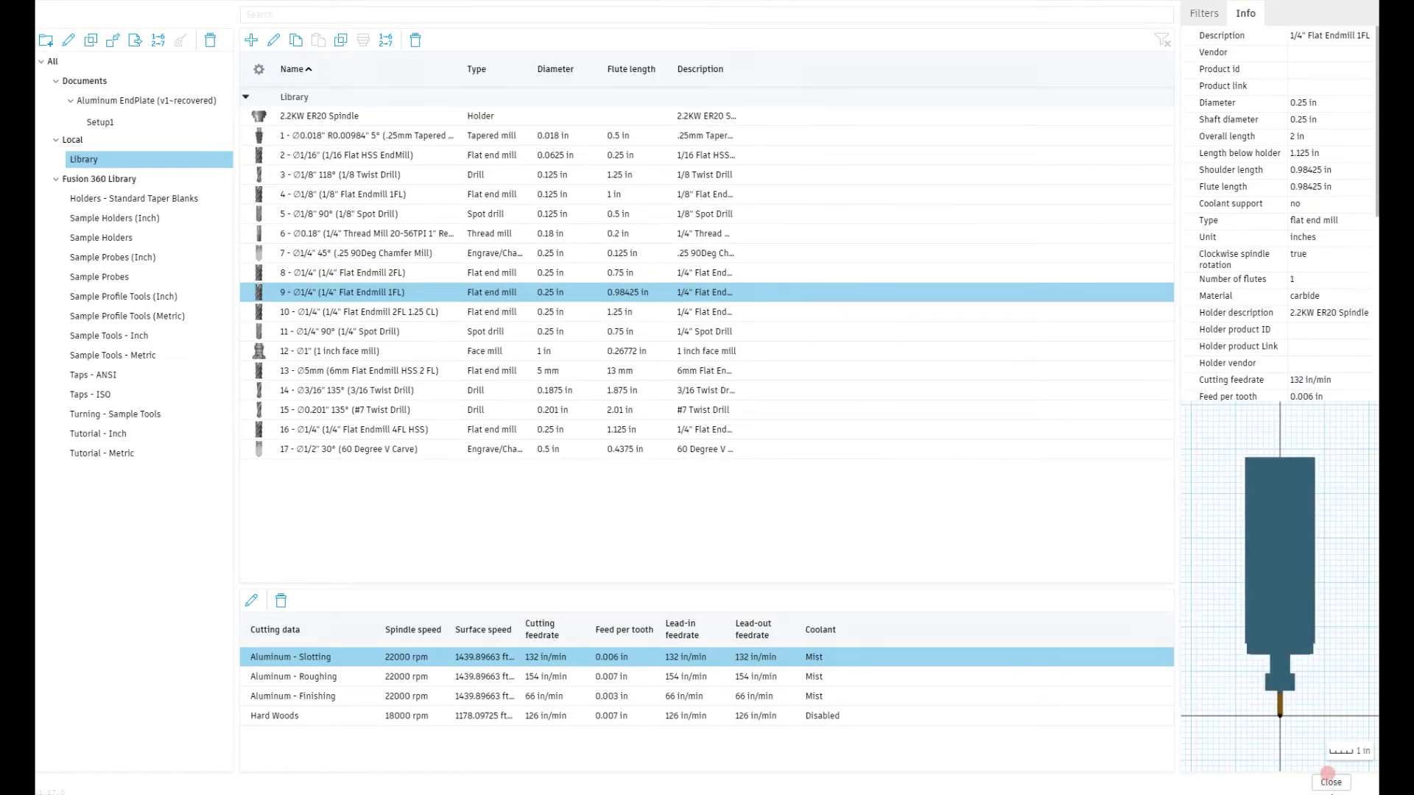
click(1337, 783)
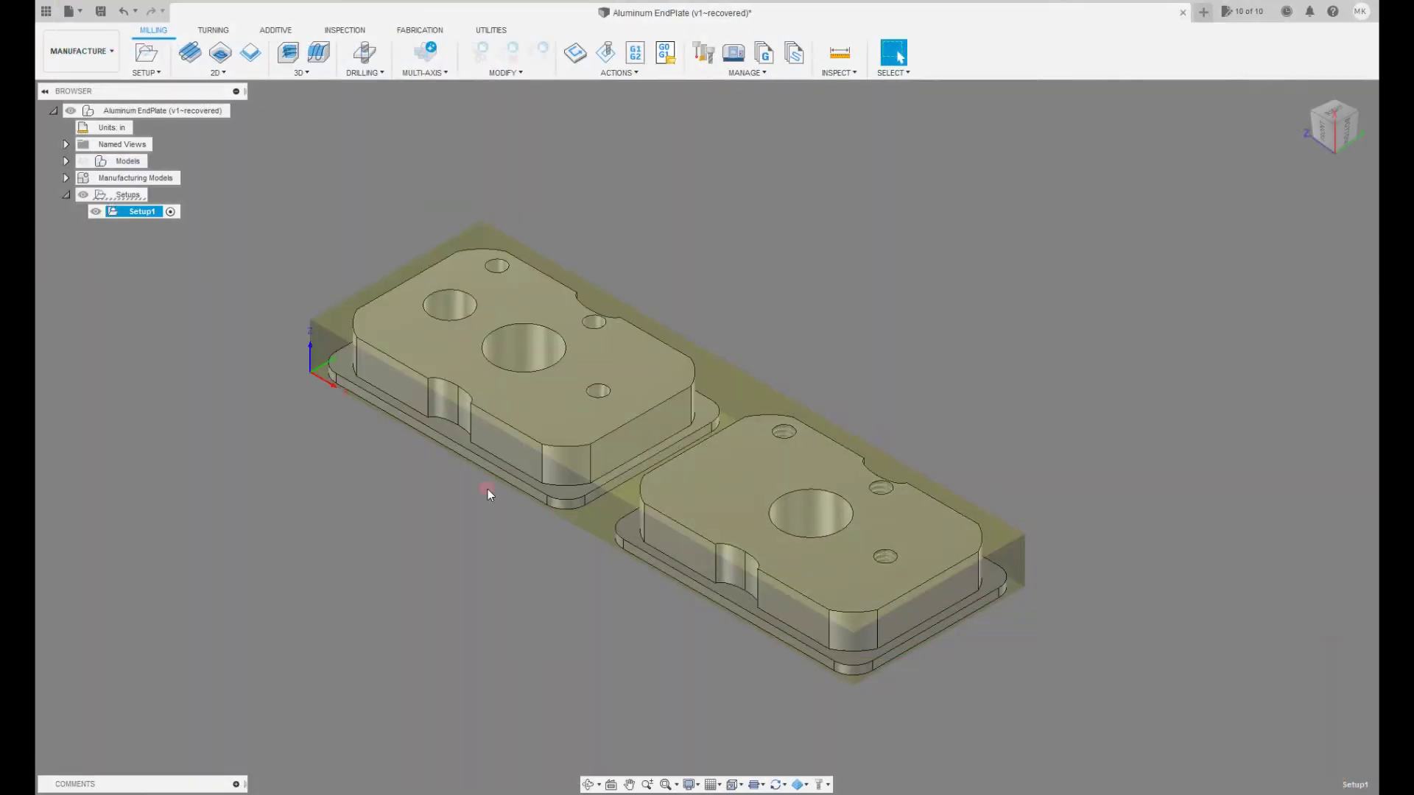
Try a 2D Contour operation using local Library tool 9, the 1/4" Flat Endmill 1FL, with its Aluminum - Roughing cutting data.
click(254, 55)
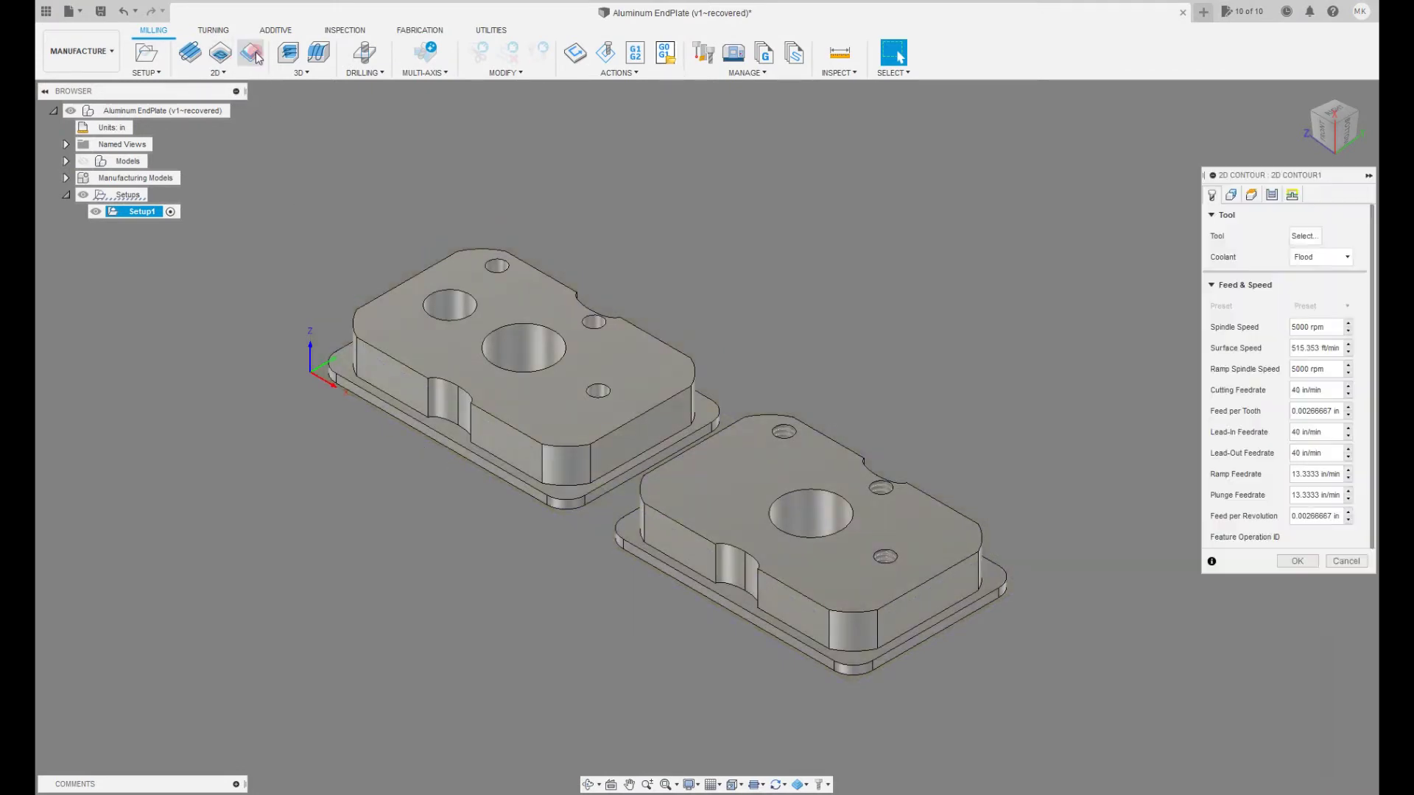
click(1305, 236)
click(176, 160)
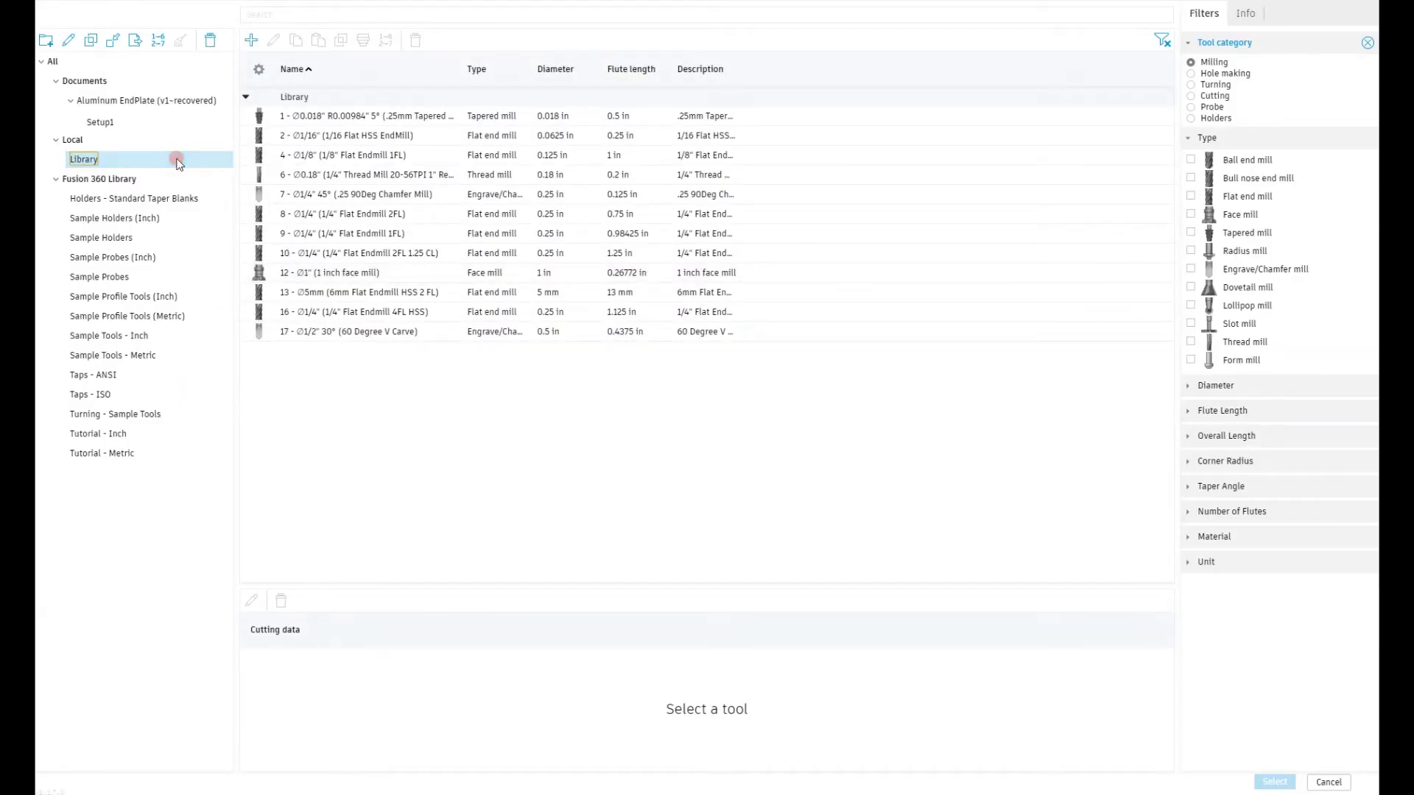
click(340, 234)
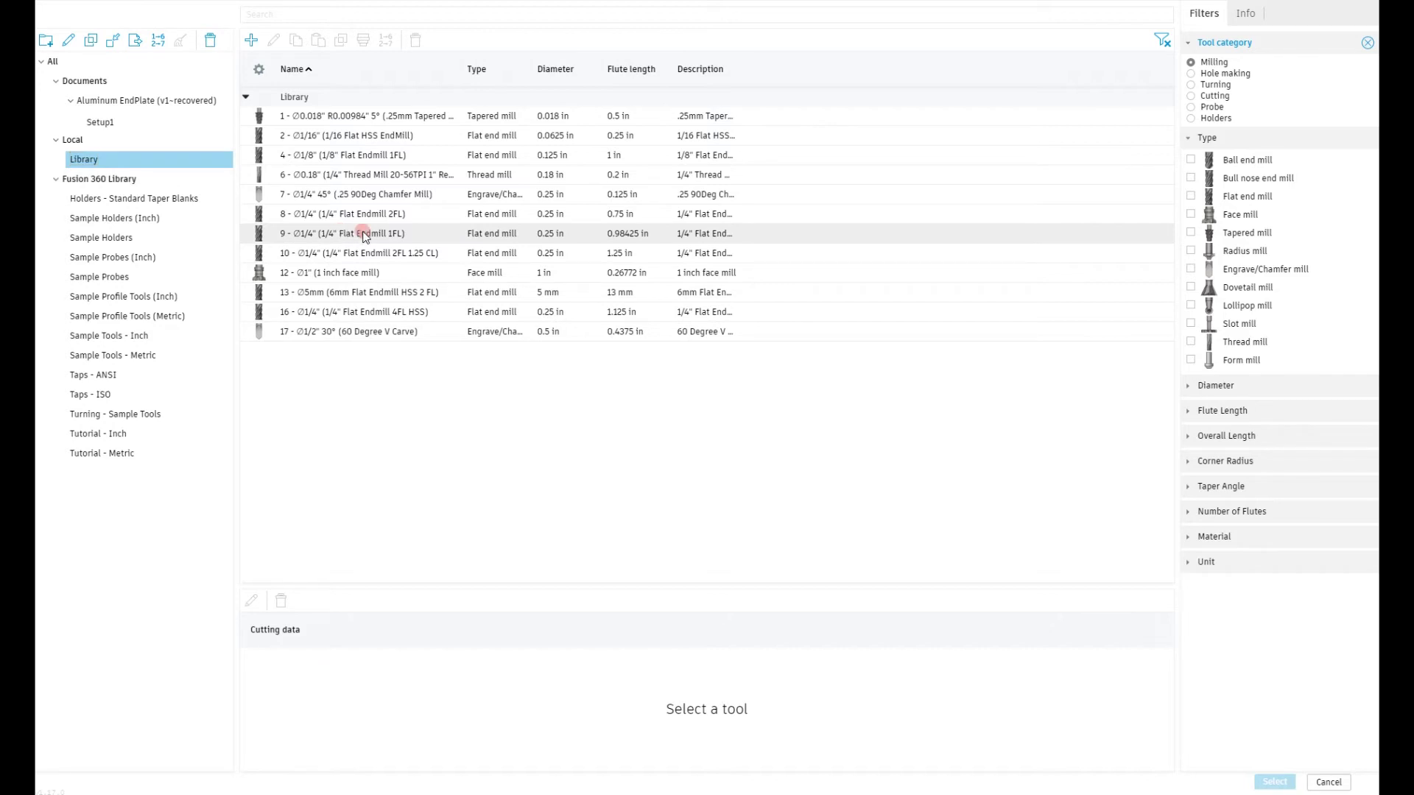
click(363, 234)
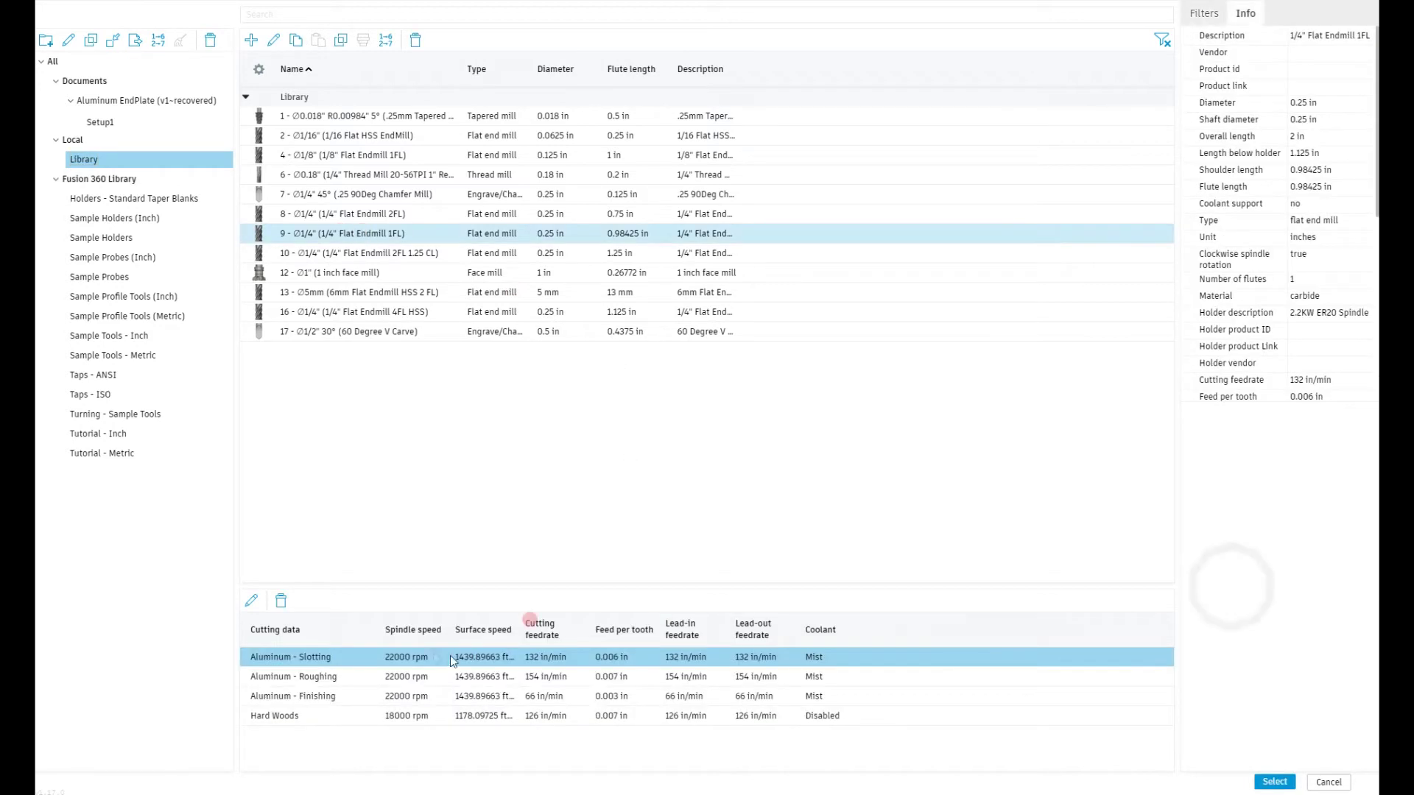
click(367, 655)
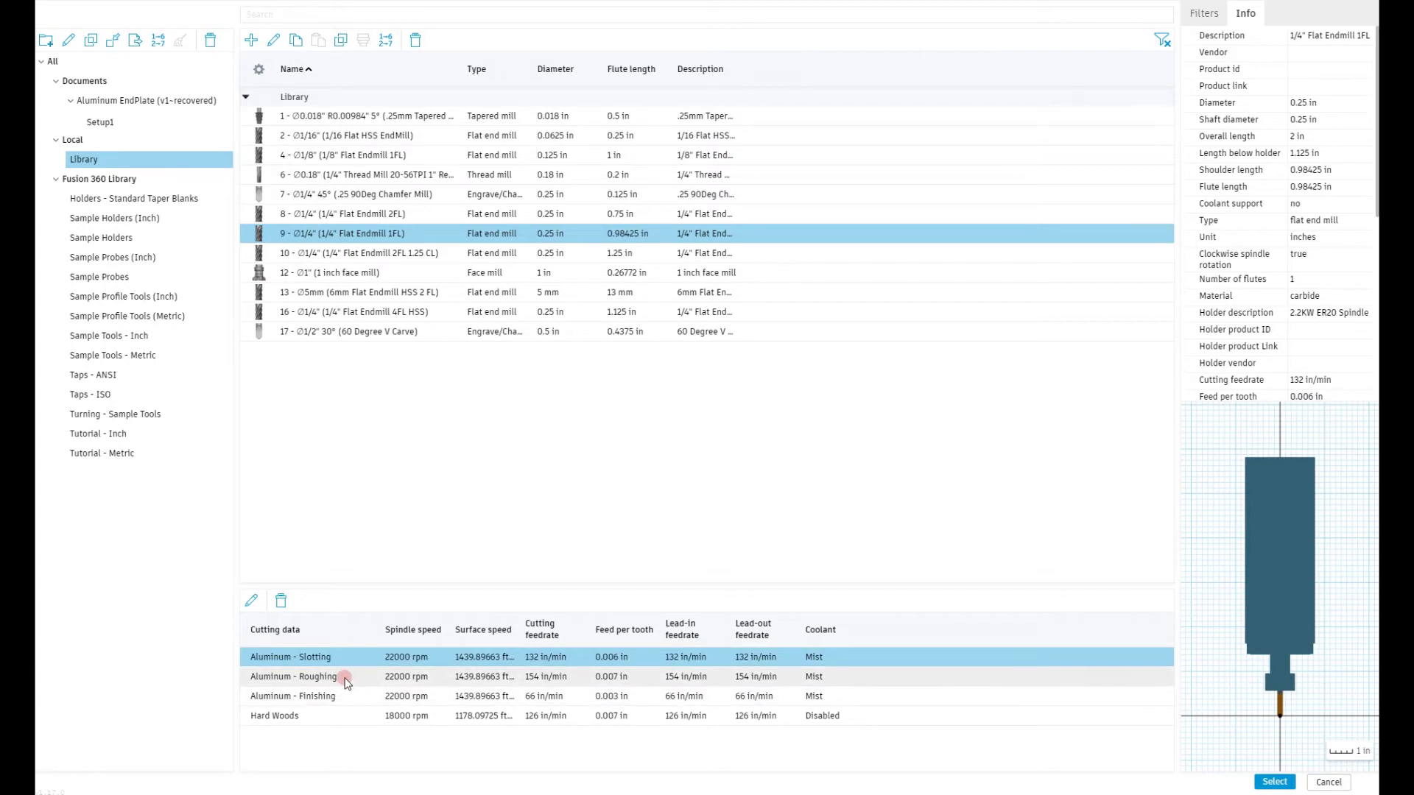
click(344, 679)
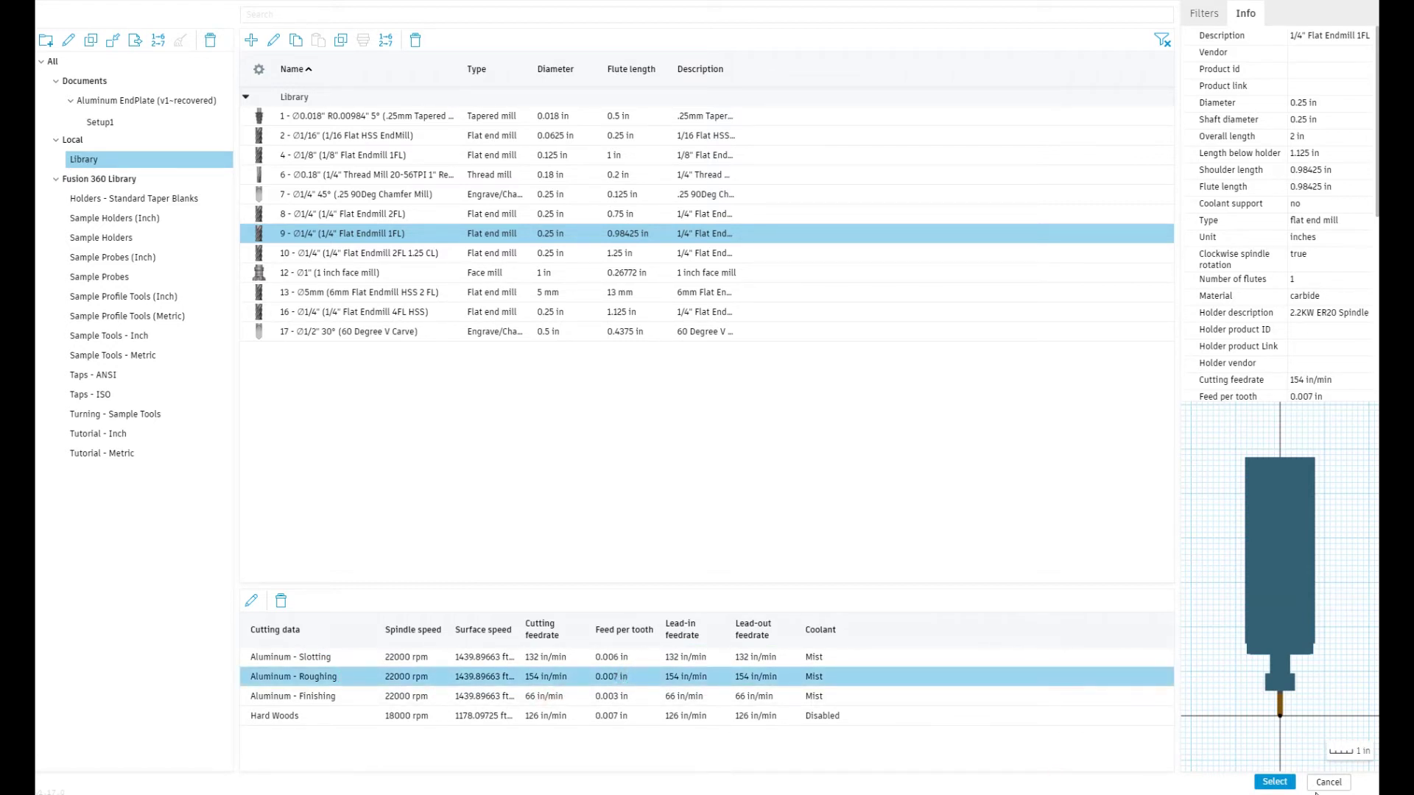
click(1274, 783)
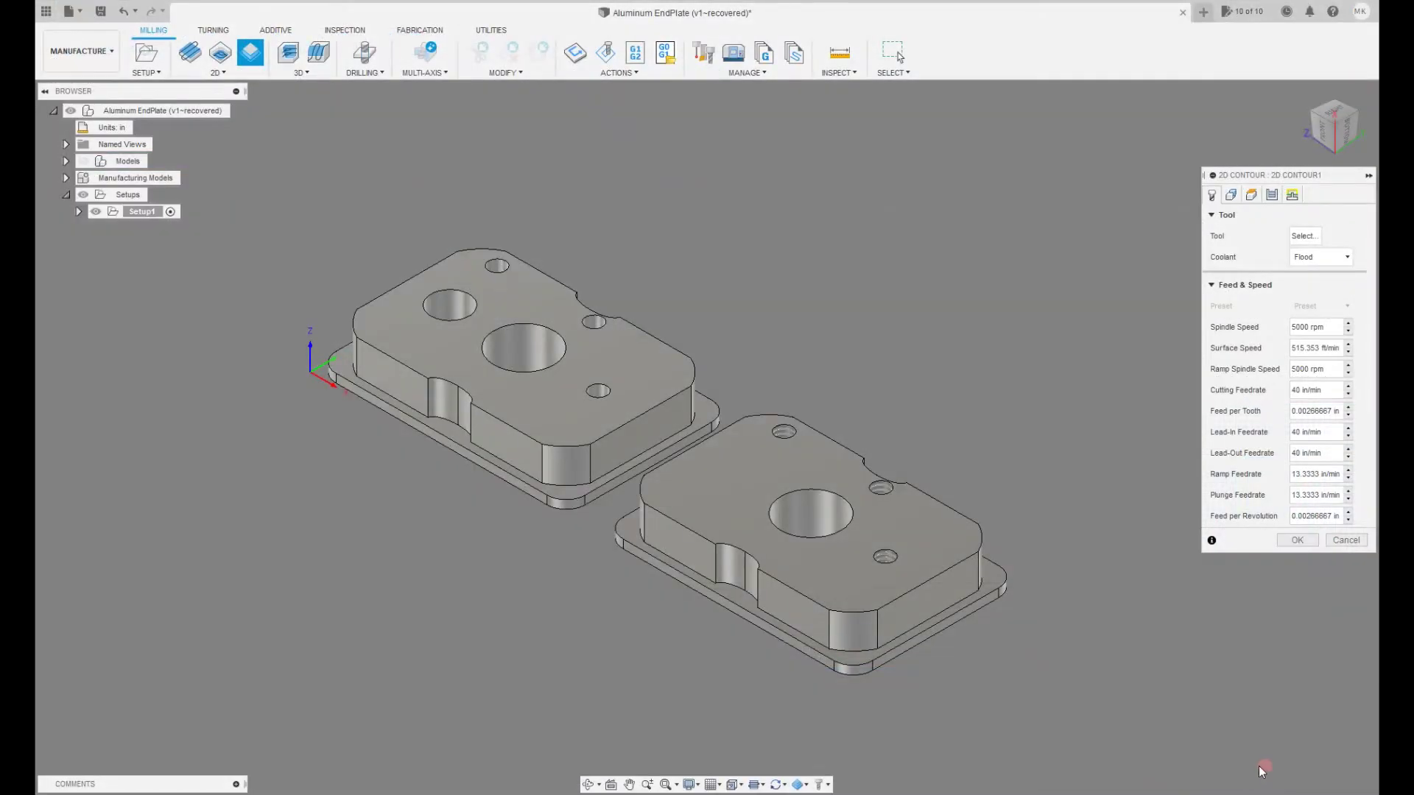
Review the 2D Contour's feeds, speeds and the tool's available cutting presets, and discard the operation.
click(1285, 438)
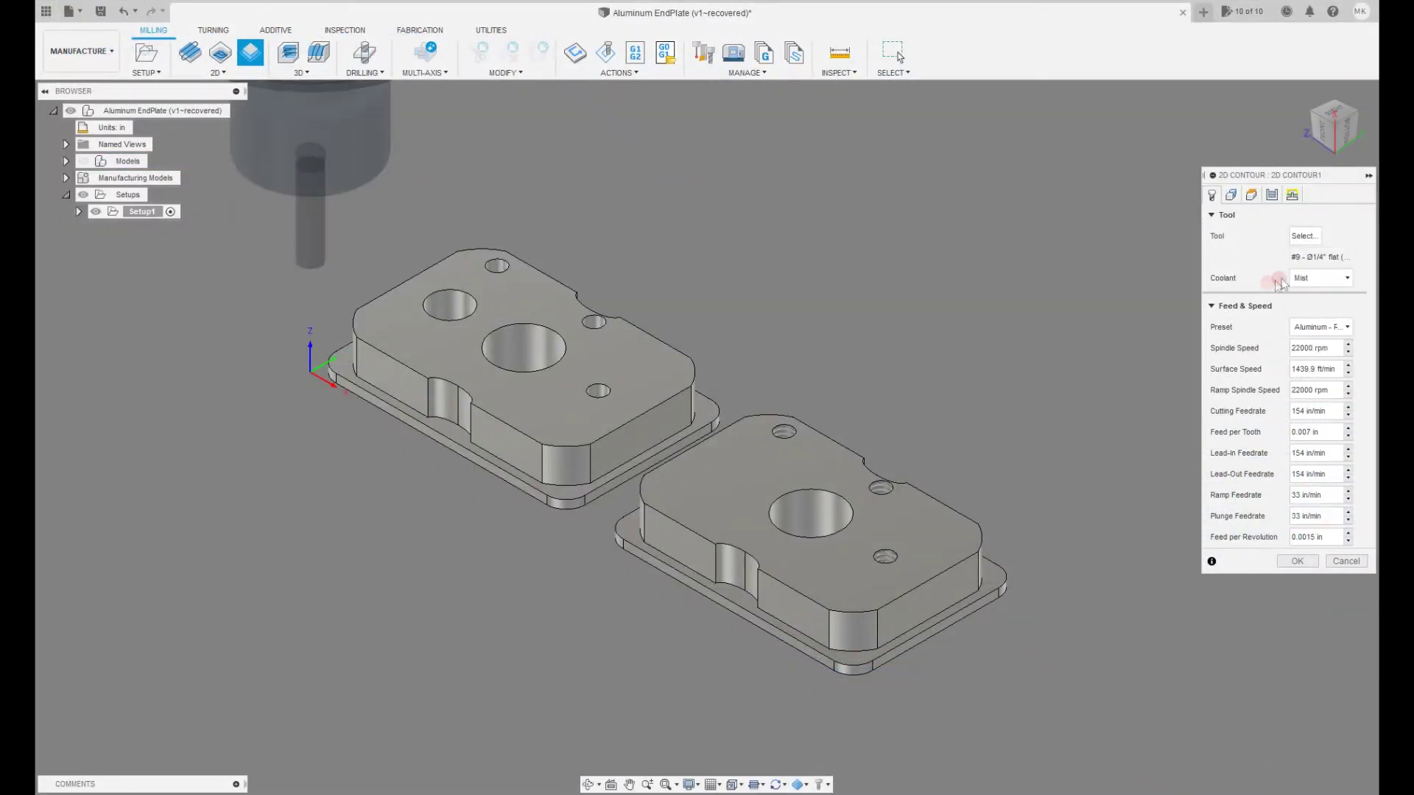
click(1286, 241)
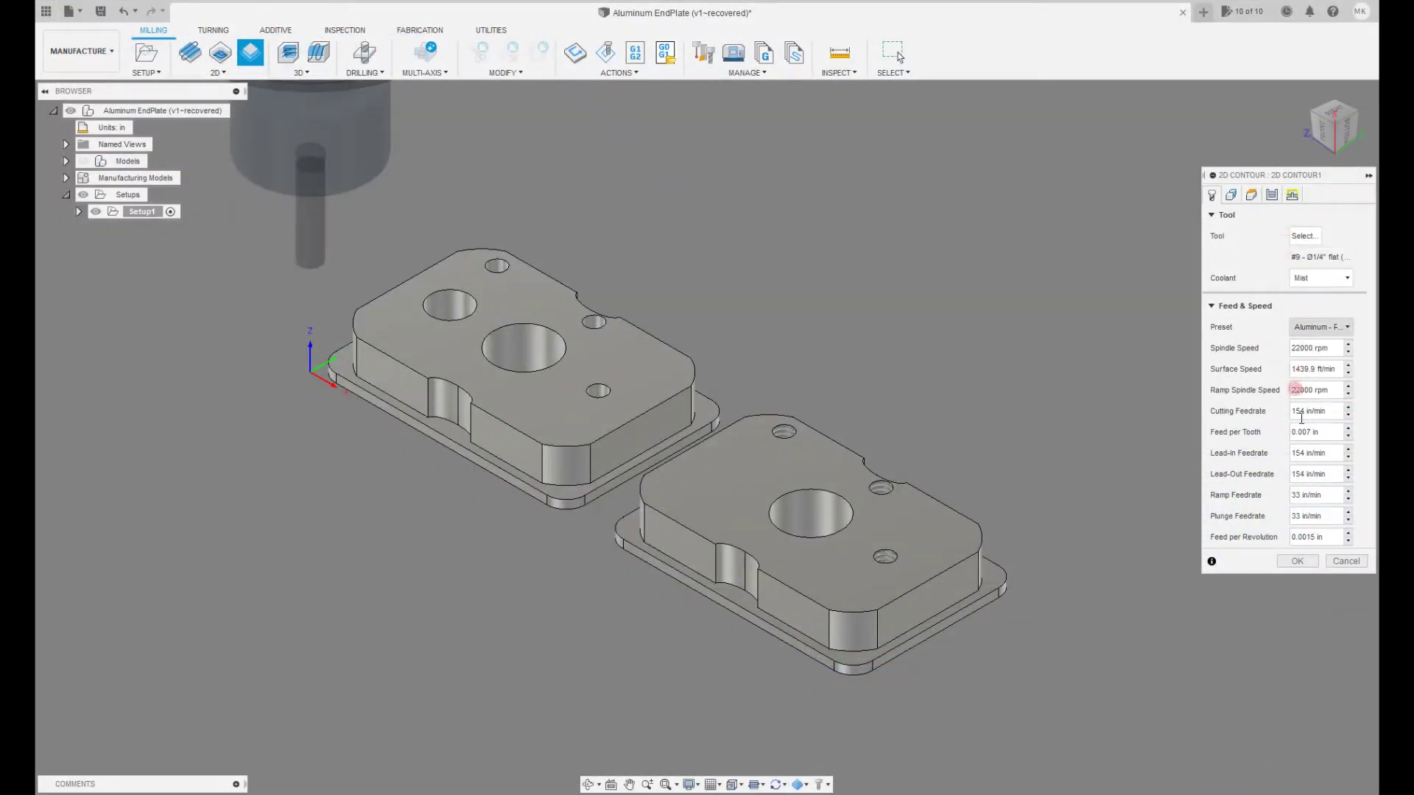
click(1309, 473)
click(1346, 326)
click(1349, 326)
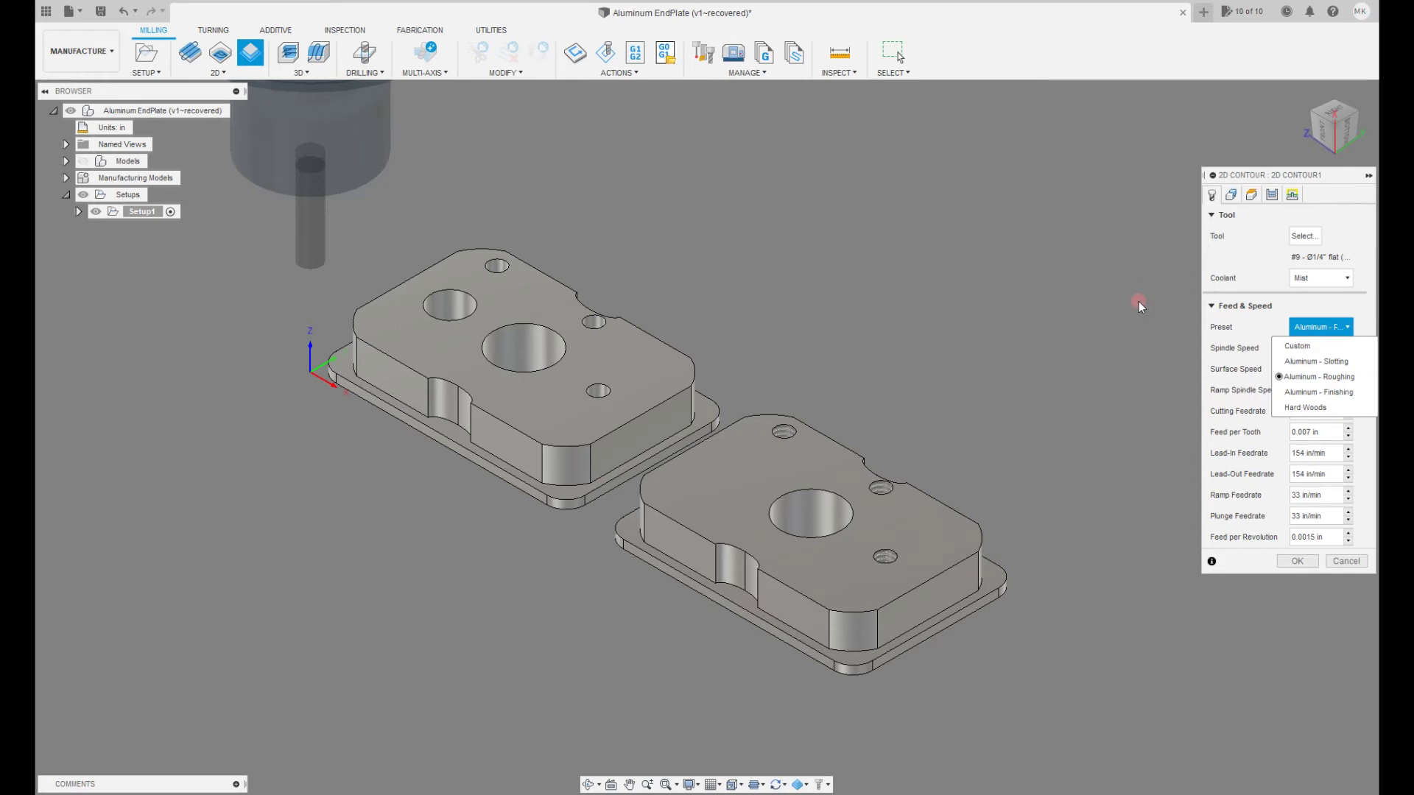
click(1338, 560)
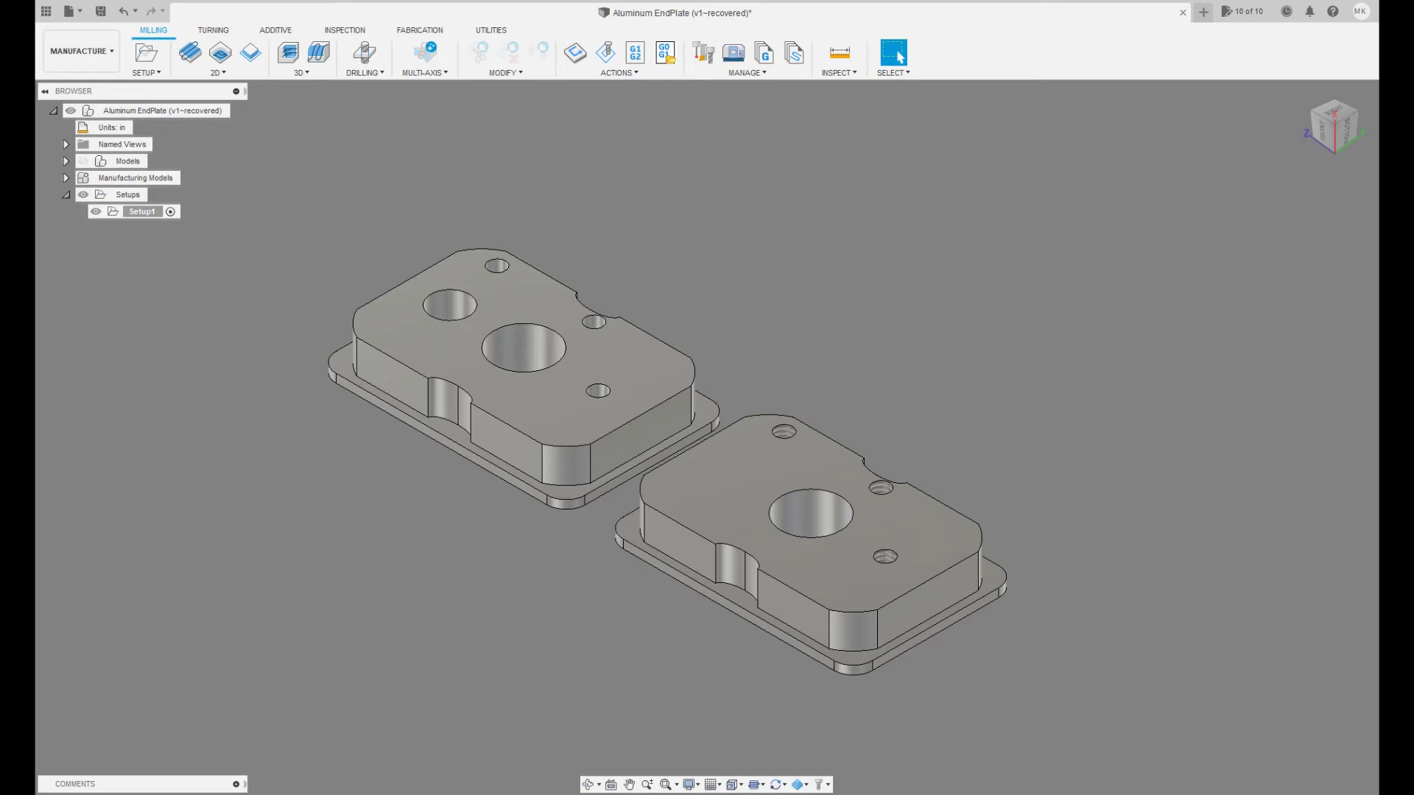
Add operations to Setup1 from the Spot Drill and Peck Drill for 14-20 Thread templates.
click(146, 211)
right_click(145, 212)
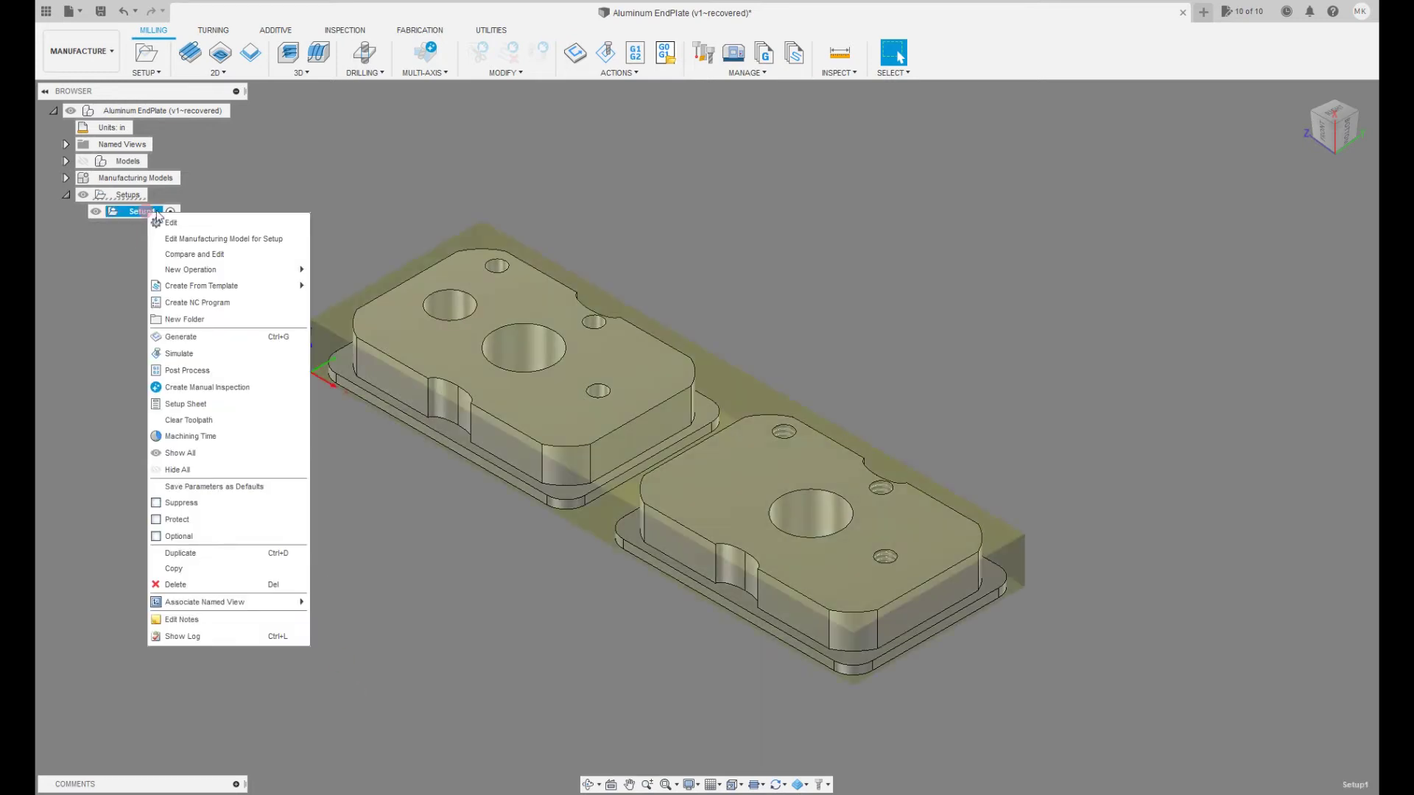
click(288, 286)
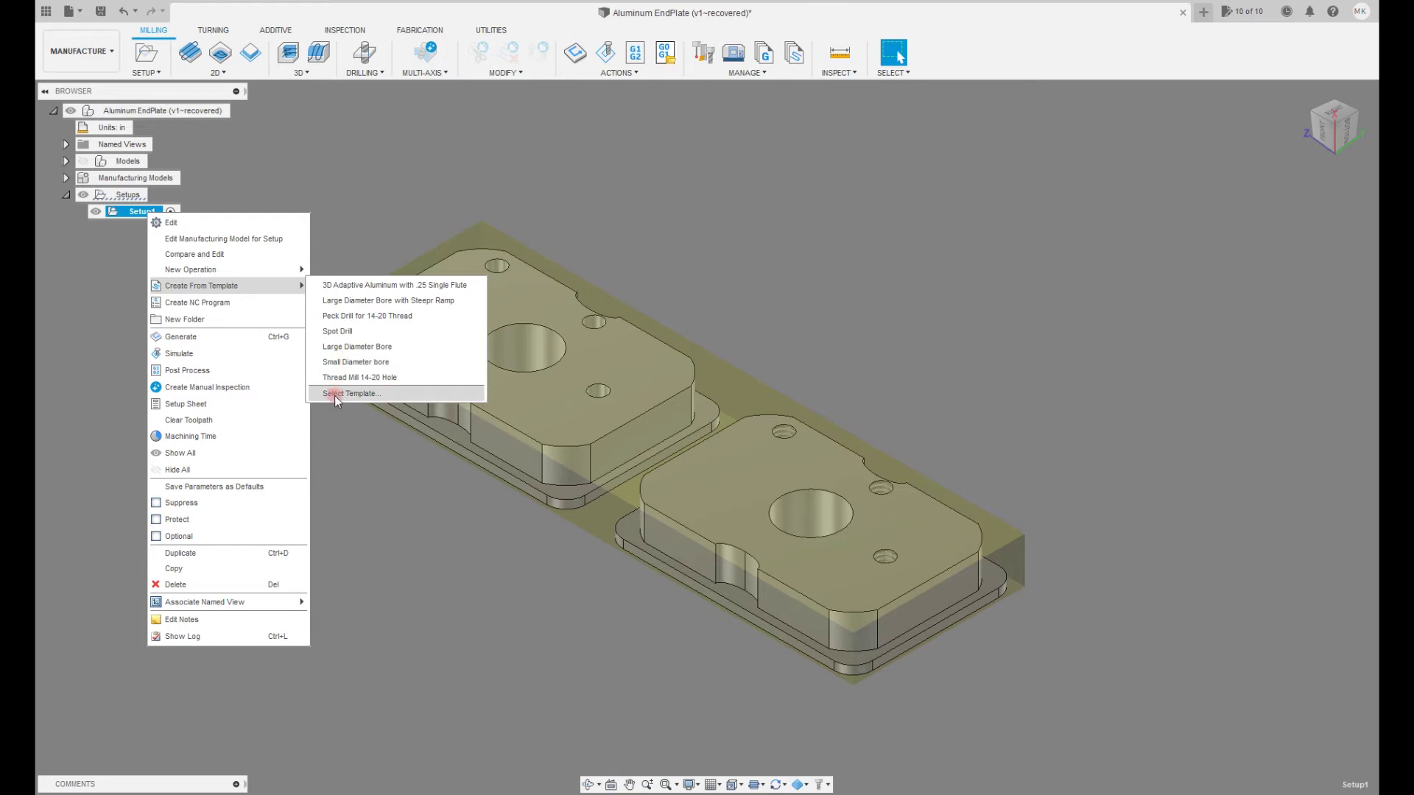
click(345, 335)
right_click(149, 212)
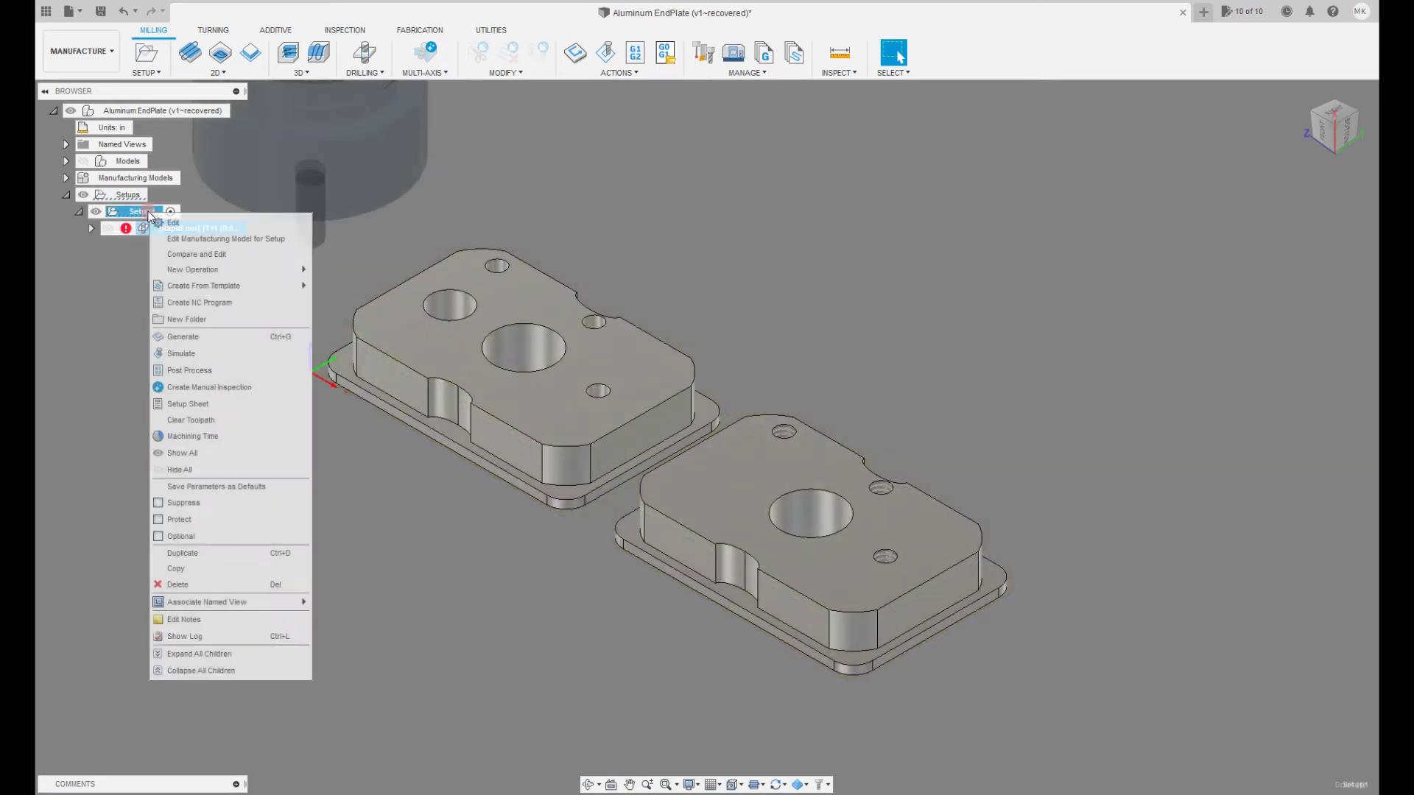
mouse_move(280, 286)
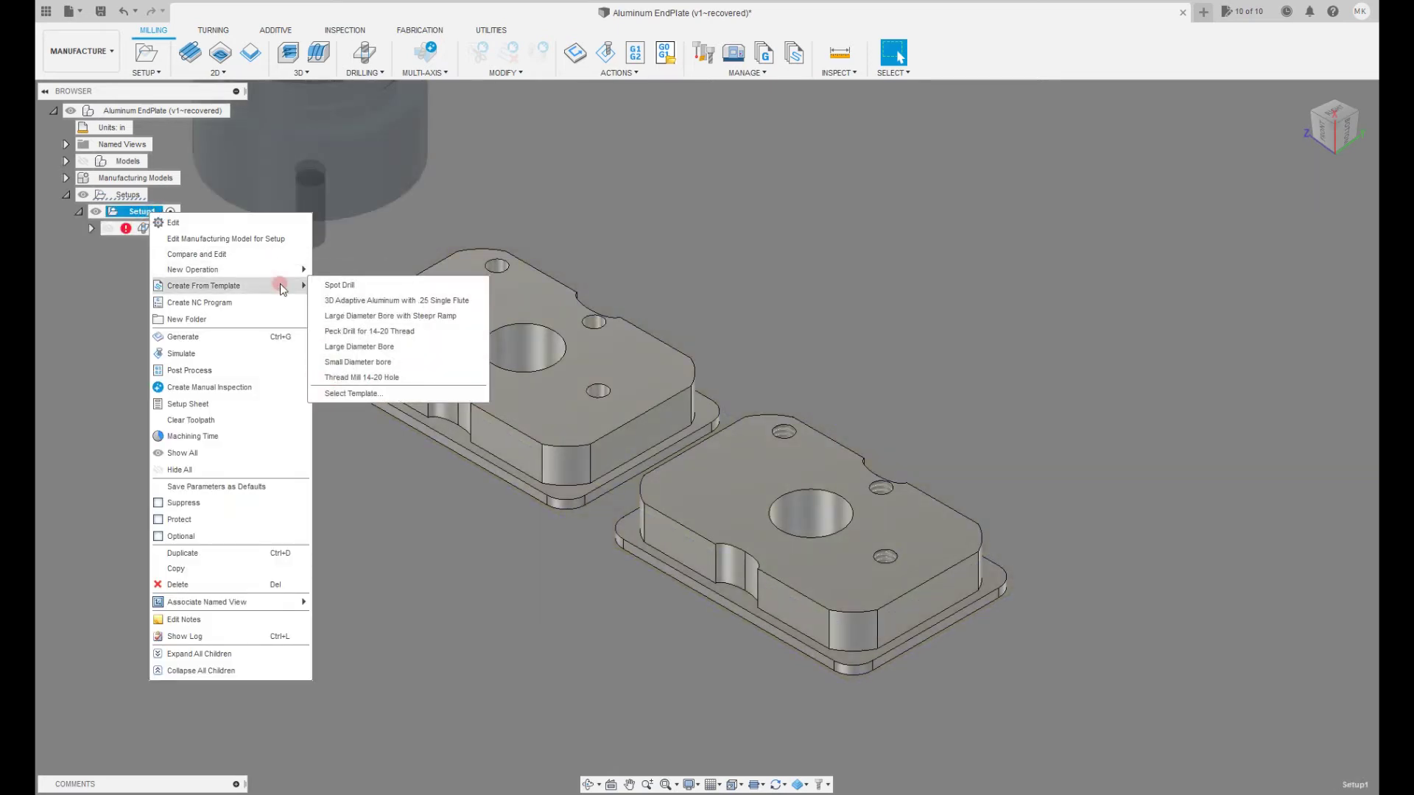
click(352, 331)
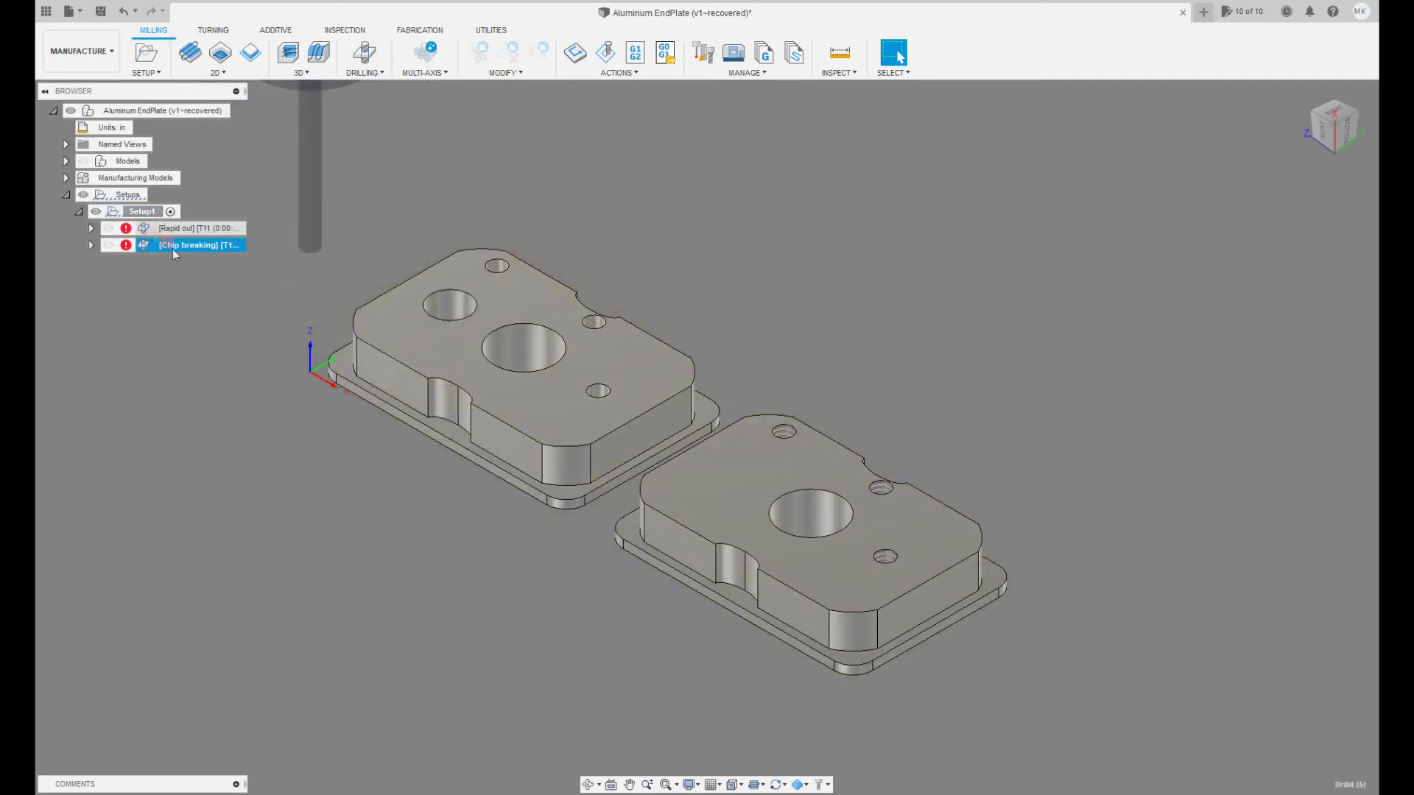
Add operations to Setup1 from the Large Diameter Bore and 3D Adaptive Aluminum with .25 Single Flute templates.
right_click(153, 213)
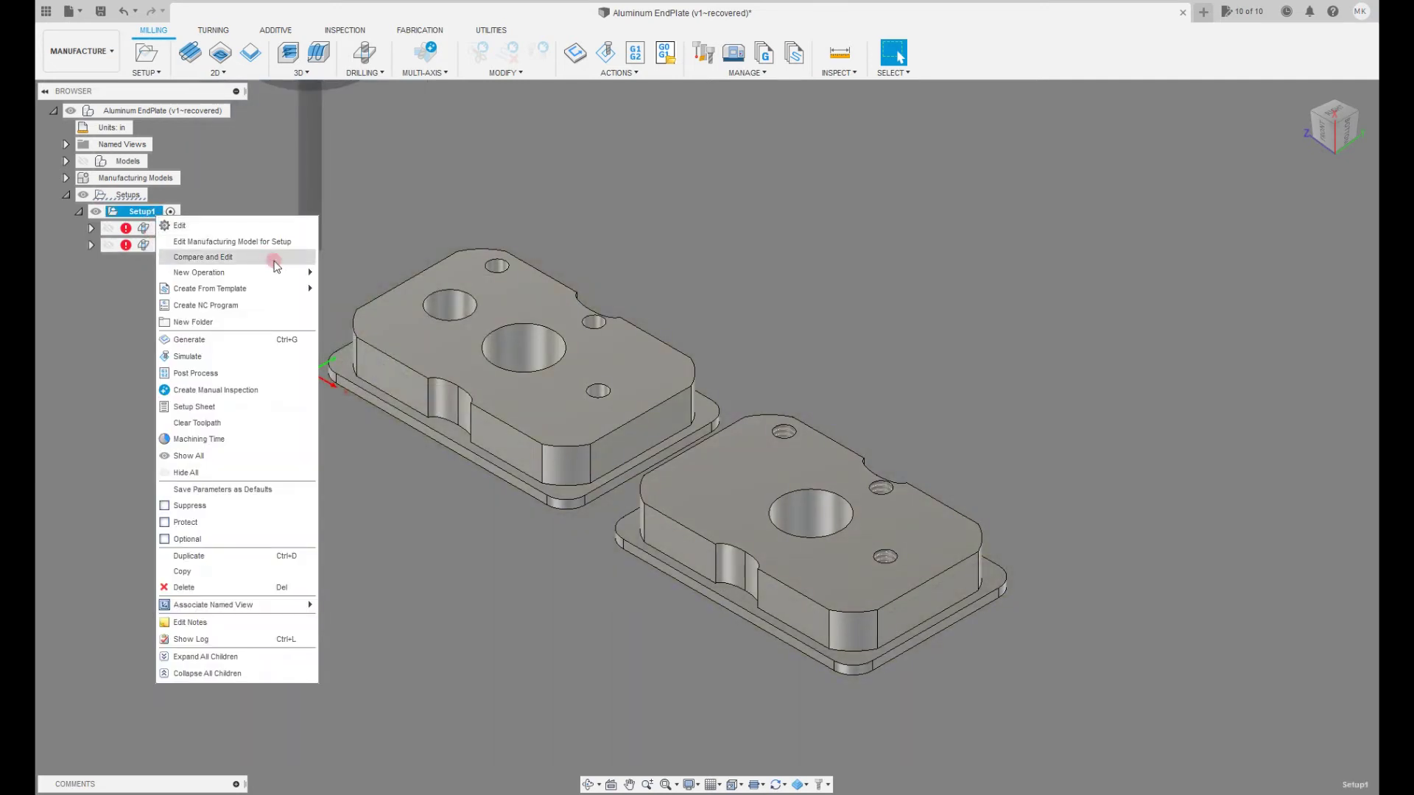
mouse_move(294, 287)
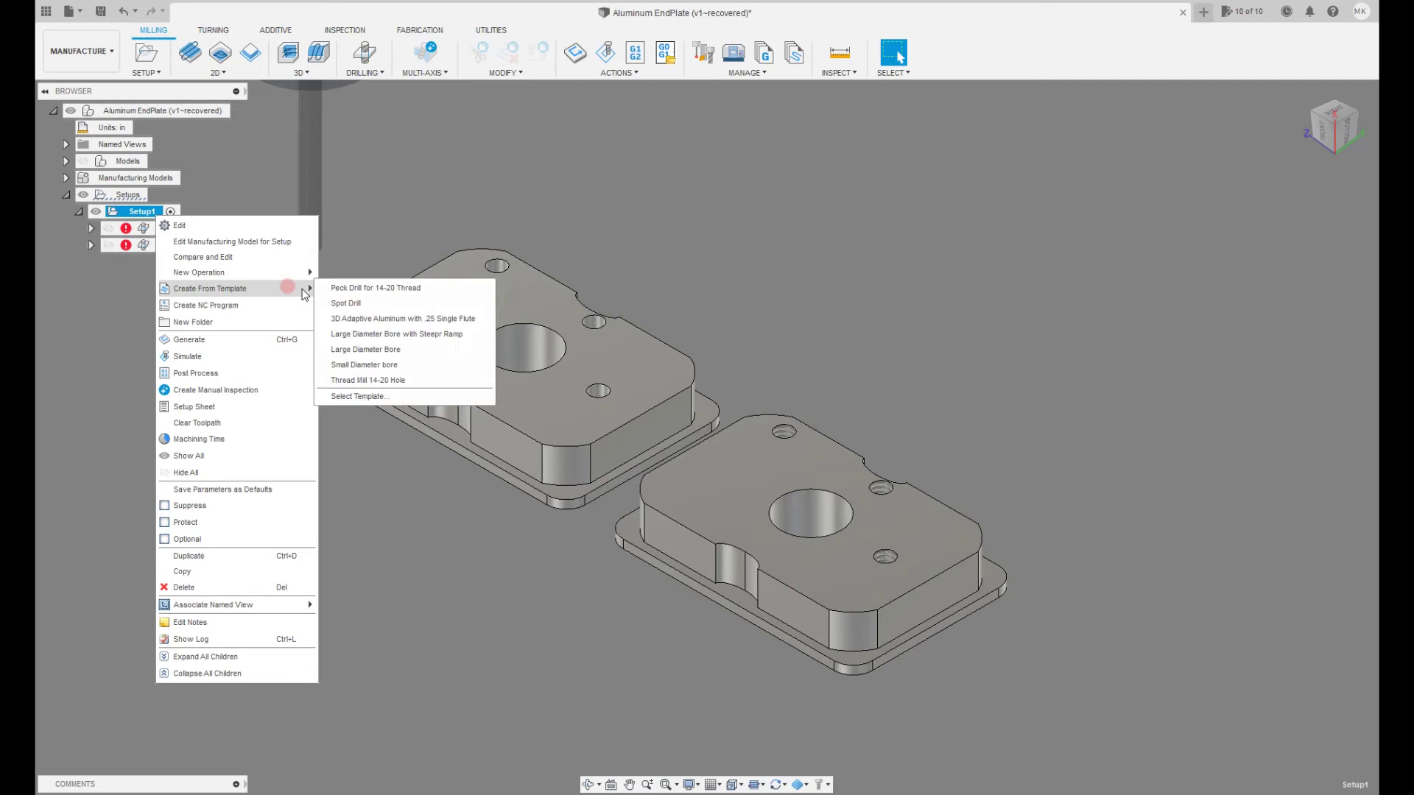
click(370, 352)
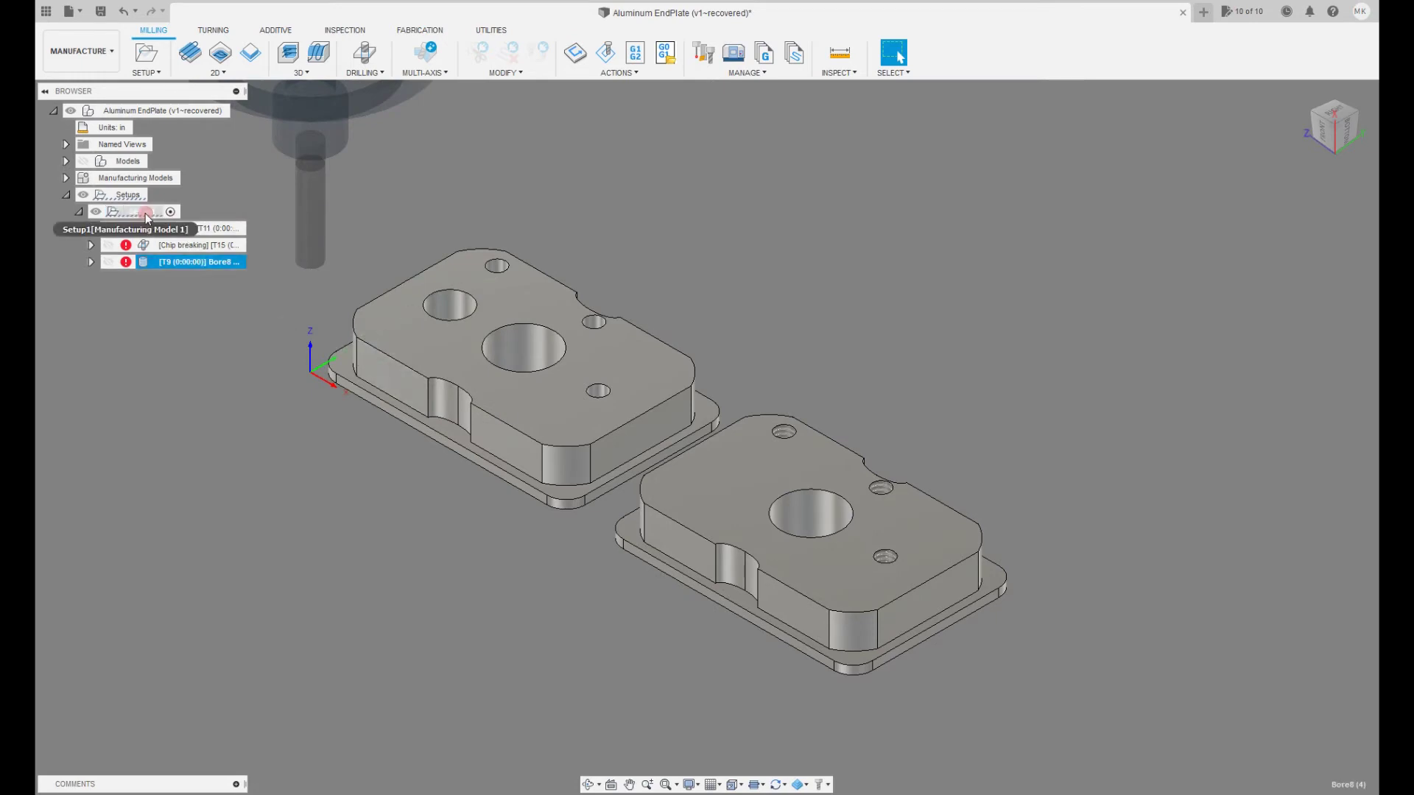
right_click(146, 213)
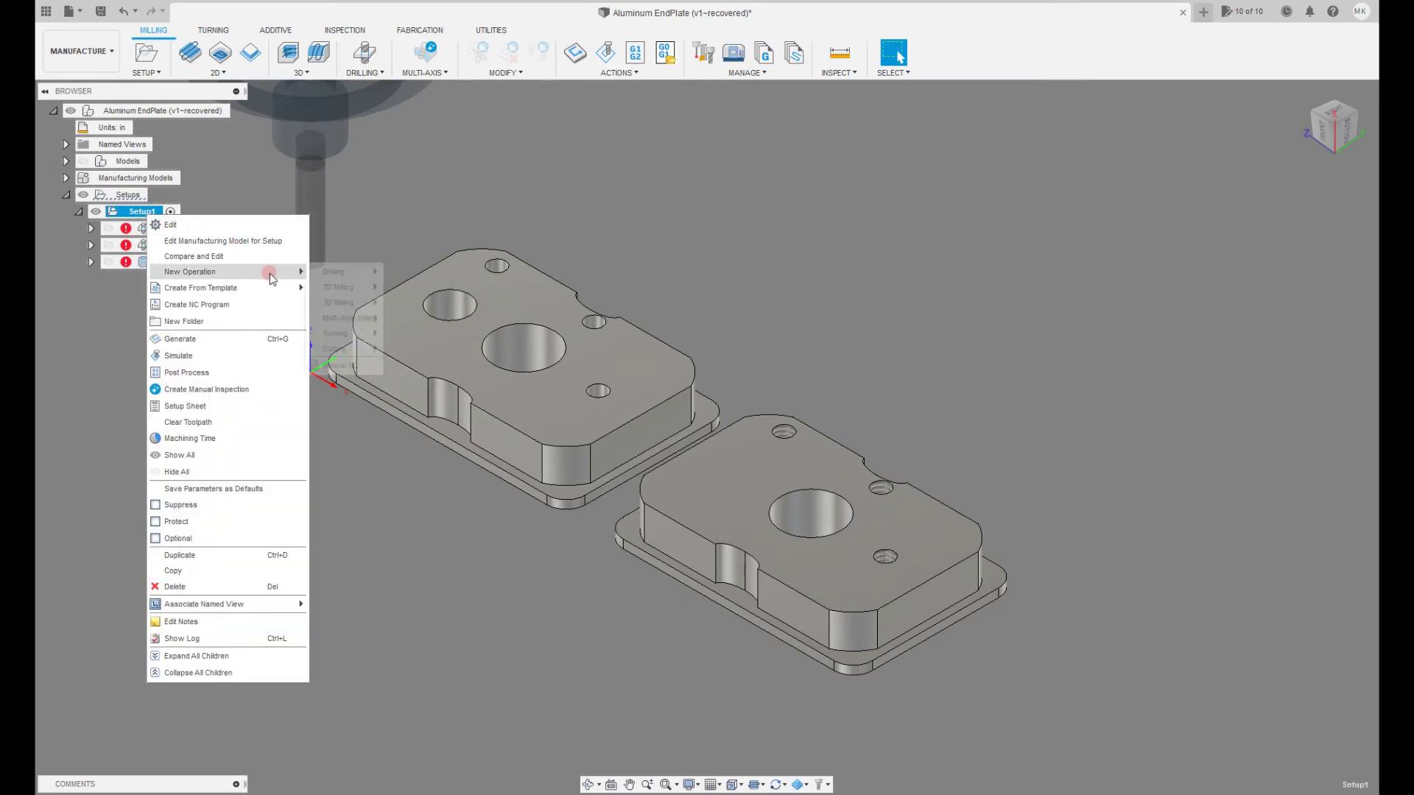
mouse_move(284, 288)
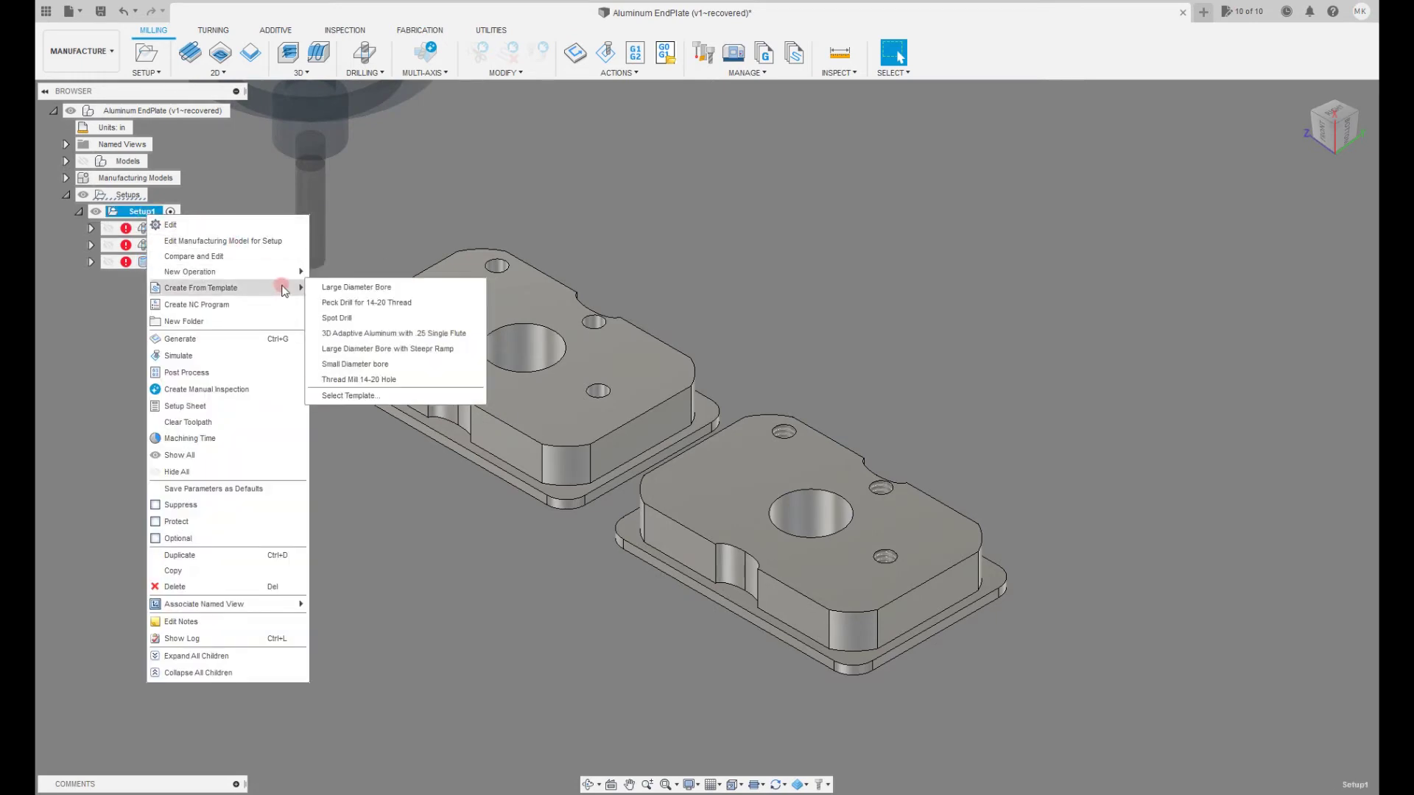
click(353, 335)
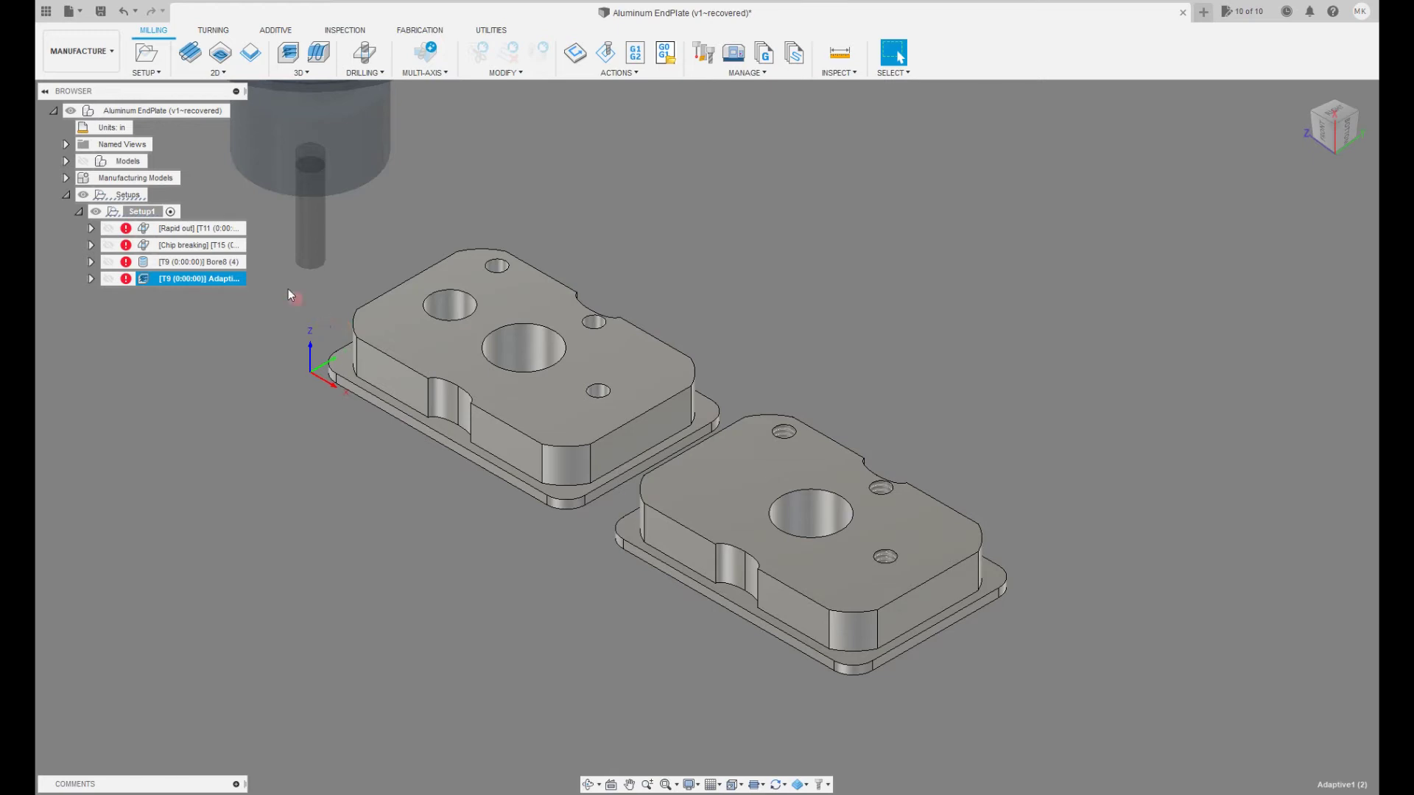
Check the settings of the spot drill and peck drill operations and accept them to generate the small holes' toolpaths.
double_click(145, 233)
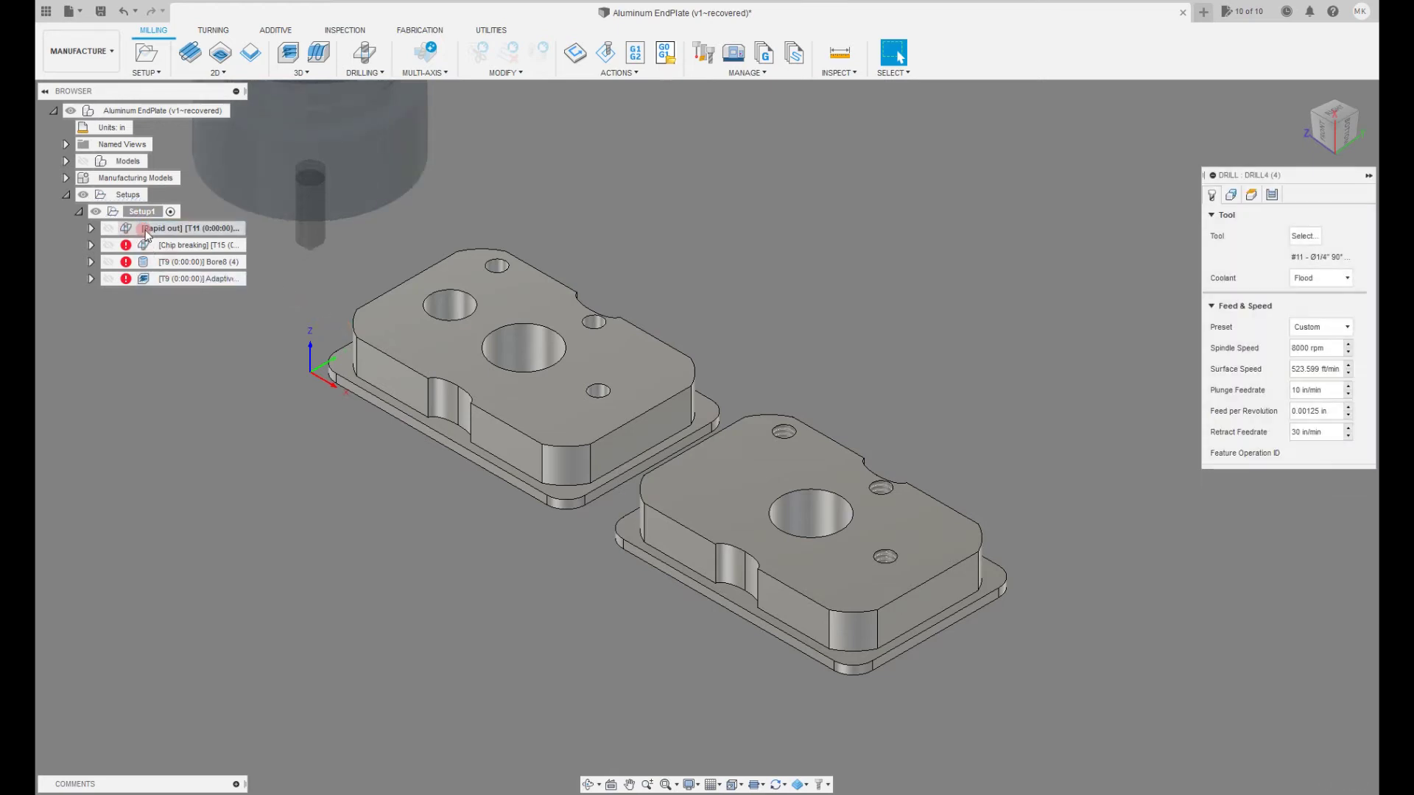
click(1297, 456)
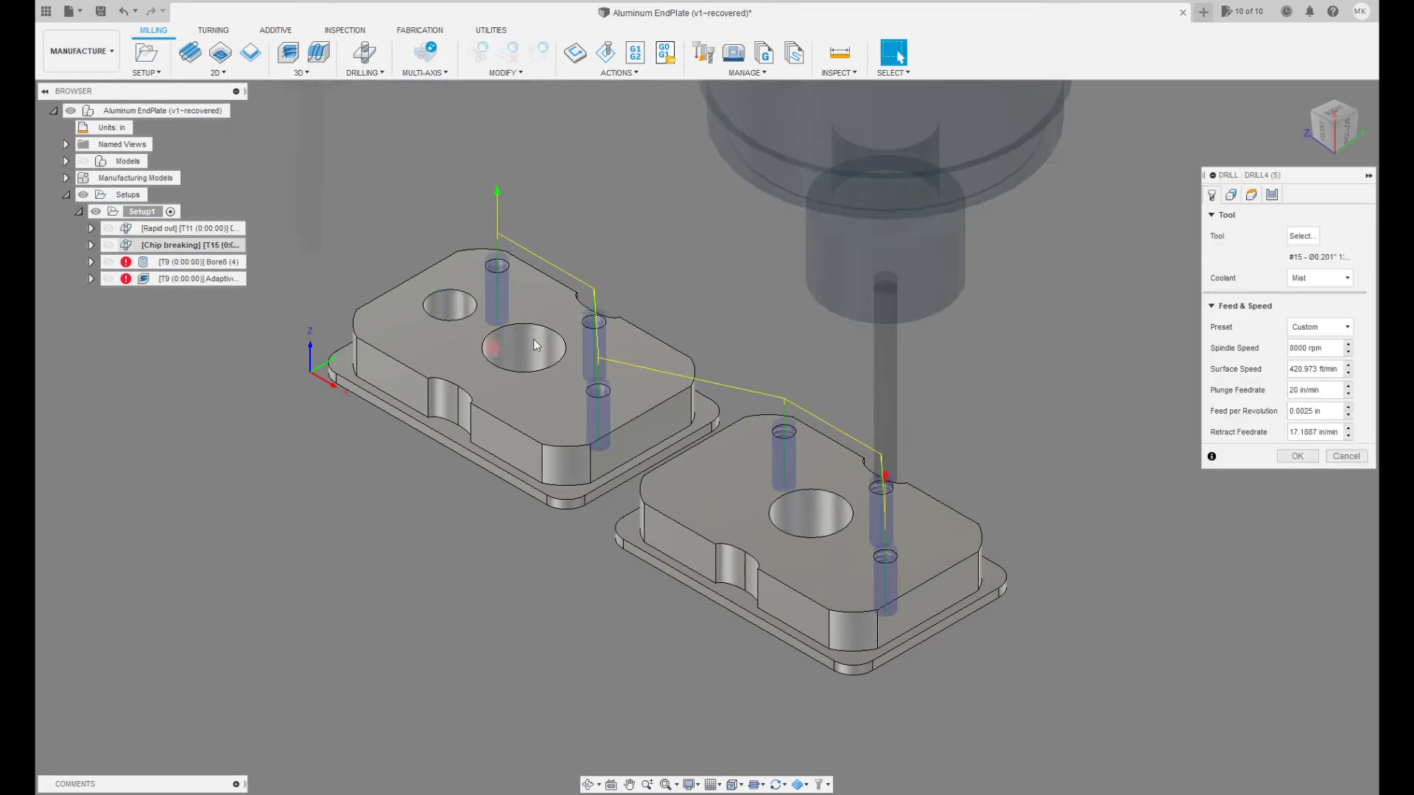
click(1295, 202)
click(1271, 196)
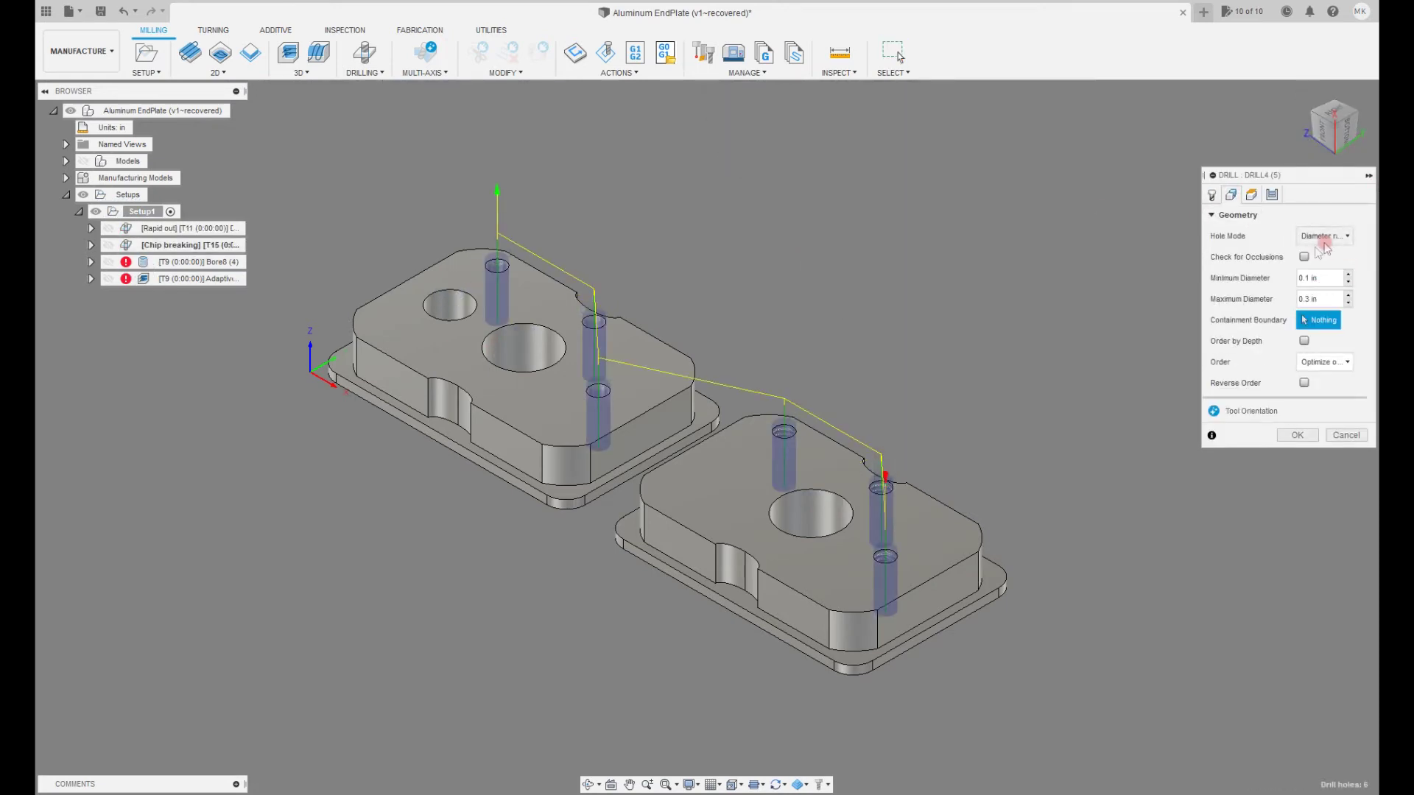
click(1297, 456)
Apply the bore operation to the plates' large holes, and accept the adaptive operation with stock contours and rest machining to generate its toolpath.
double_click(145, 262)
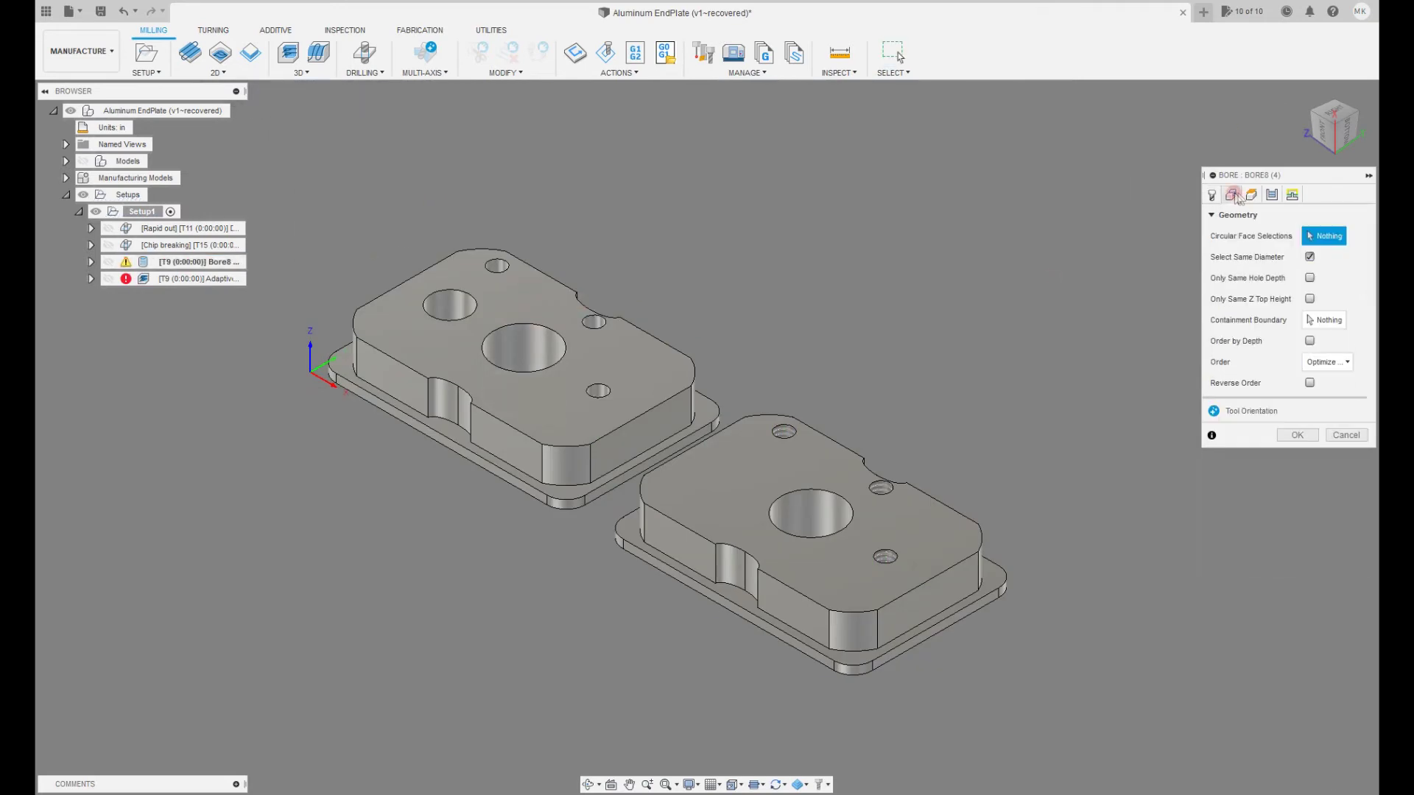
click(1297, 435)
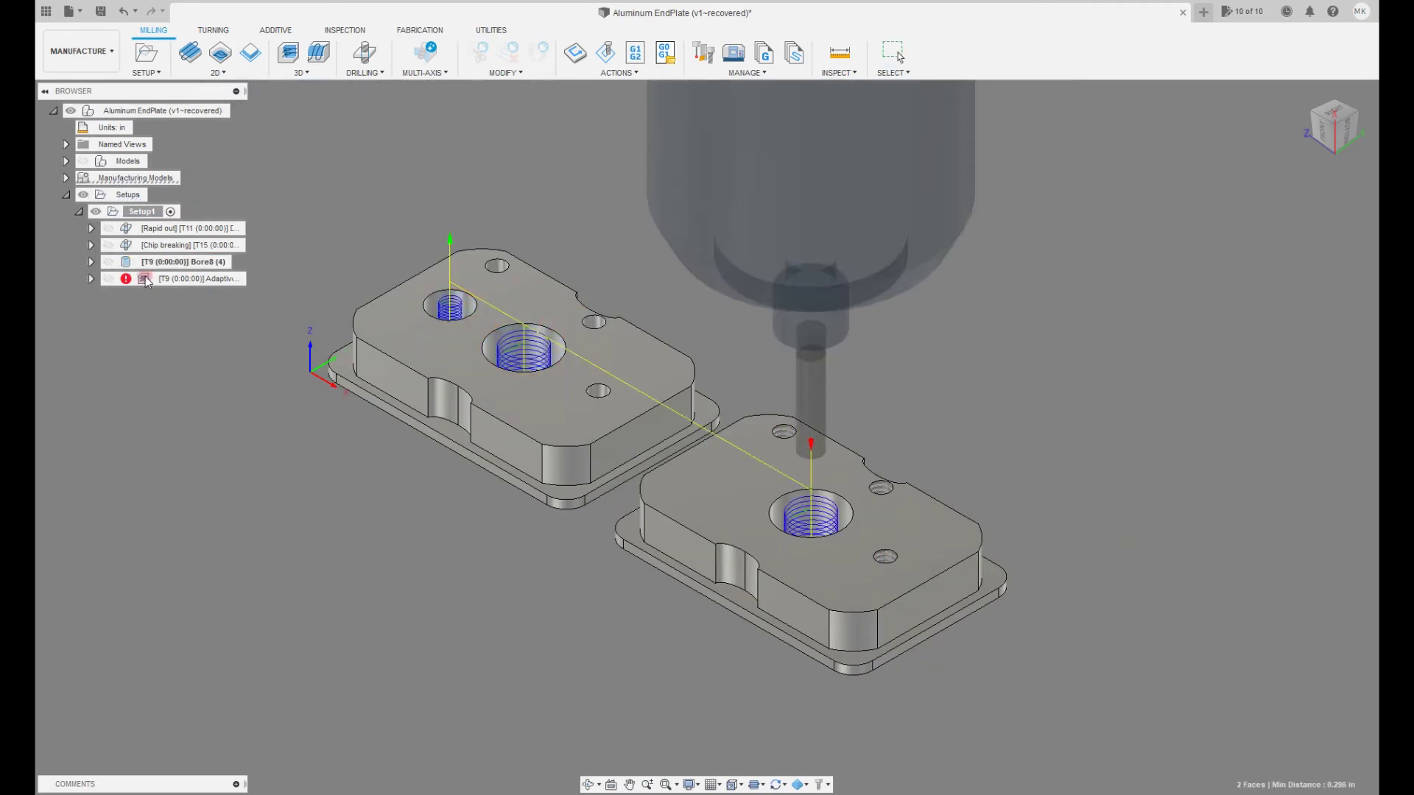
double_click(199, 278)
click(1230, 195)
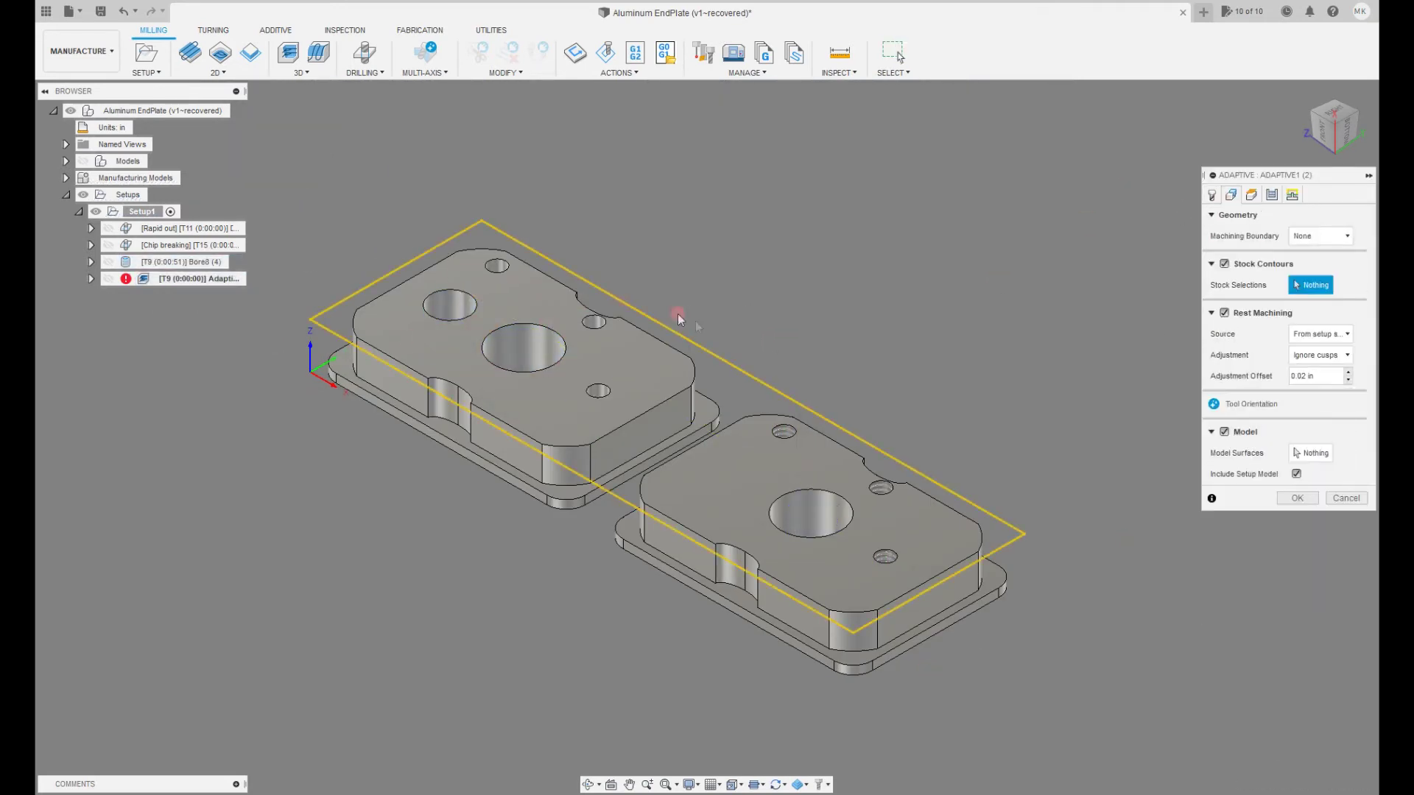
click(1294, 493)
click(174, 279)
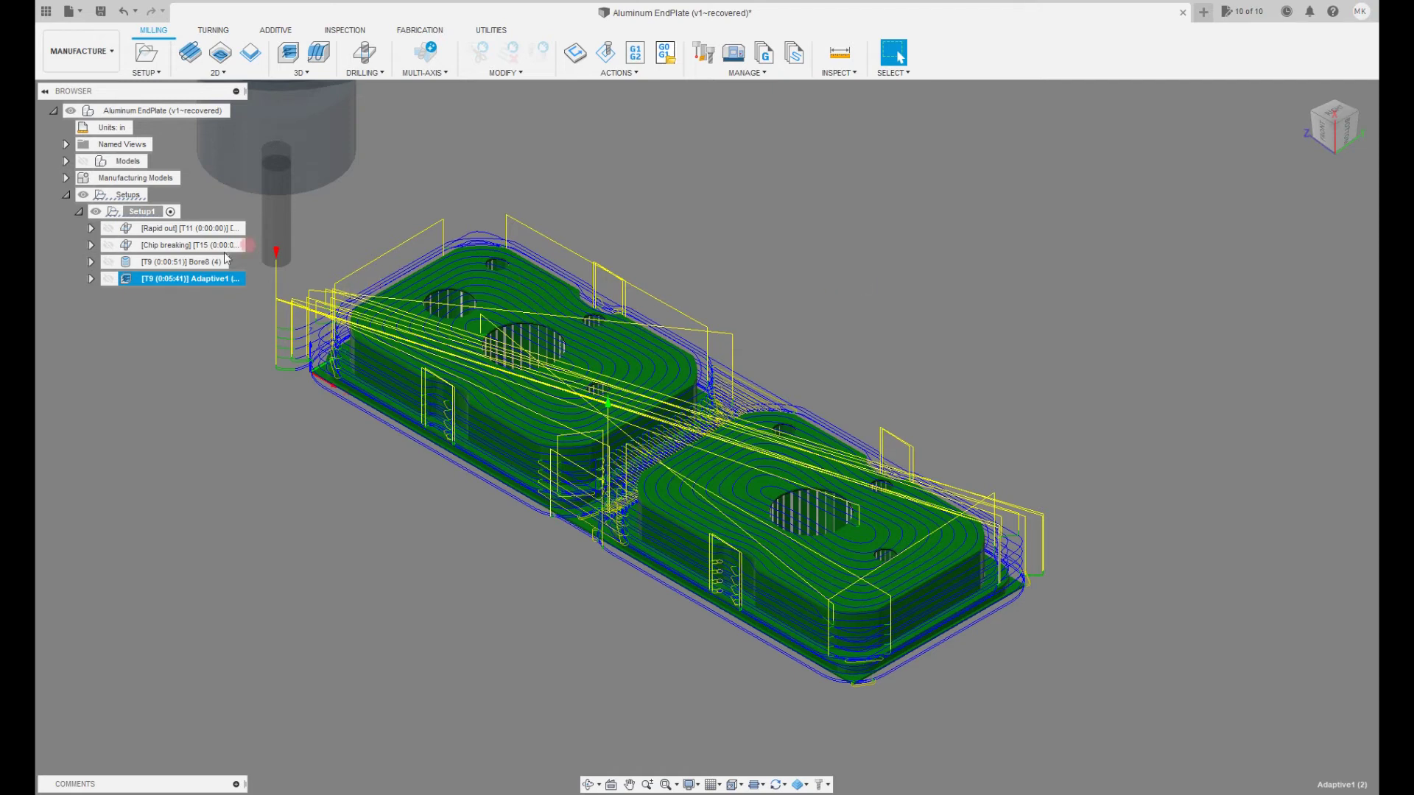
Set the bore operation's ramp angle to 10 deg and accept the change to regenerate its toolpath.
click(177, 264)
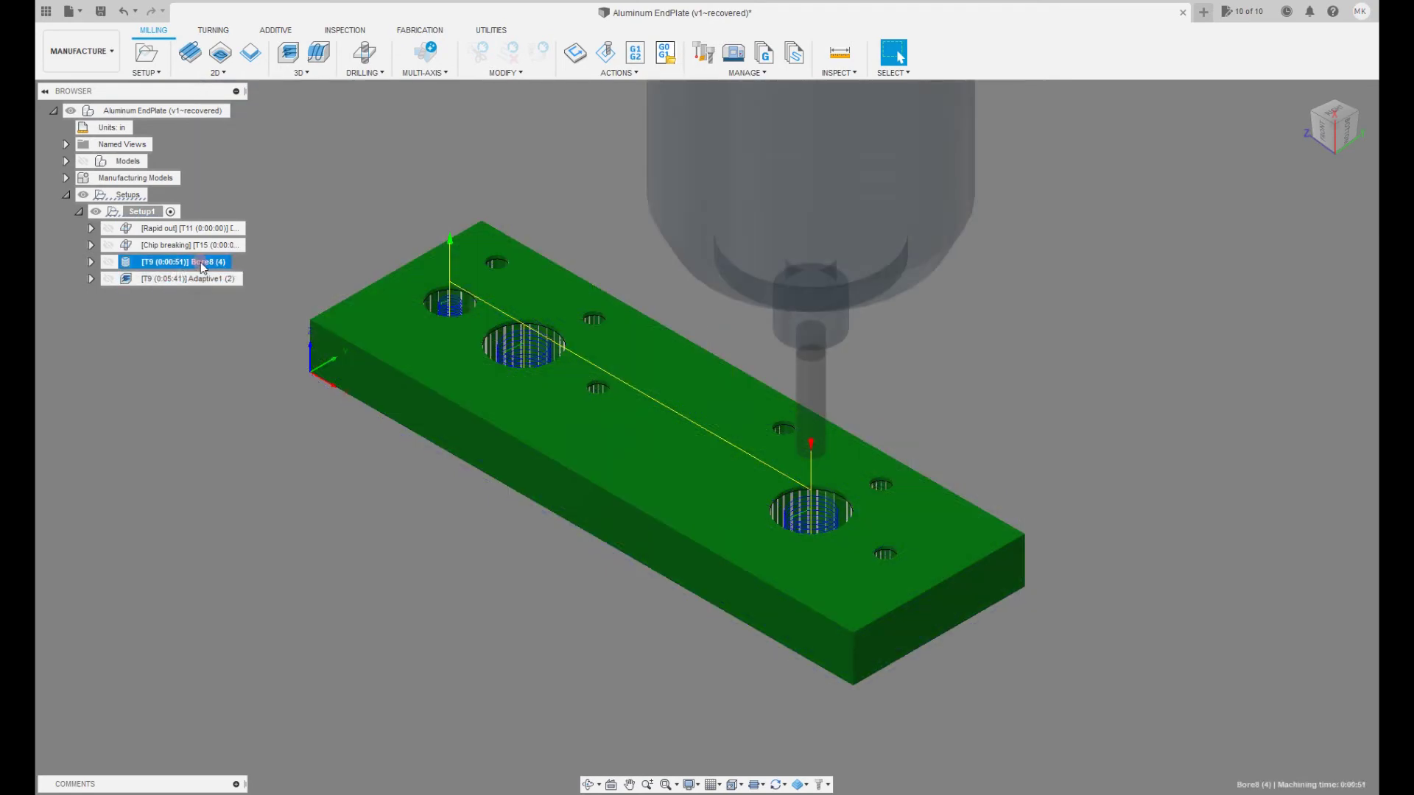
right_click(202, 265)
click(229, 278)
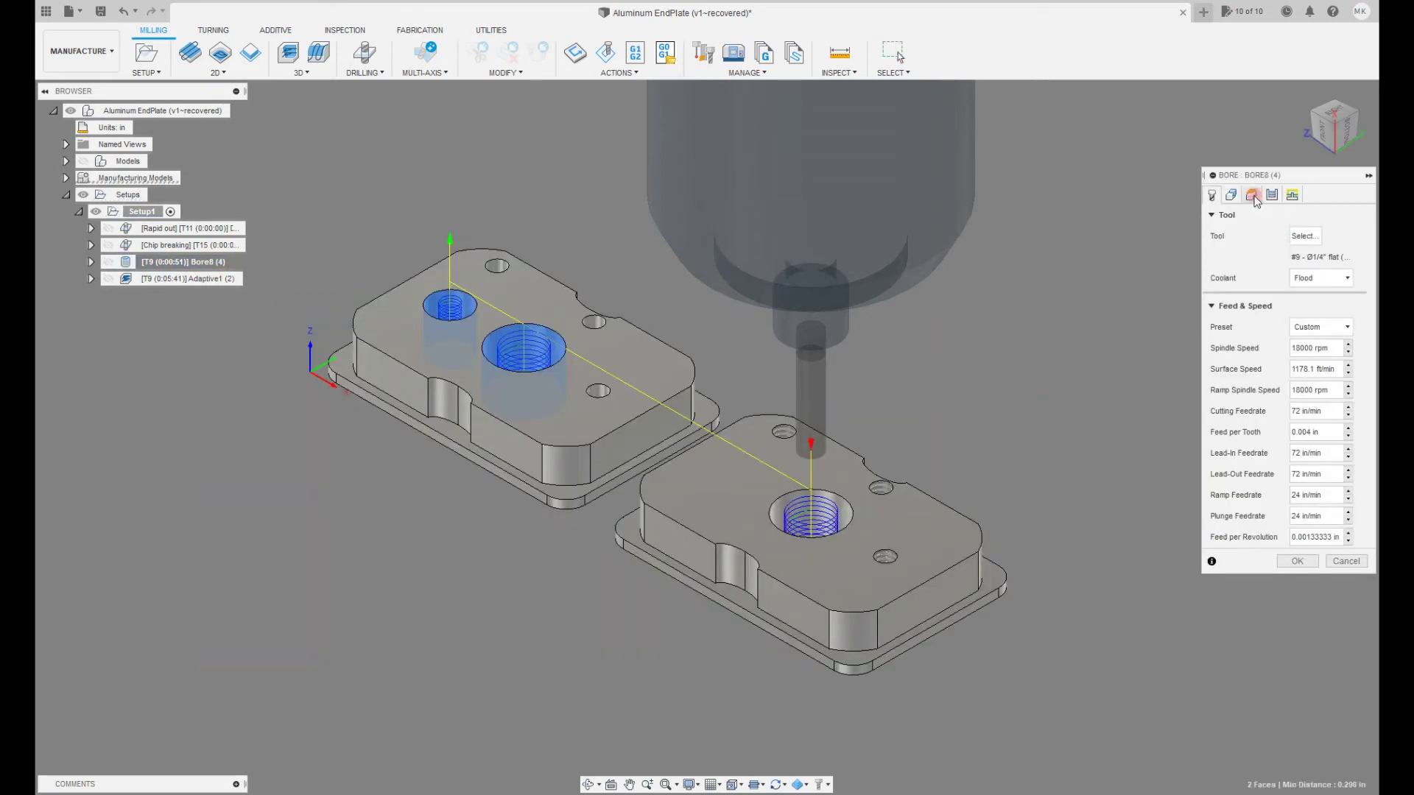
click(1252, 195)
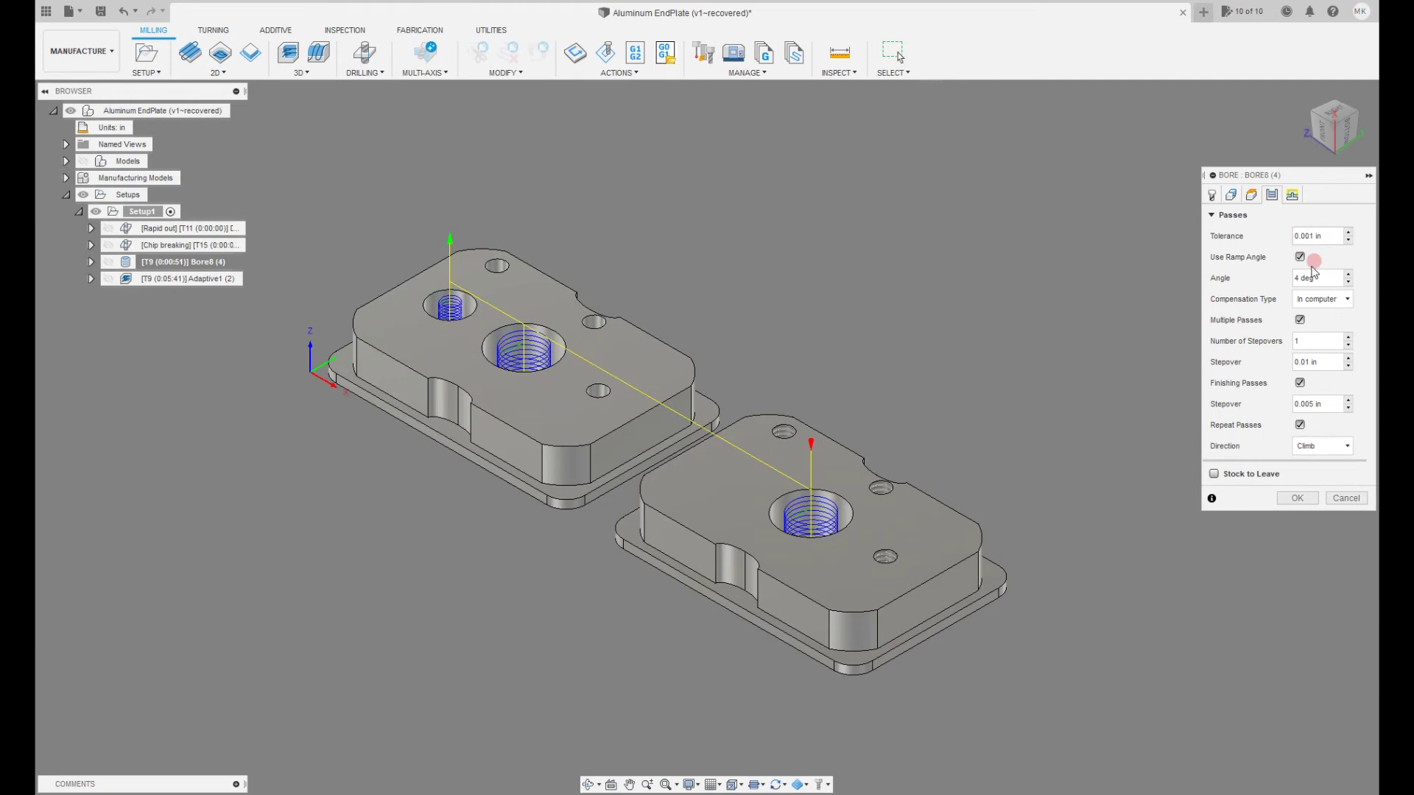
click(1347, 274)
click(1347, 274)
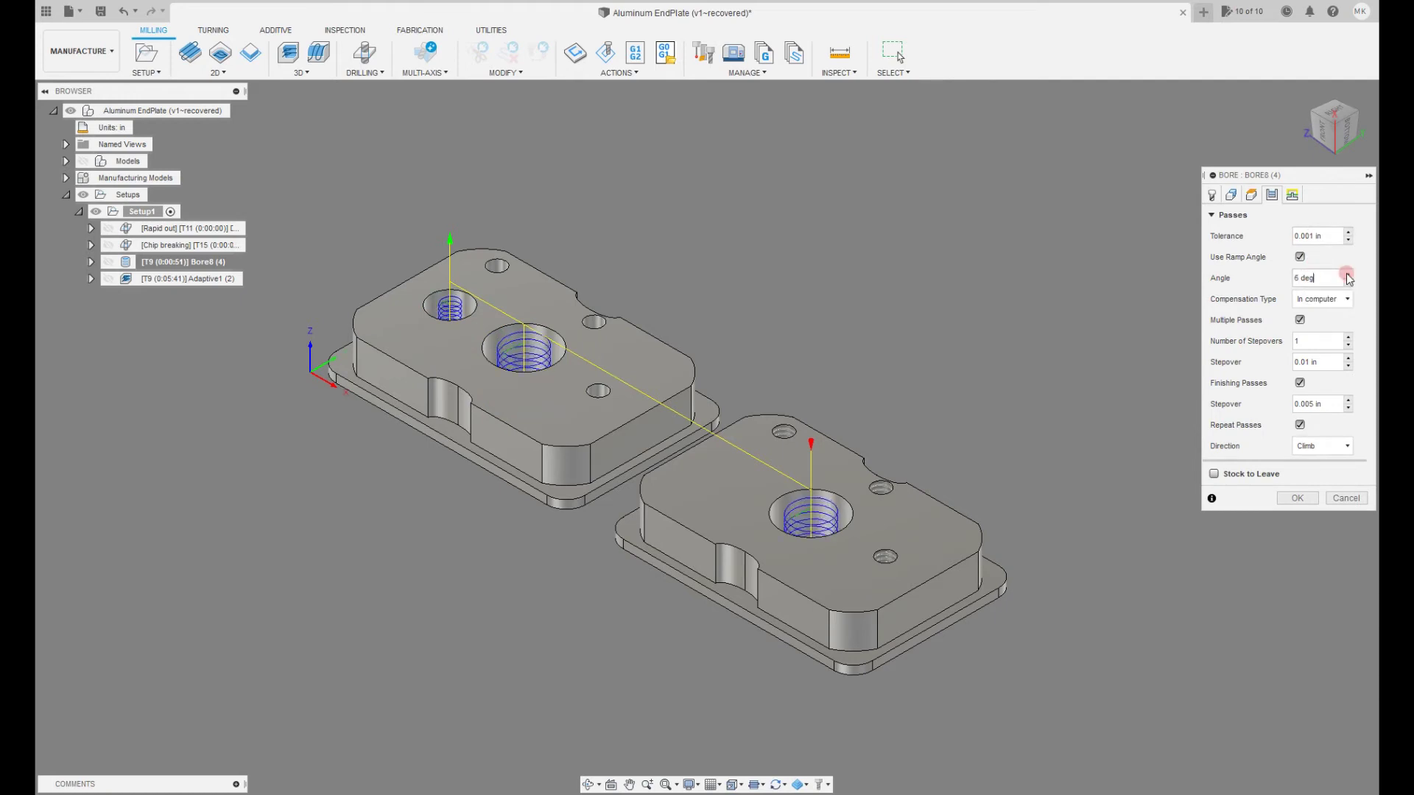
click(1347, 275)
click(1347, 275)
click(1347, 275)
click(1347, 275)
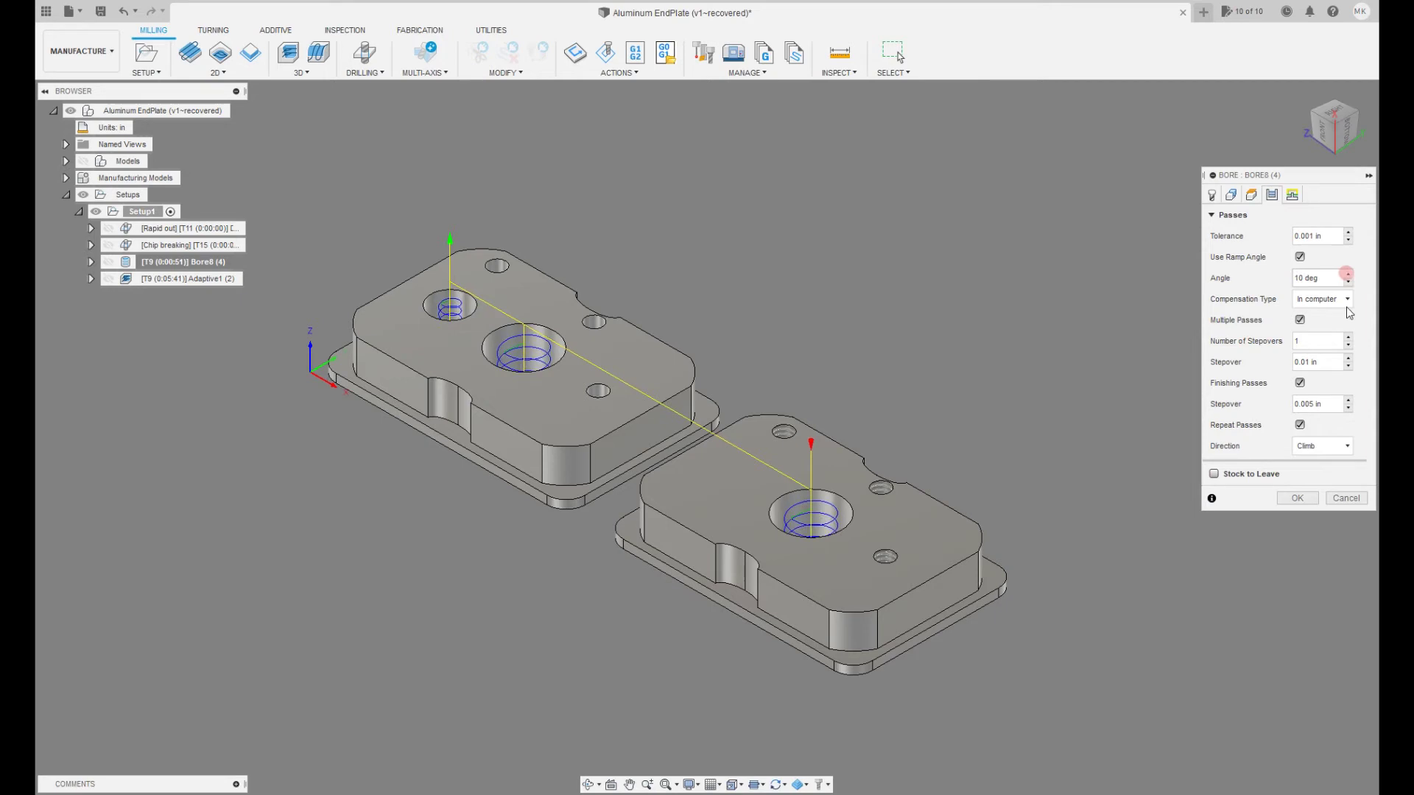
click(1297, 498)
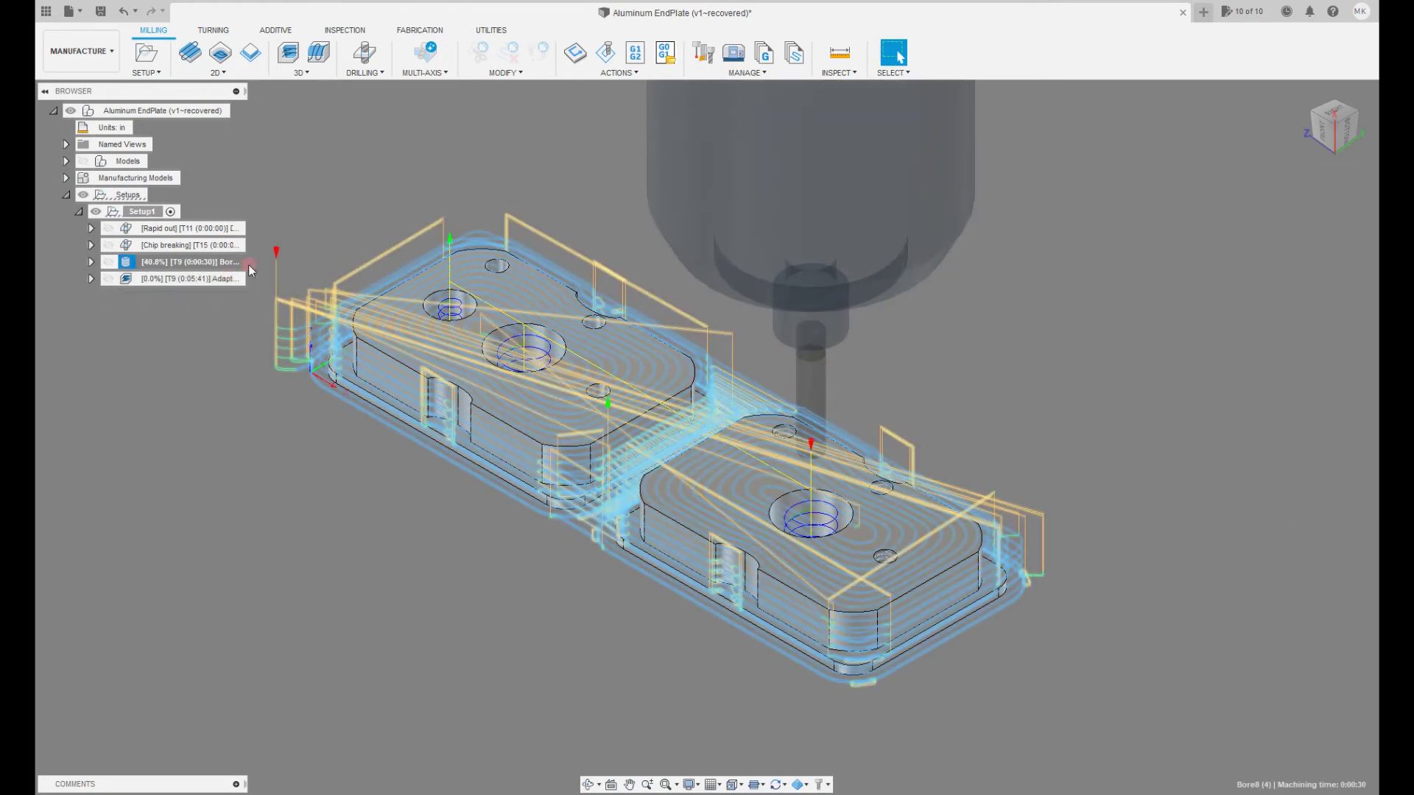
Store the bore operation as a local template named "Large Bore Op with steep Ramp", described as "Test operation for Fusion 360 tutorial".
click(209, 263)
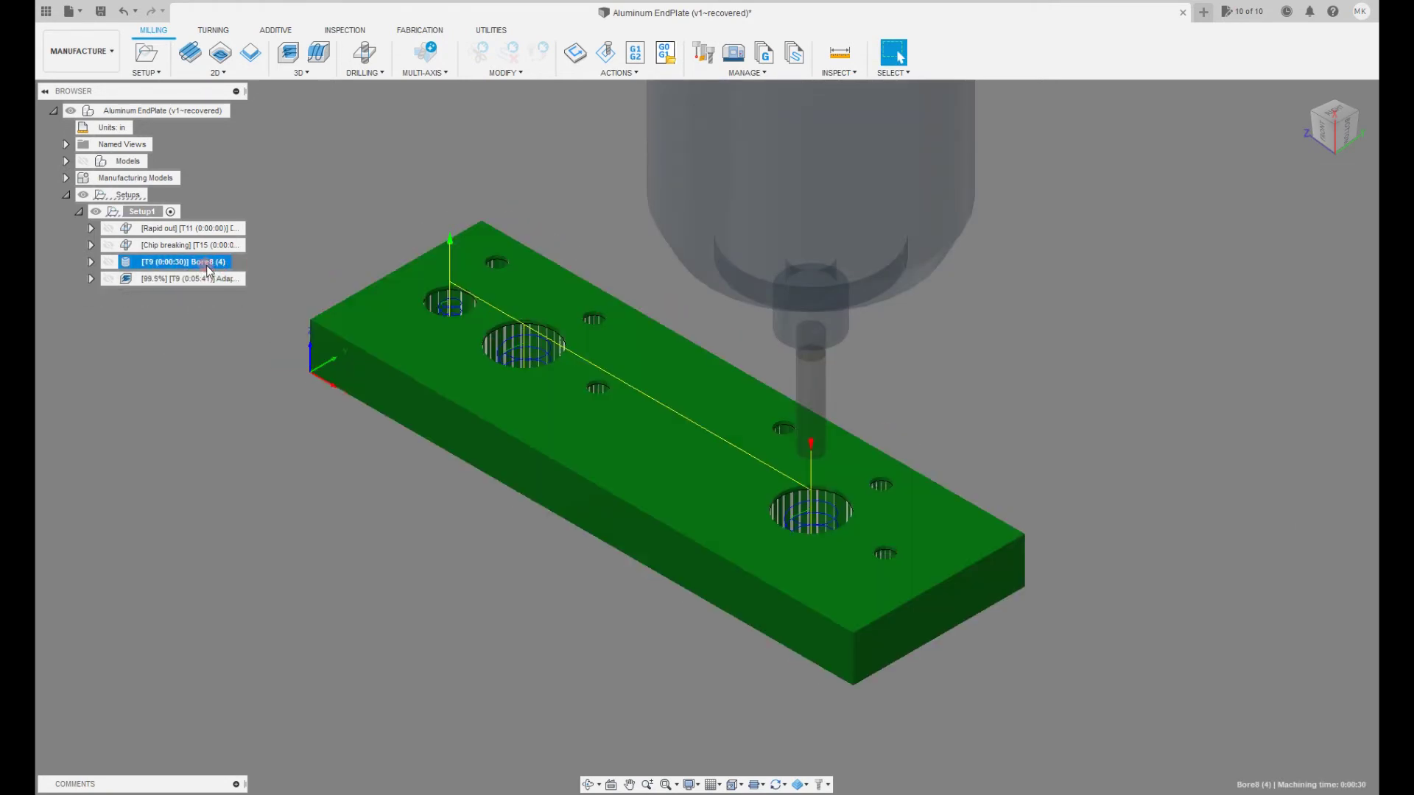
right_click(208, 266)
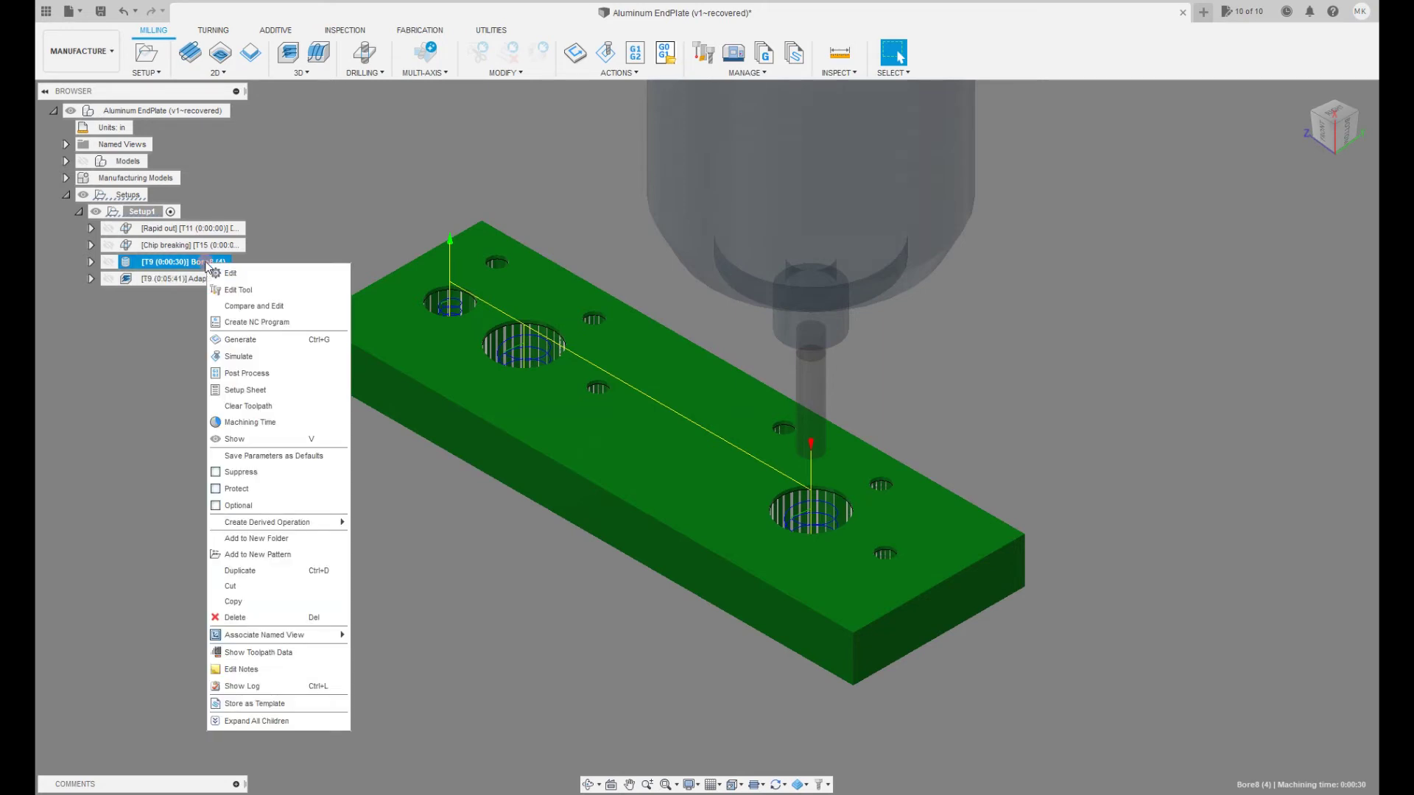
click(289, 703)
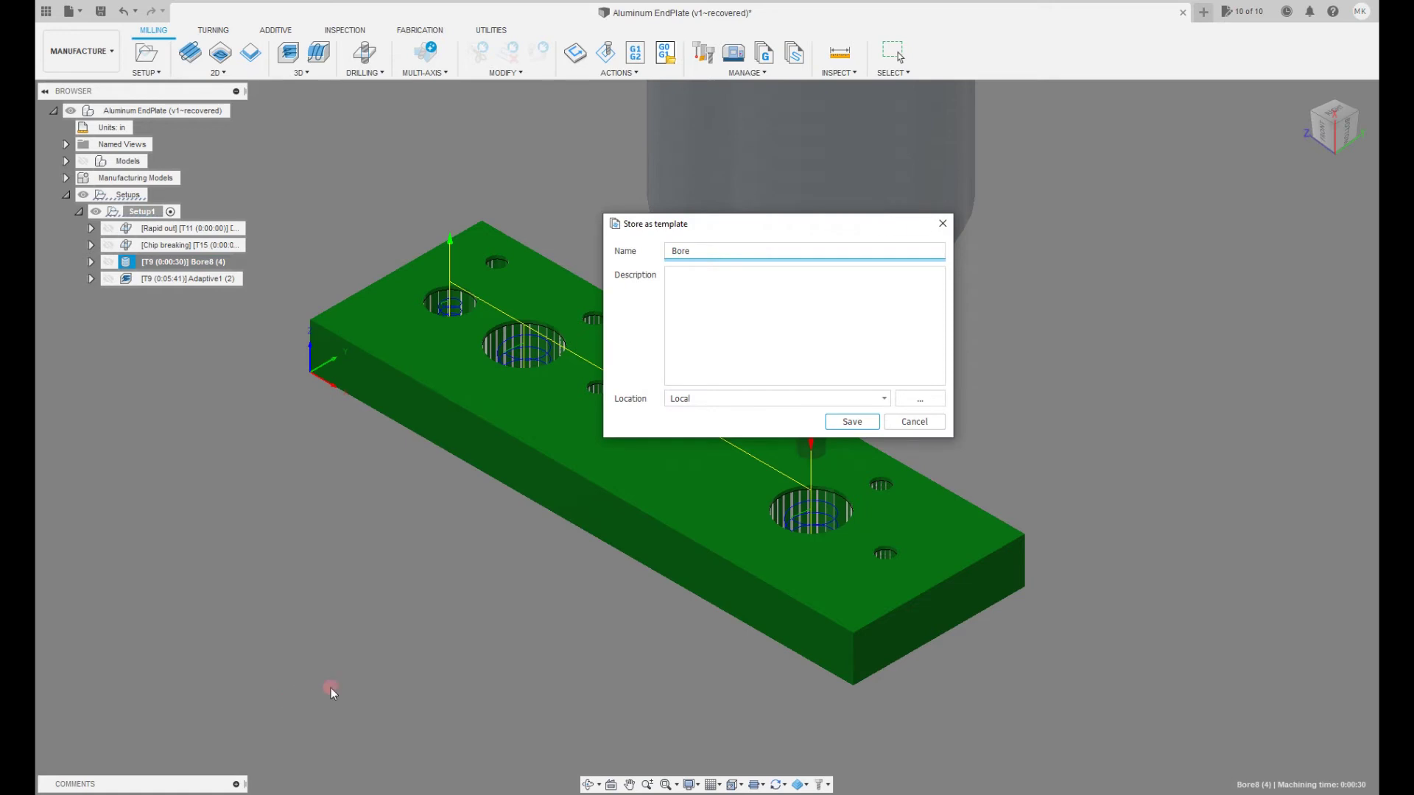
drag(712, 252, 643, 245)
text(Large Bore Op with teep Ramp)
key(Left)
text(s)
key(Tab)
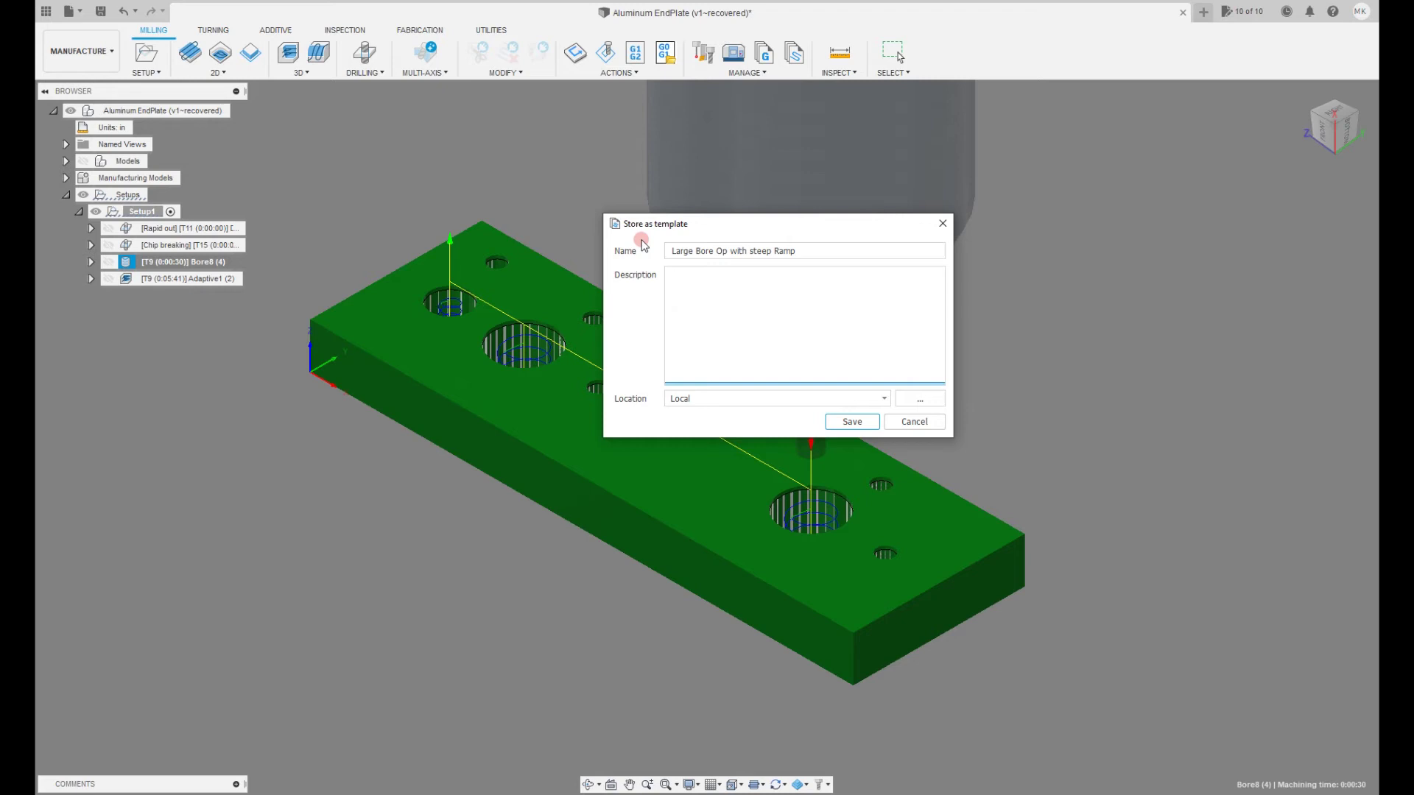
text(Test operation for Fusion 360 tutorial)
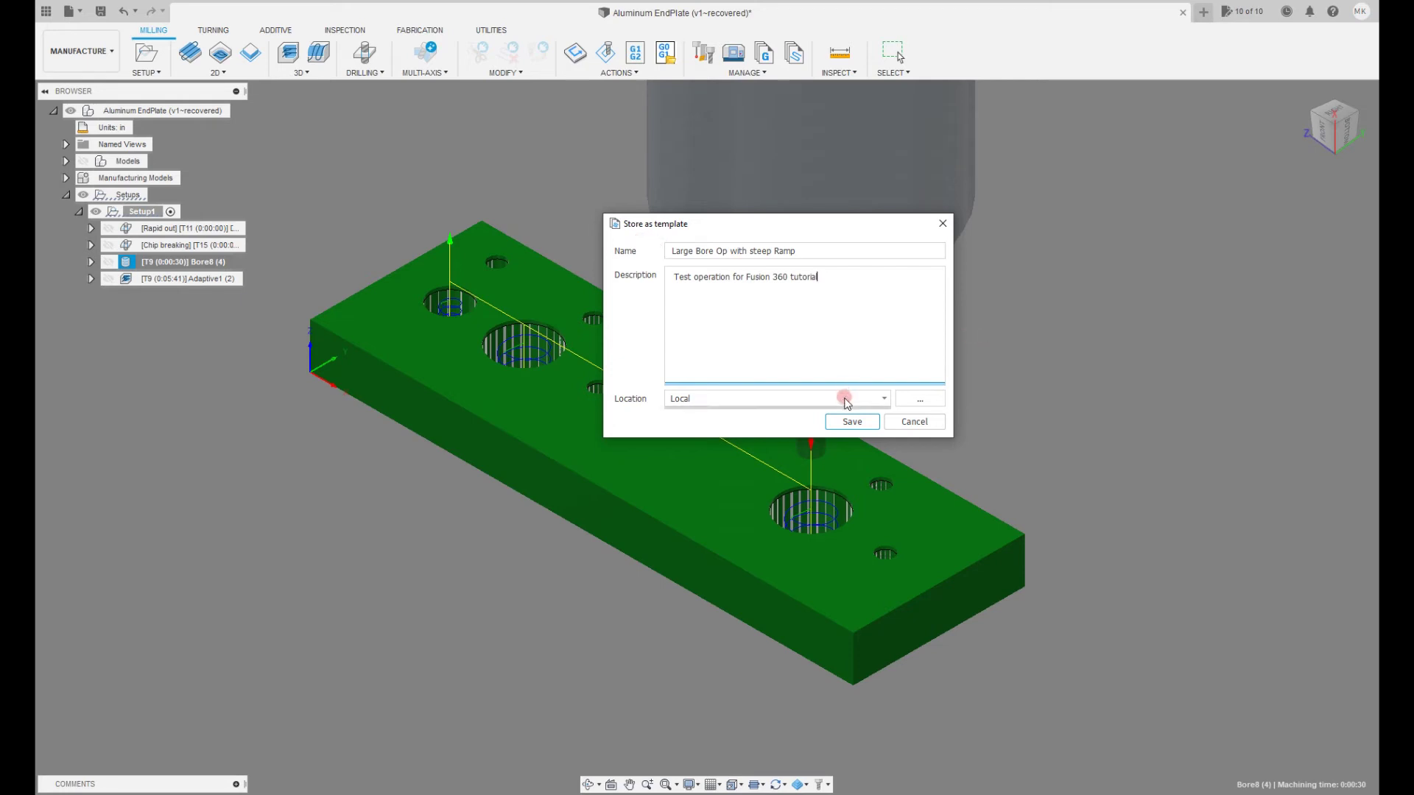
click(840, 422)
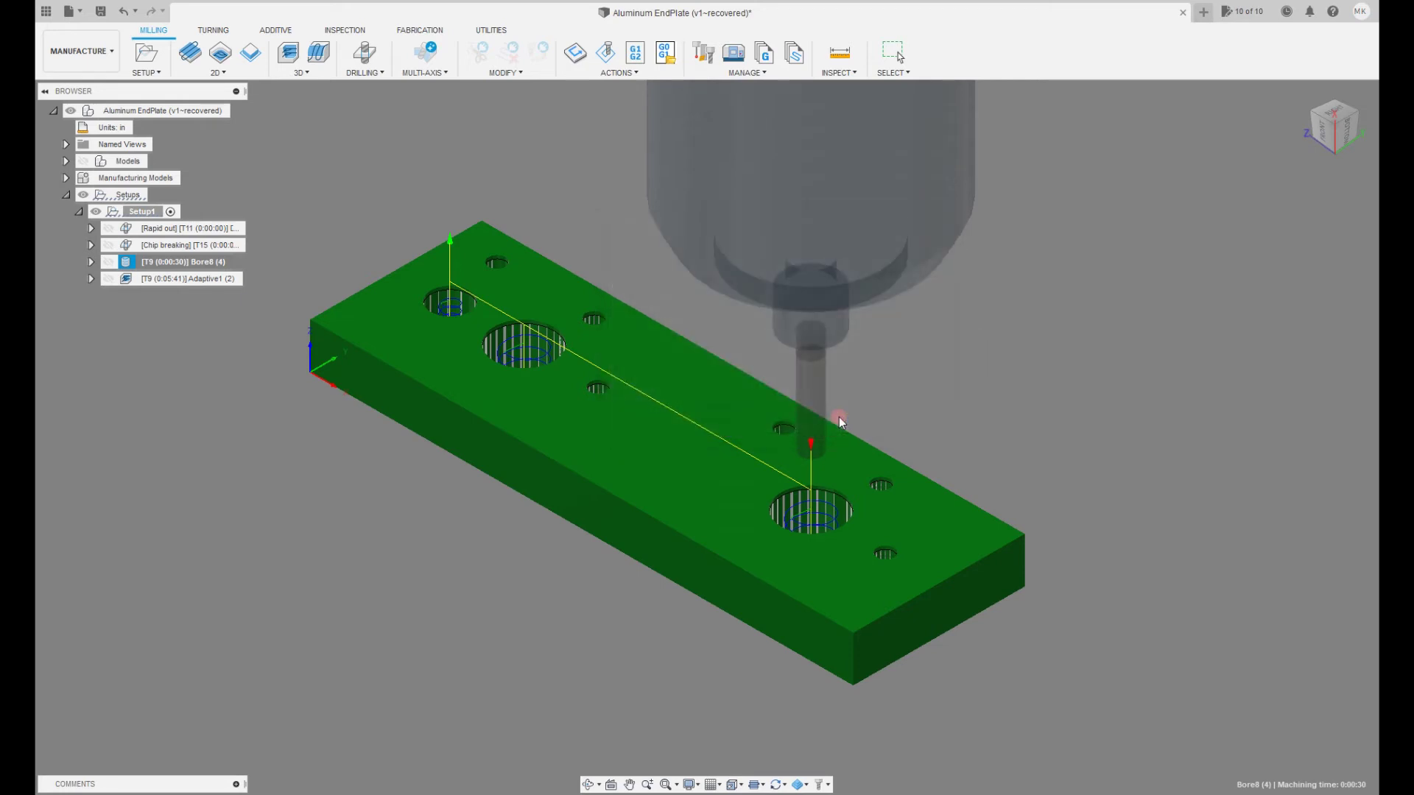
Check the templates available to Setup1 and the local templates in the template library, and close it without choosing one.
click(146, 215)
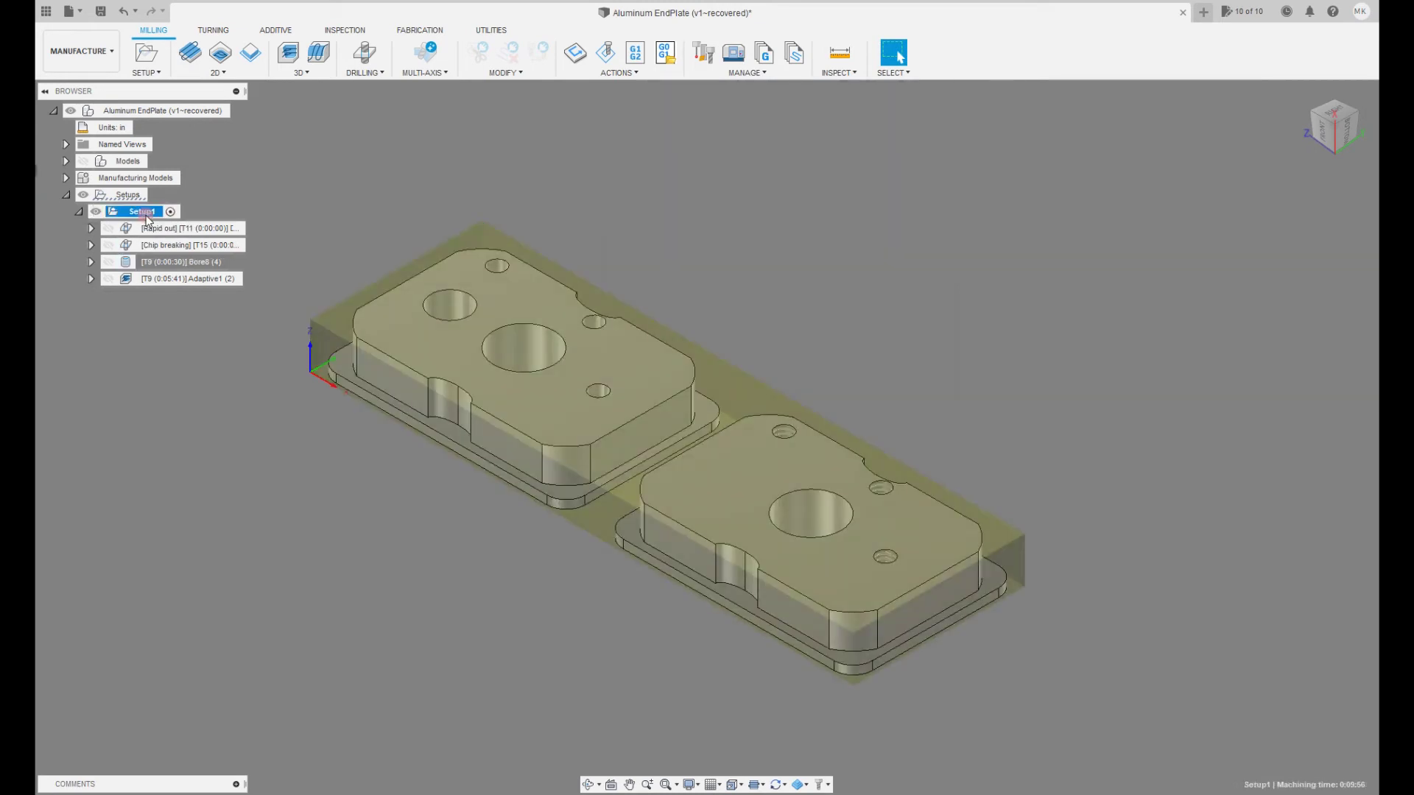
right_click(146, 219)
mouse_move(268, 290)
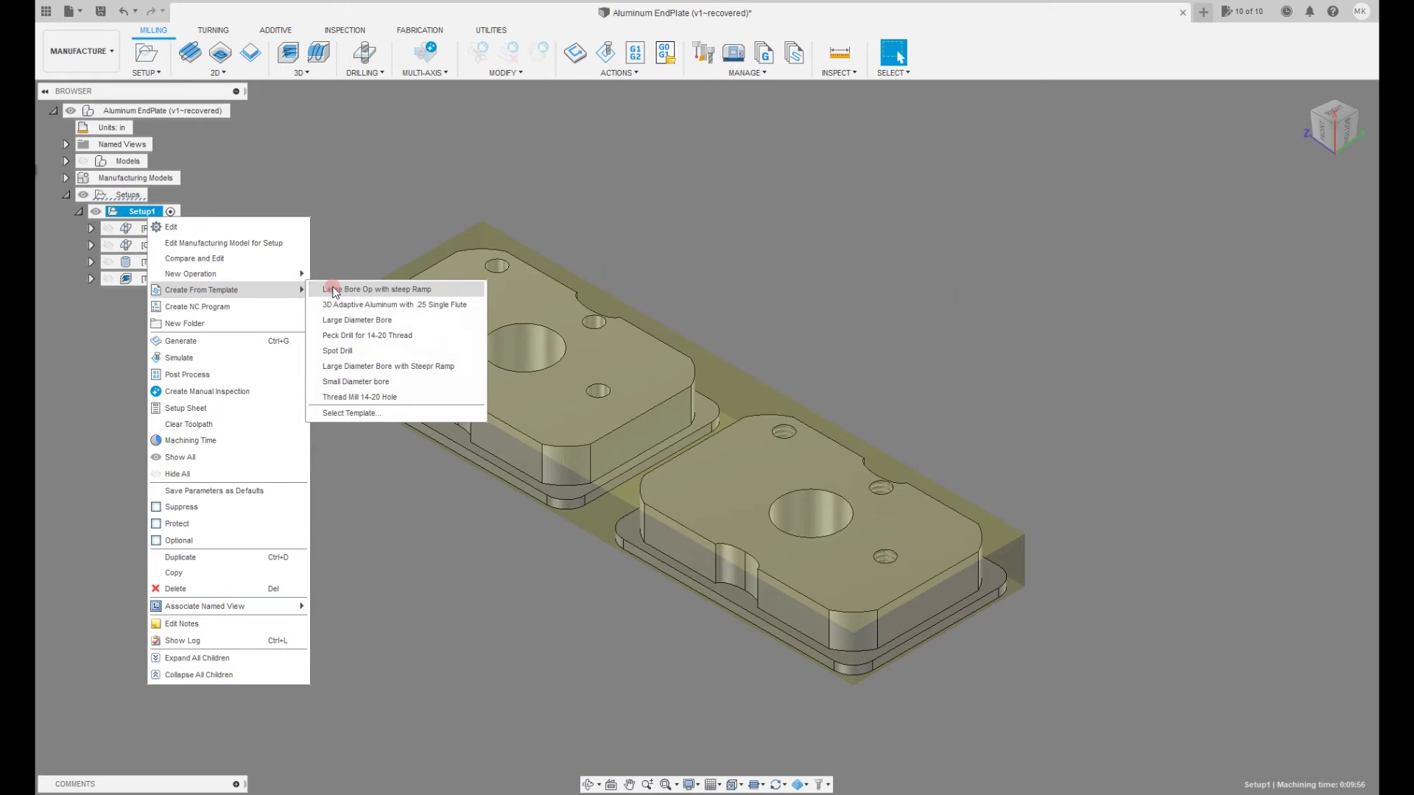
click(335, 411)
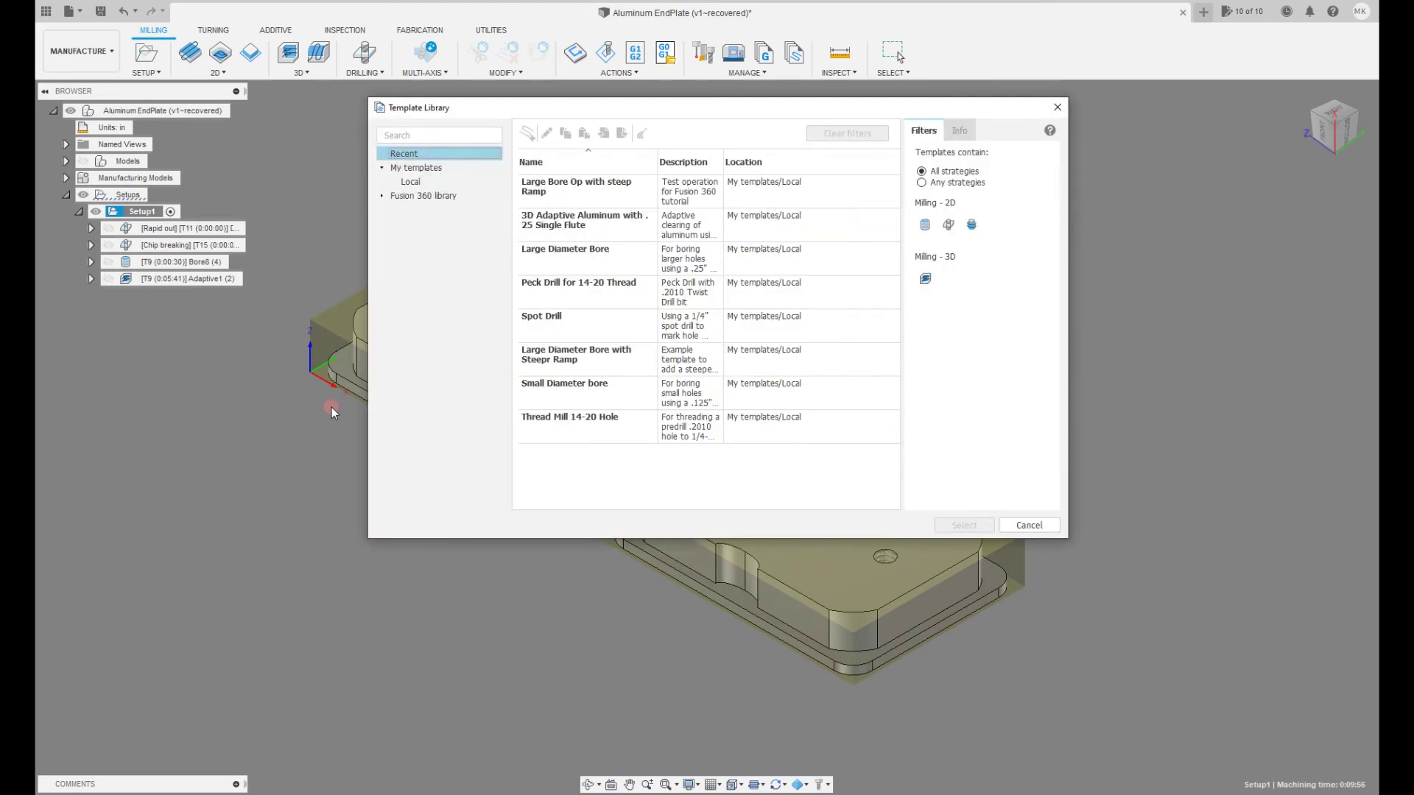
click(590, 184)
click(410, 181)
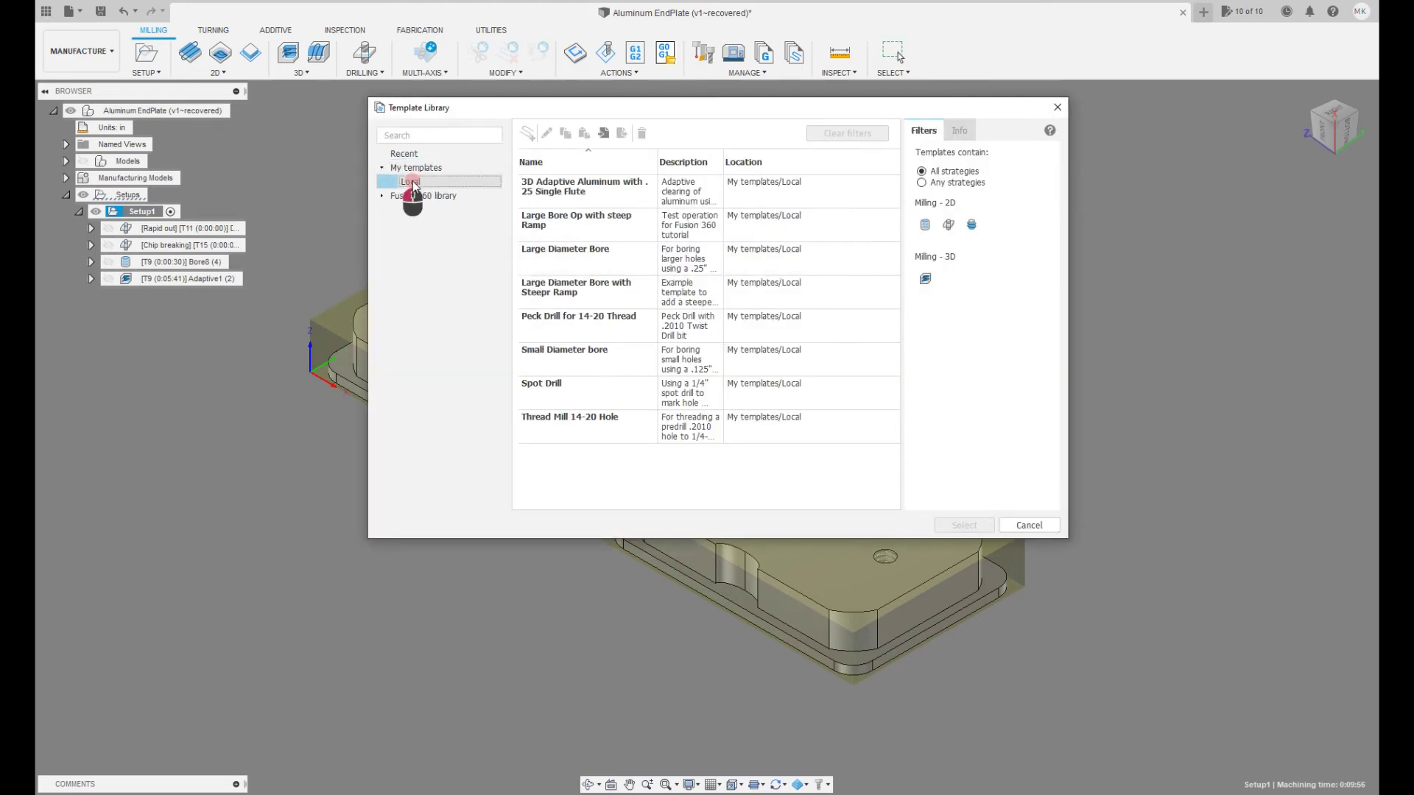
click(603, 255)
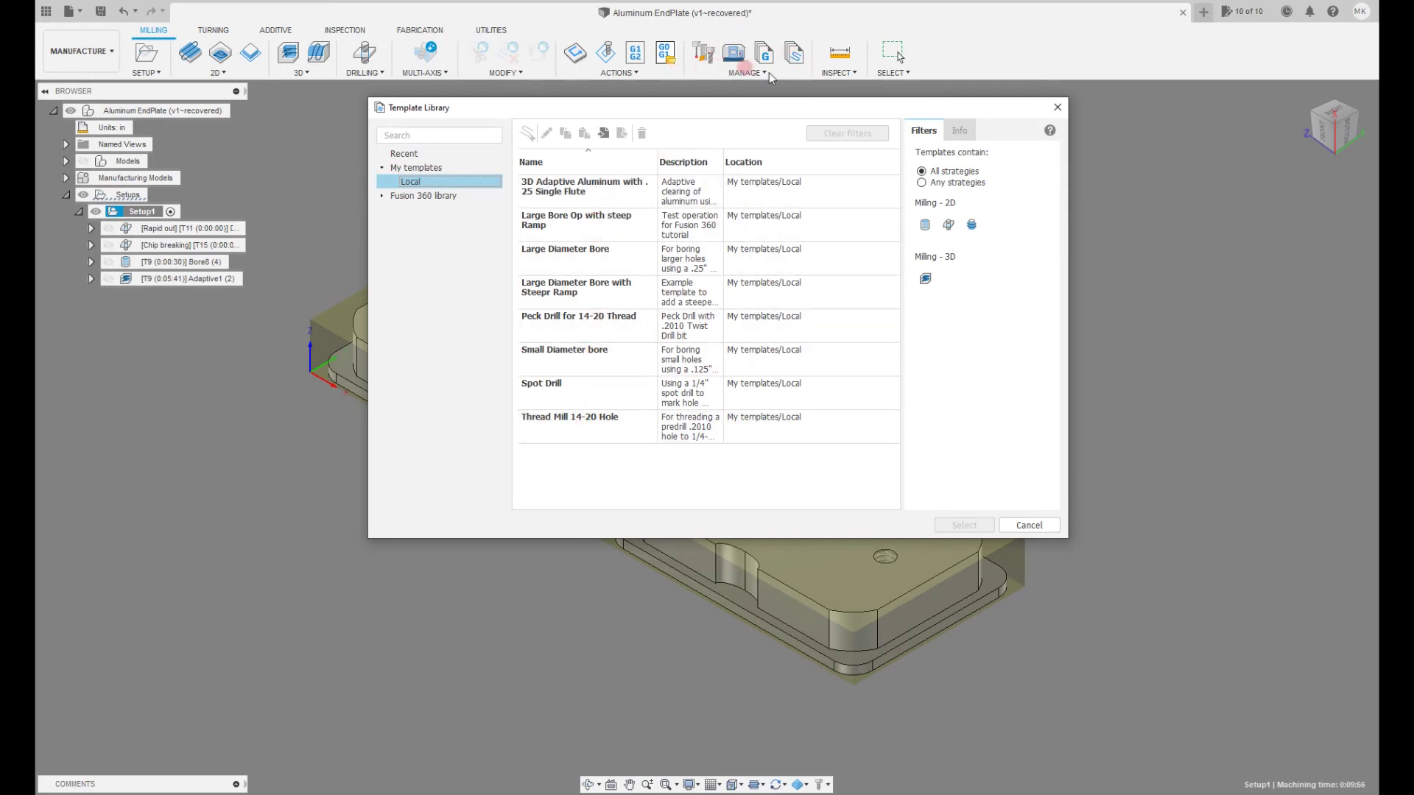
click(1027, 527)
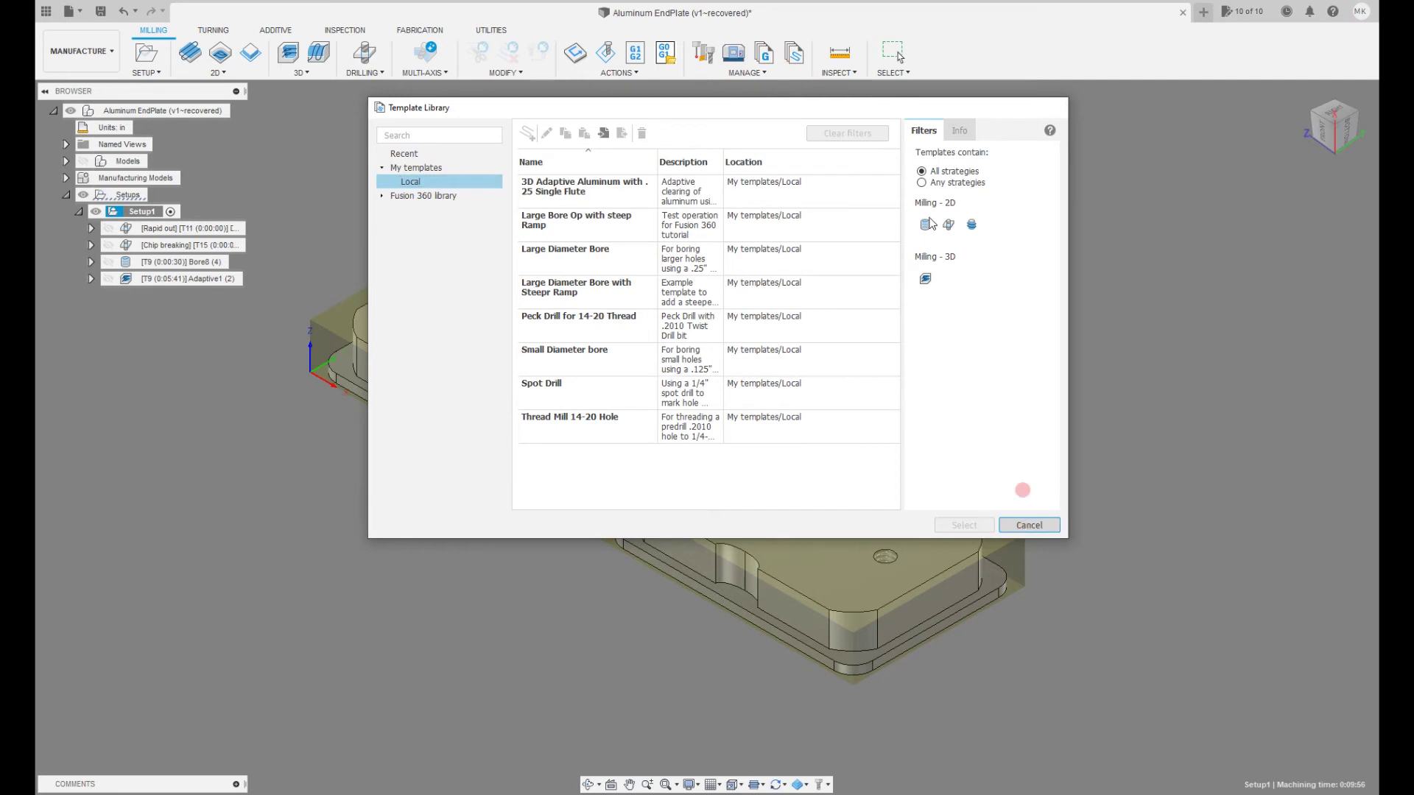
click(794, 53)
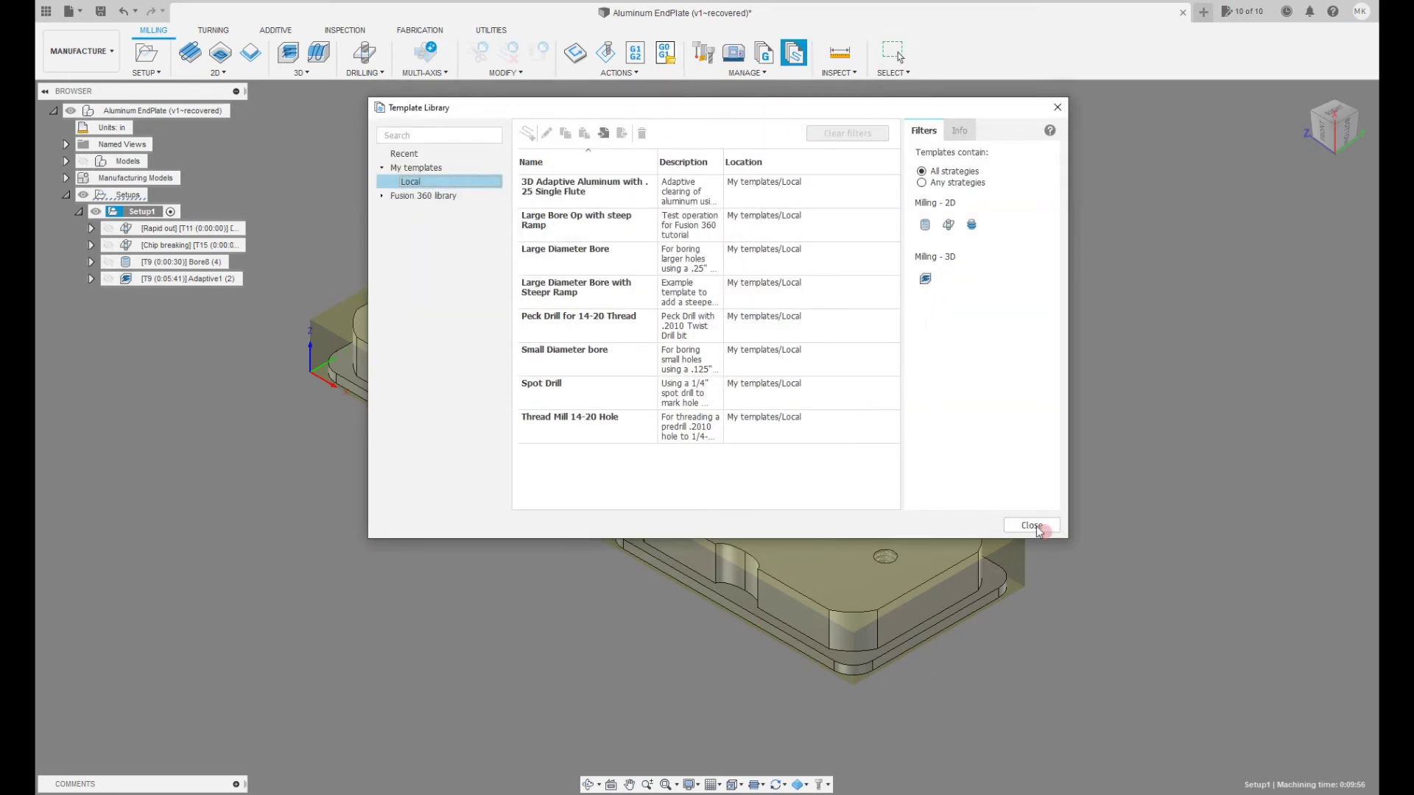
click(1032, 525)
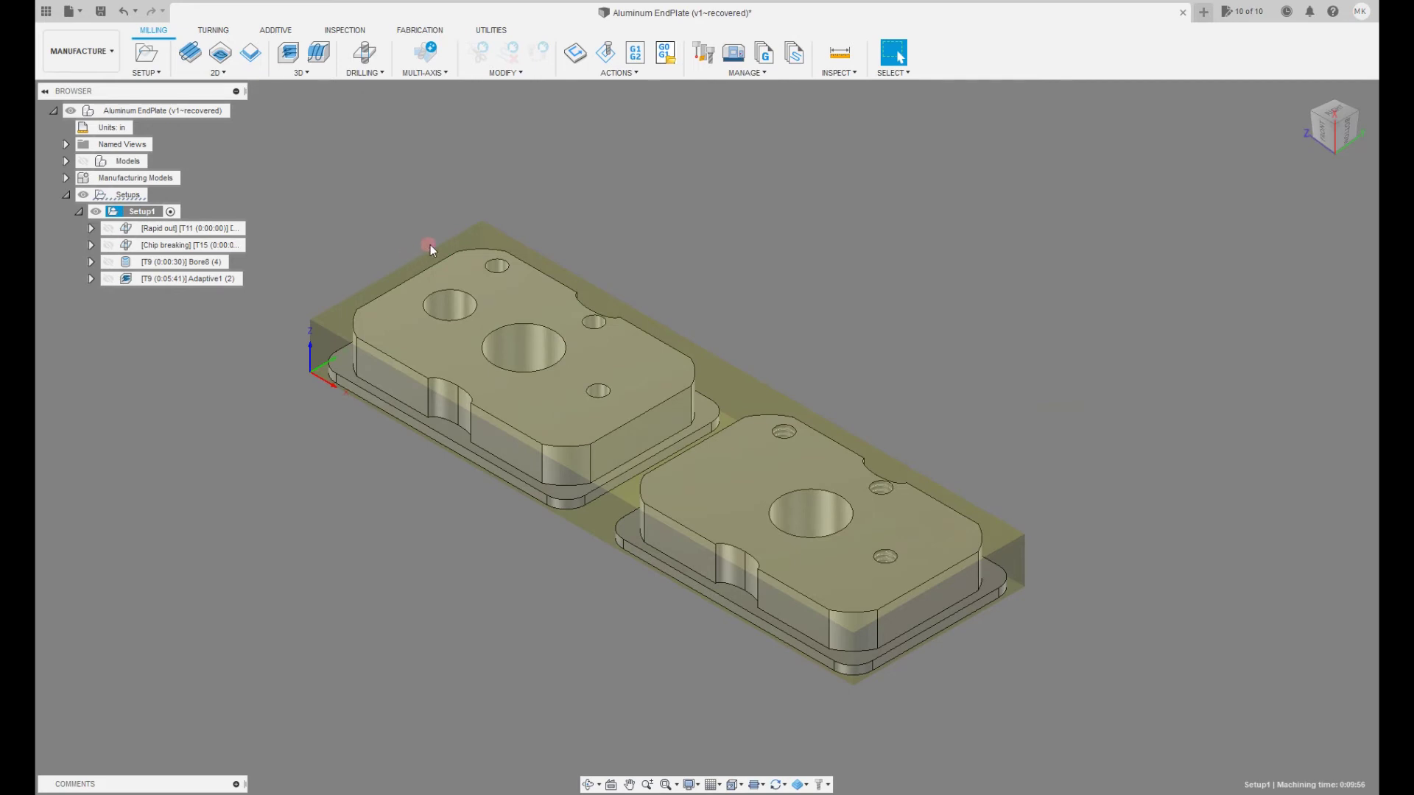
Delete all four operations, from the spot drill through the adaptive clearing, from Setup1.
click(210, 280)
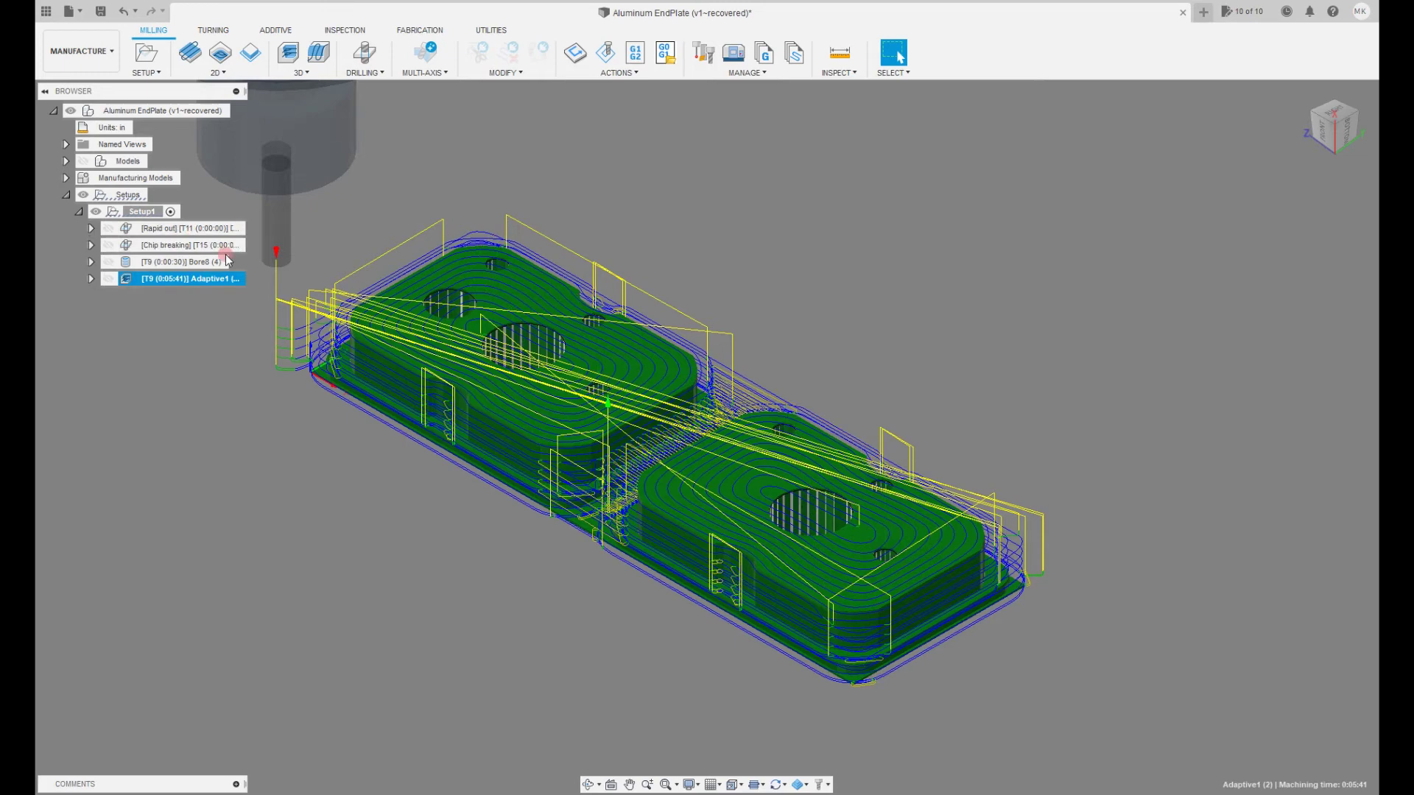
shift+click(222, 230)
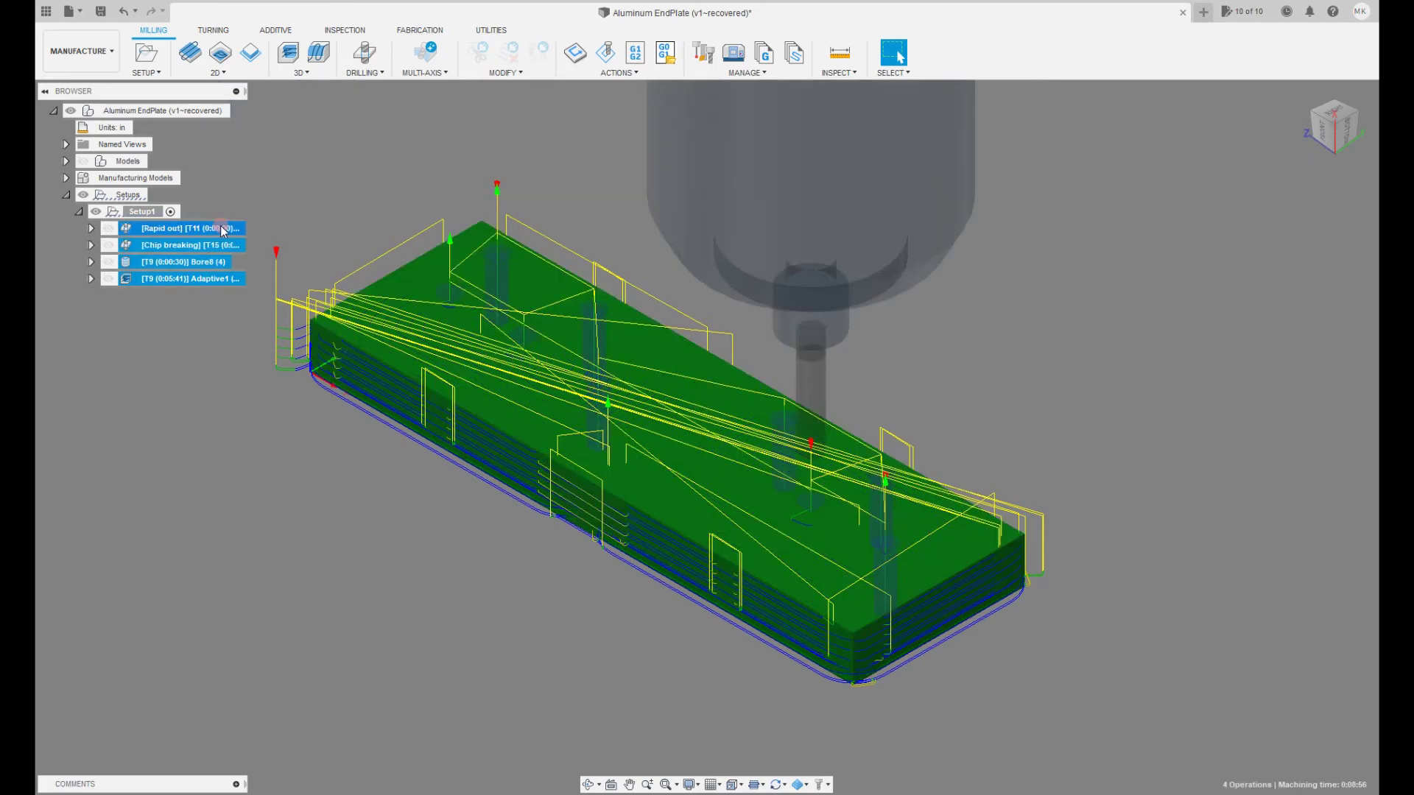
key(Delete)
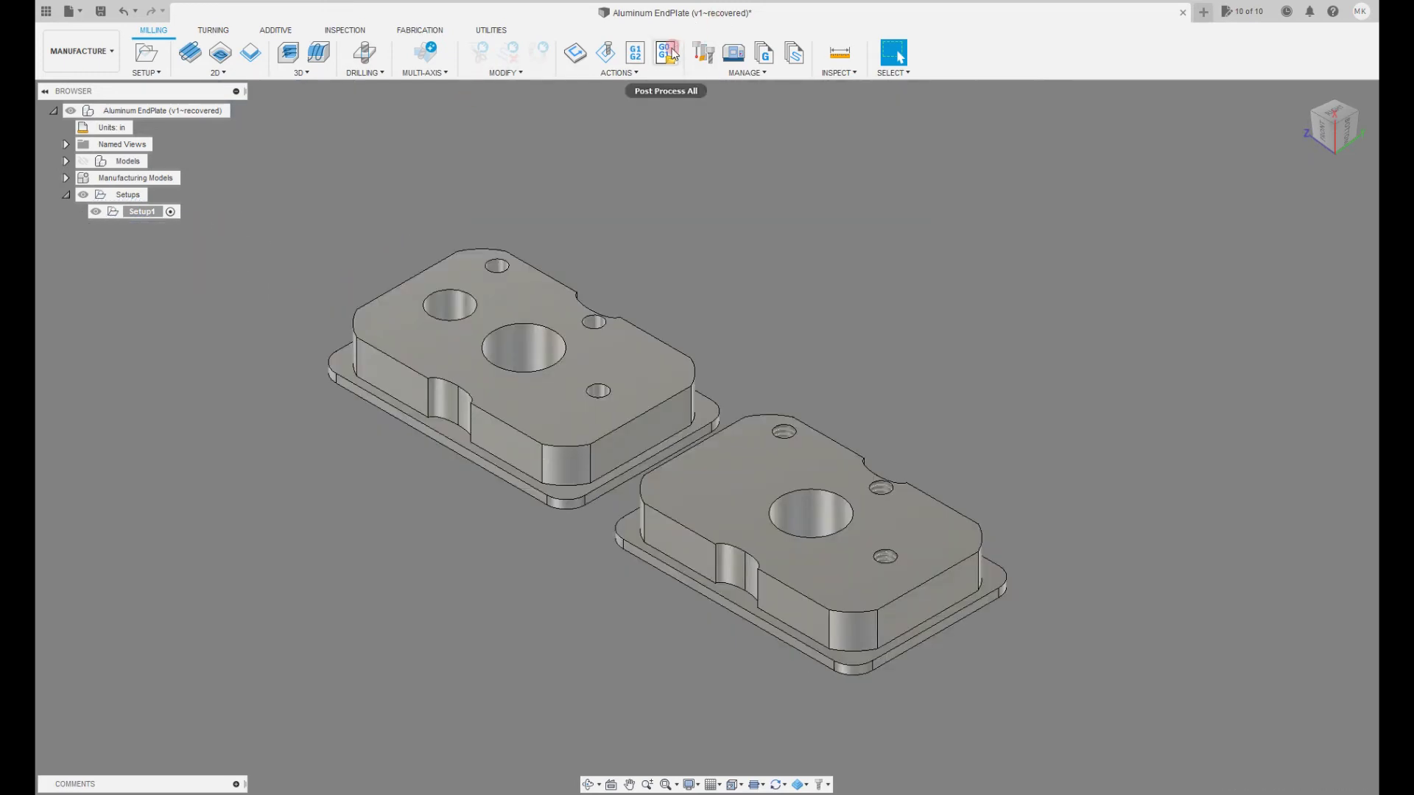
Add operations to Setup1 together from the Spot Drill, Peck Drill for 14-20 Thread, Large Diameter Bore and 3D Adaptive Aluminum with .25 Single Flute templates.
click(795, 53)
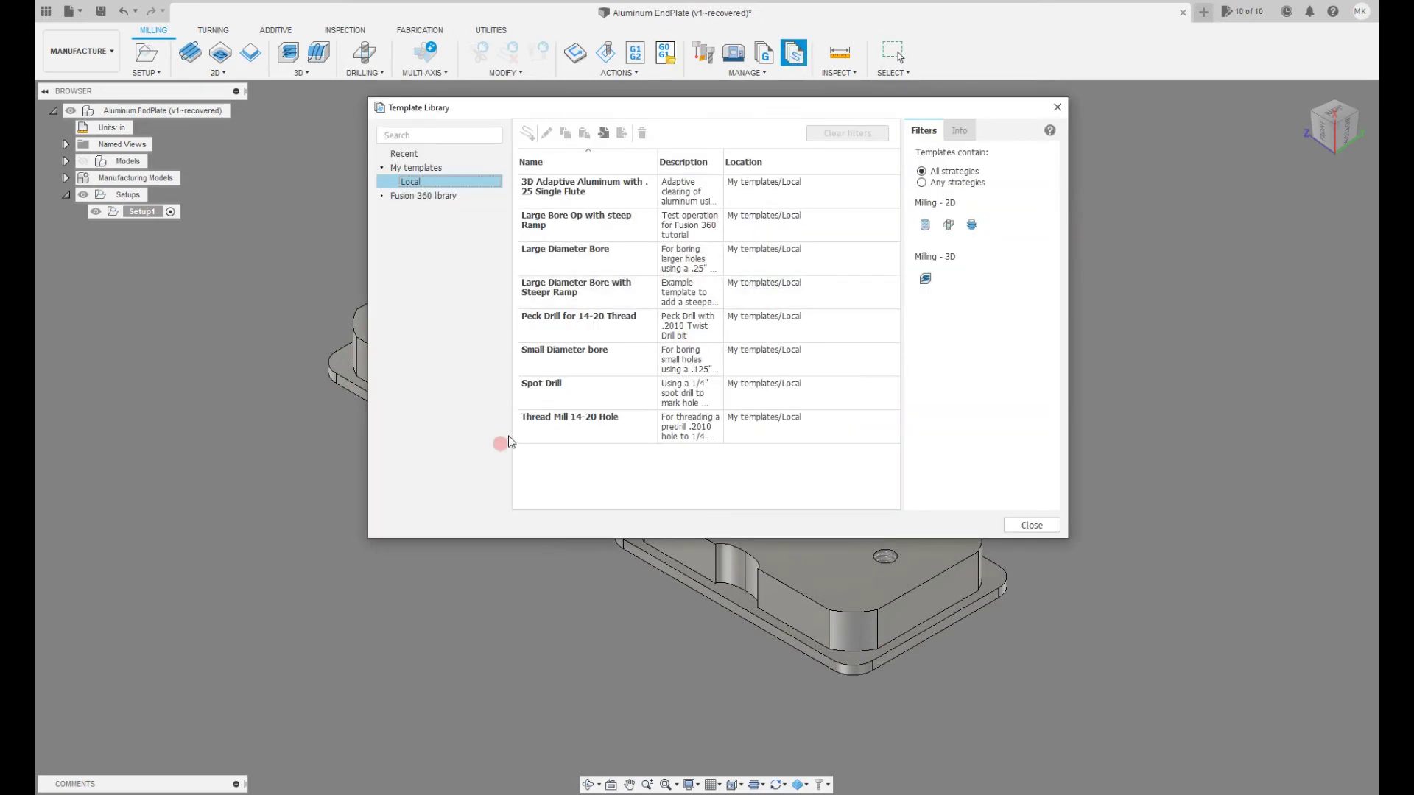
click(575, 432)
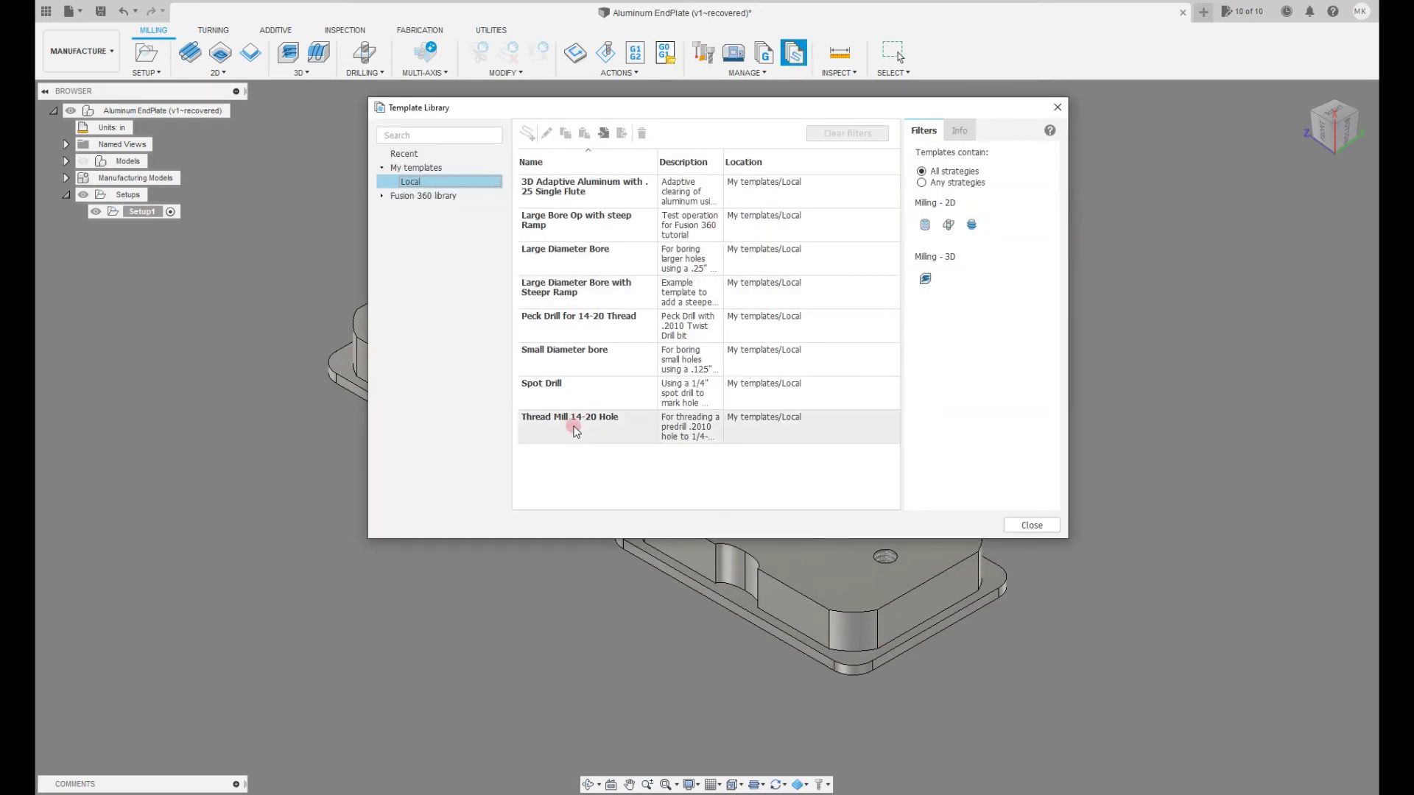
click(575, 396)
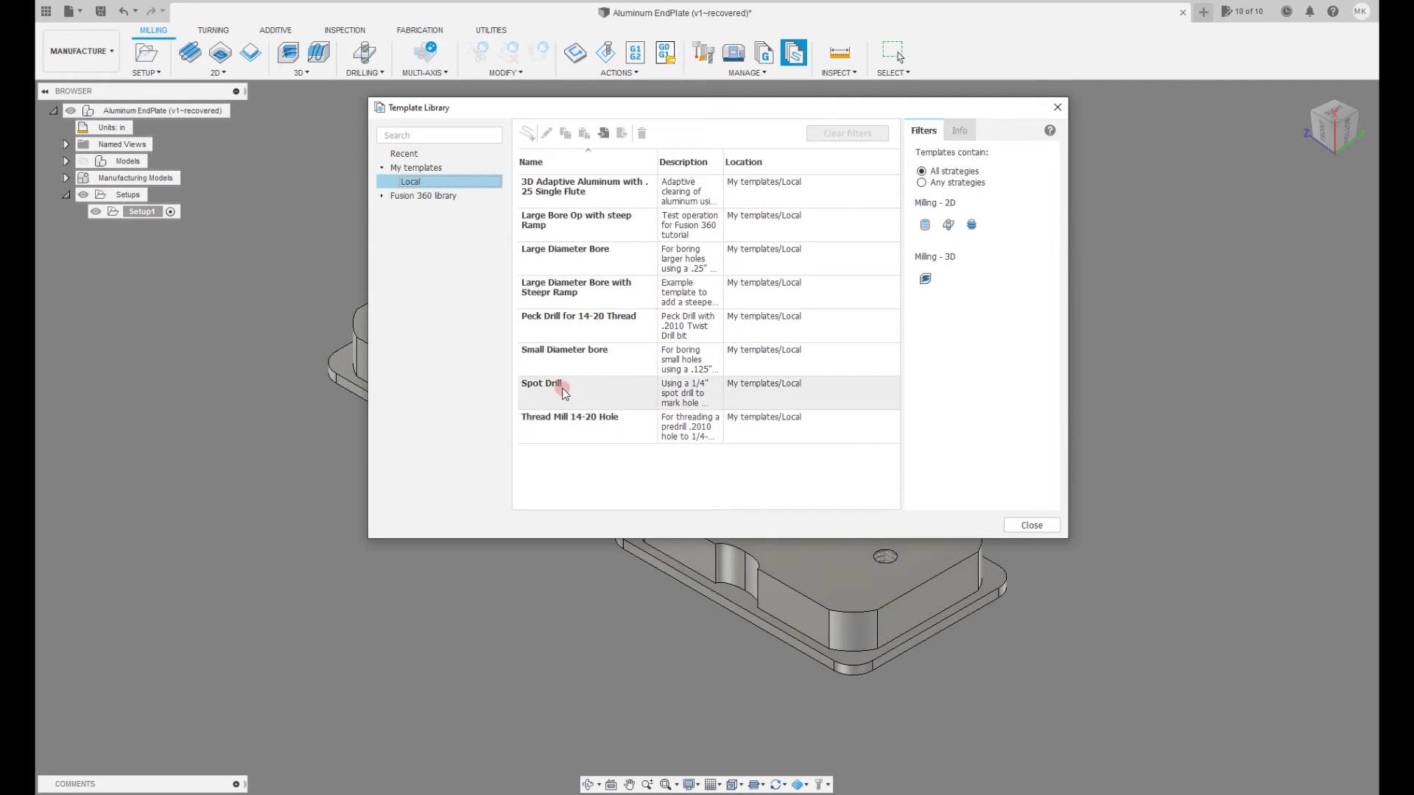
click(564, 393)
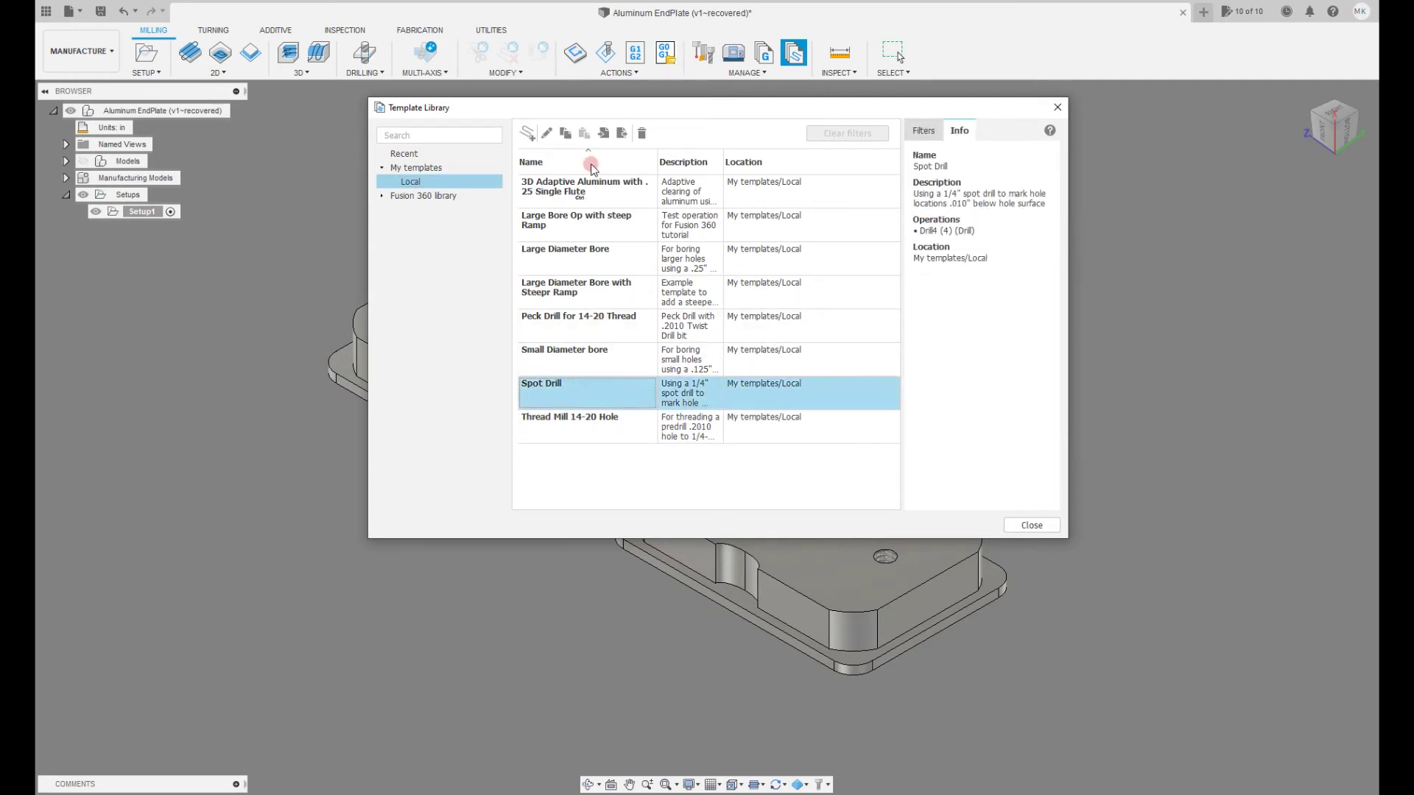
ctrl+click(568, 325)
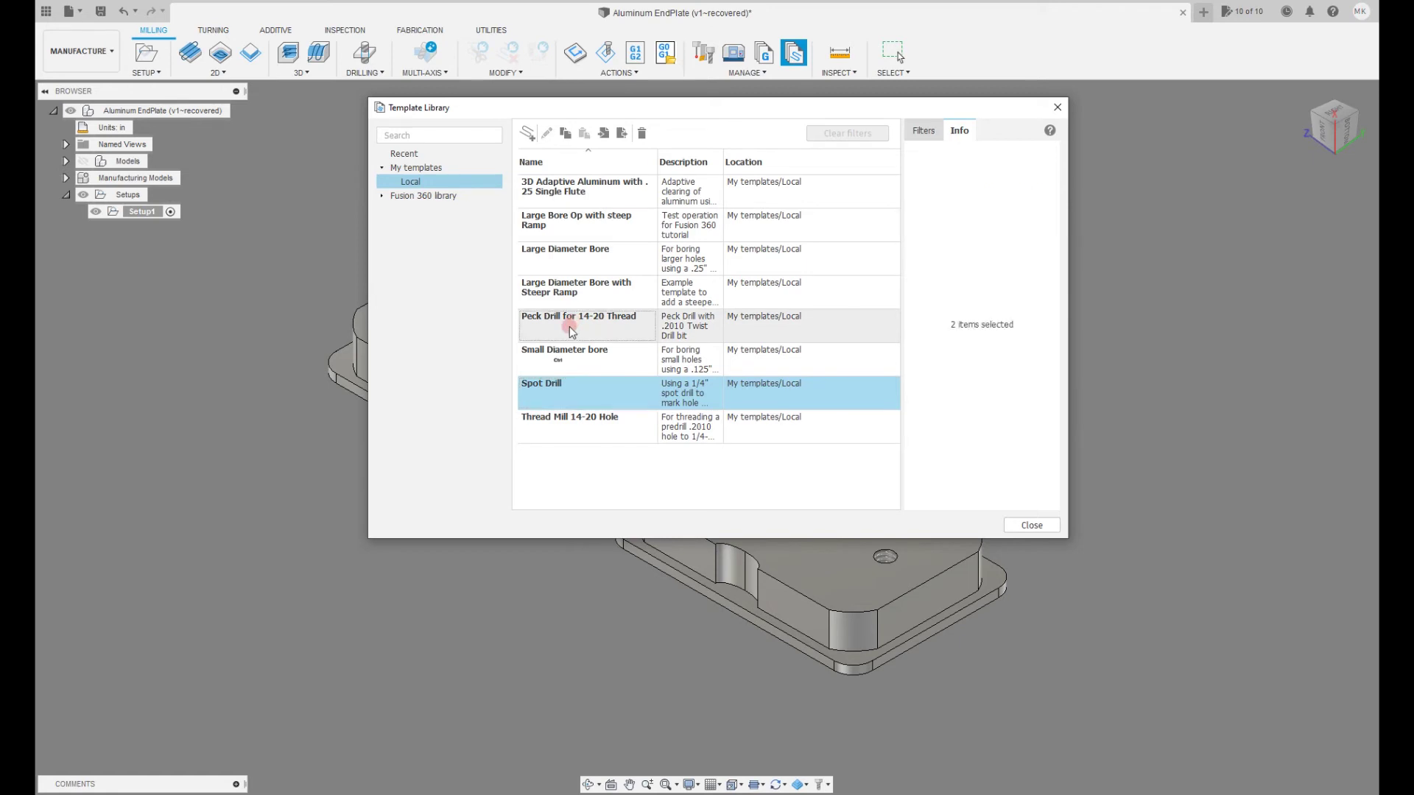
ctrl+click(615, 265)
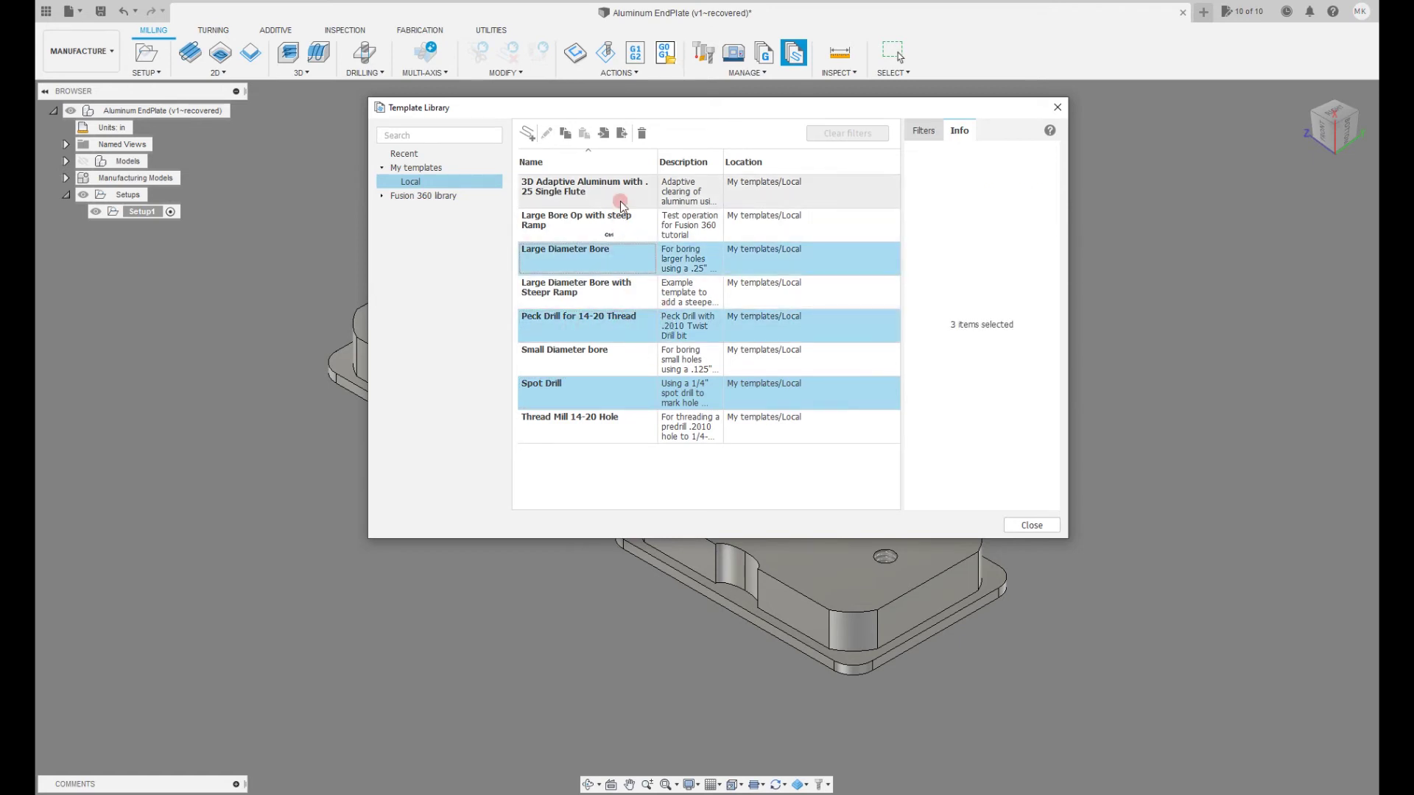
ctrl+click(618, 195)
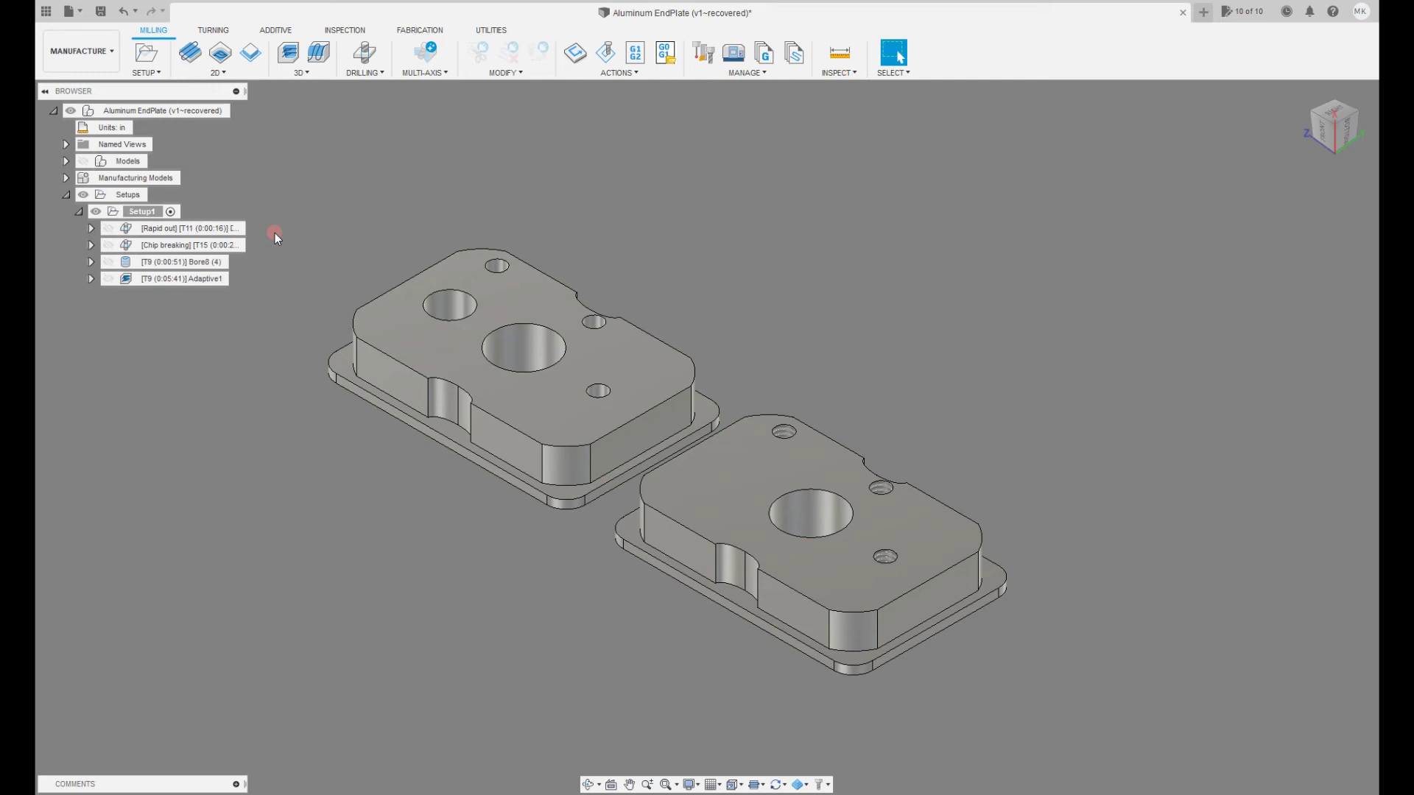
Compare all four Setup1 operations in the Compare and Edit table, listing only the editable parameters.
click(219, 230)
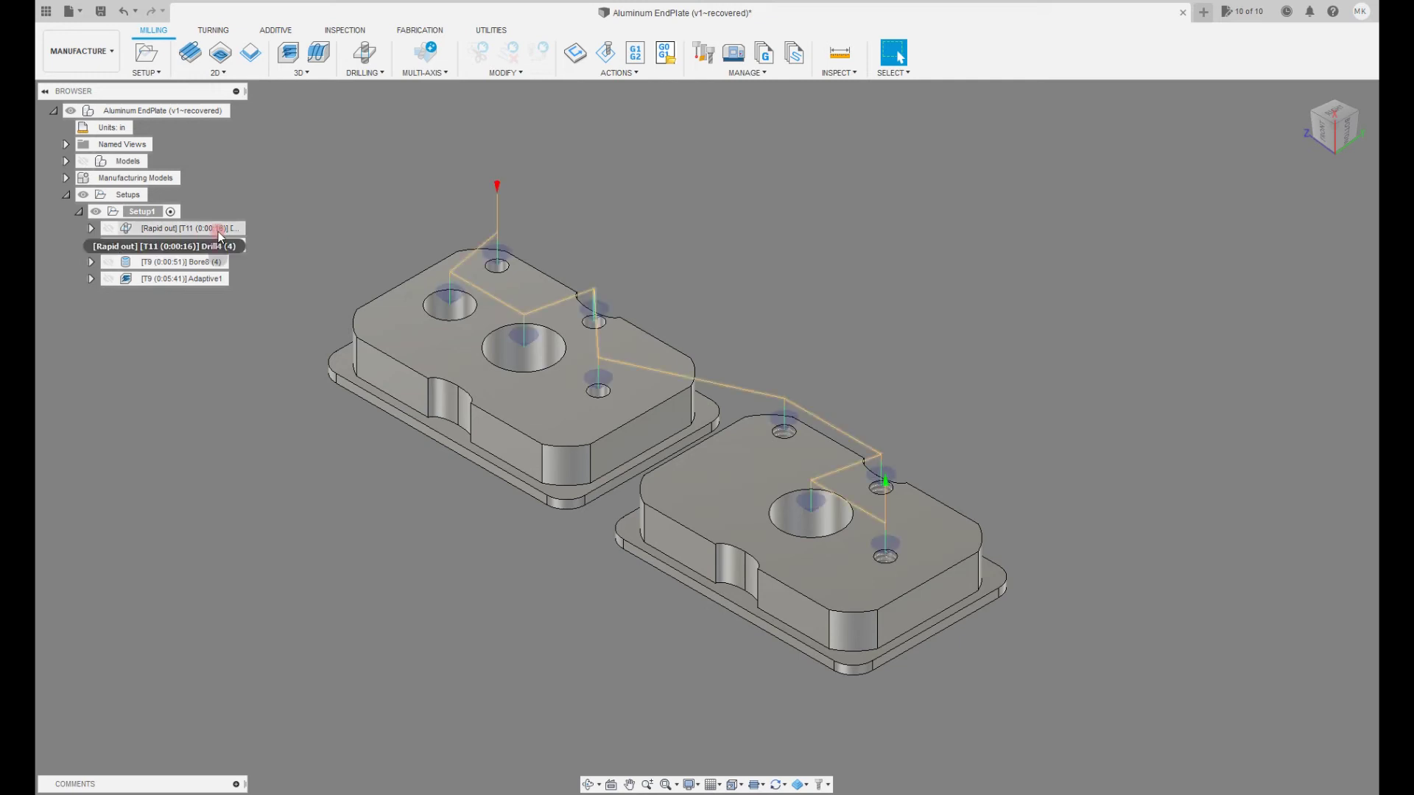
shift+click(183, 276)
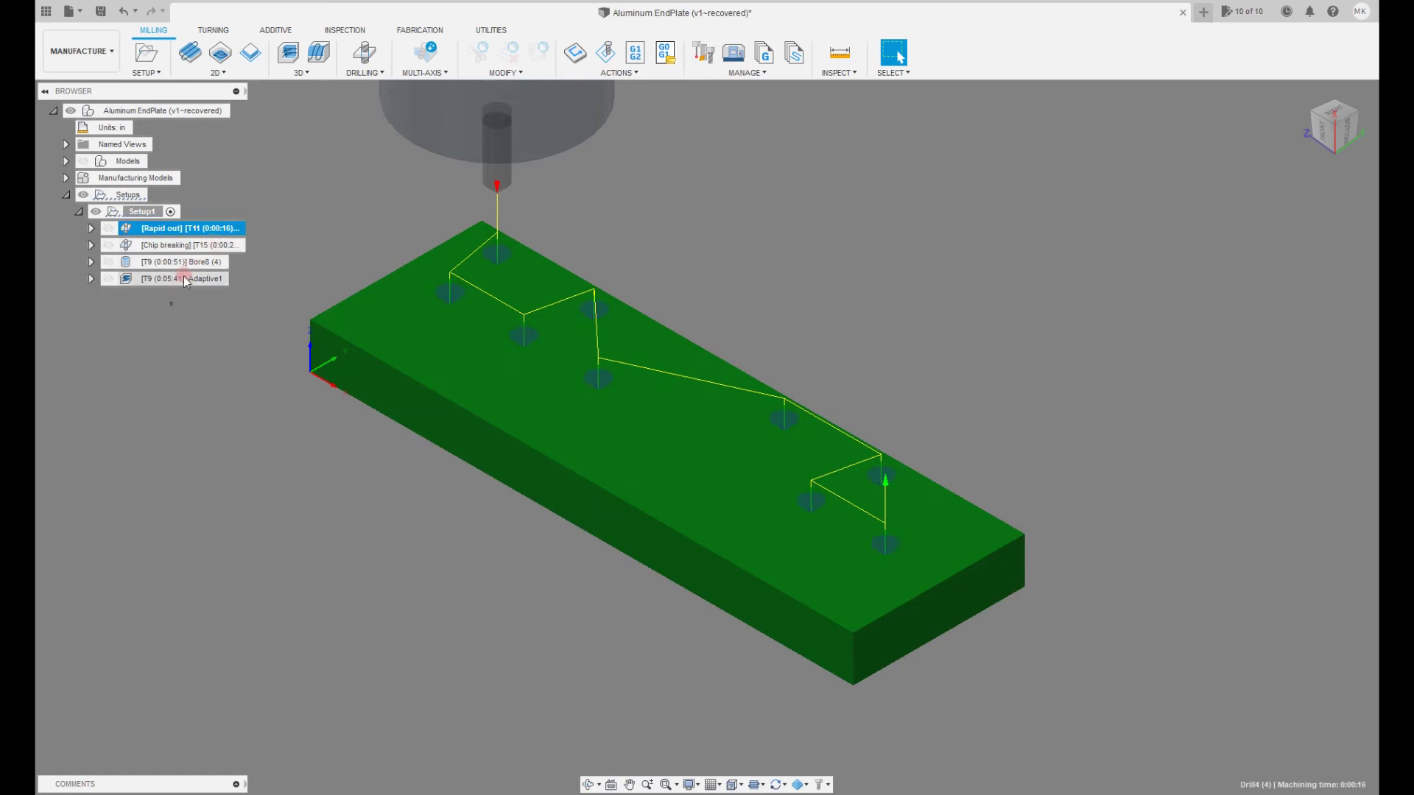
right_click(209, 234)
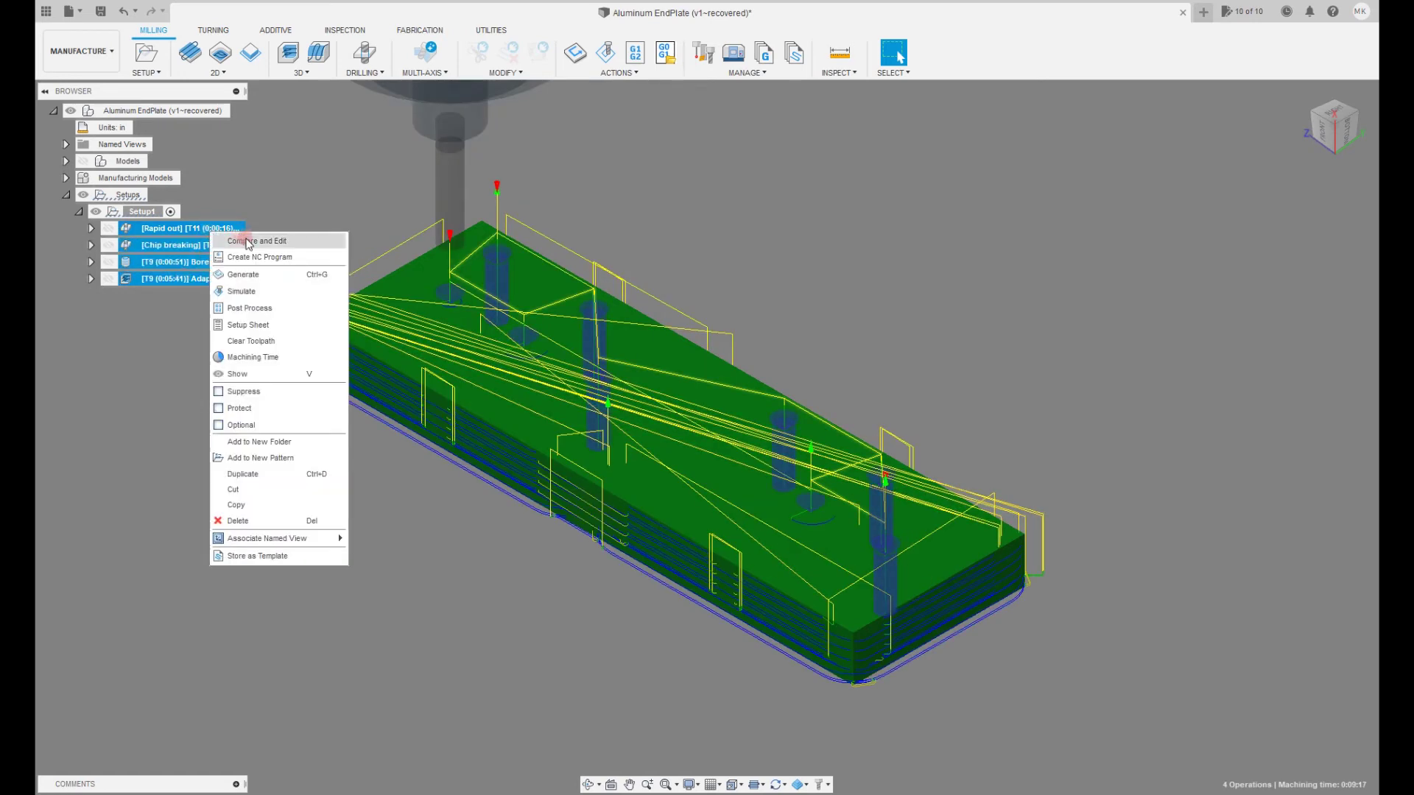
ctrl+click(220, 228)
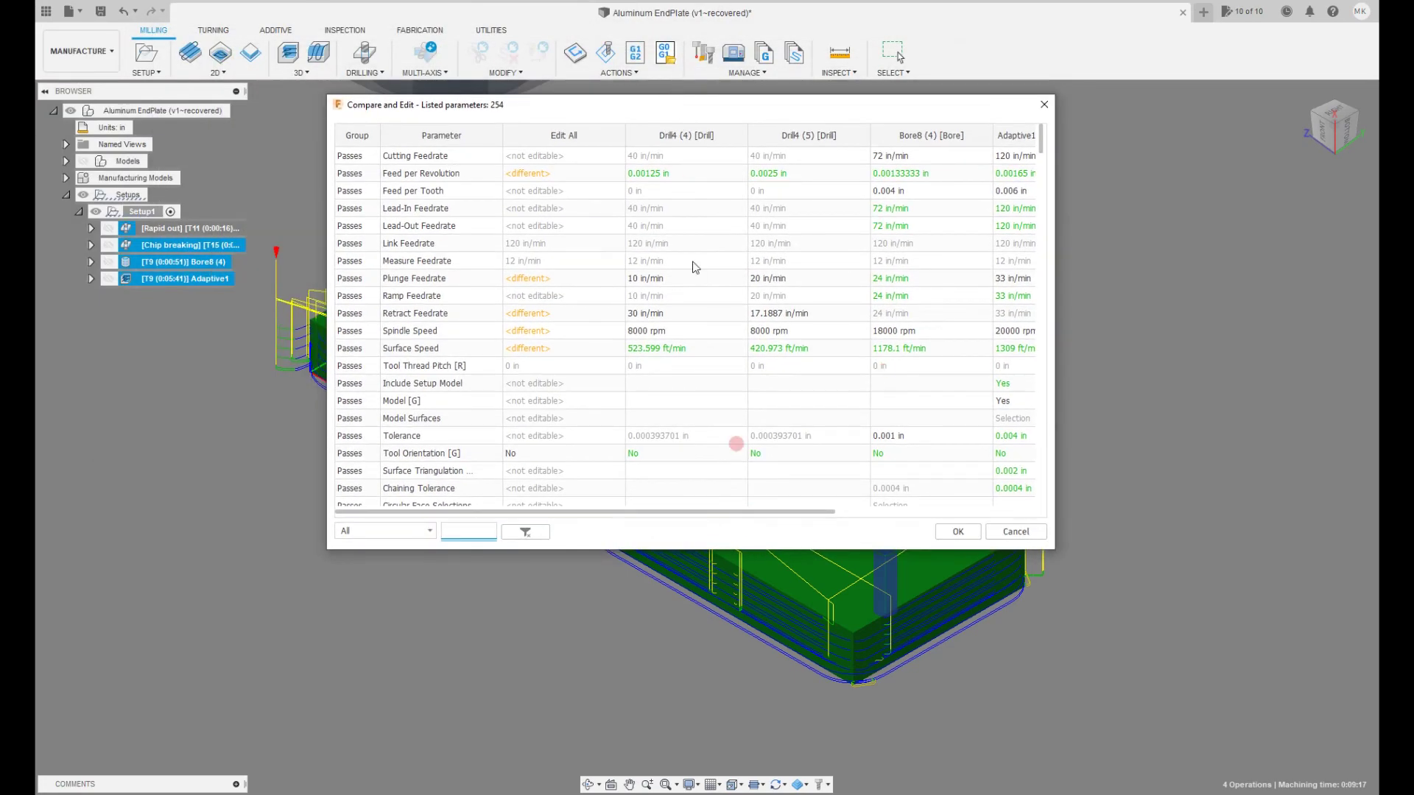
drag(698, 511, 631, 496)
click(422, 536)
click(385, 557)
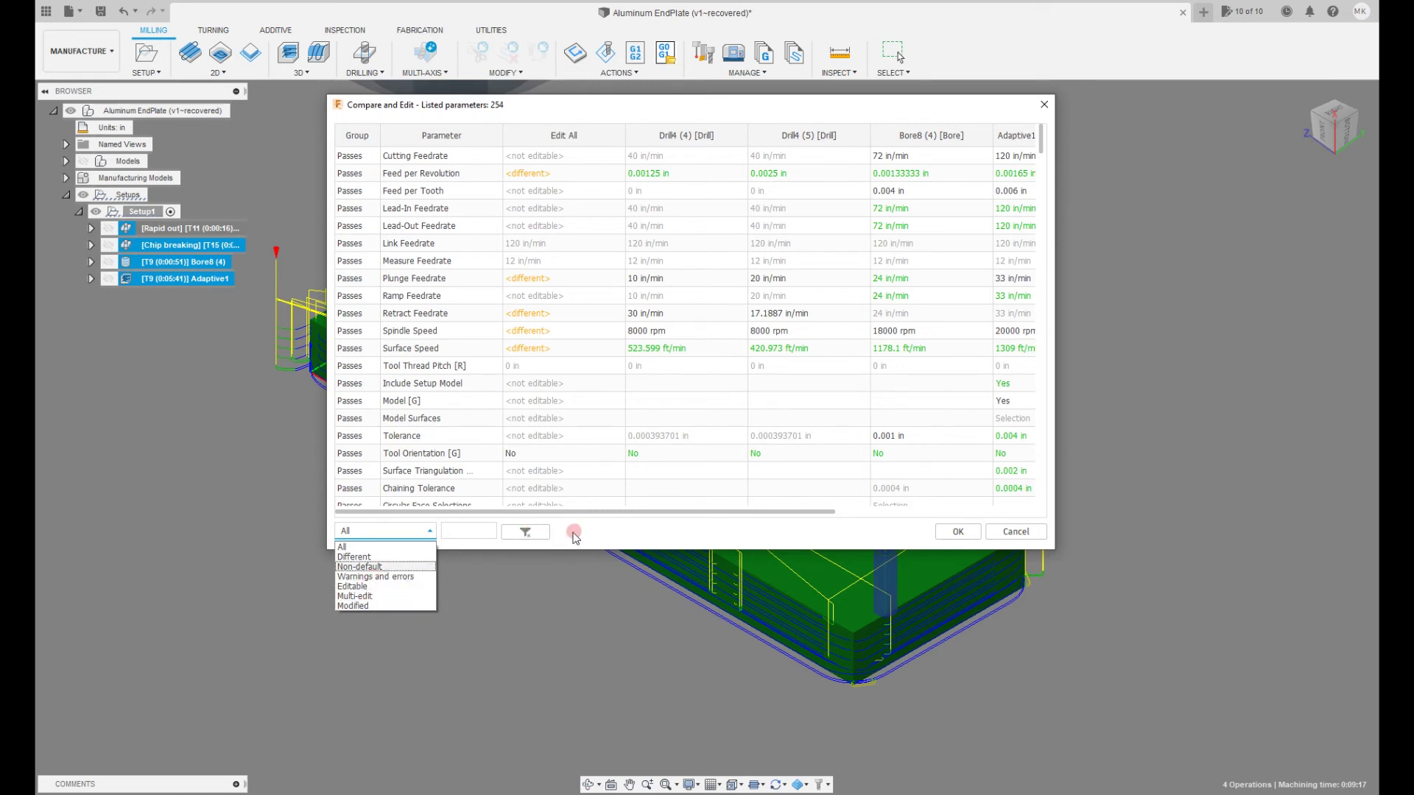
click(392, 587)
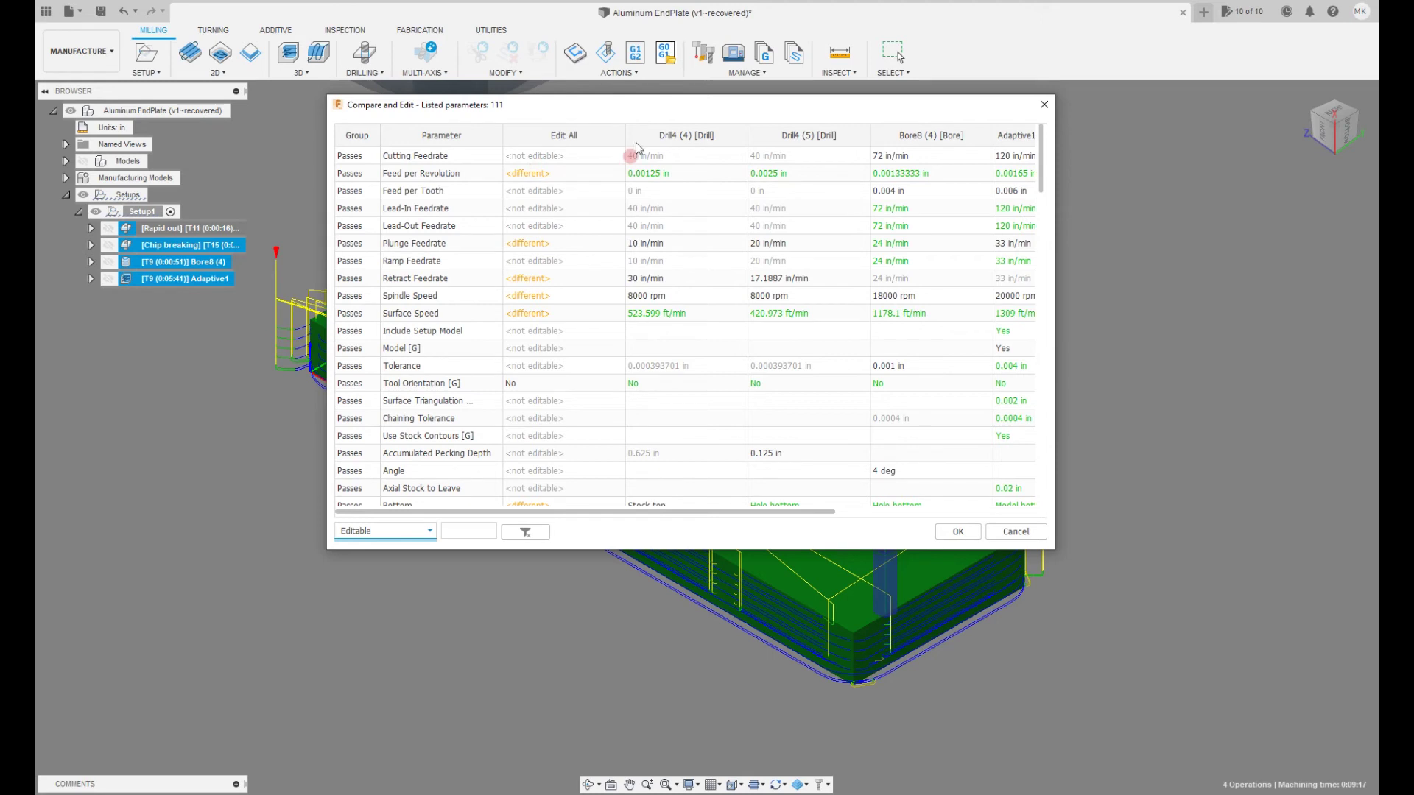
Check the spot drill's feed-per-revolution expression and set its Plunge Feedrate to 12 in/min.
double_click(687, 175)
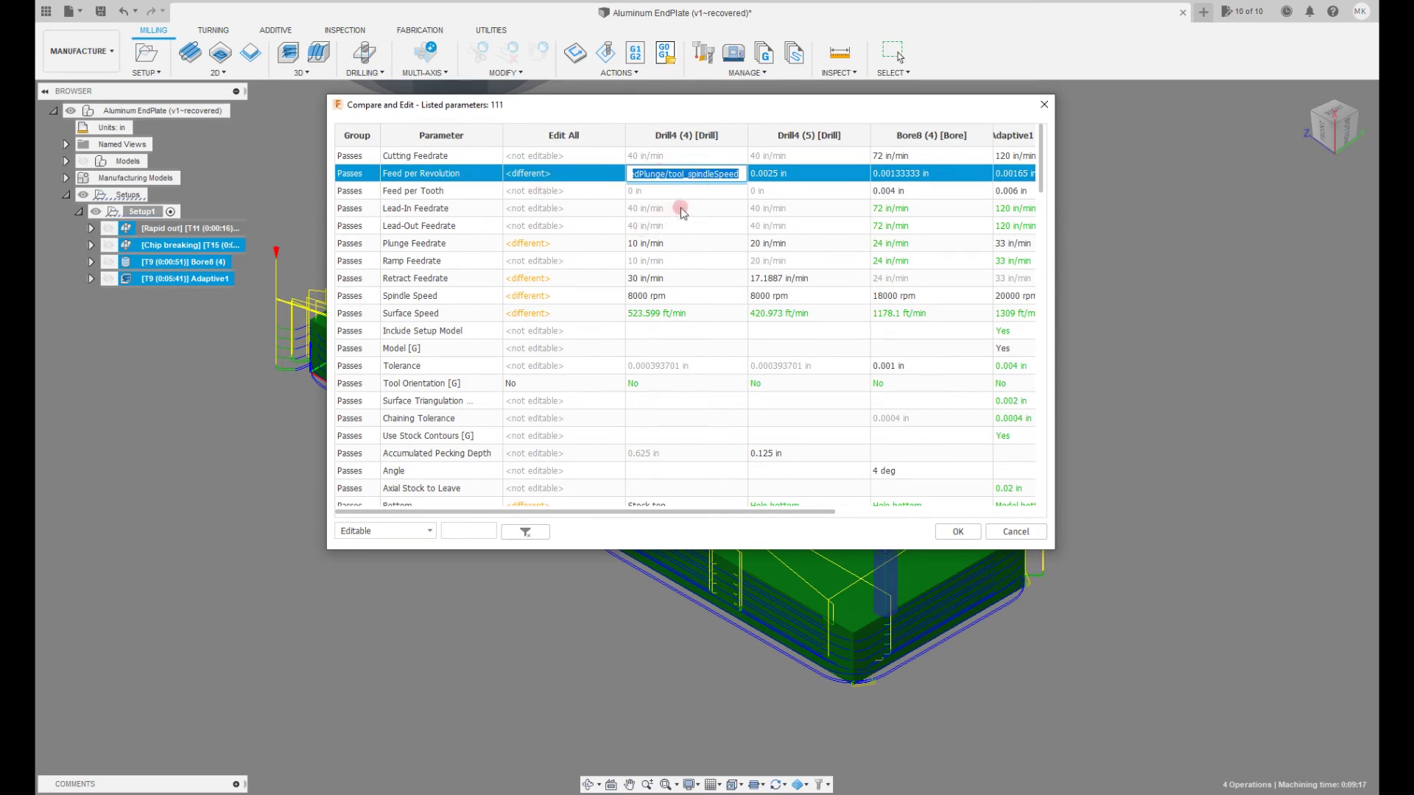
double_click(673, 243)
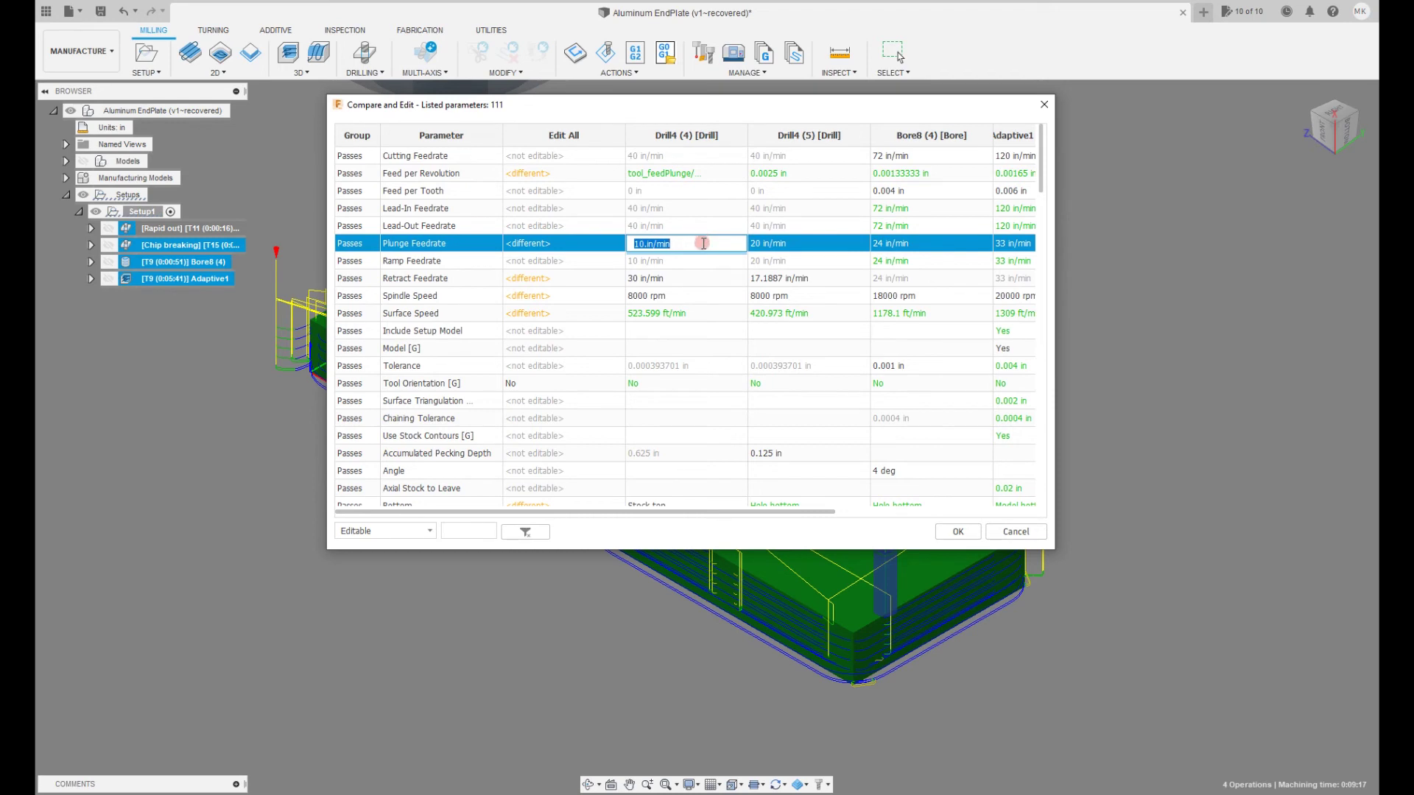
text(12)
key(Return)
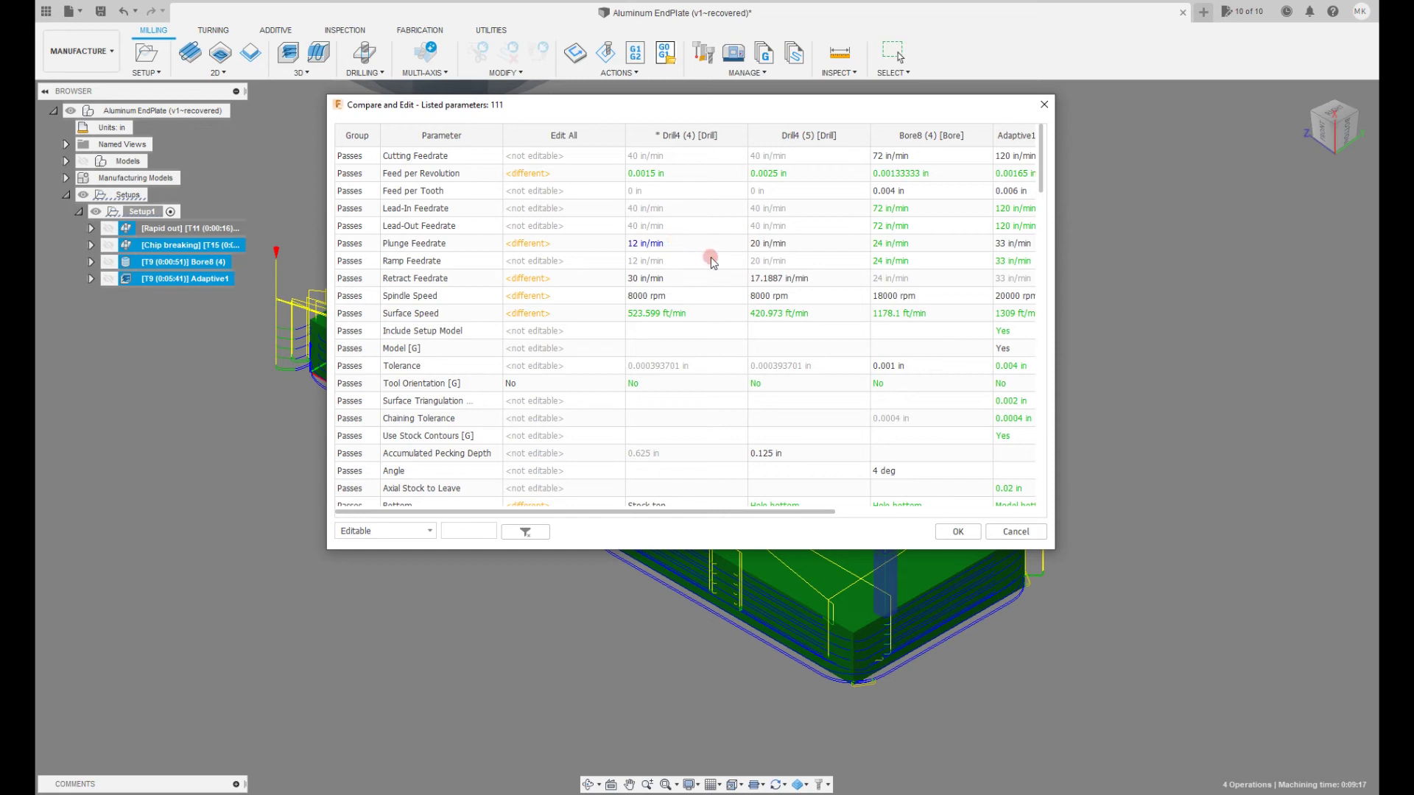
Set the Spindle Speed of all four operations together to 12000 rpm, accept the changes and update the operations.
double_click(564, 296)
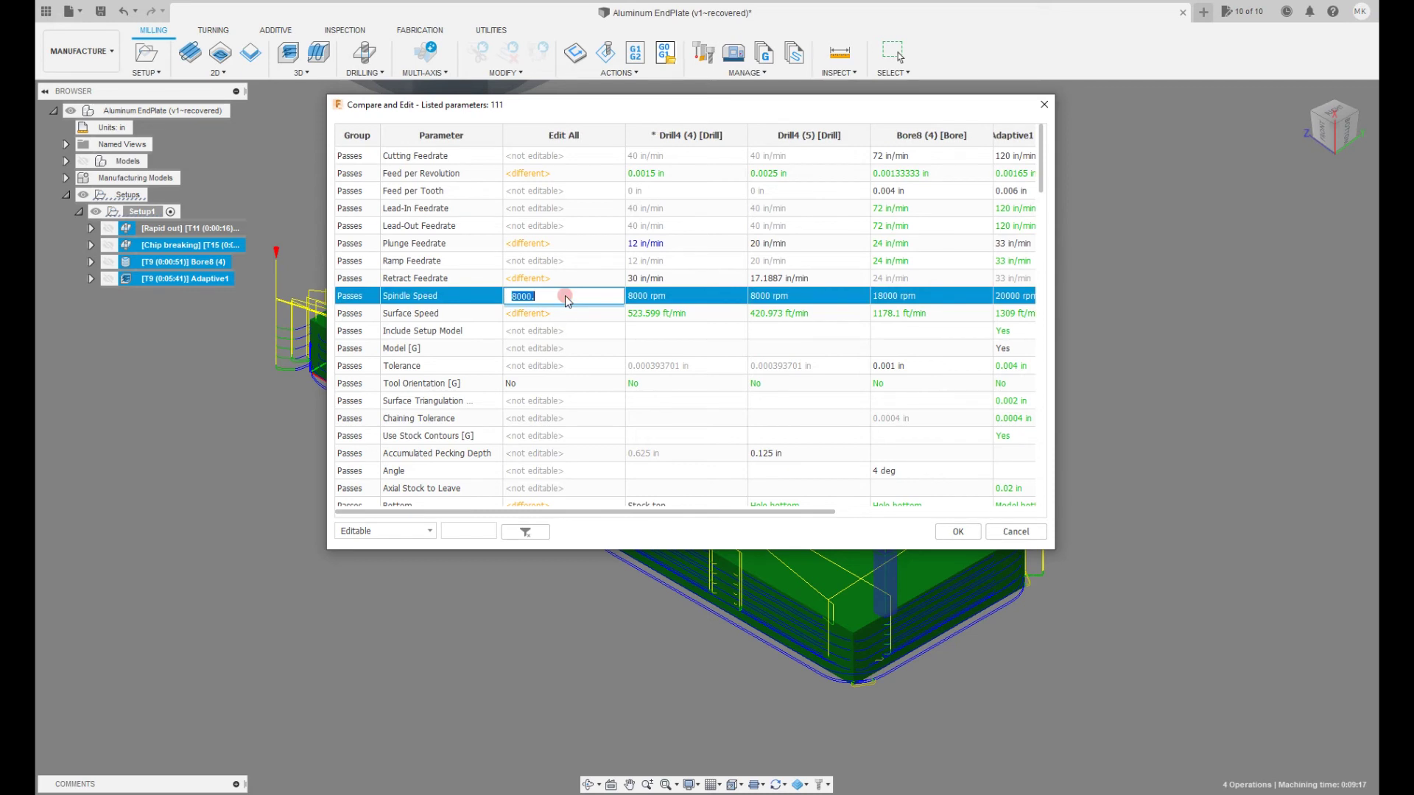
text(12000)
key(Return)
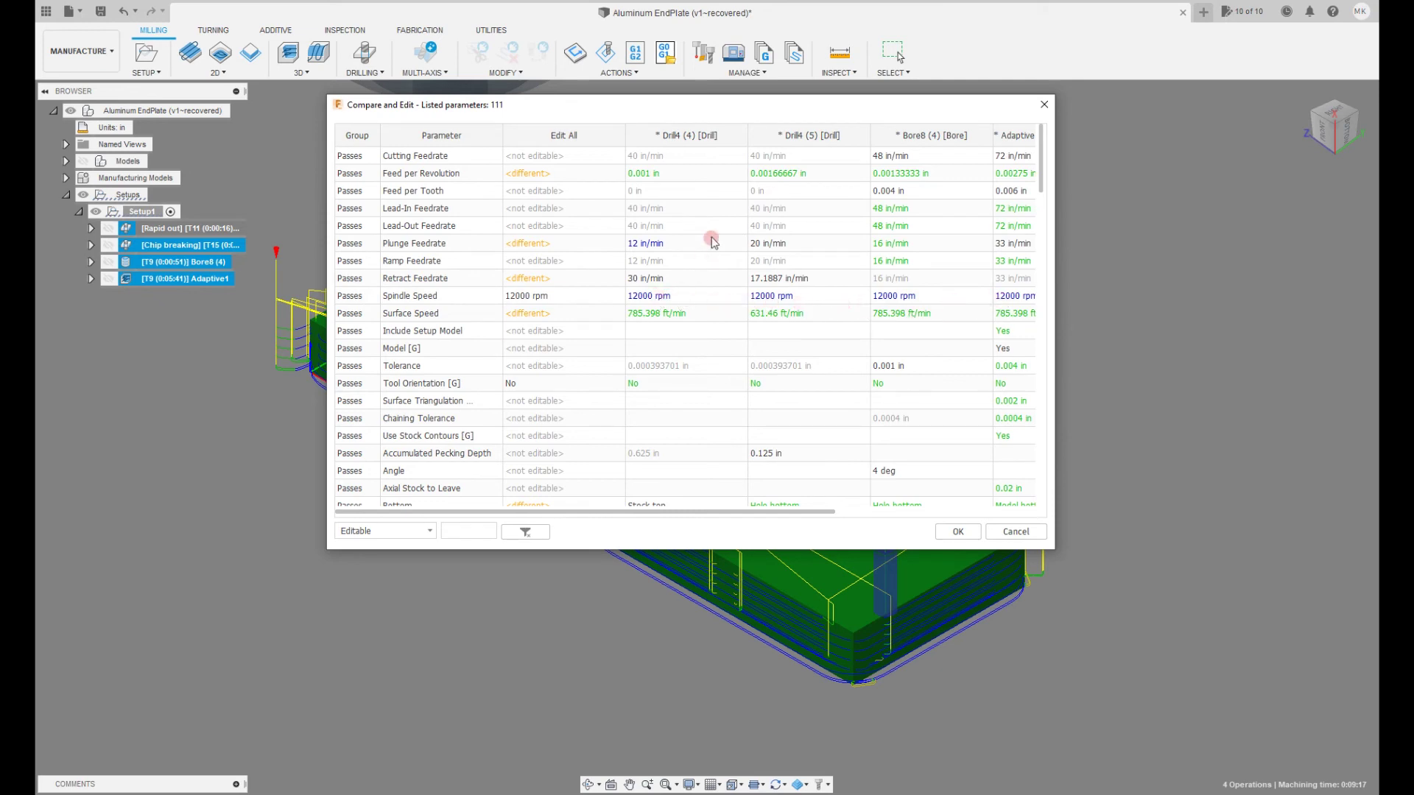
click(964, 533)
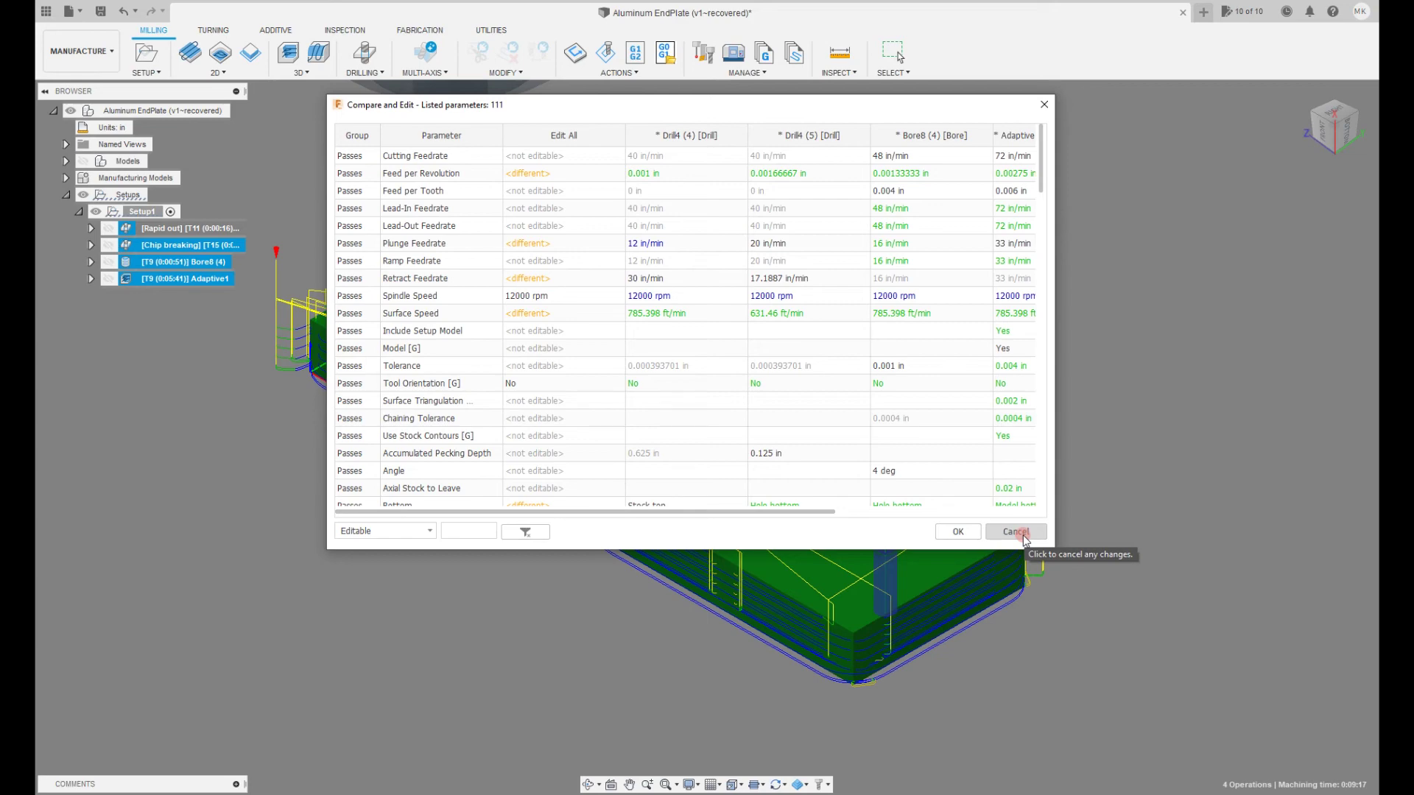
click(971, 531)
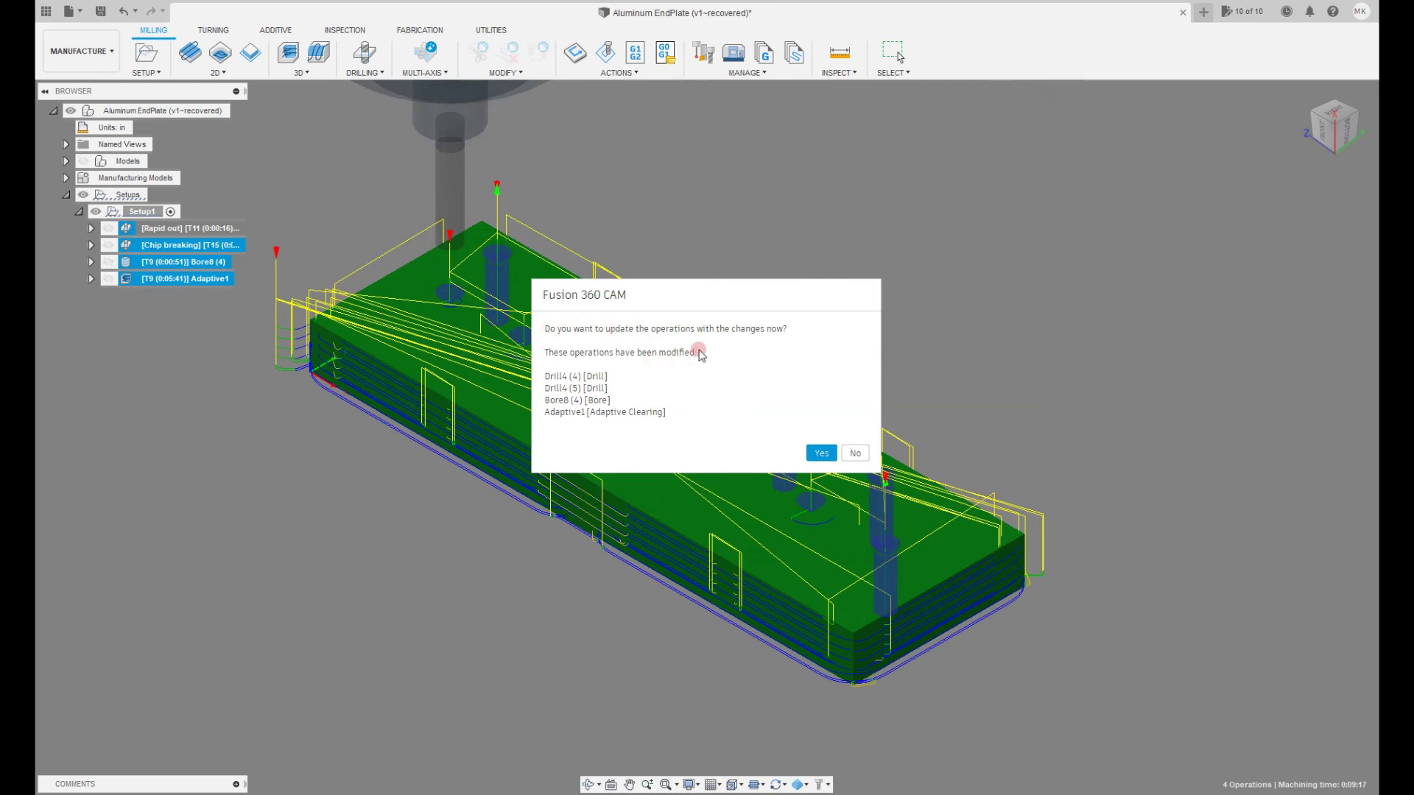
click(823, 452)
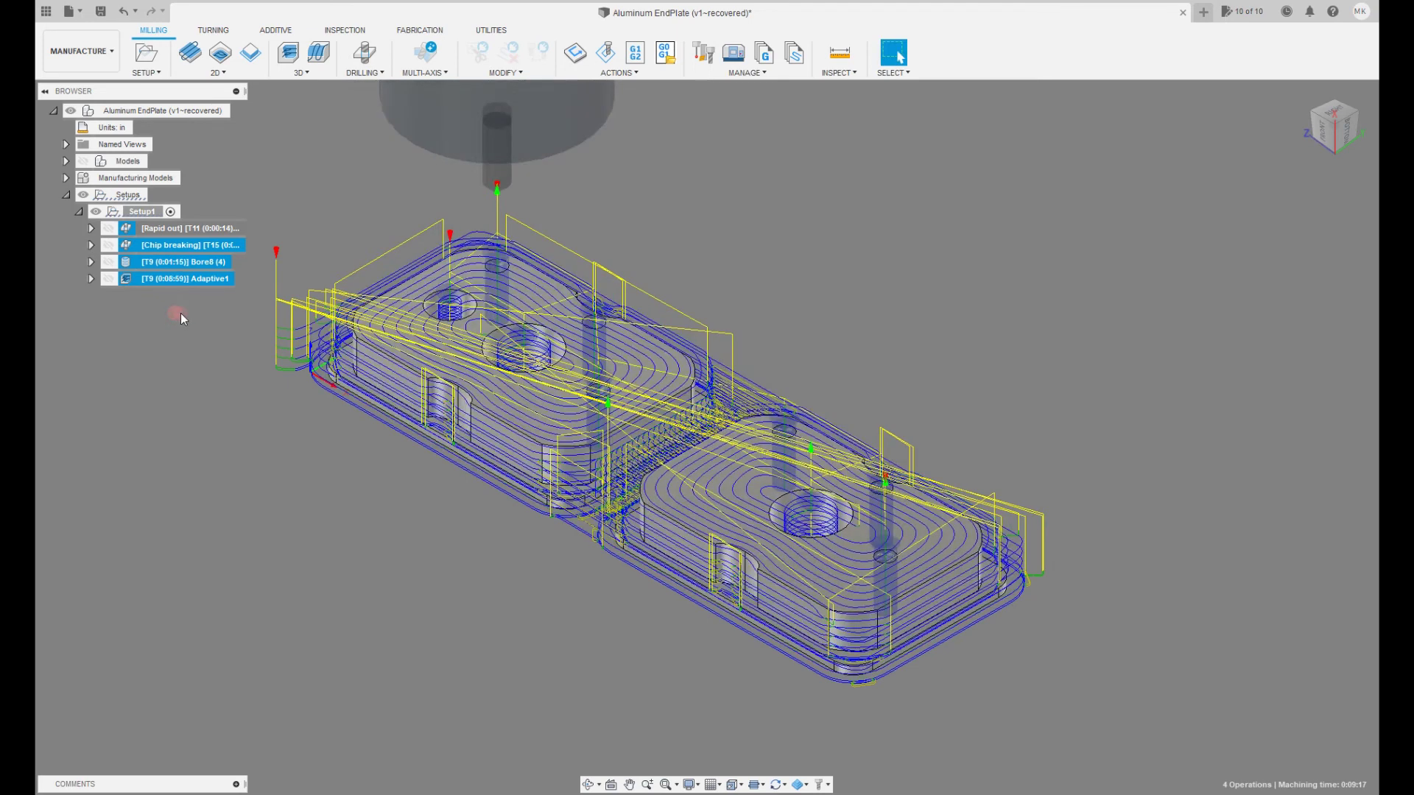
shift+click(142, 229)
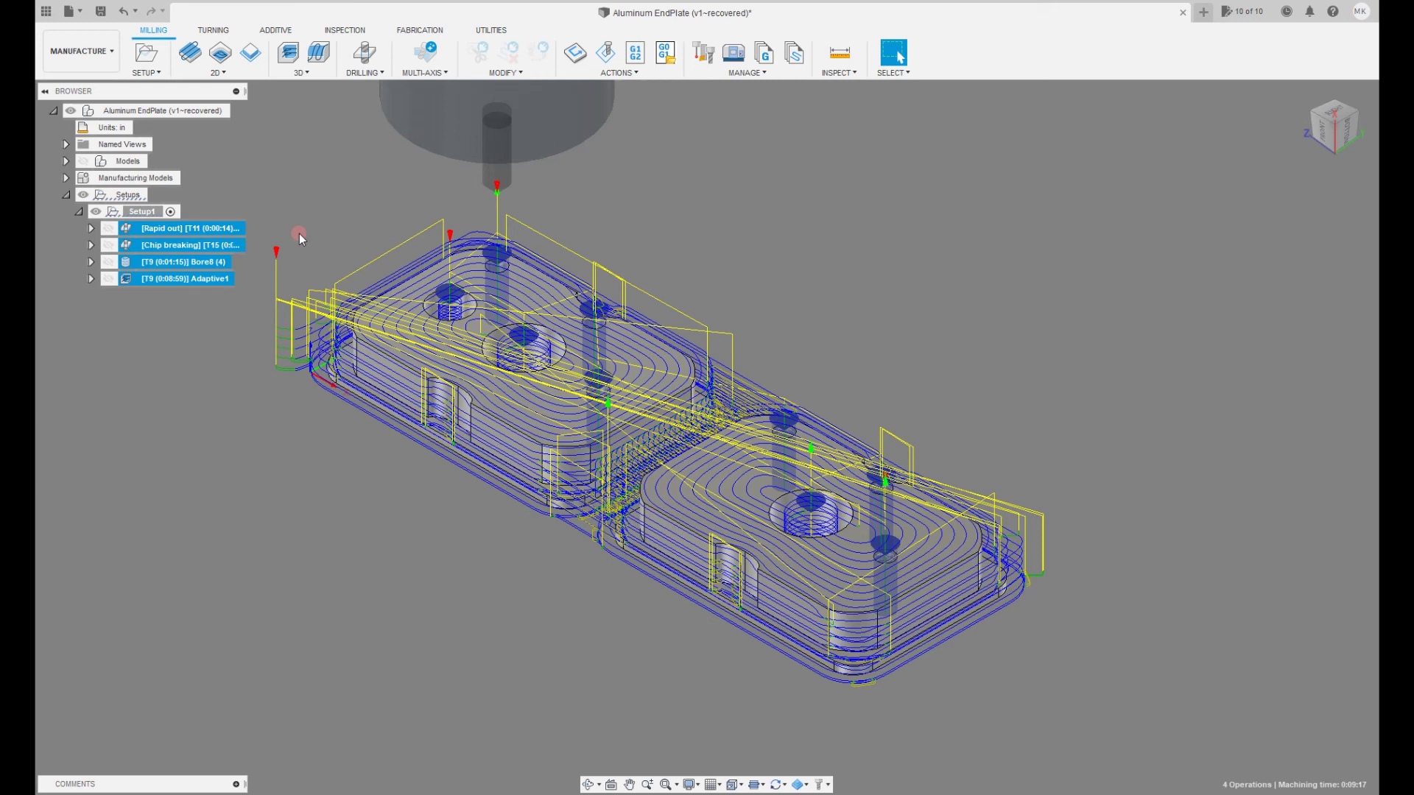
click(748, 199)
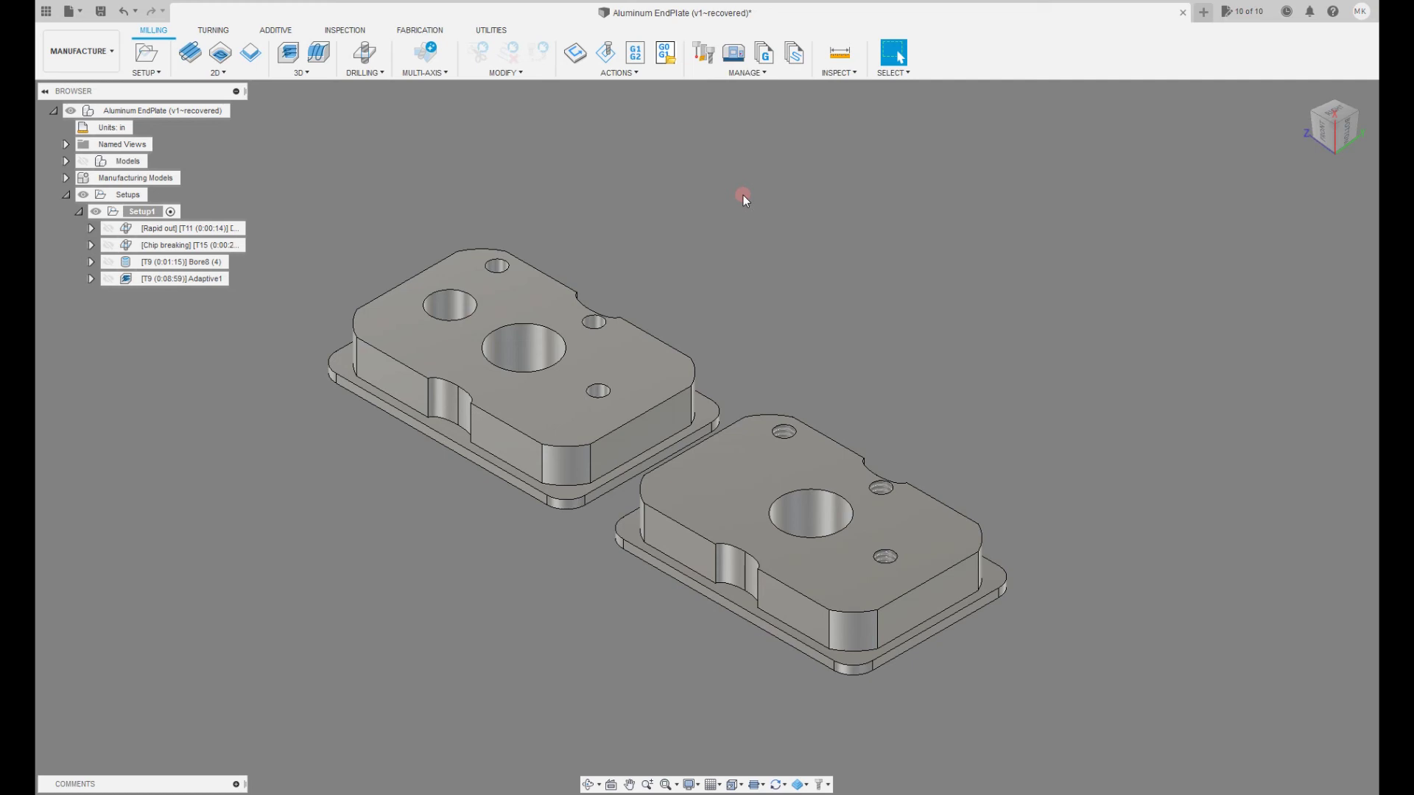
Open the bore operation for editing and reset its ramp angle to the system default.
click(200, 265)
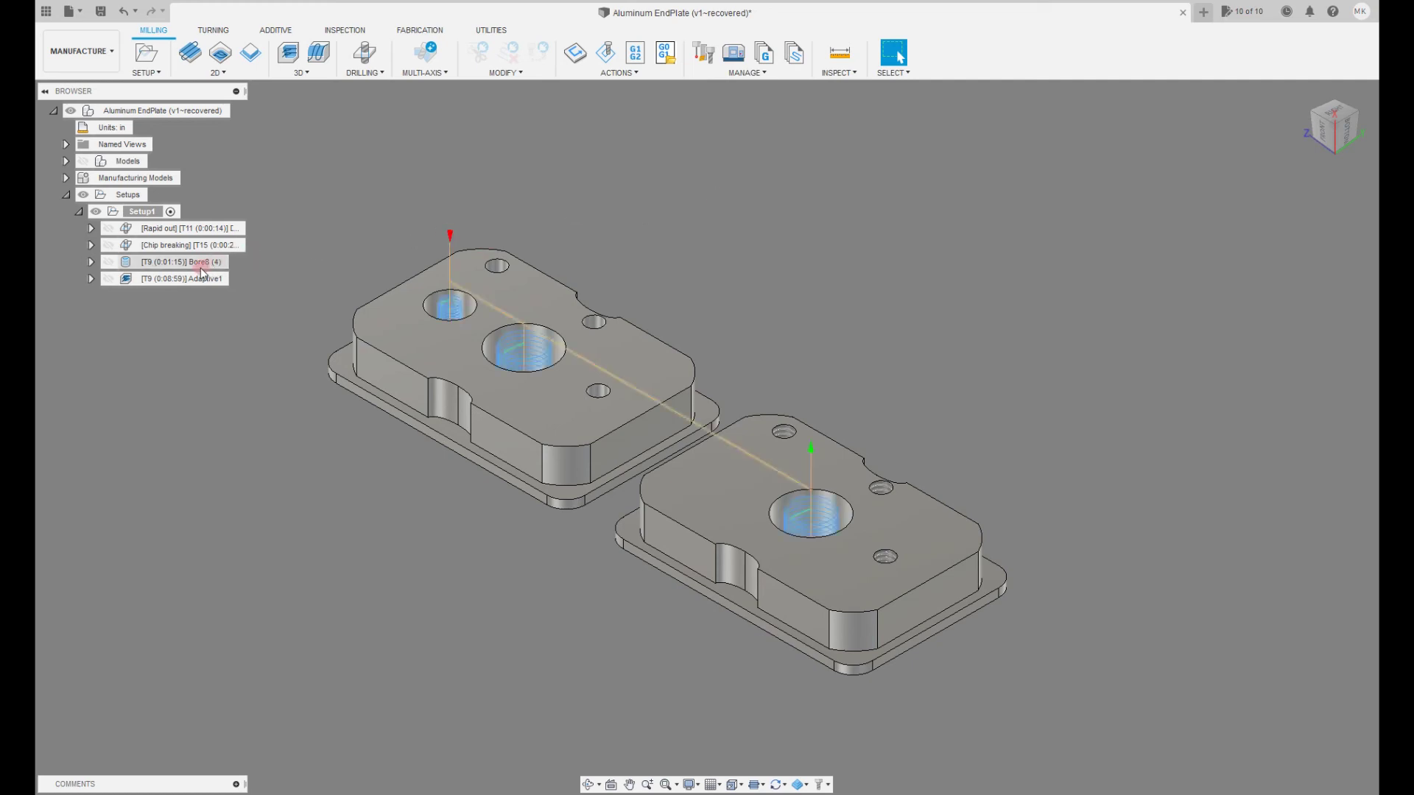
right_click(201, 268)
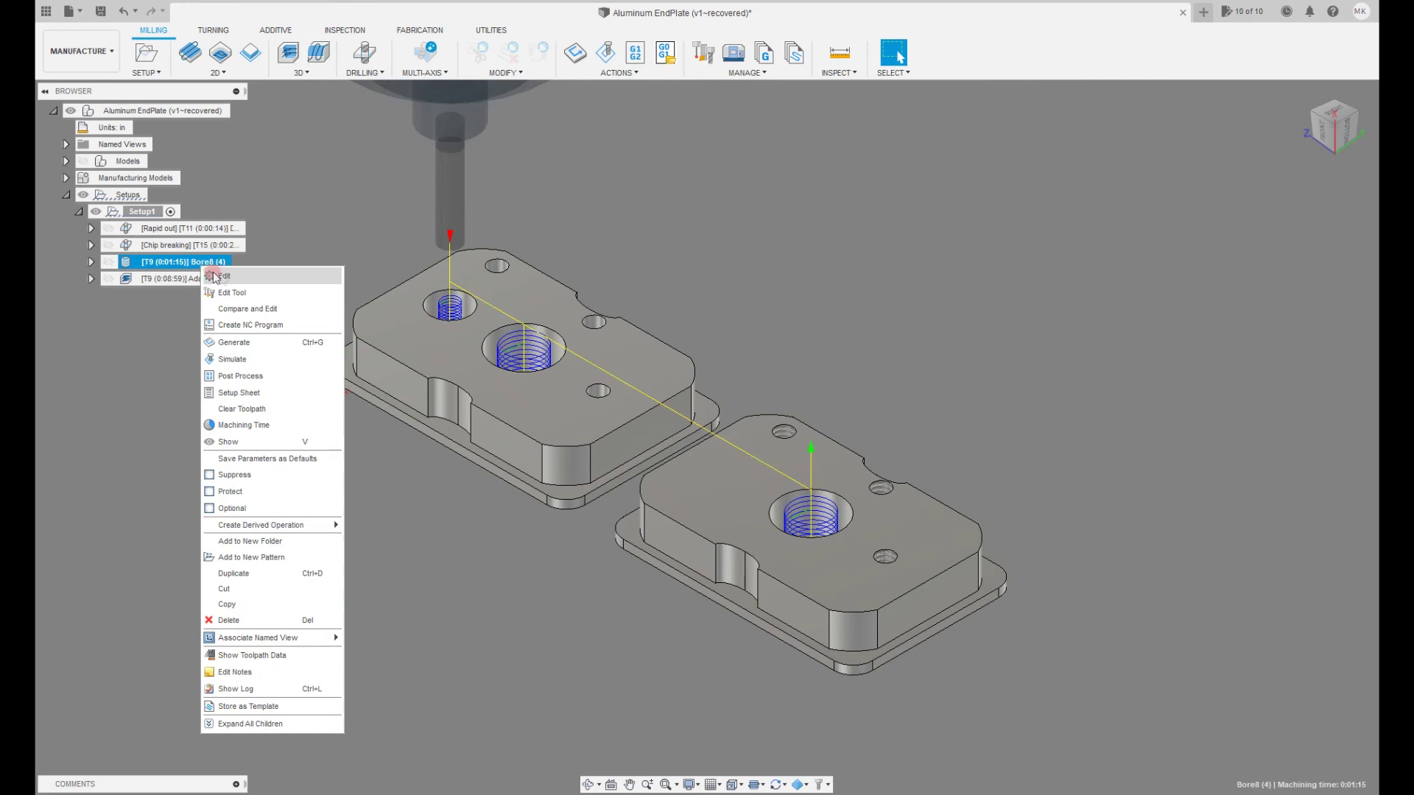
click(216, 276)
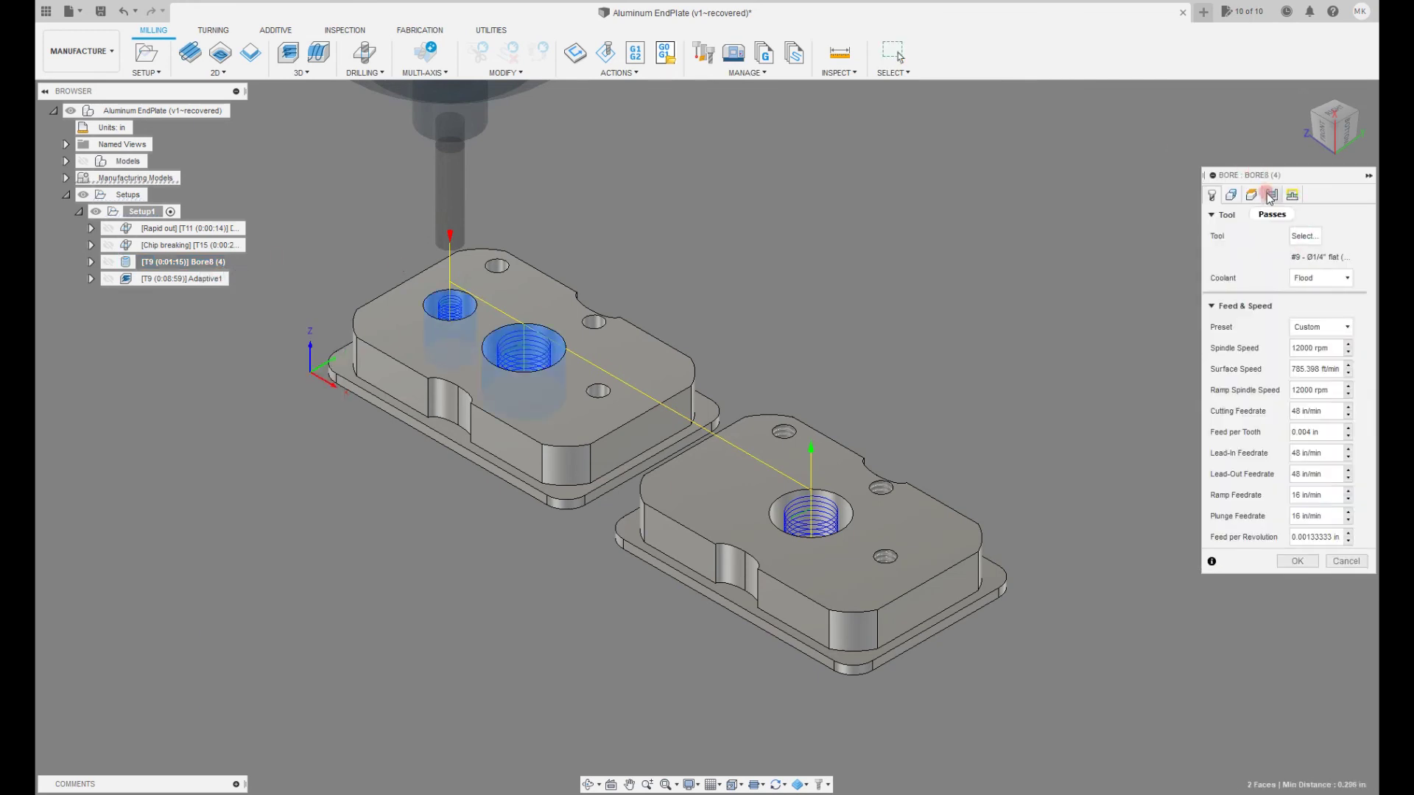
click(1269, 196)
click(1300, 257)
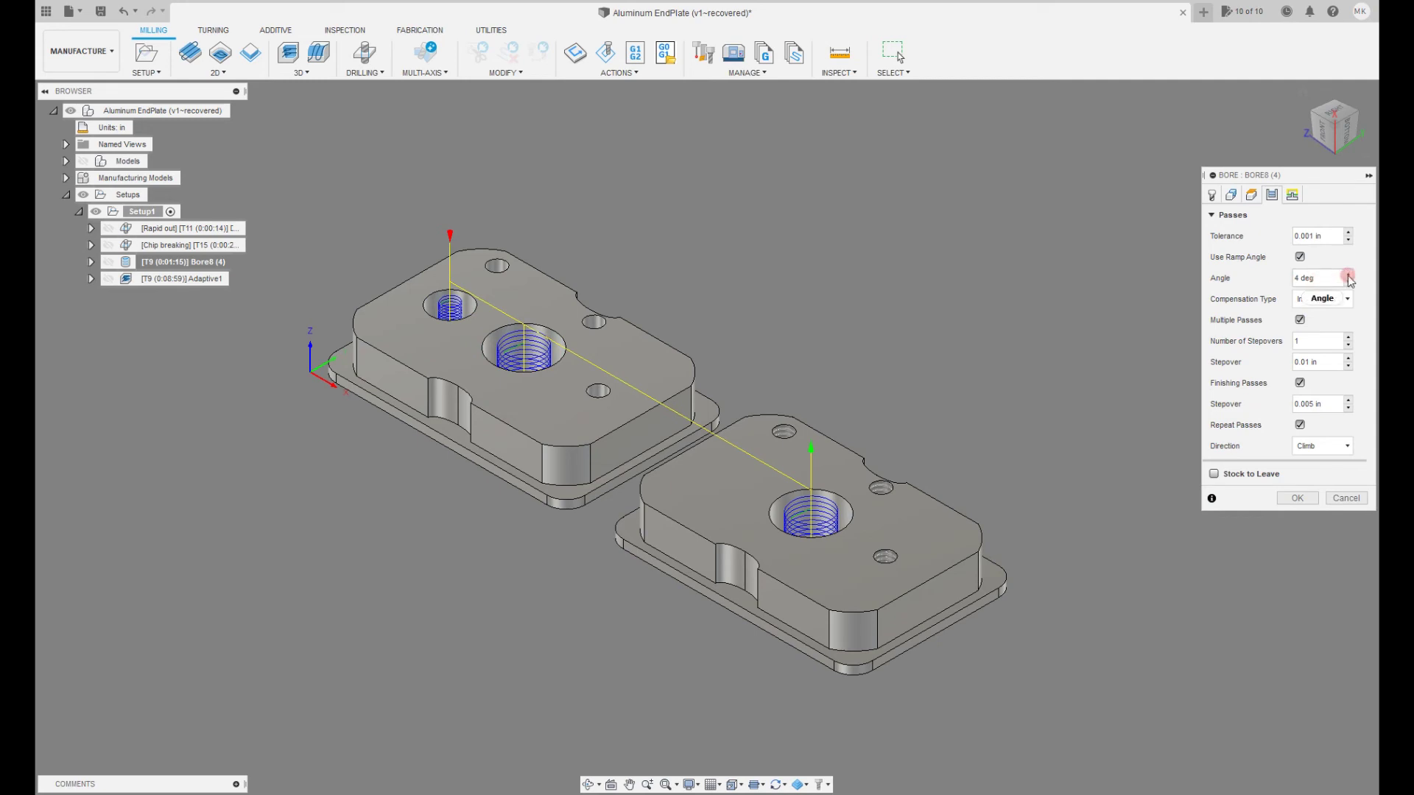
right_click(1322, 280)
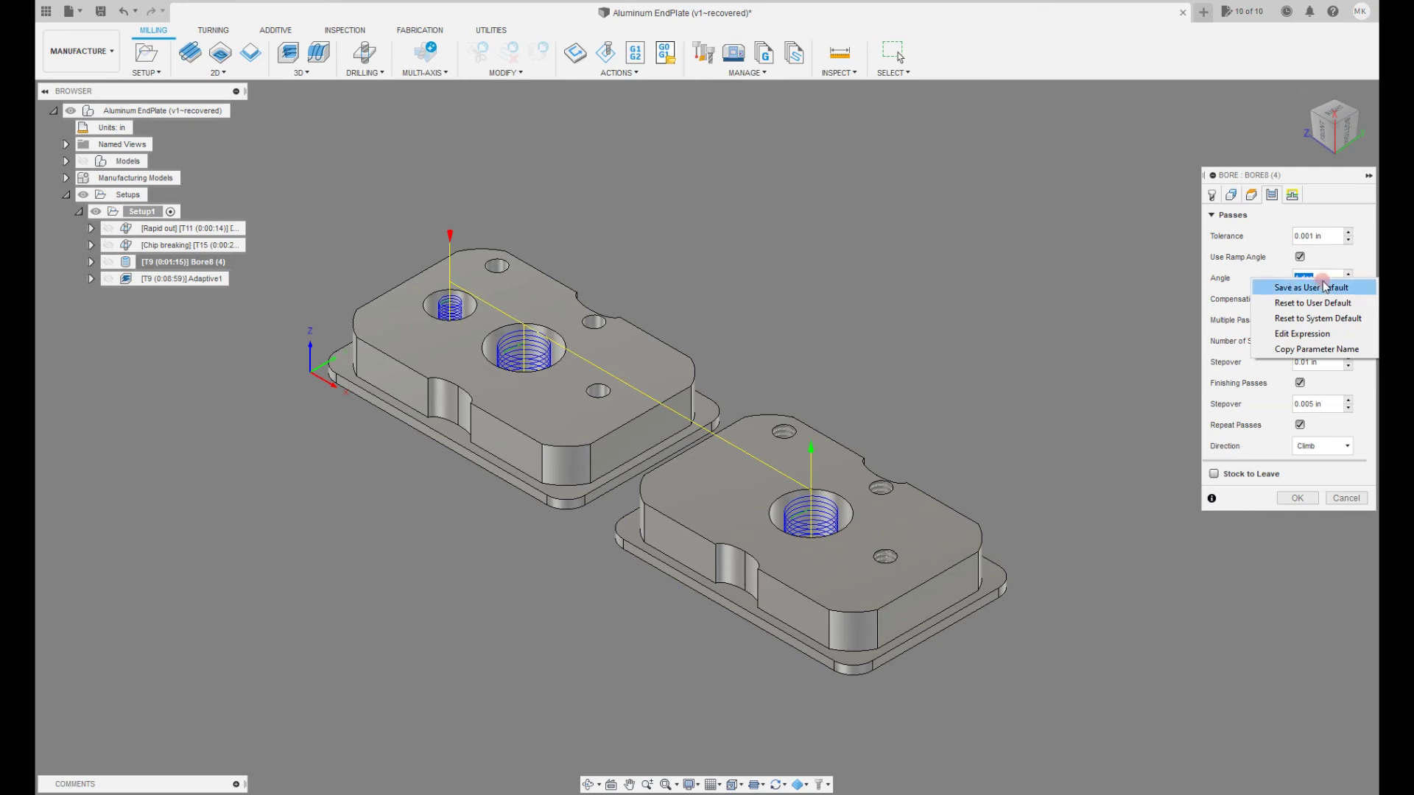
click(1336, 320)
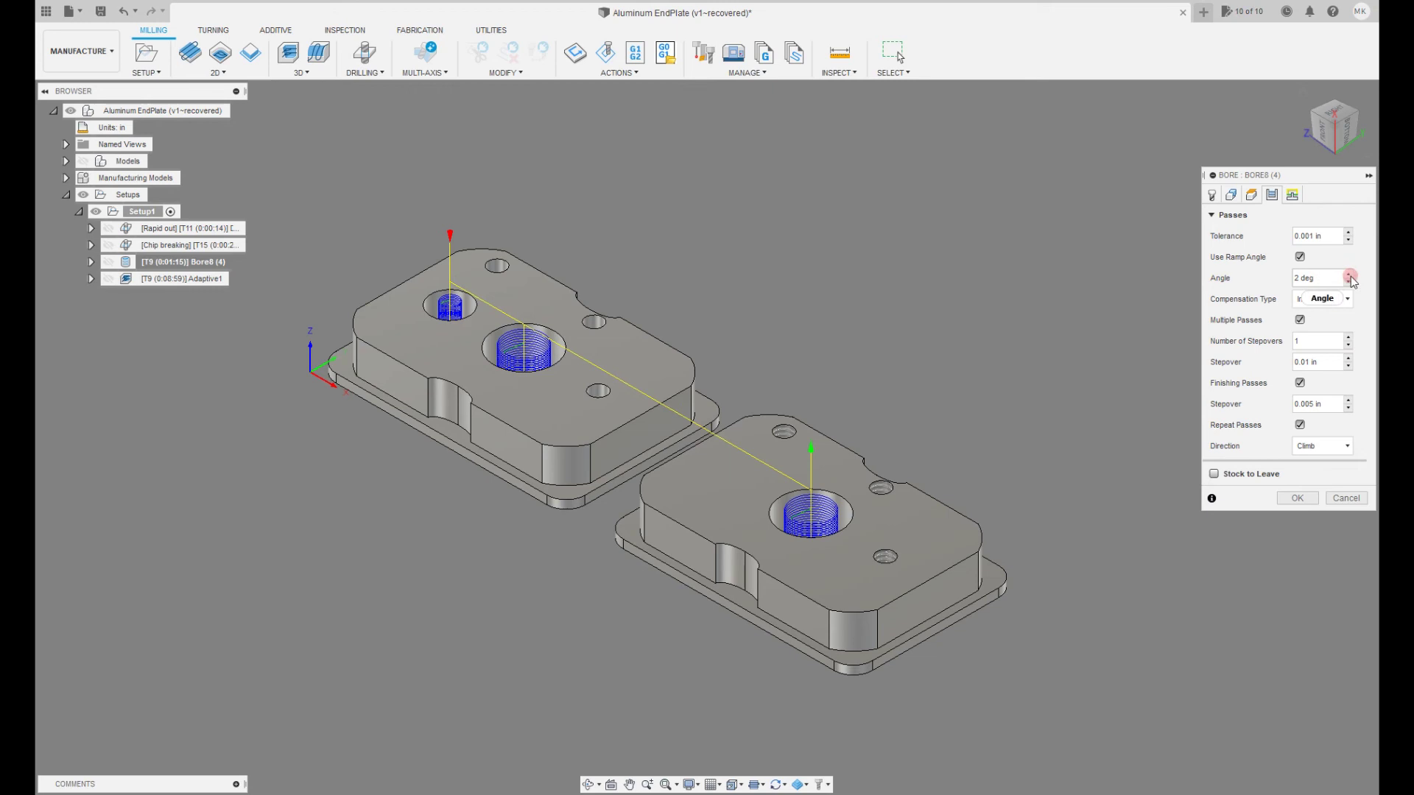
Raise the bore's ramp angle to 8 deg and save it as the user default.
click(1349, 274)
click(1349, 275)
click(1349, 275)
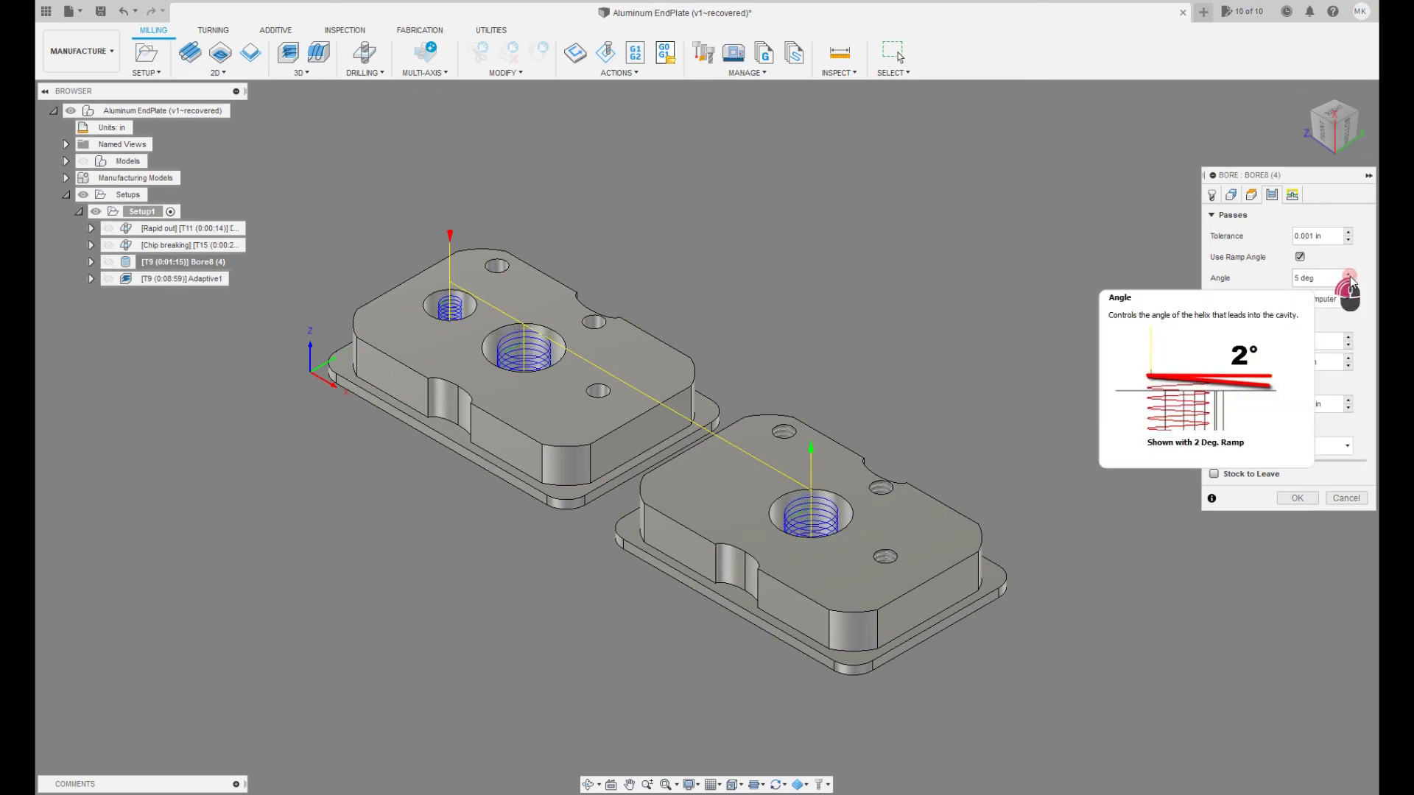
click(1349, 274)
click(1349, 274)
click(1349, 275)
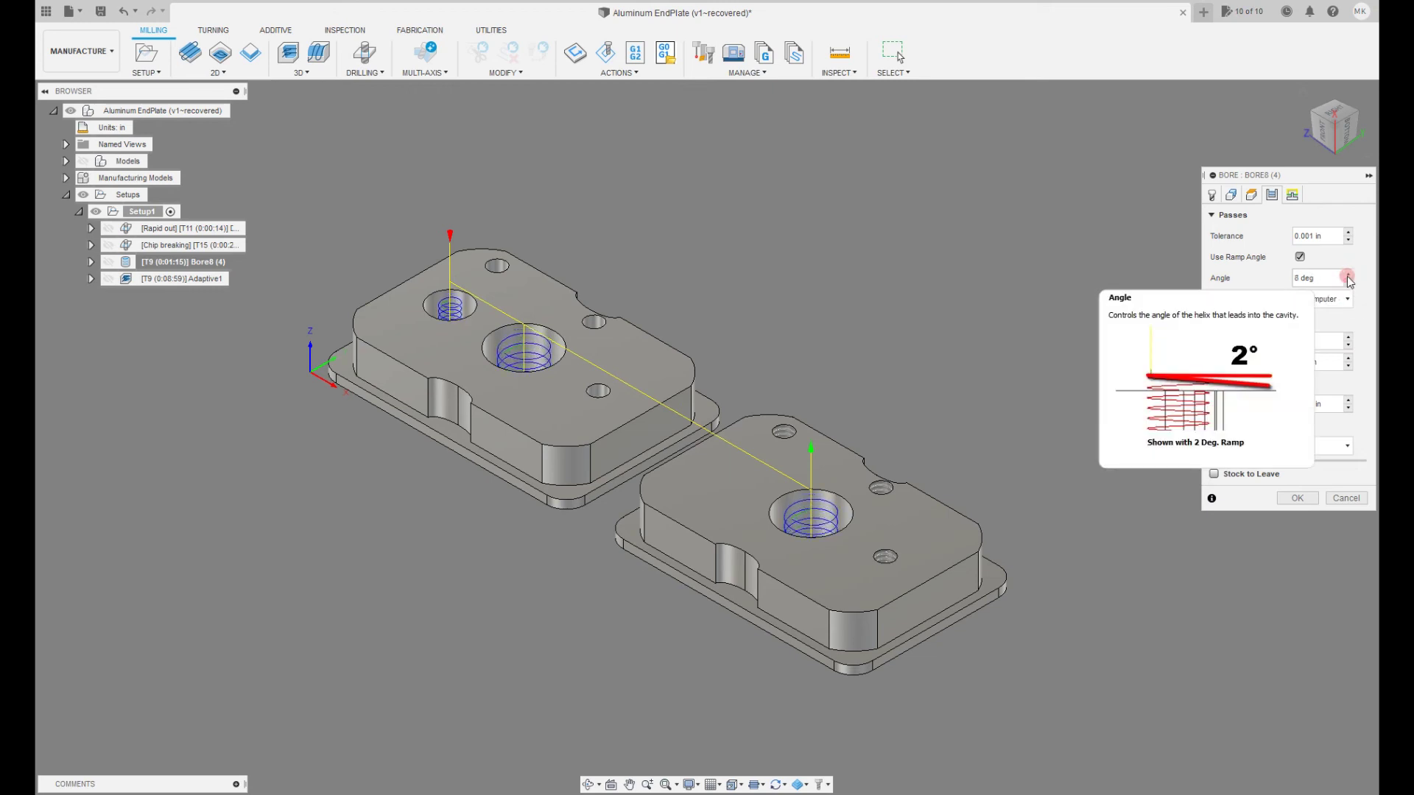
right_click(1328, 278)
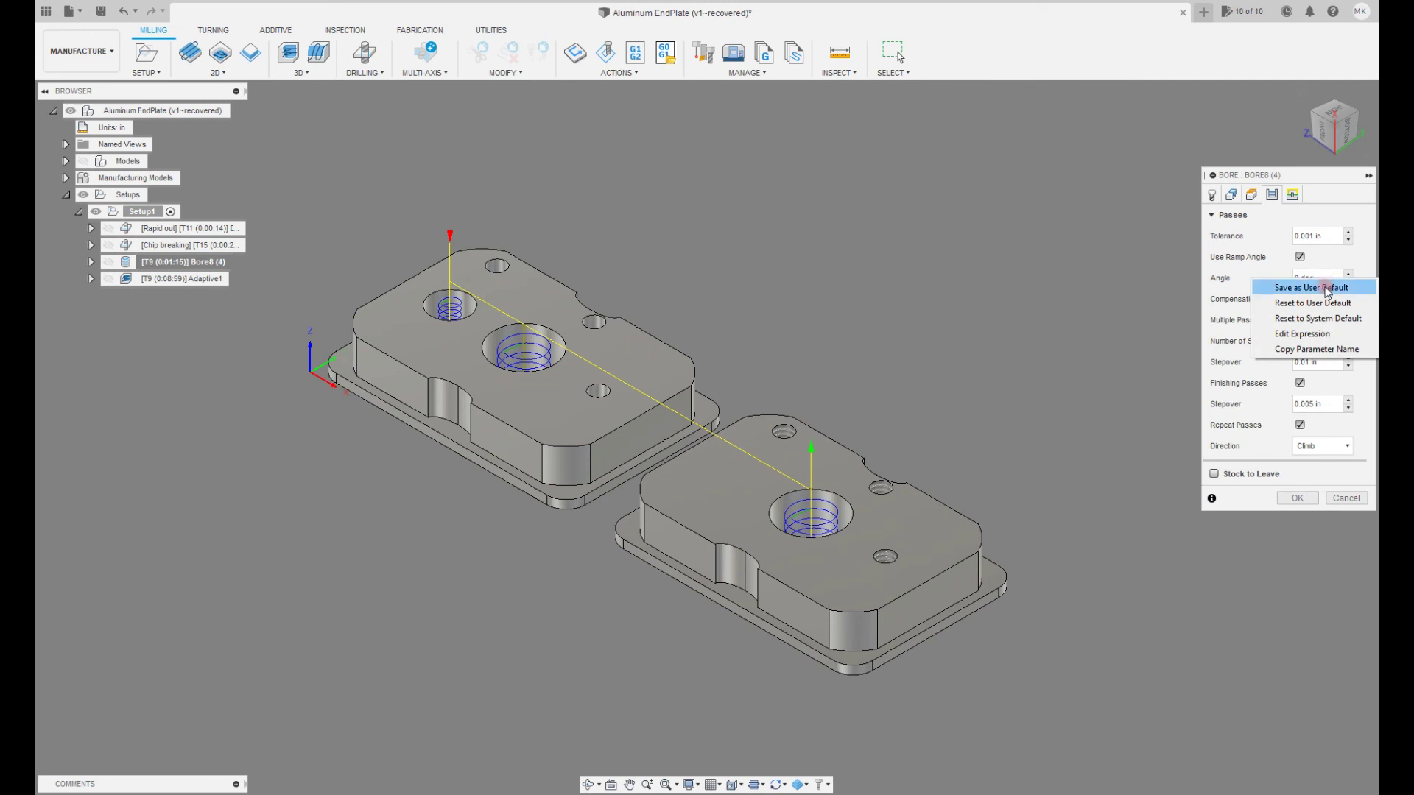
click(1325, 287)
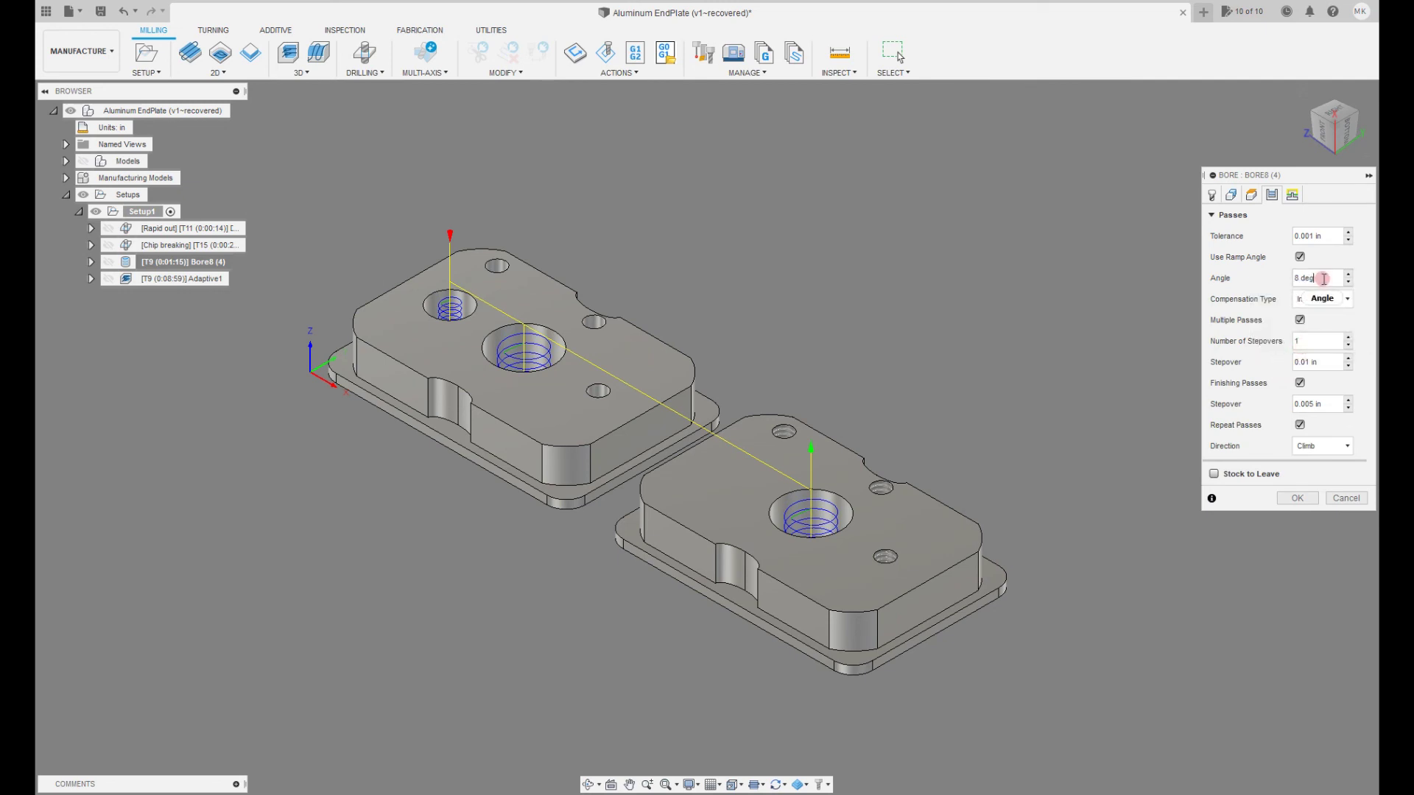
Reset the bore's ramp angle to the system default and restore it to the user default.
right_click(1323, 278)
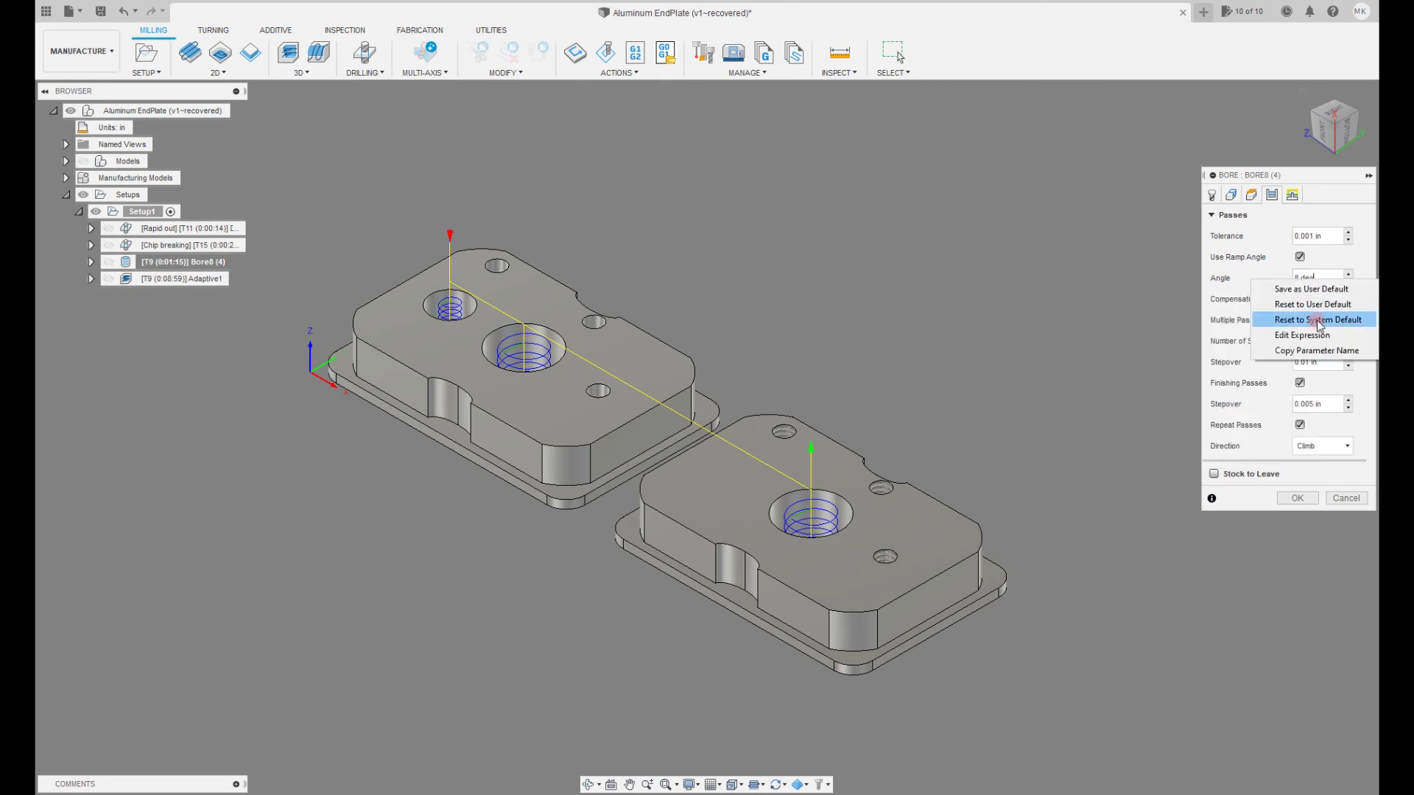
click(1318, 321)
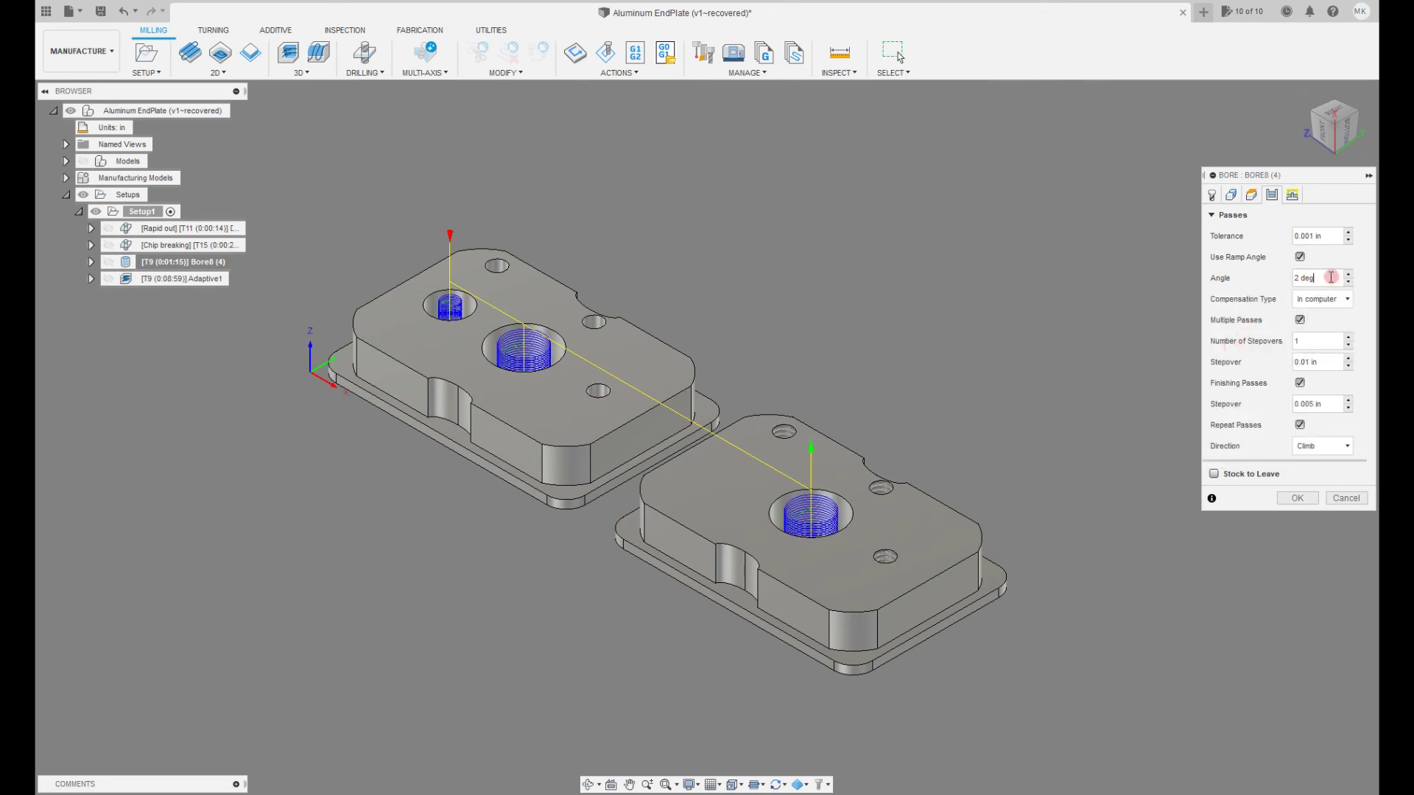
right_click(1330, 279)
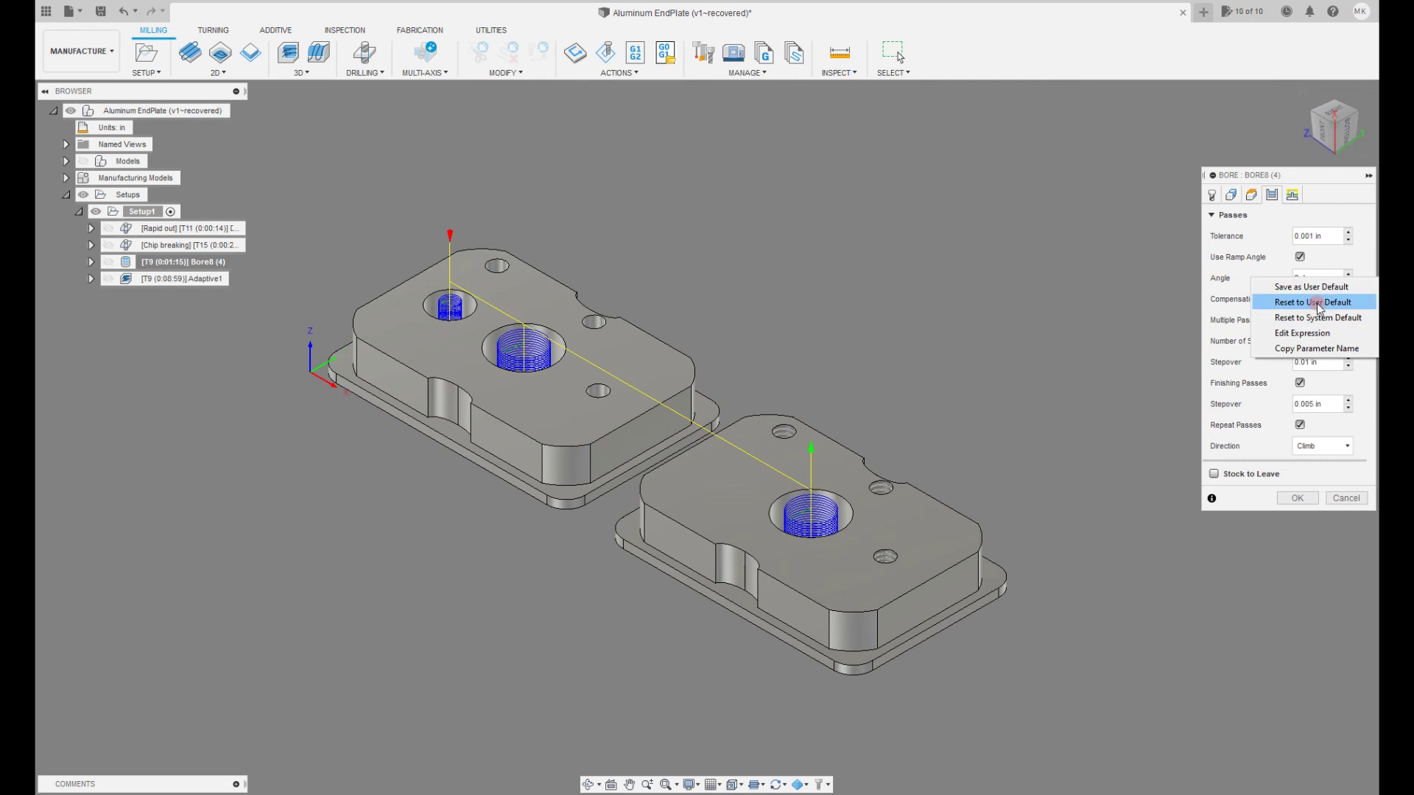
click(1317, 304)
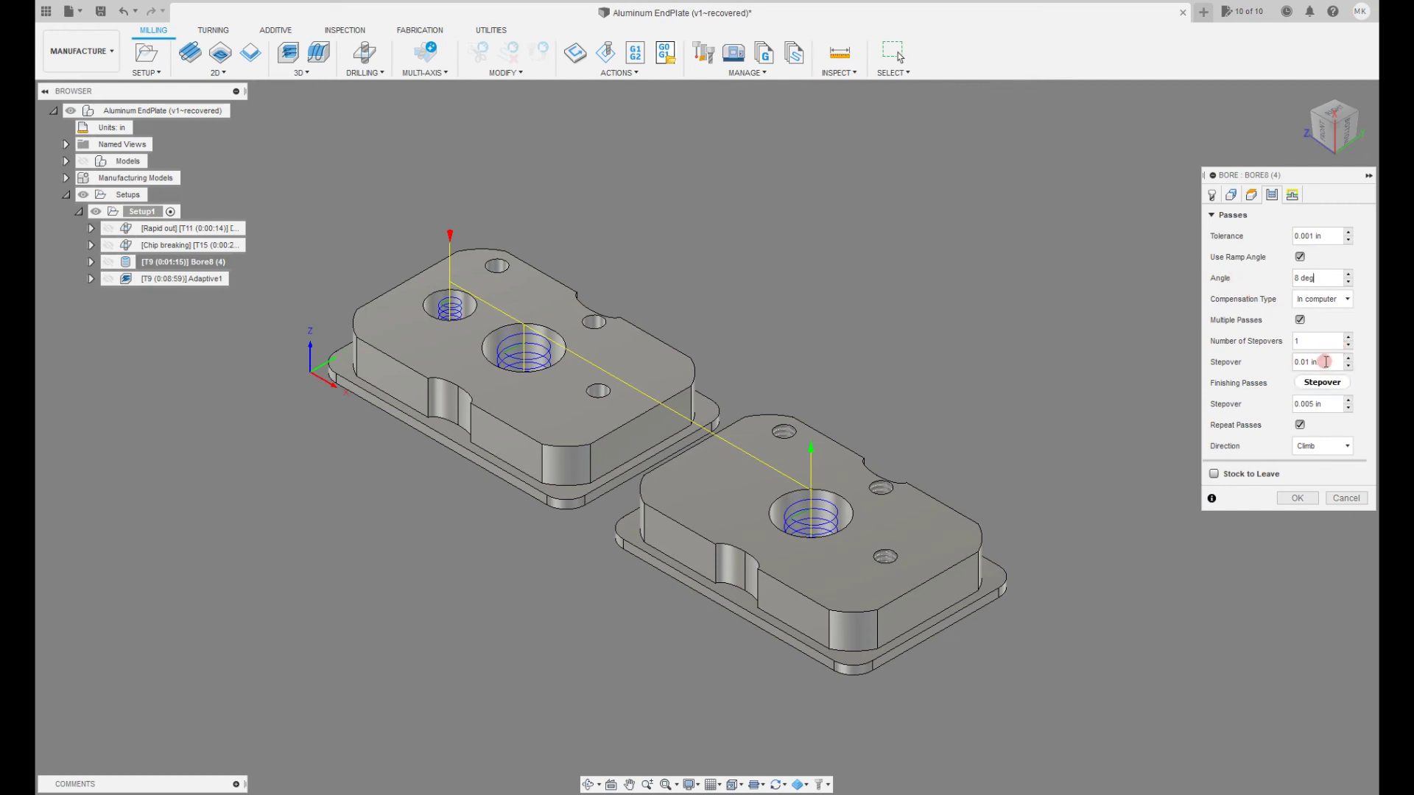
Replace the bore's multiple-pass Stepover value with an expression based on the tool diameter that gives 0.05 in.
click(1325, 362)
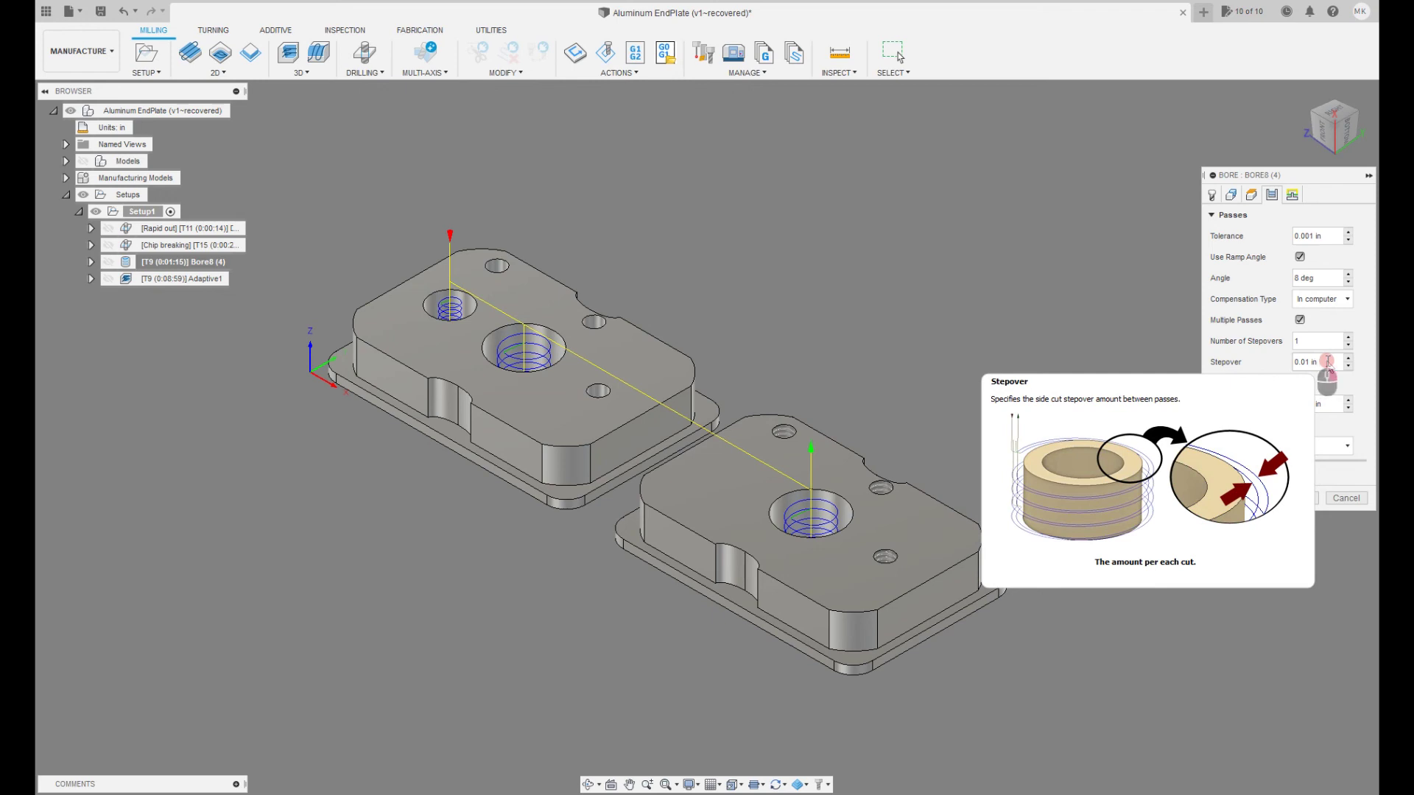
right_click(1327, 361)
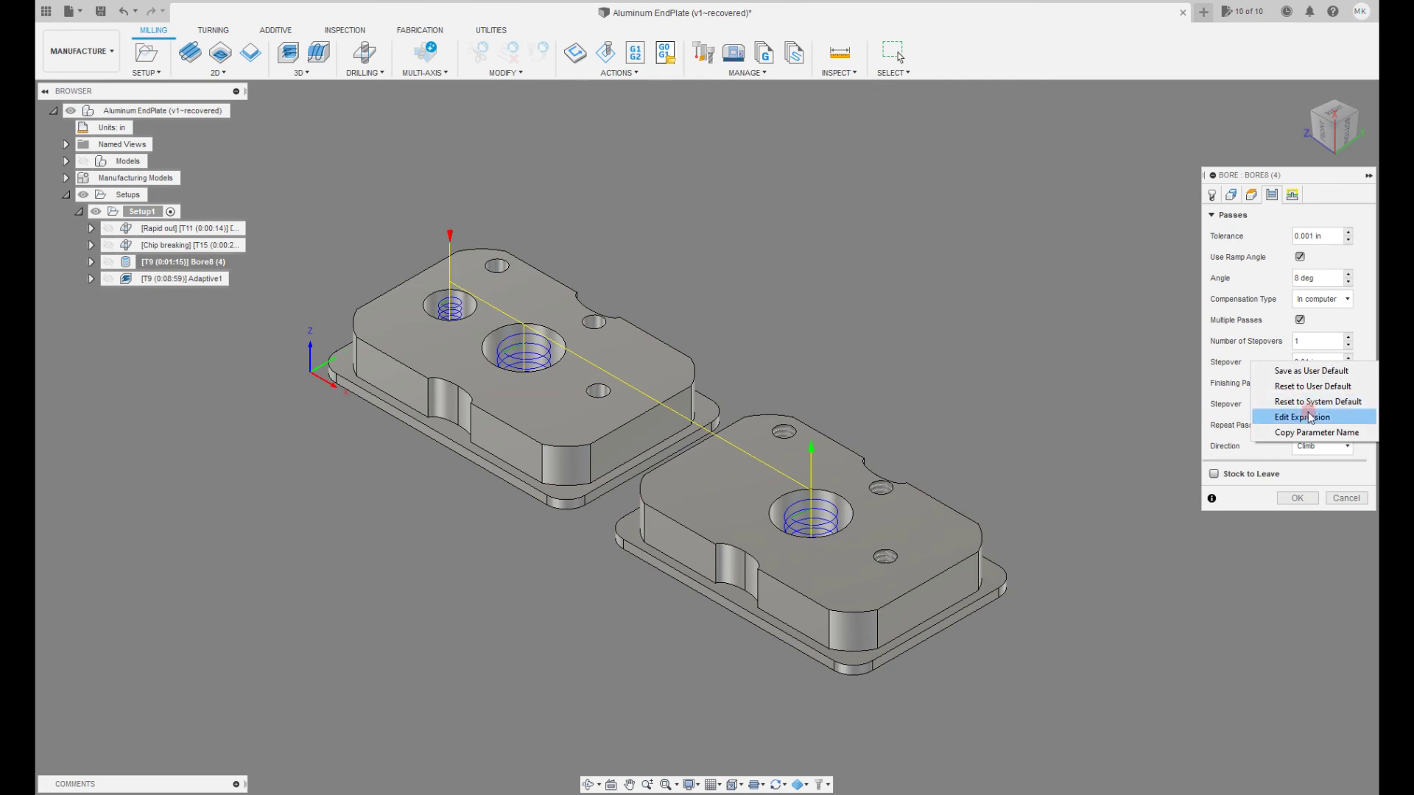
click(1279, 404)
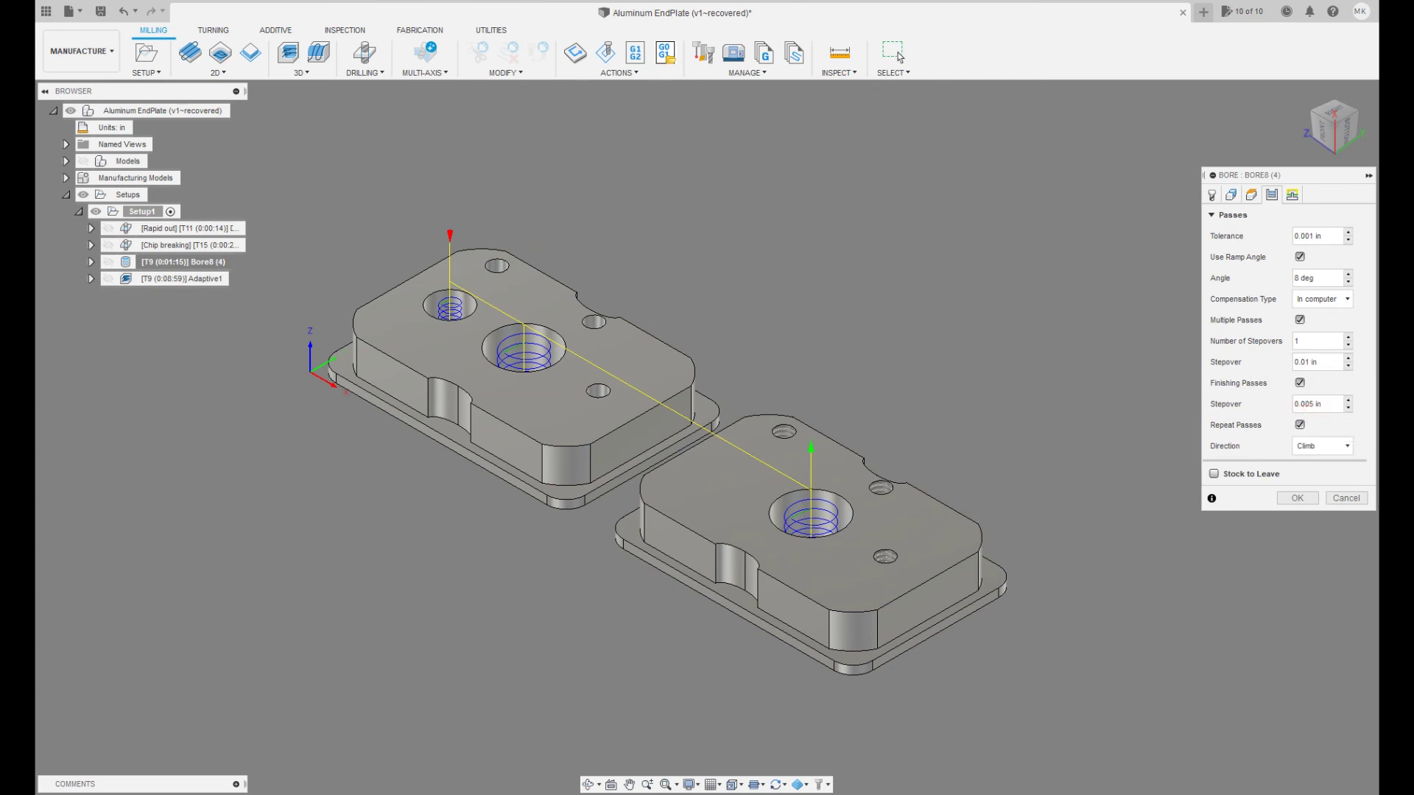
click(589, 171)
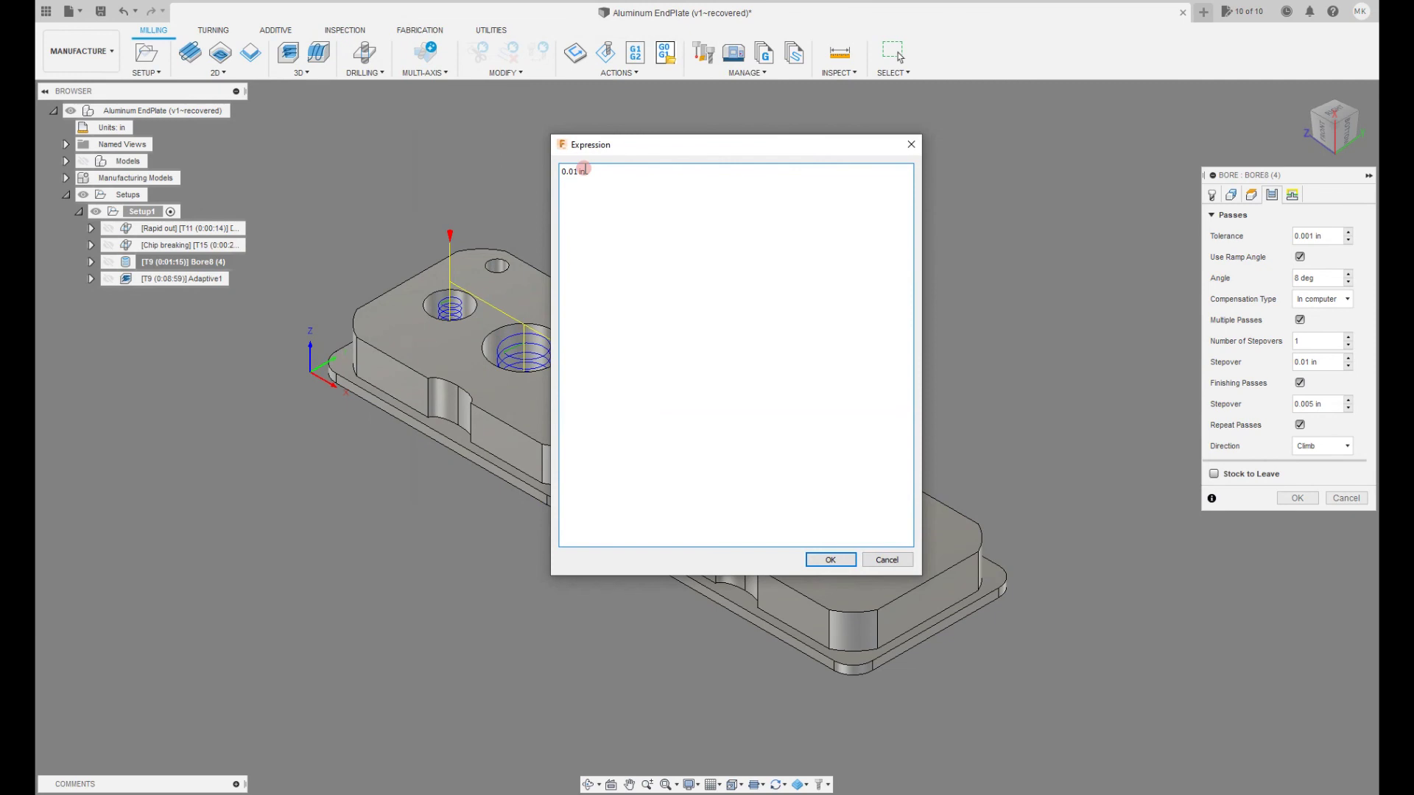
drag(589, 171, 554, 173)
text(tool_diam)
key(Return)
click(834, 560)
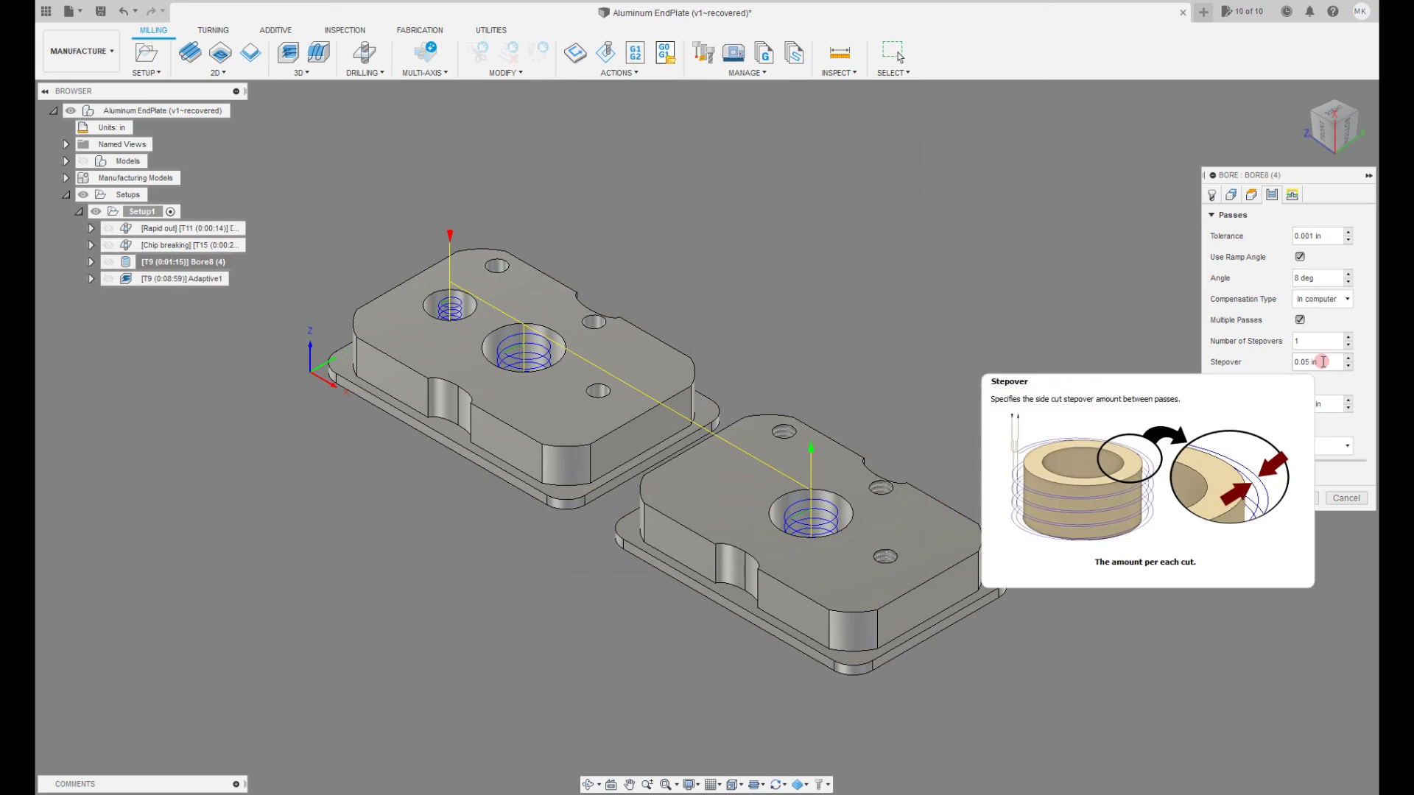
Save the bore's multiple-pass Stepover expression as the user default and change its tool to #4, the 1/8" Flat Endmill 1FL.
right_click(1322, 362)
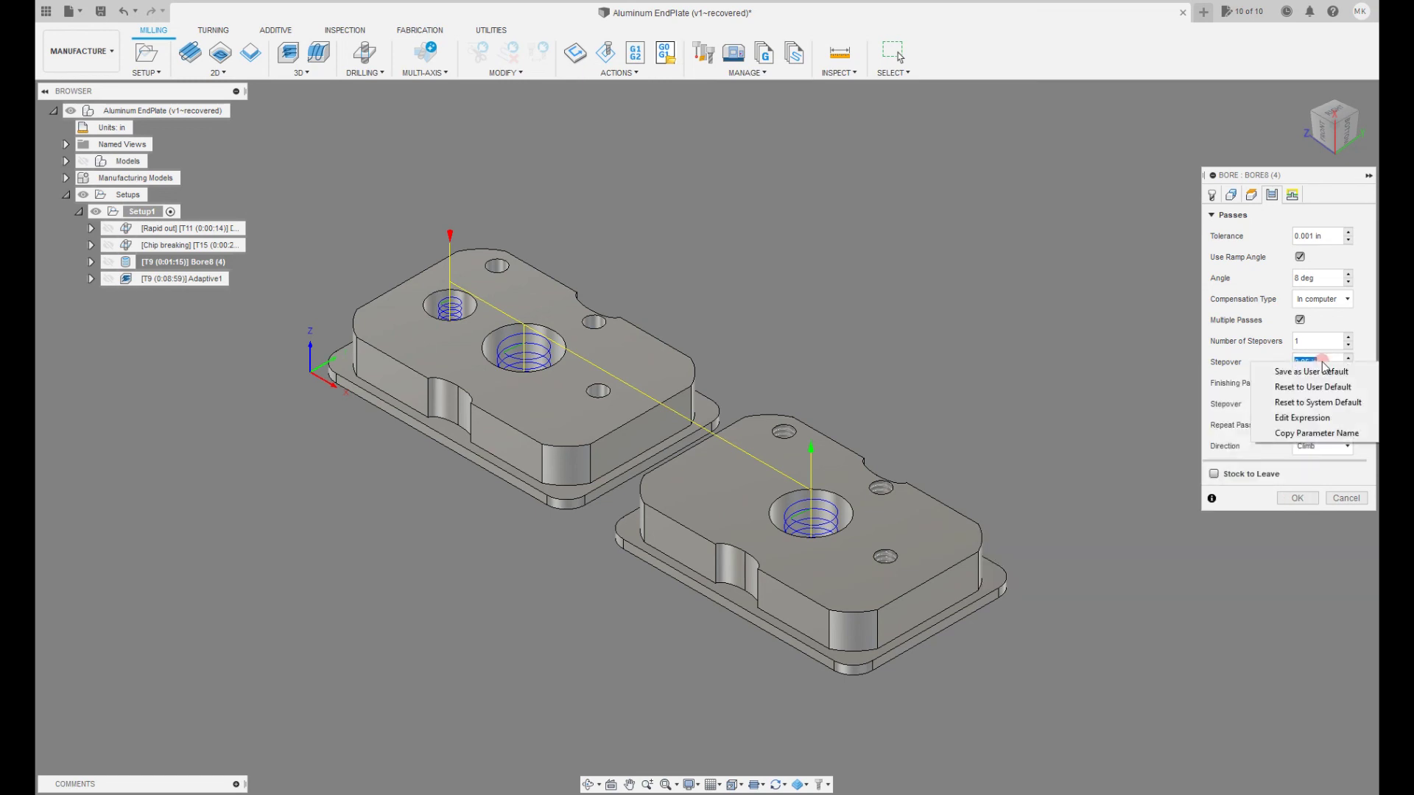
click(1325, 386)
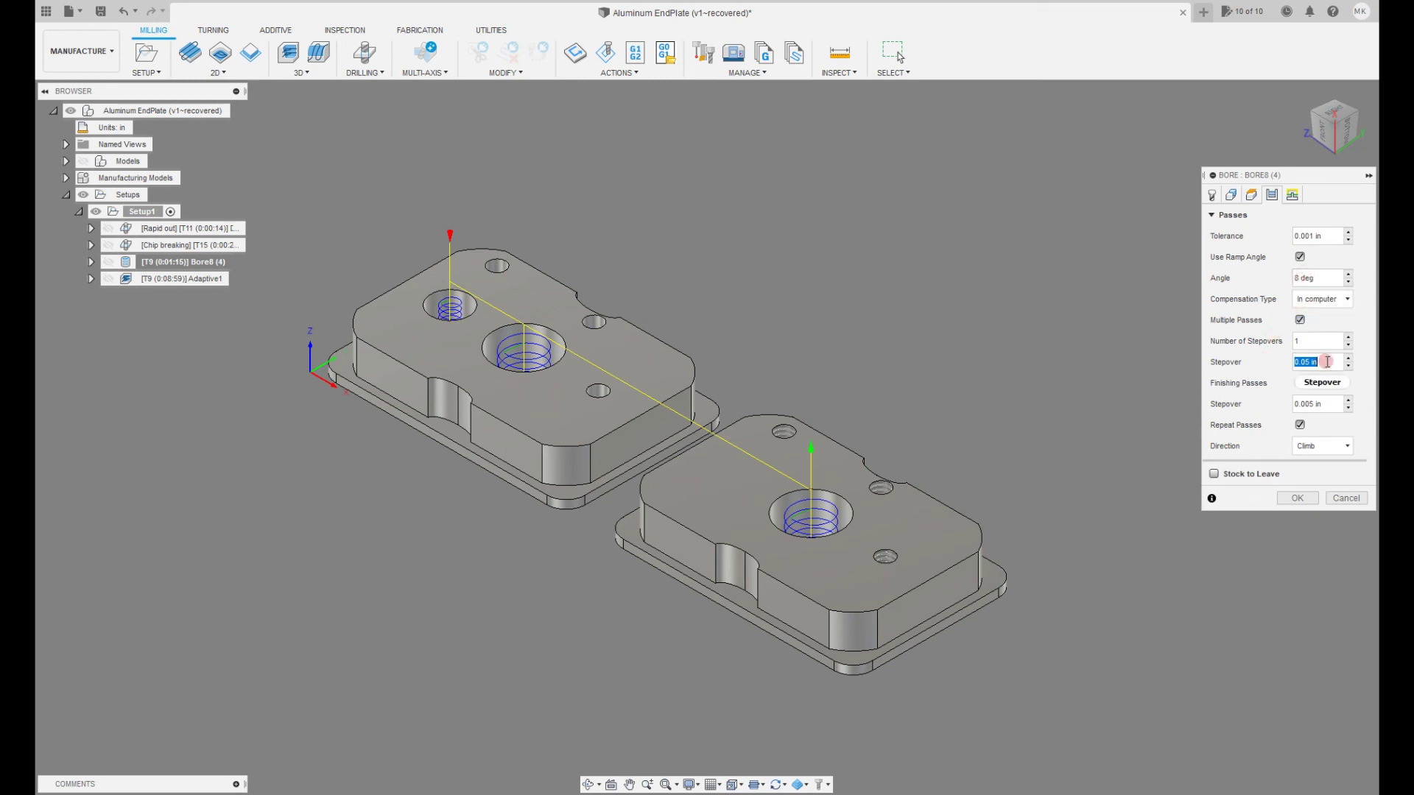
click(1212, 195)
click(1302, 236)
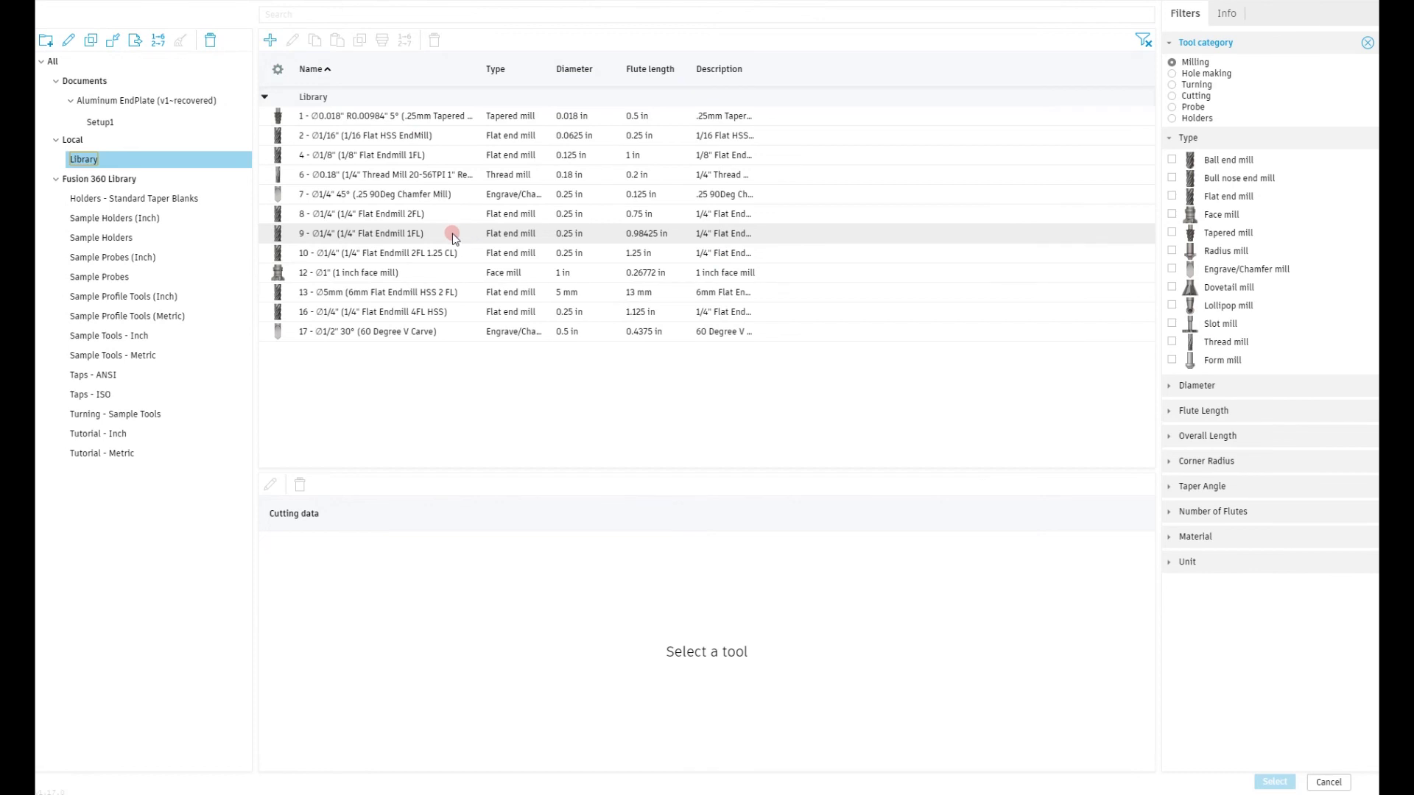
click(444, 158)
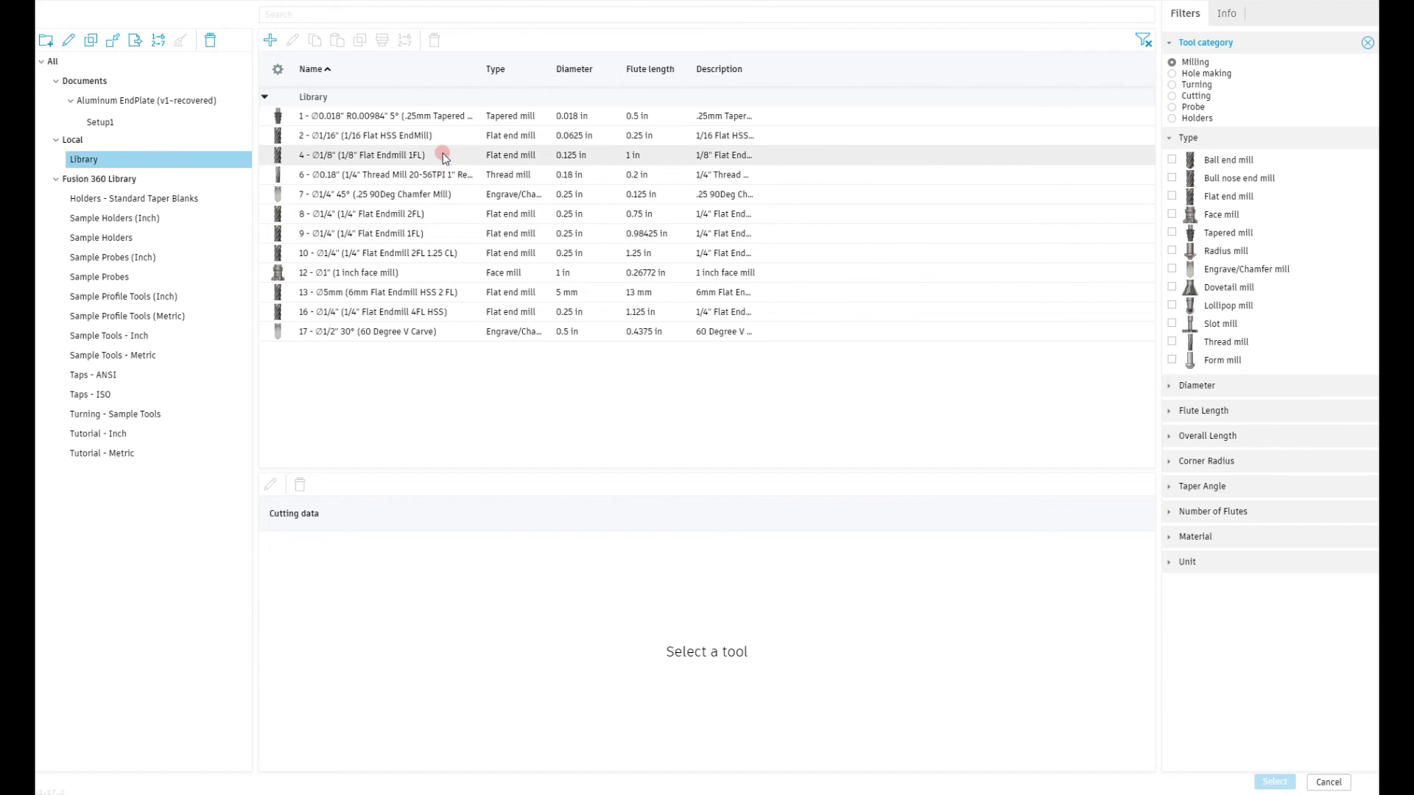
click(347, 556)
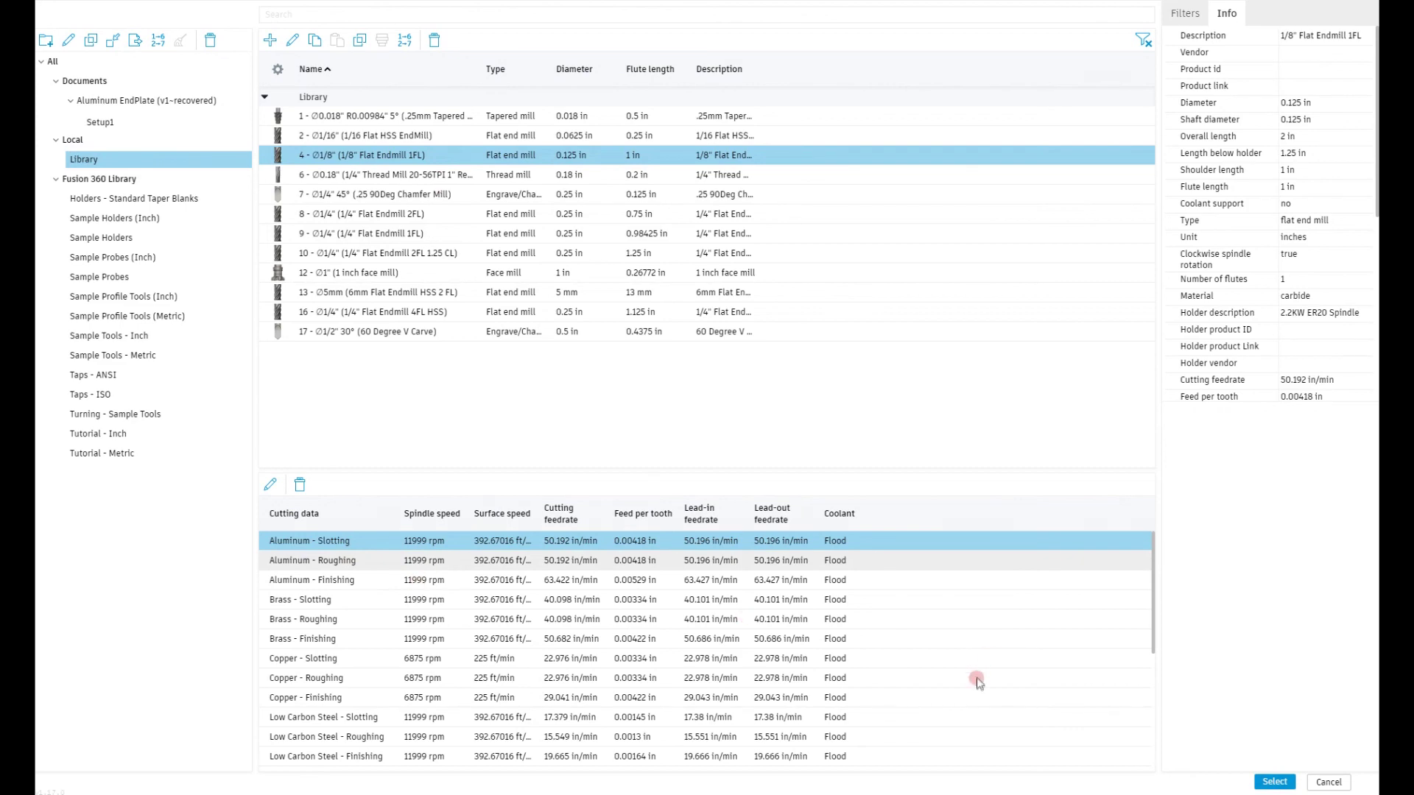
click(1277, 782)
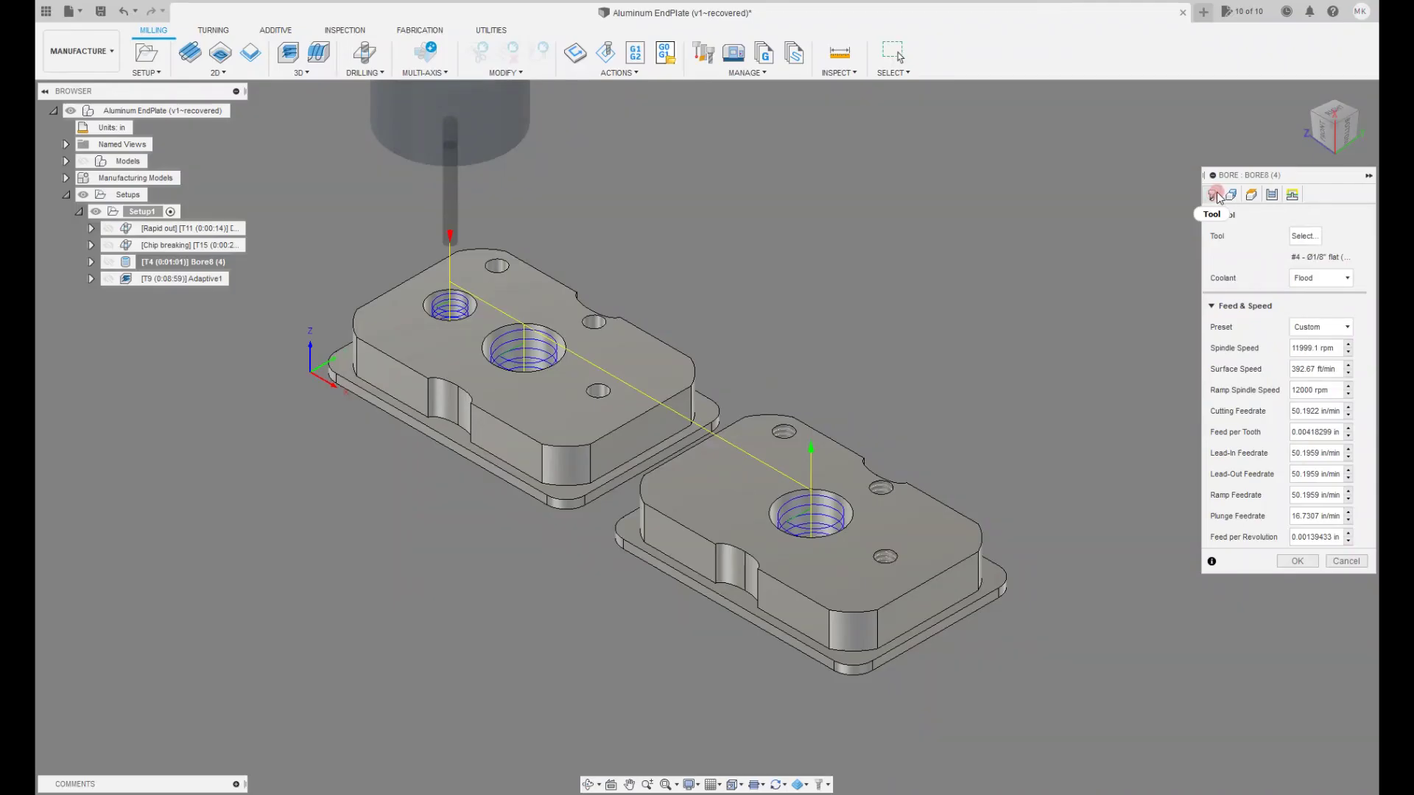
Inspect the expression behind the bore's multiple-pass Stepover for the new tool, leaving it unedited.
click(1272, 195)
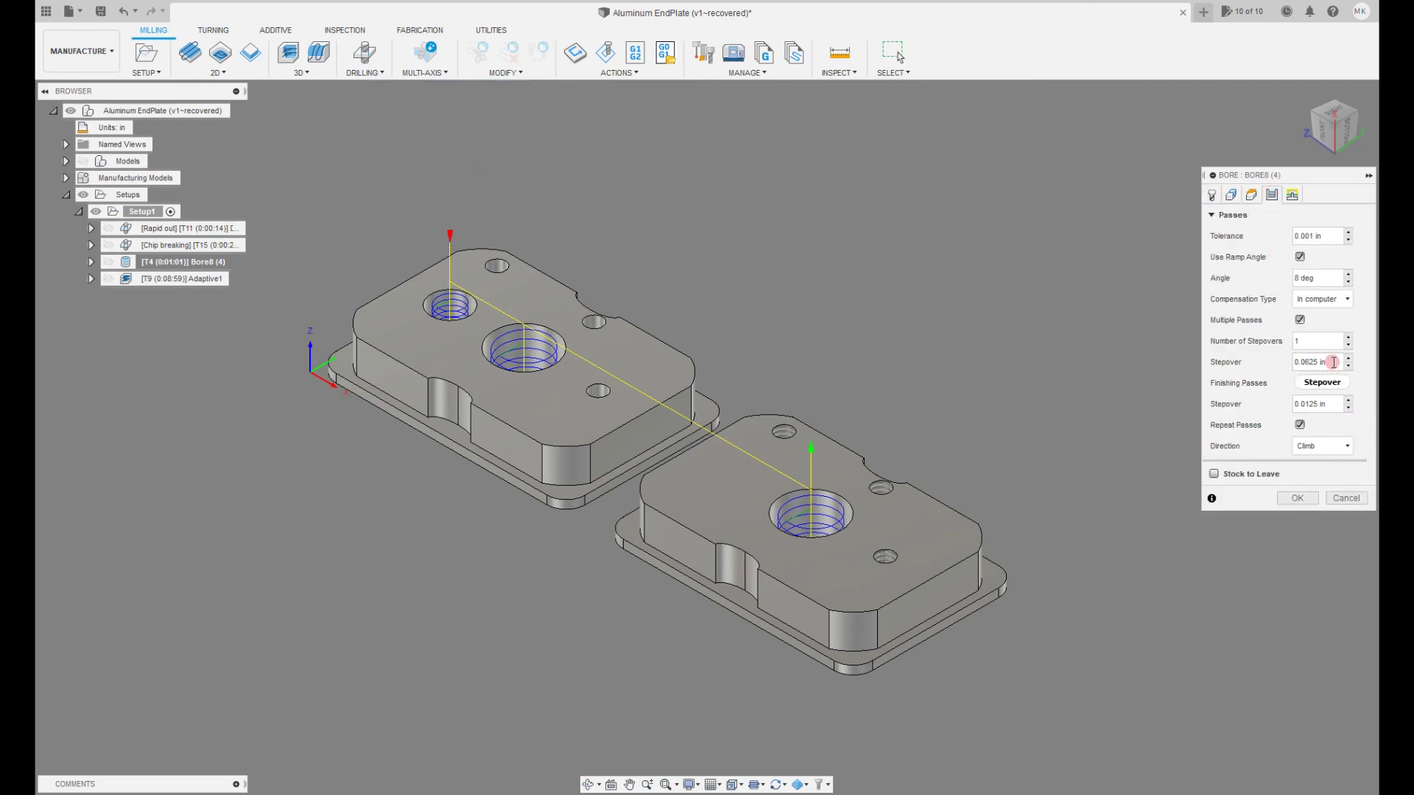
mouse_move(1333, 362)
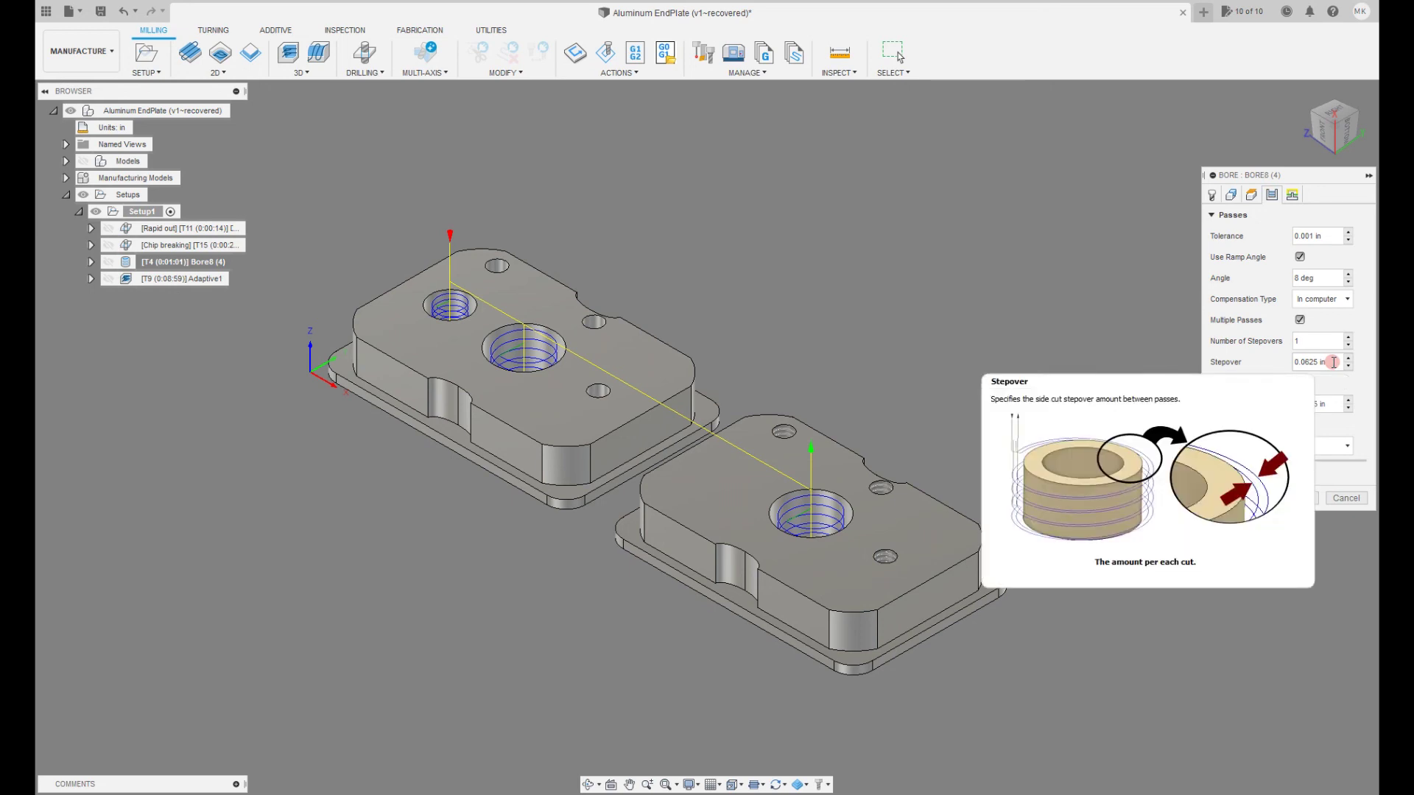
click(1333, 362)
right_click(1333, 362)
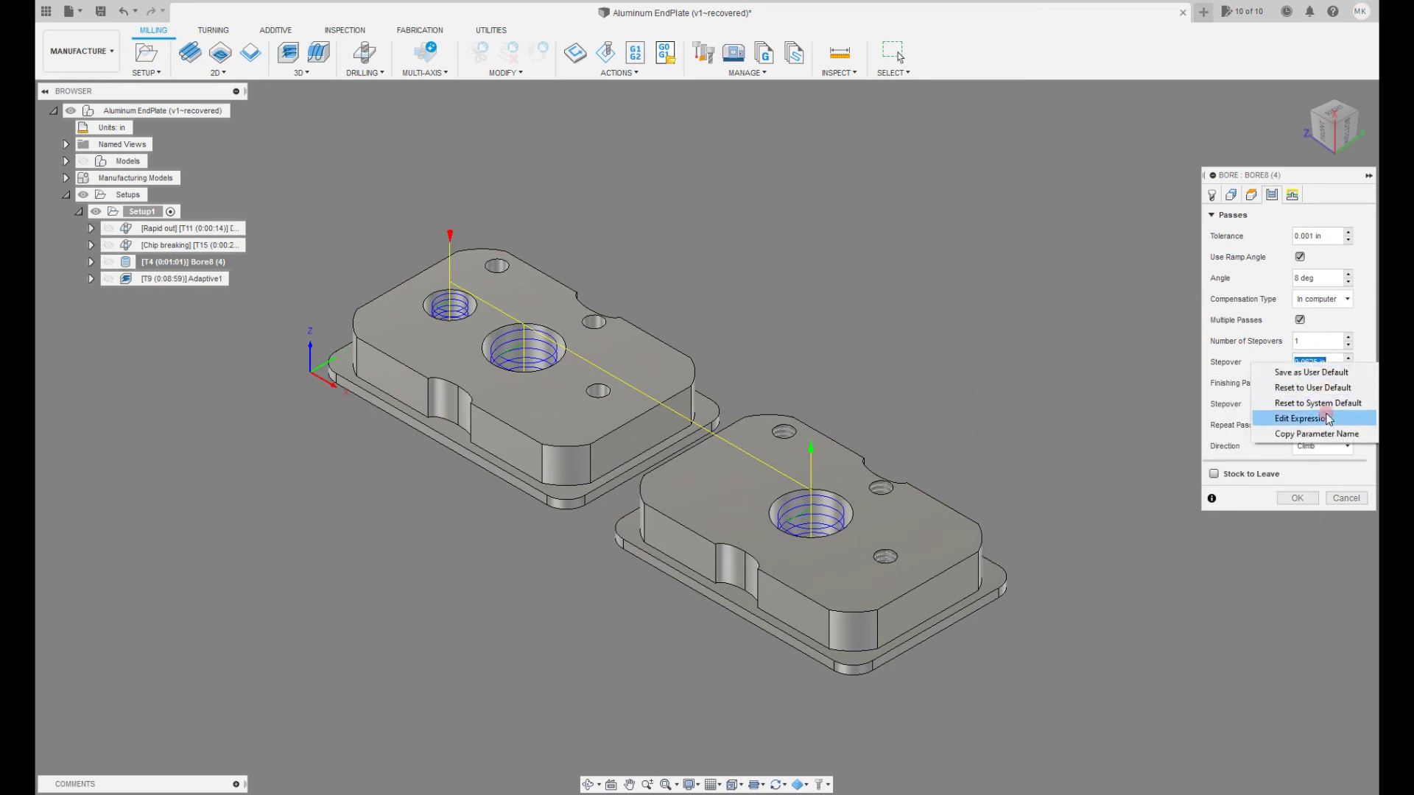
click(1328, 418)
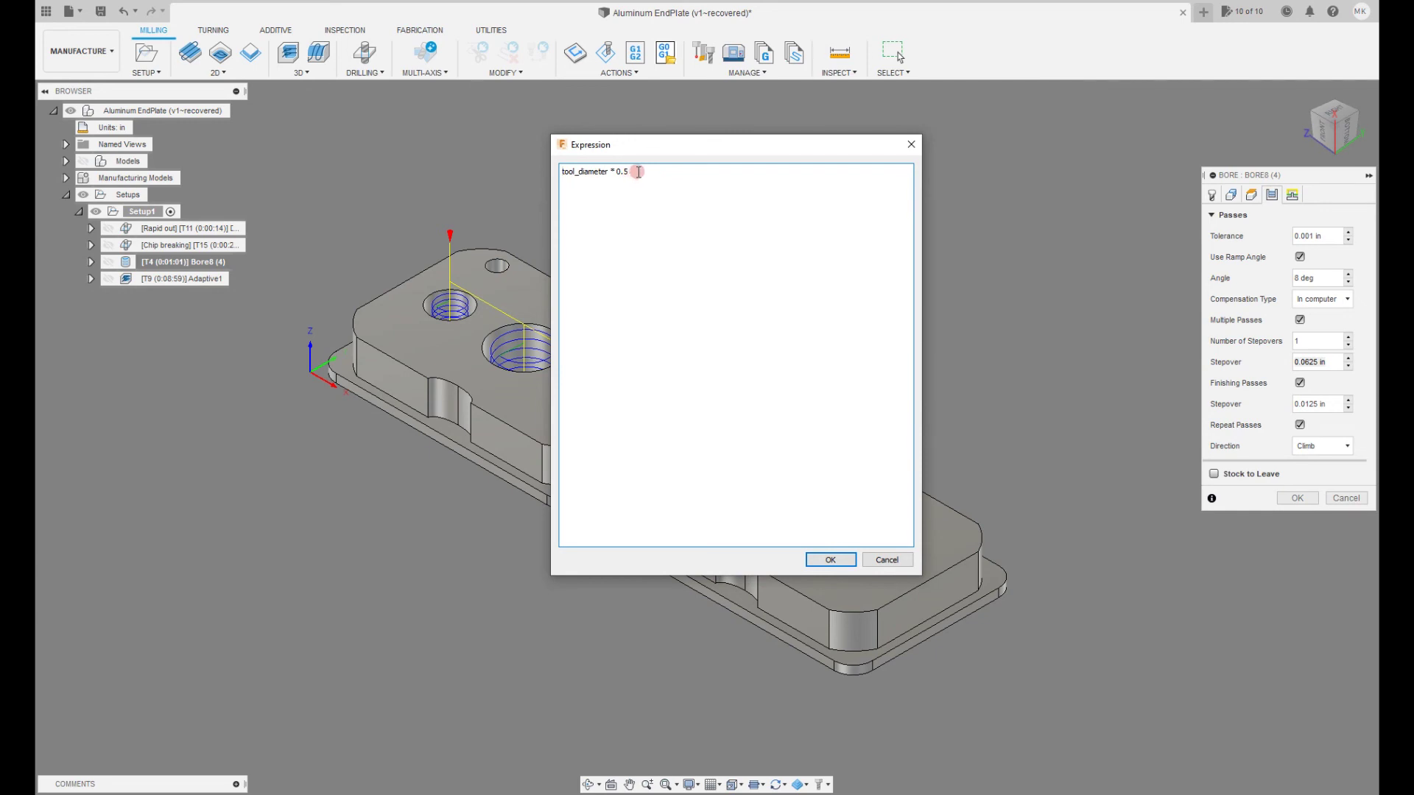
click(888, 559)
Reset the bore's multiple-pass Stepover to the user default, check its expression and accept the operation's edits.
click(1323, 361)
right_click(1323, 362)
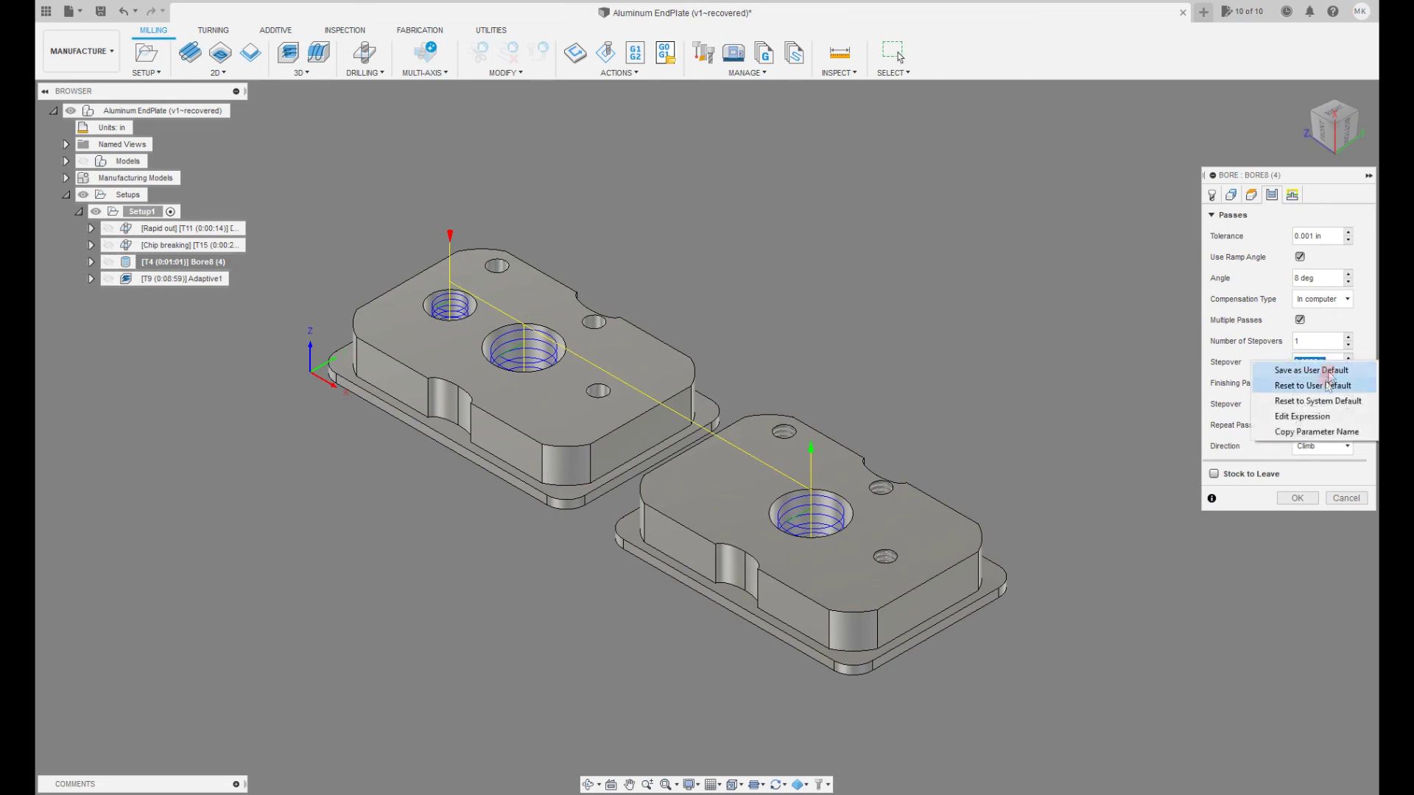
click(1325, 385)
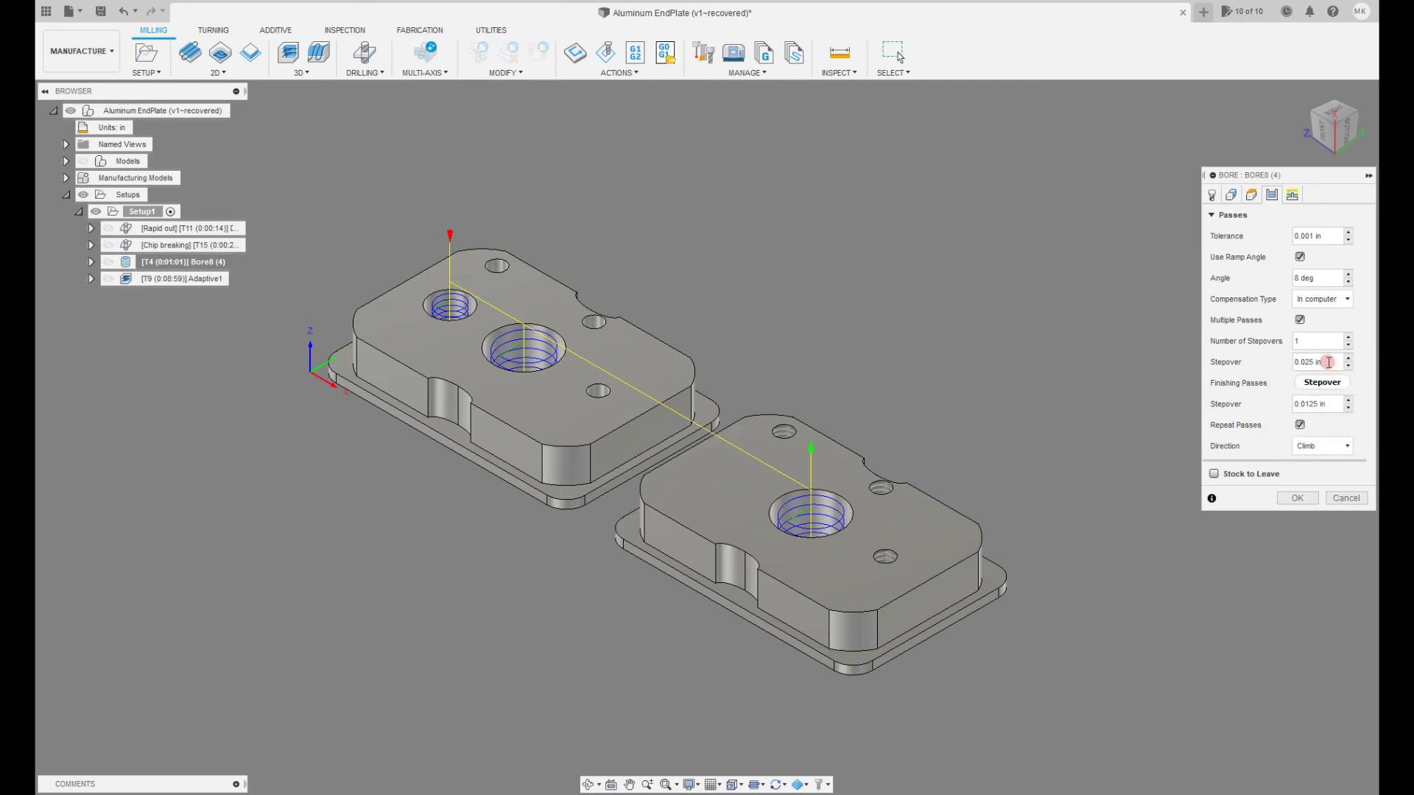
right_click(1328, 362)
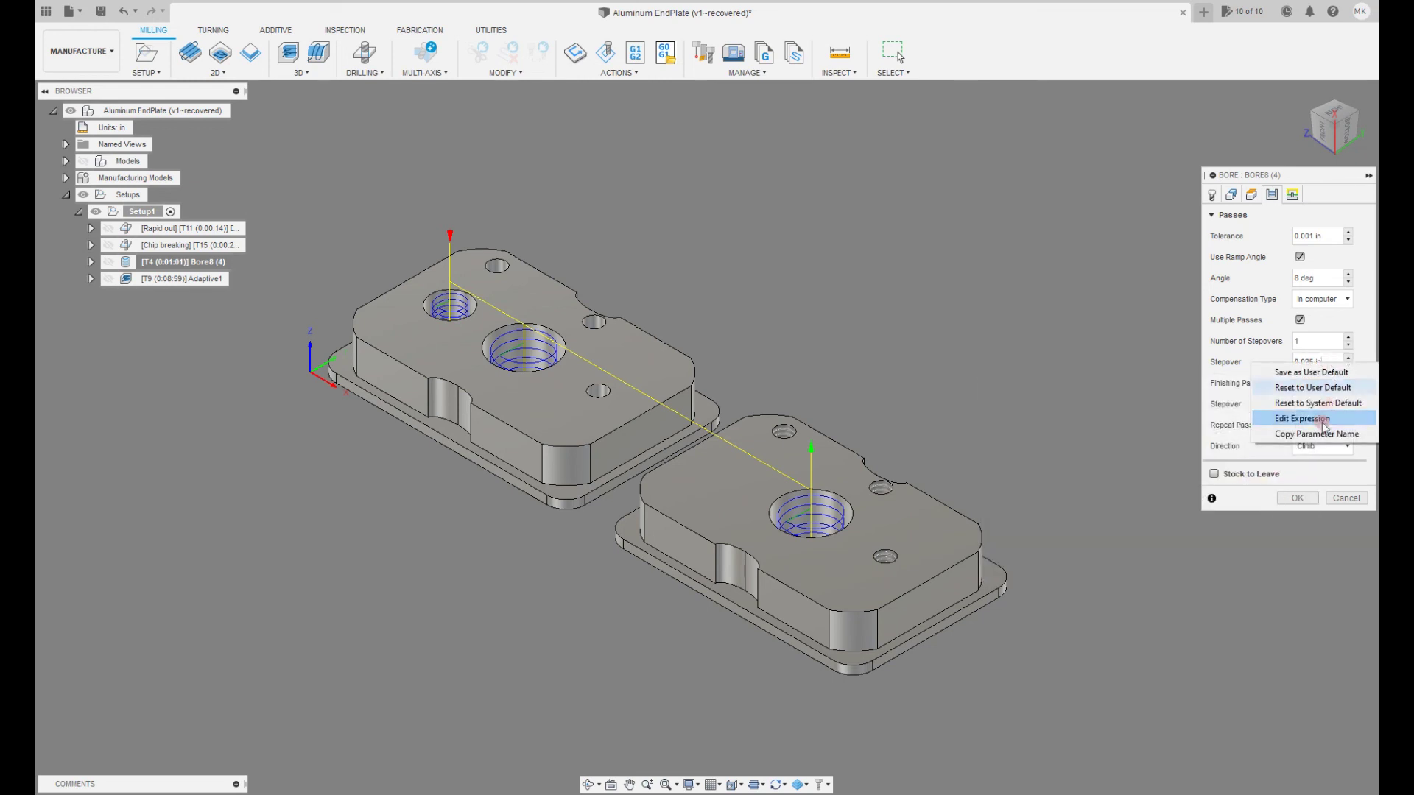
click(1322, 424)
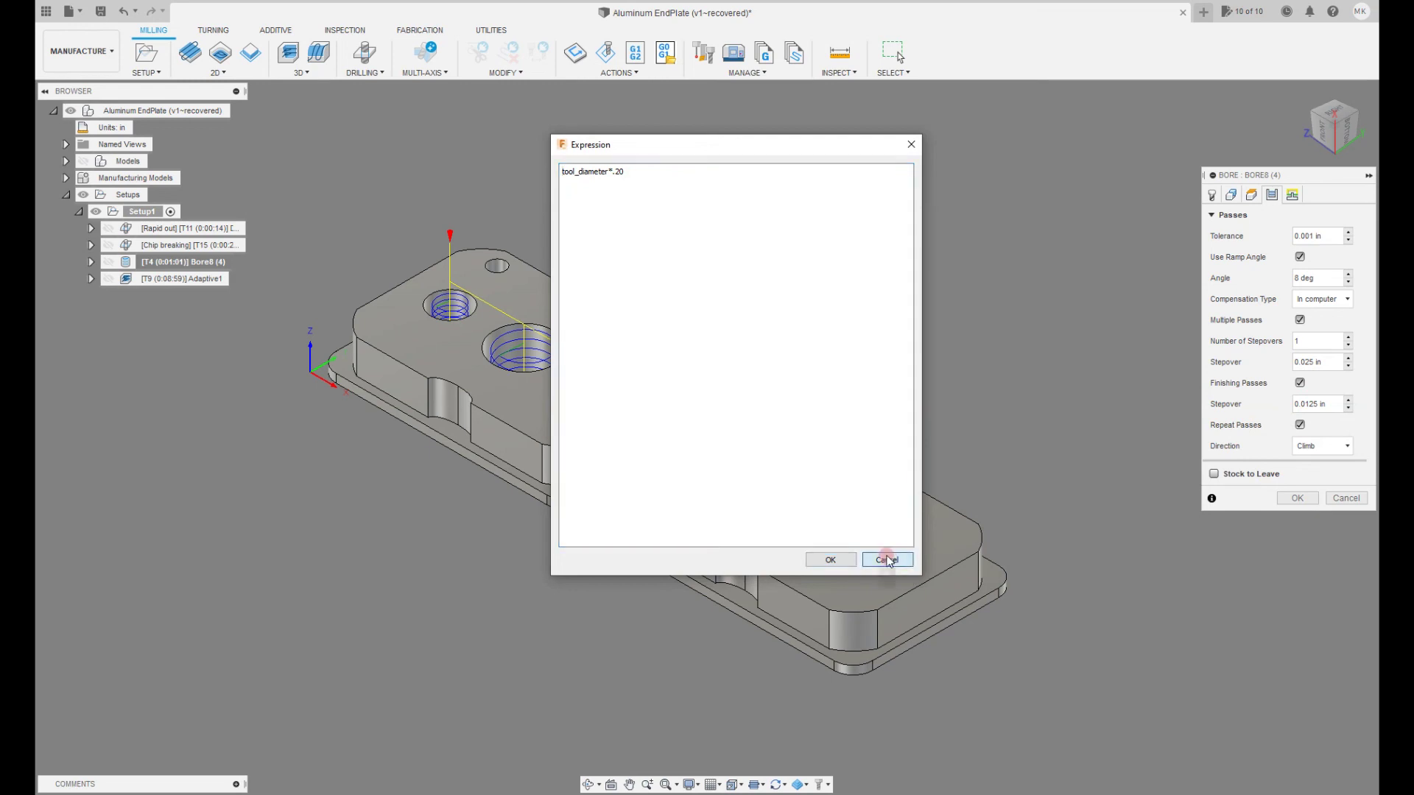
click(887, 559)
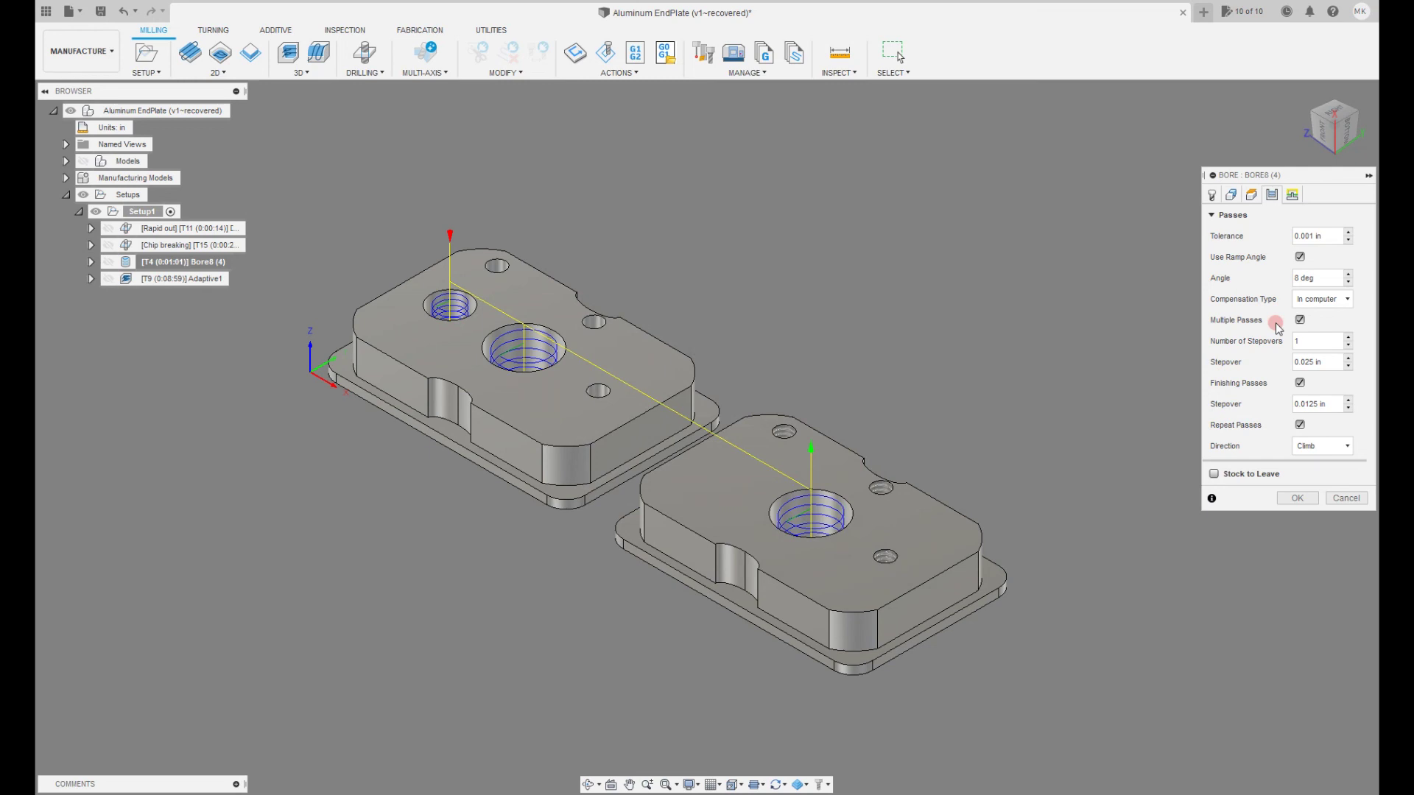
click(1288, 498)
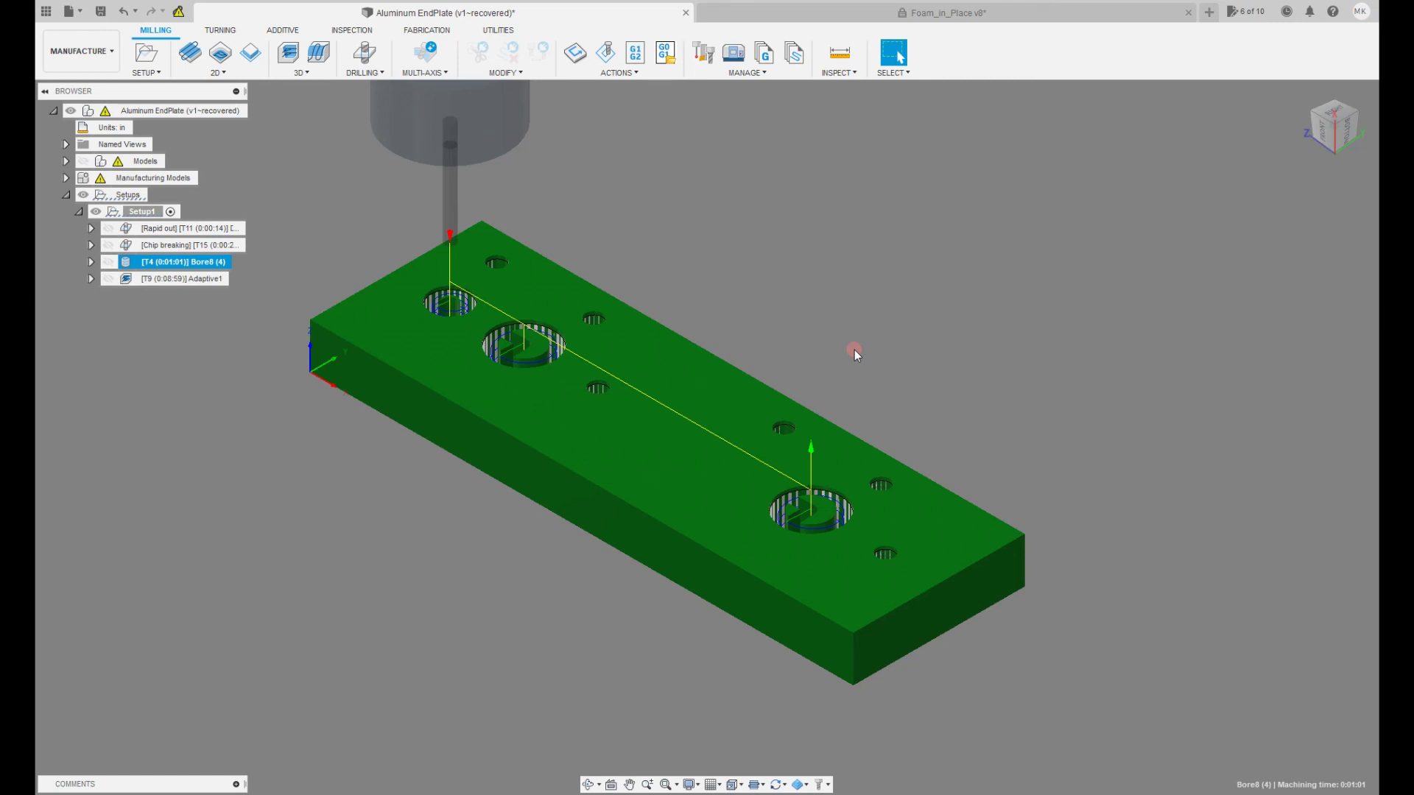
Switch to the Foam_in_Place document and review the toolpaths of the three 2D contour operations in Setup1.
click(922, 15)
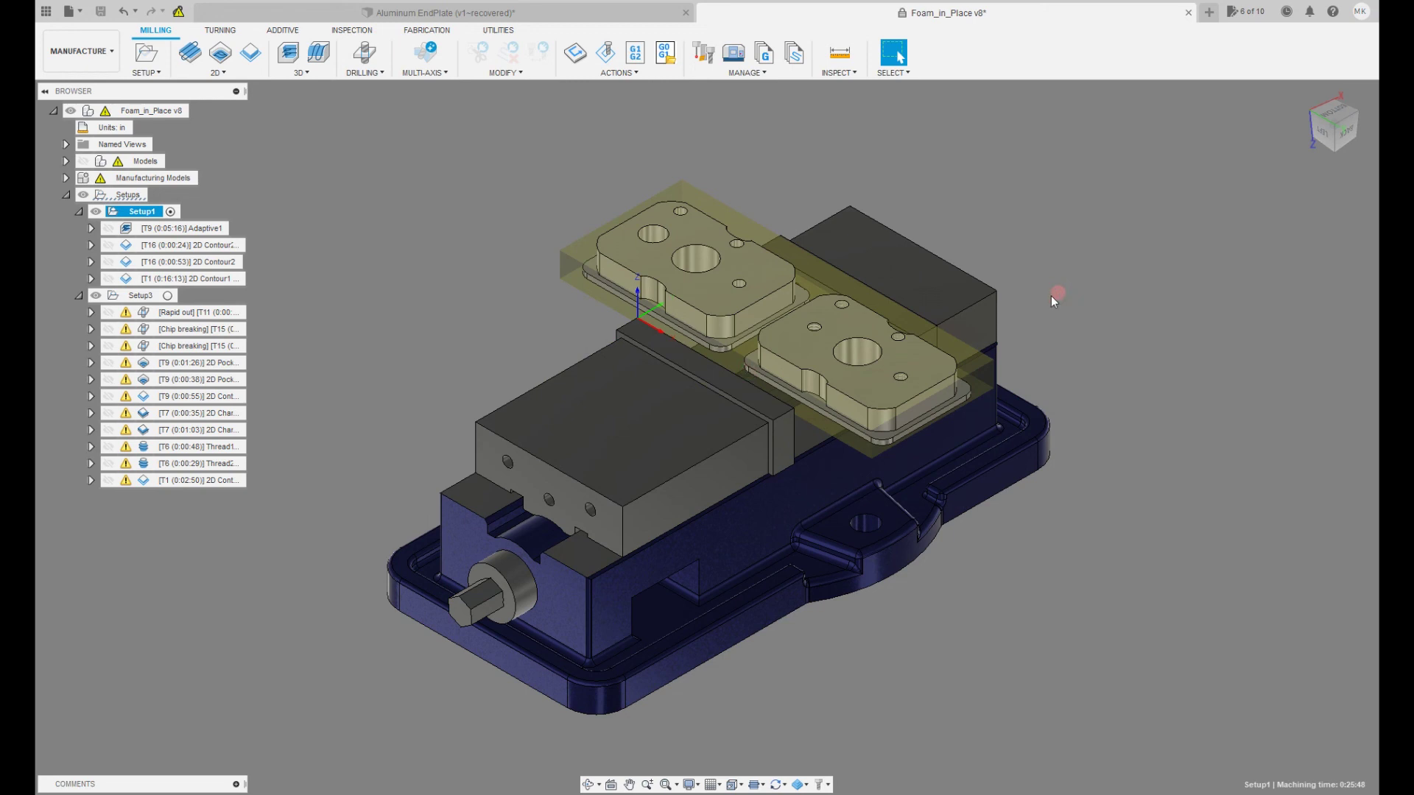
click(209, 280)
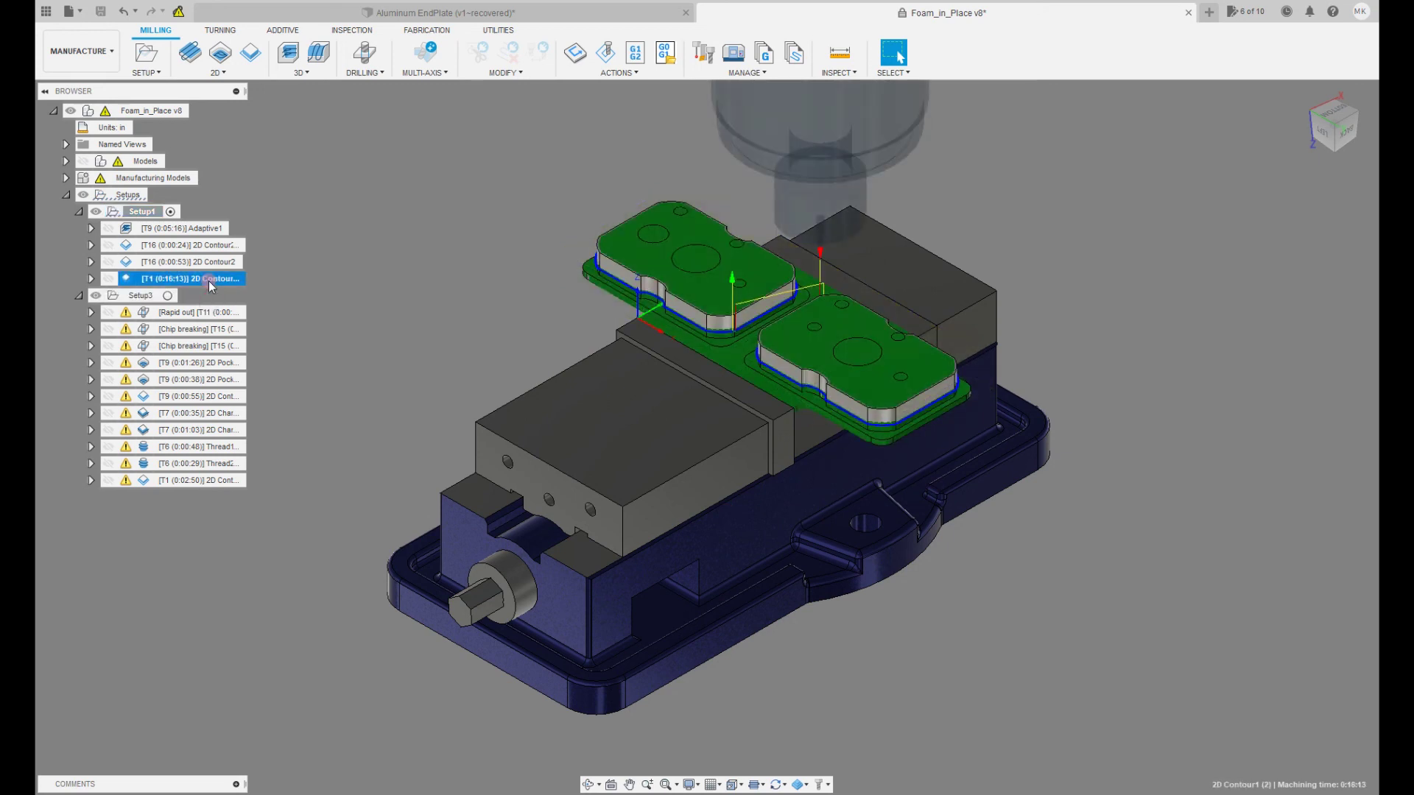
click(209, 262)
click(207, 247)
click(798, 421)
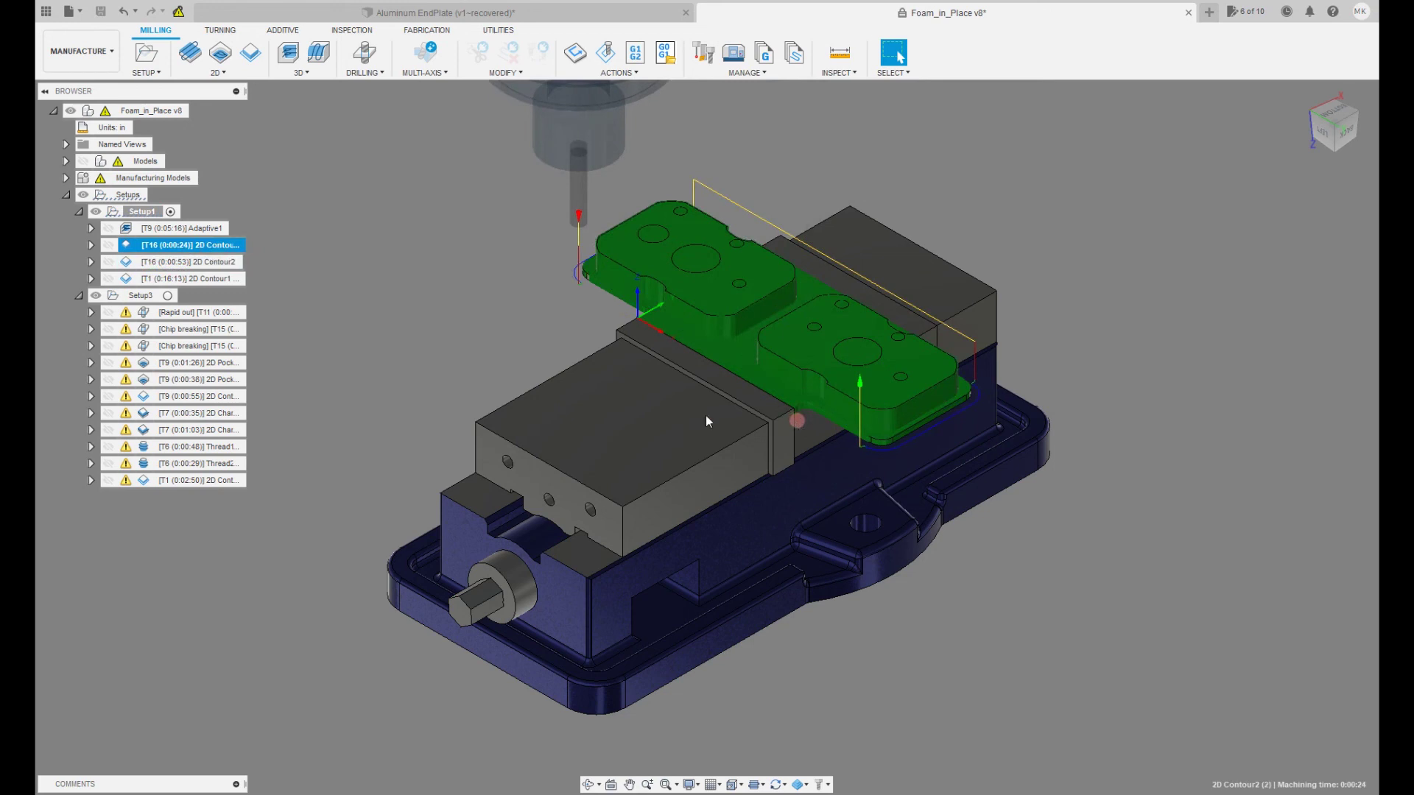
Activate Setup3 and review the toolpaths of its rapid-out drilling and its final 2D contour around the flipped end plates.
click(167, 296)
click(617, 414)
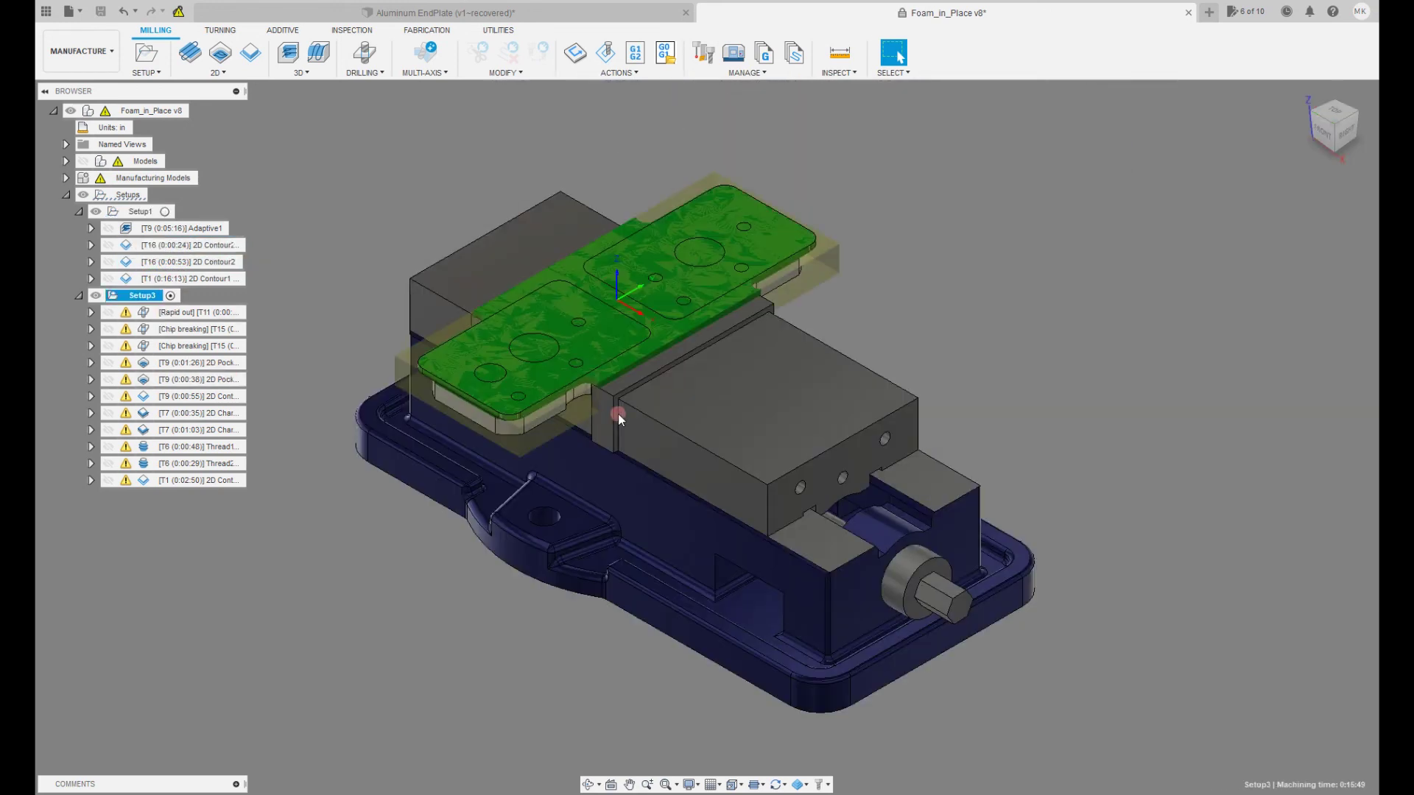
click(162, 310)
click(177, 480)
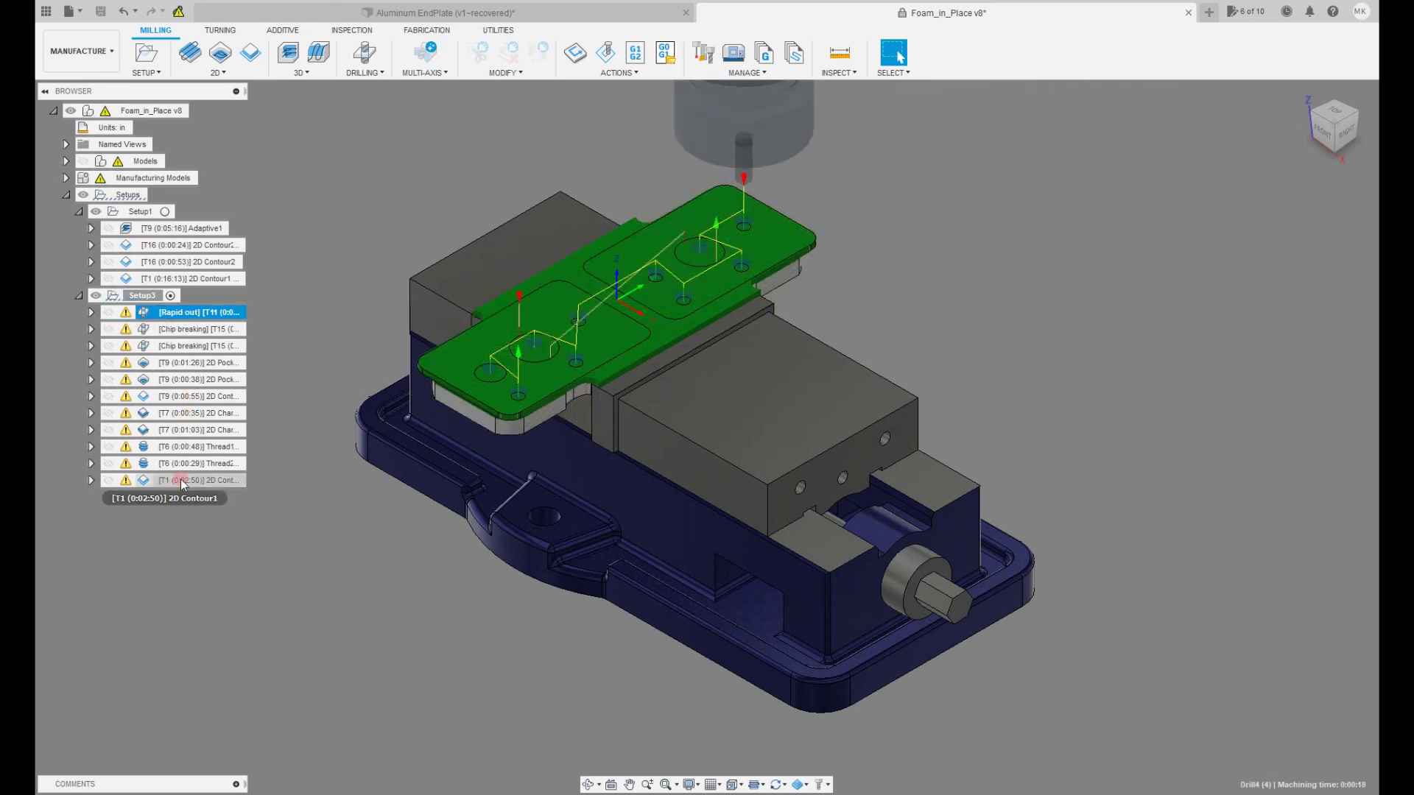
click(719, 410)
click(678, 337)
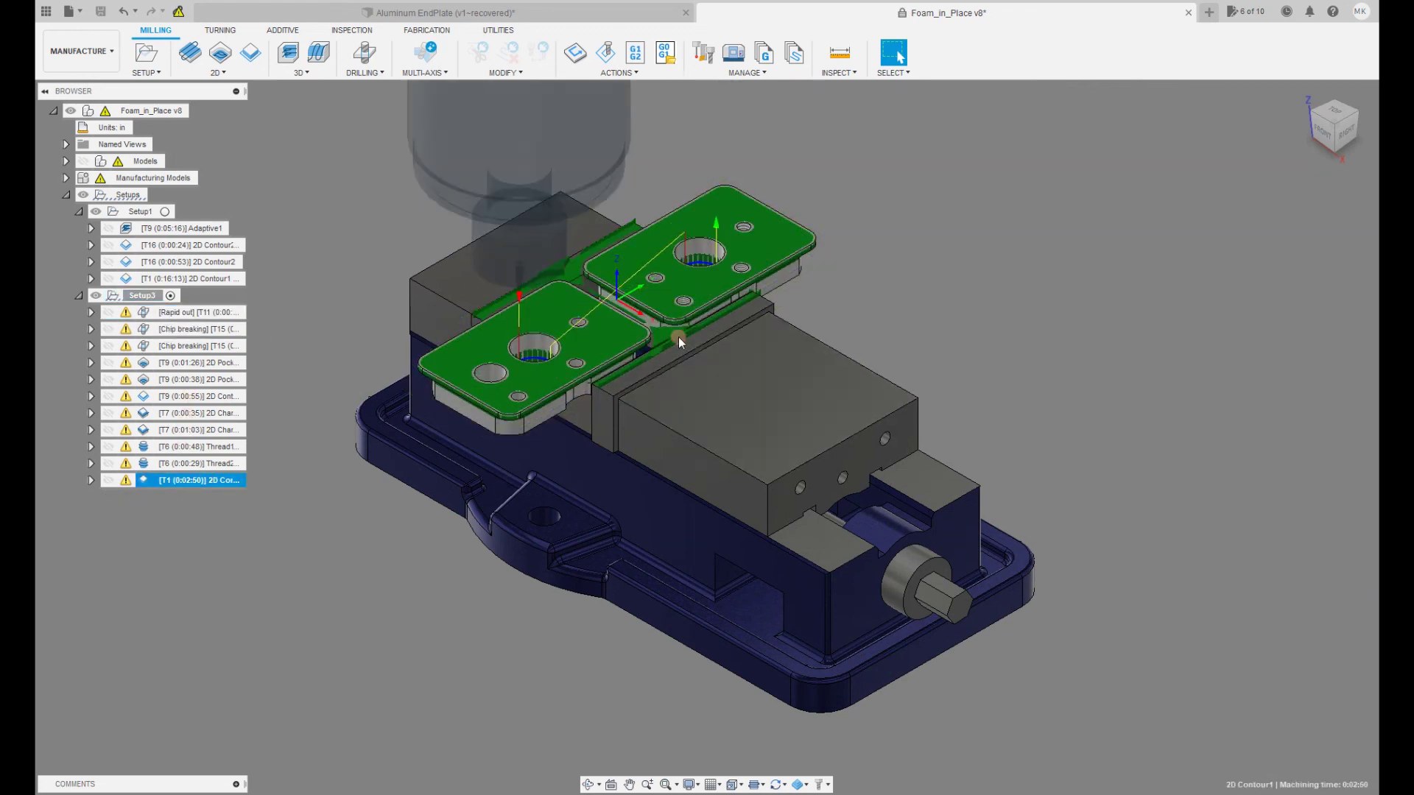
click(667, 359)
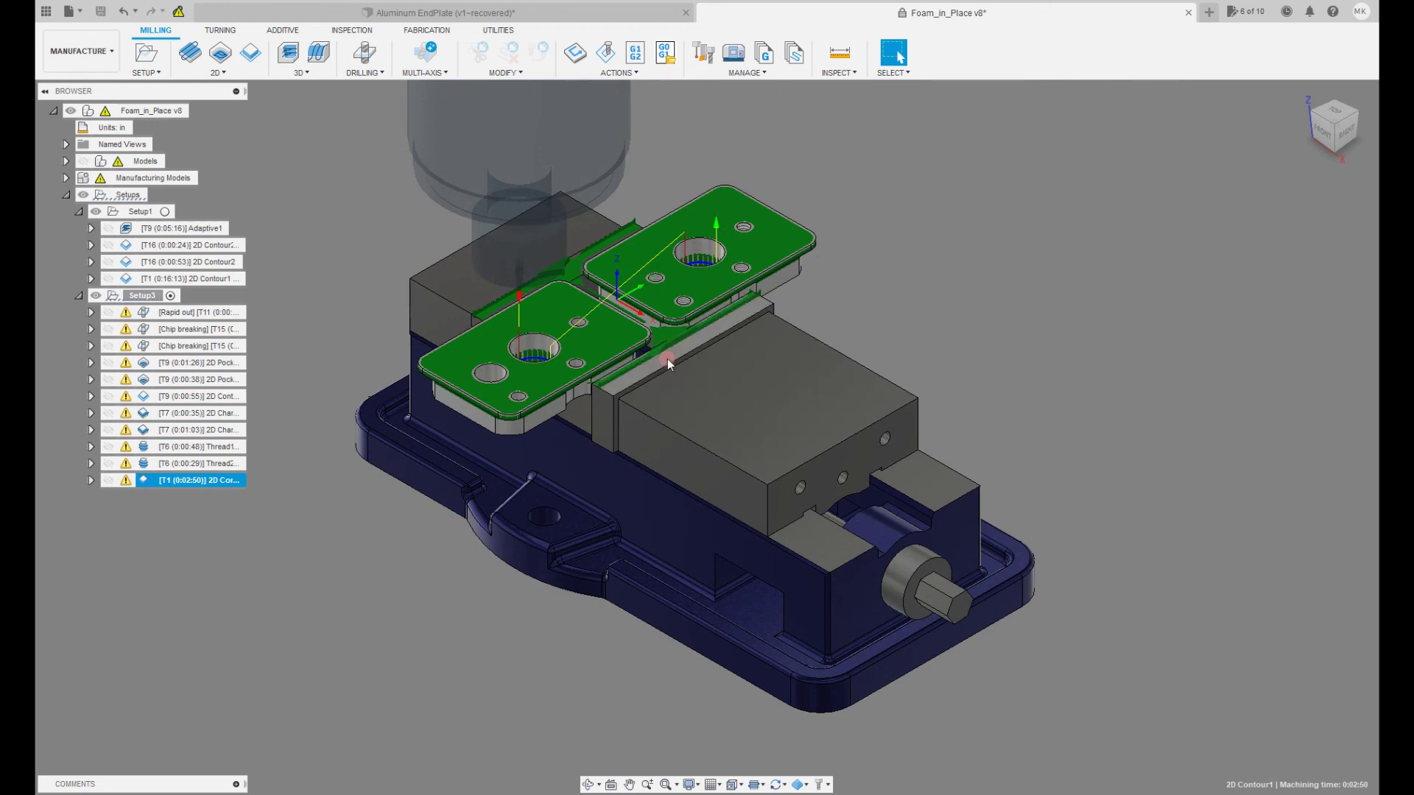
click(888, 302)
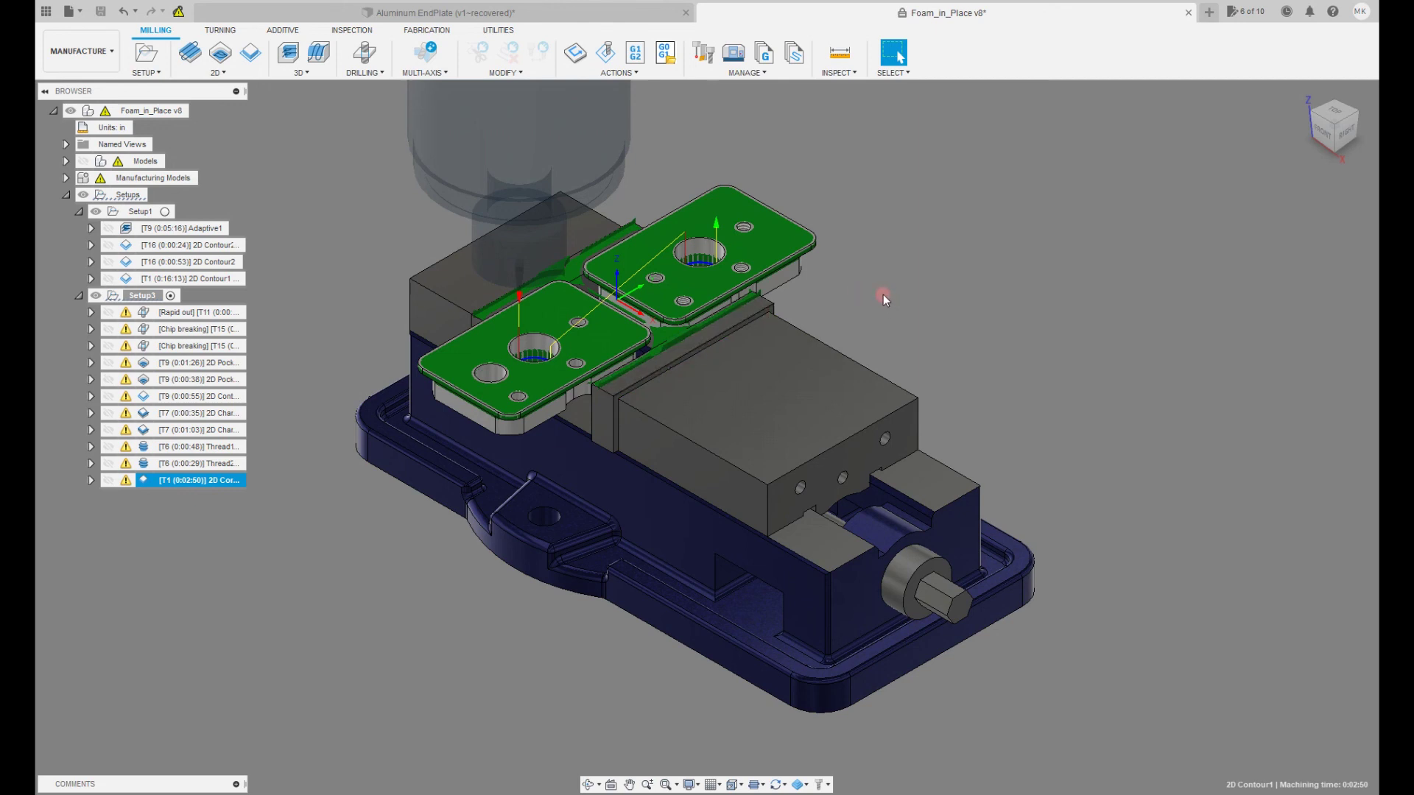